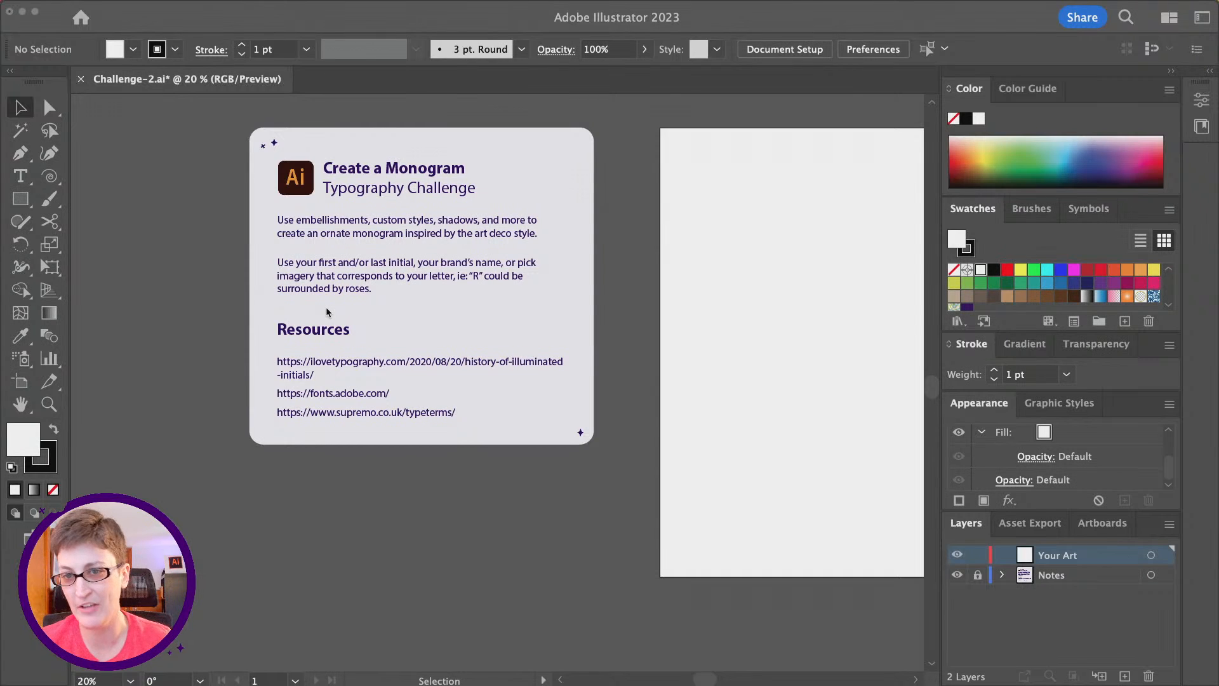
- Switch to the browser and examine the illuminated and printed initials in the I Love Typography history article
{"action": "scroll", "coordinate": [325, 306], "scroll_direction": "up", "scroll_amount": 1}
{"action": "scroll", "coordinate": [325, 307], "scroll_direction": "left", "scroll_amount": 1}
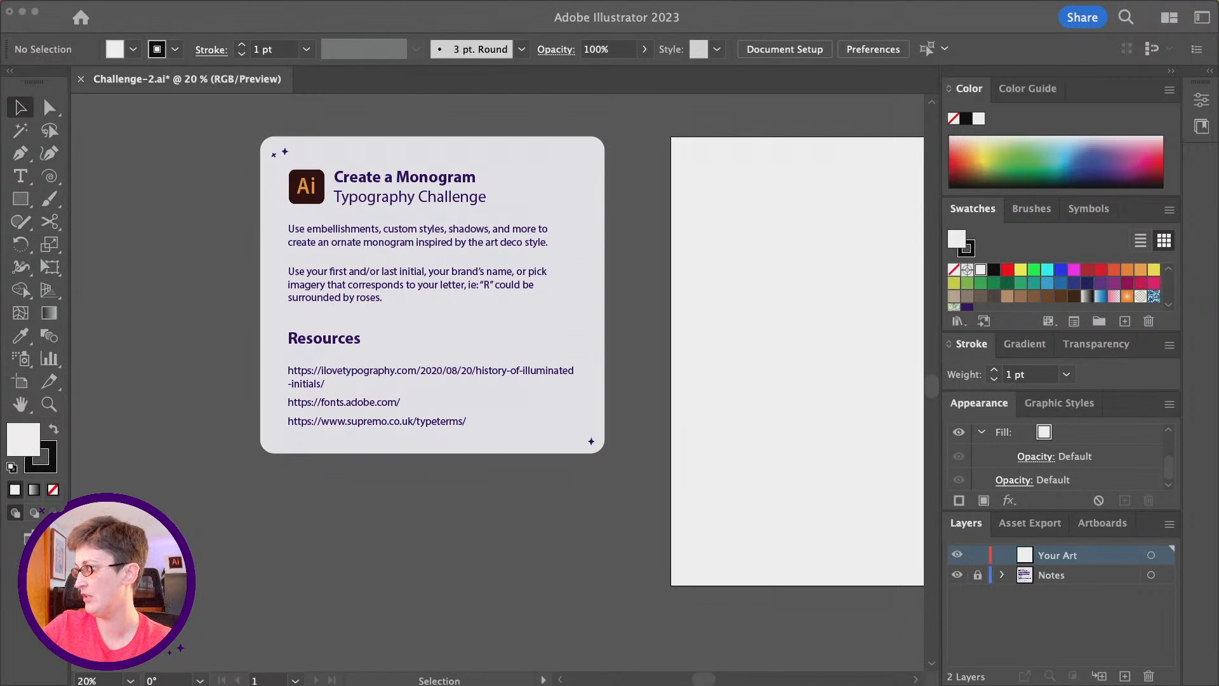
{"action": "left_click_drag", "start_coordinate": [901, 200], "coordinate": [803, 116]}
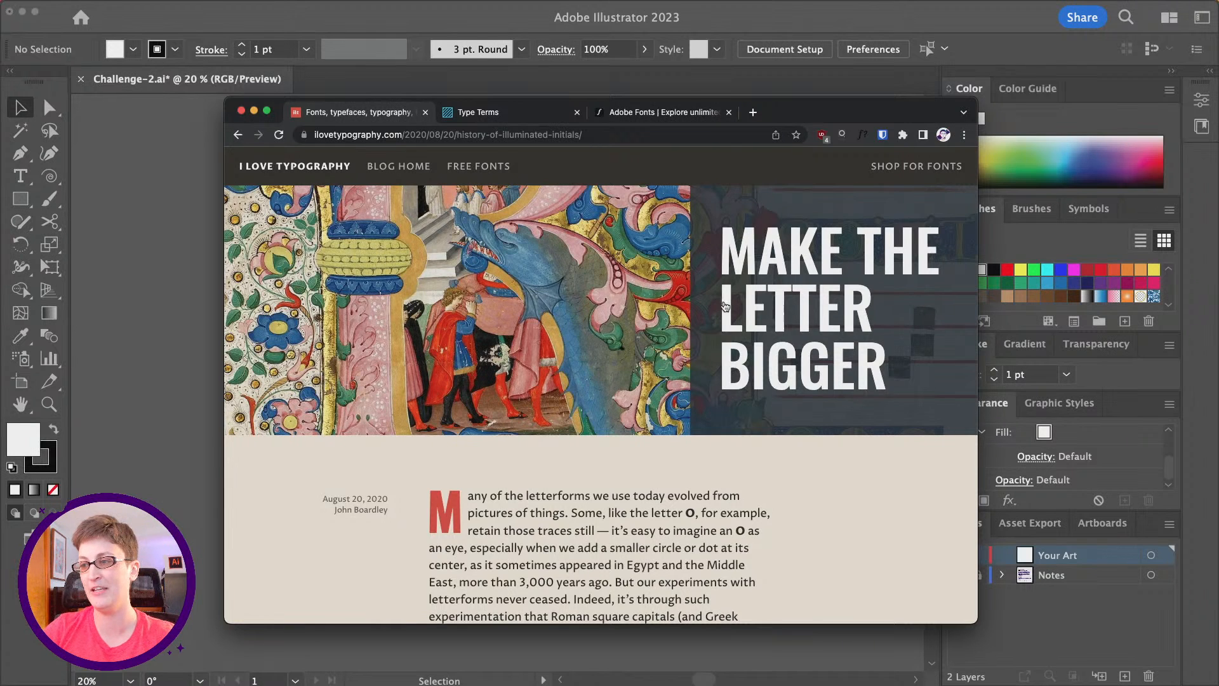
{"action": "scroll", "coordinate": [716, 309], "scroll_direction": "down", "scroll_amount": 5}
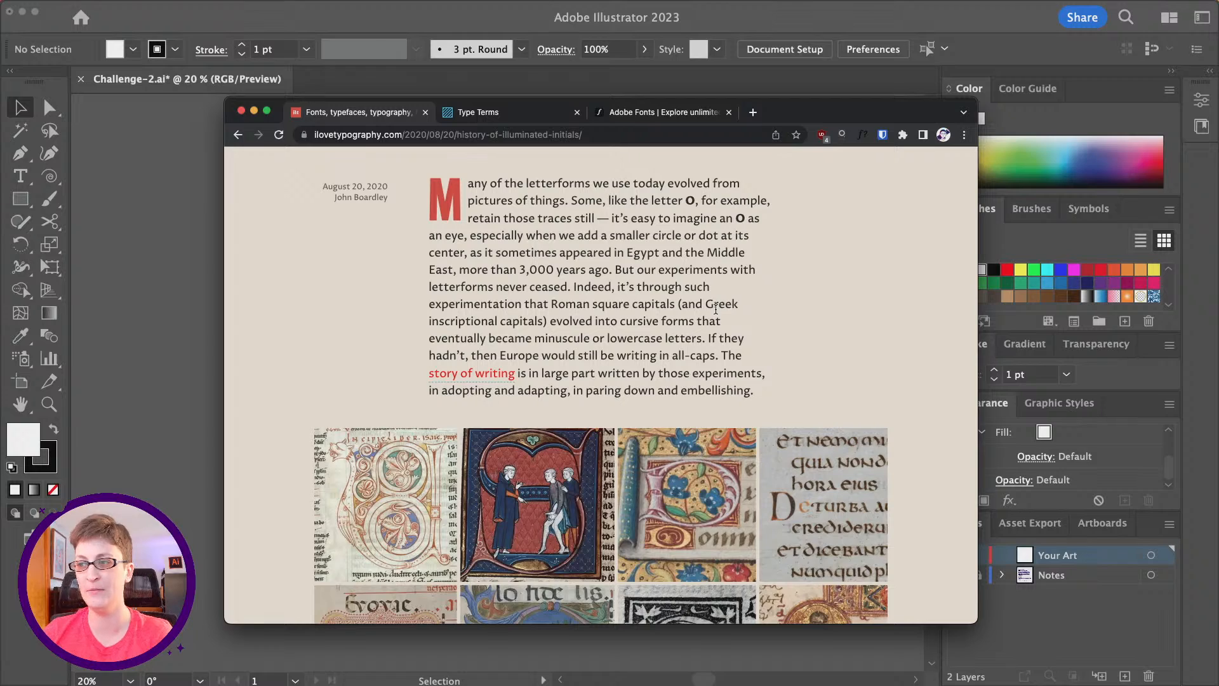
{"action": "scroll", "coordinate": [716, 309], "scroll_direction": "down", "scroll_amount": 7}
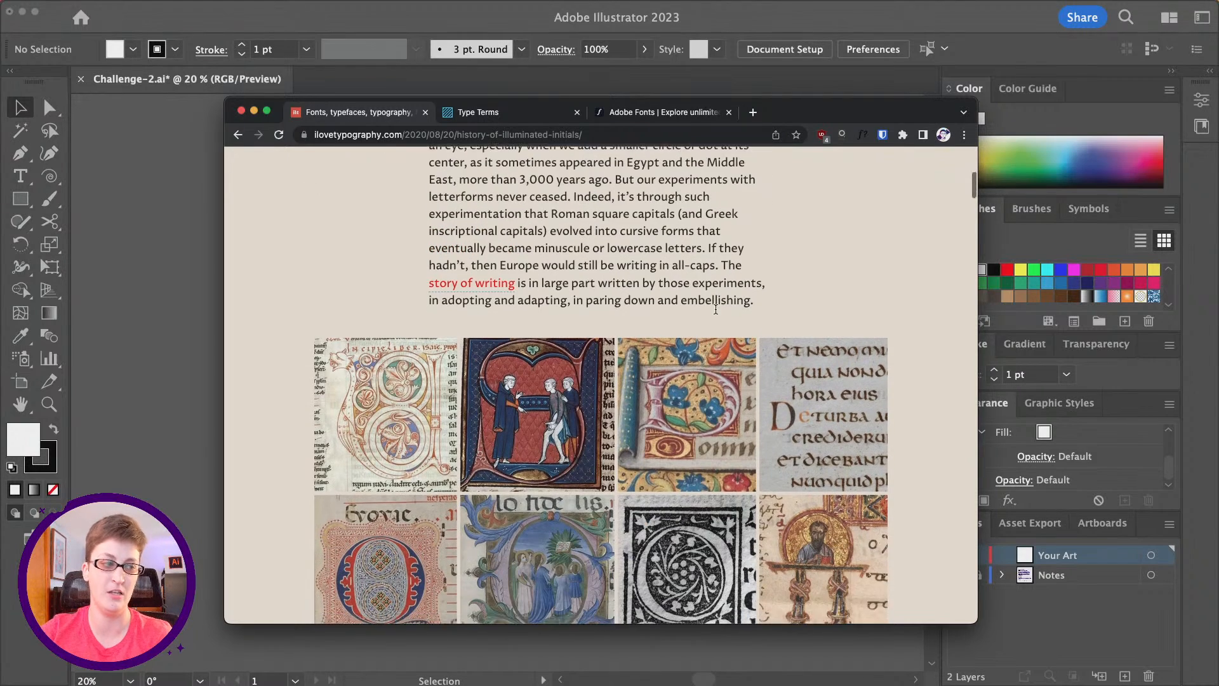
{"action": "scroll", "coordinate": [717, 311], "scroll_direction": "down", "scroll_amount": 12}
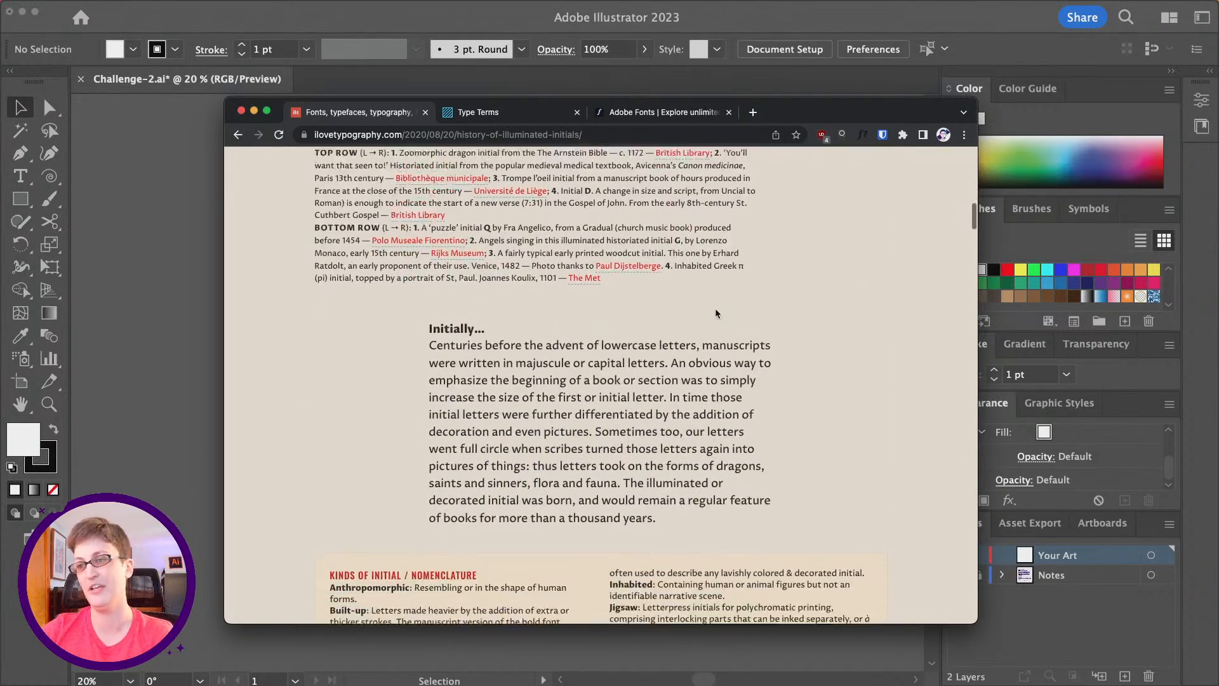
{"action": "scroll", "coordinate": [716, 309], "scroll_direction": "down", "scroll_amount": 12}
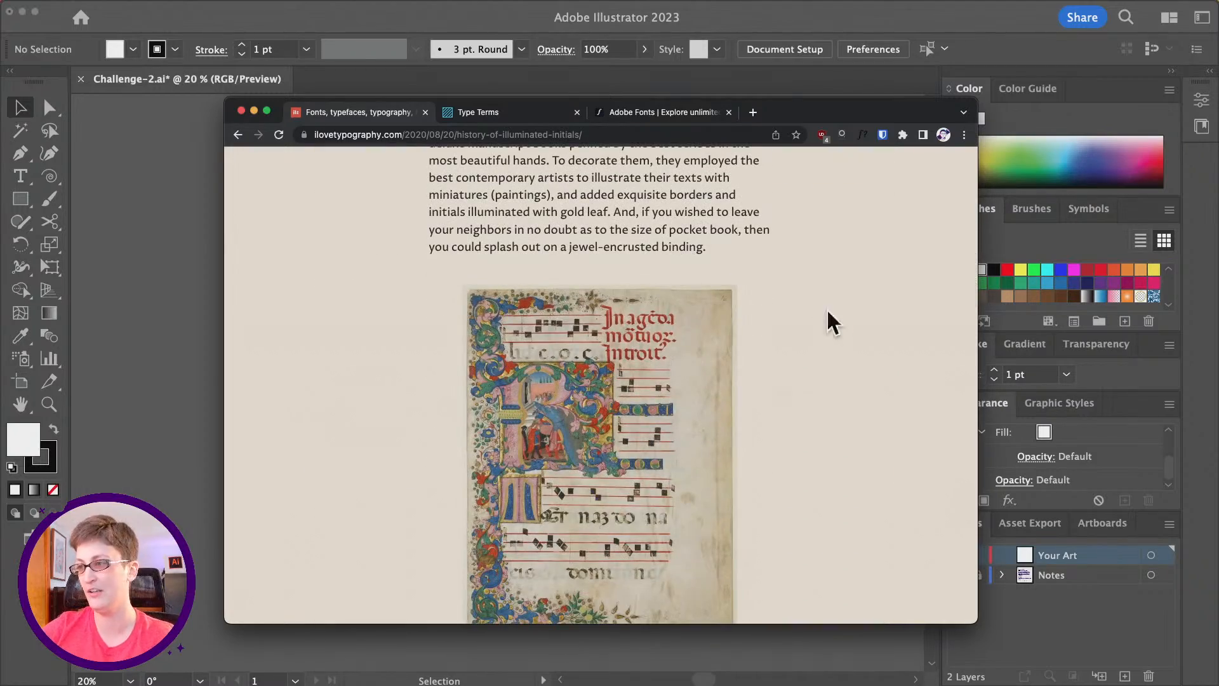
{"action": "scroll", "coordinate": [828, 311], "scroll_direction": "up", "scroll_amount": 5}
{"action": "scroll", "coordinate": [797, 246], "scroll_direction": "up", "scroll_amount": 1}
{"action": "scroll", "coordinate": [798, 248], "scroll_direction": "down", "scroll_amount": 3}
{"action": "scroll", "coordinate": [797, 250], "scroll_direction": "down", "scroll_amount": 15}
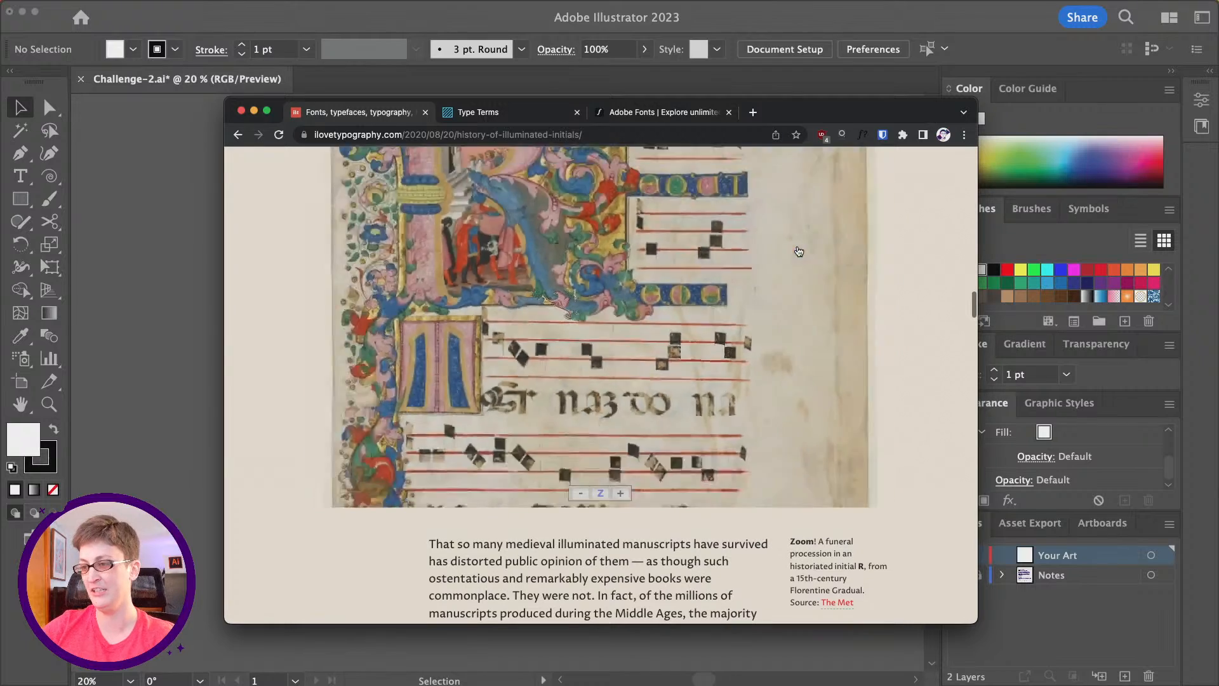
{"action": "scroll", "coordinate": [593, 519], "scroll_direction": "down", "scroll_amount": 4}
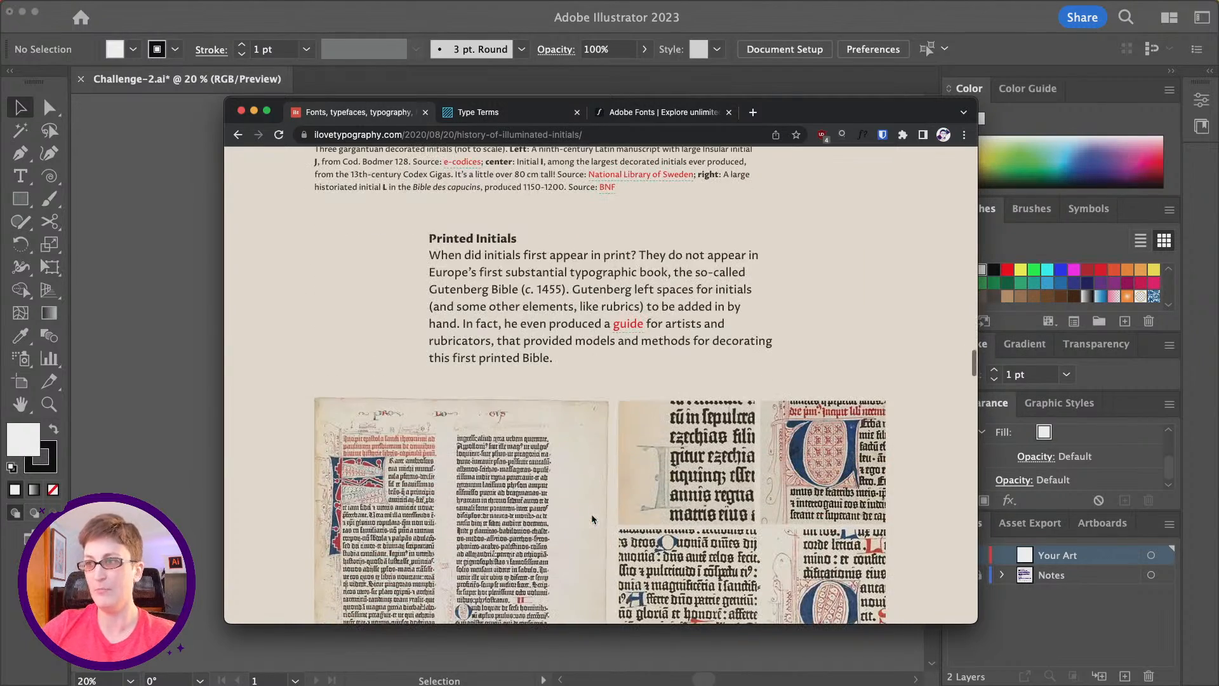
{"action": "scroll", "coordinate": [867, 243], "scroll_direction": "down", "scroll_amount": 4}
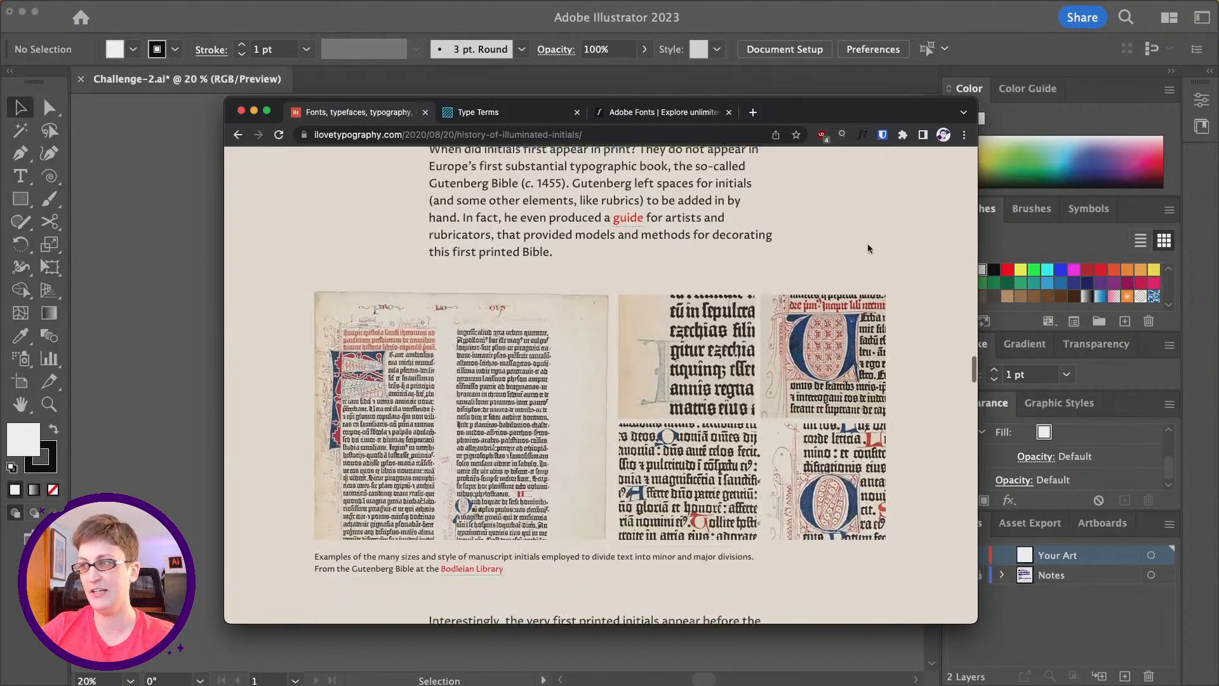
- Go to the Adobe Fonts site and open its list of all fonts
{"action": "left_click", "coordinate": [691, 114]}
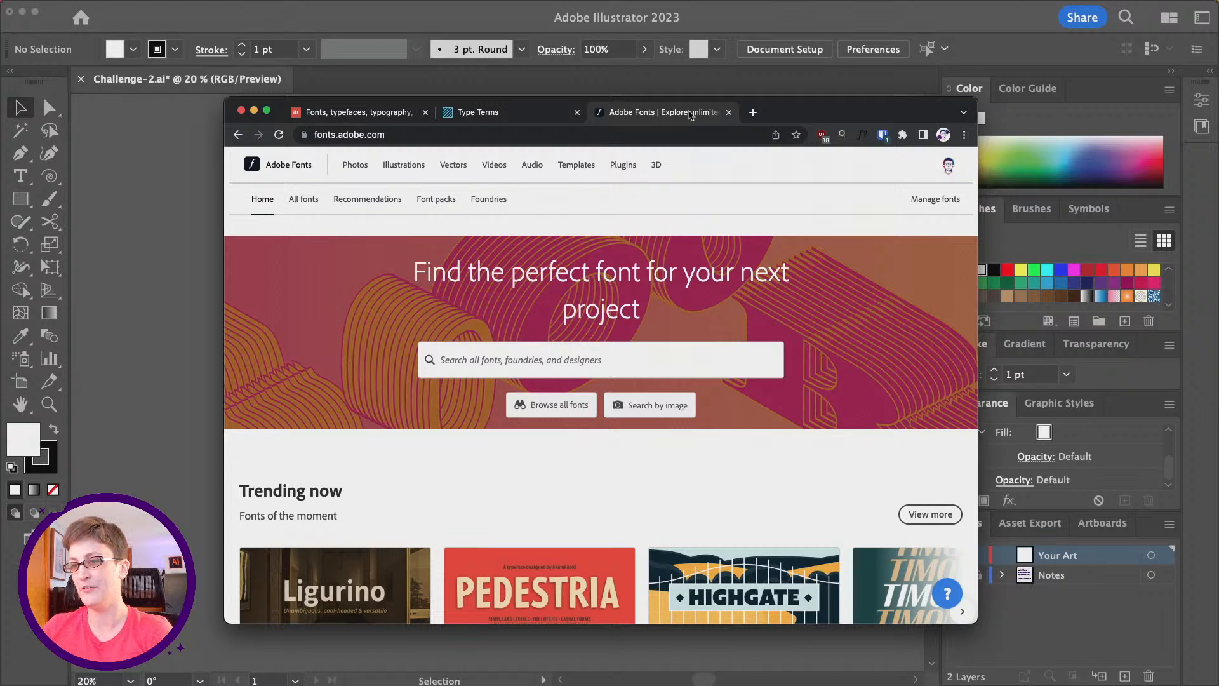
{"action": "left_click", "coordinate": [303, 200]}
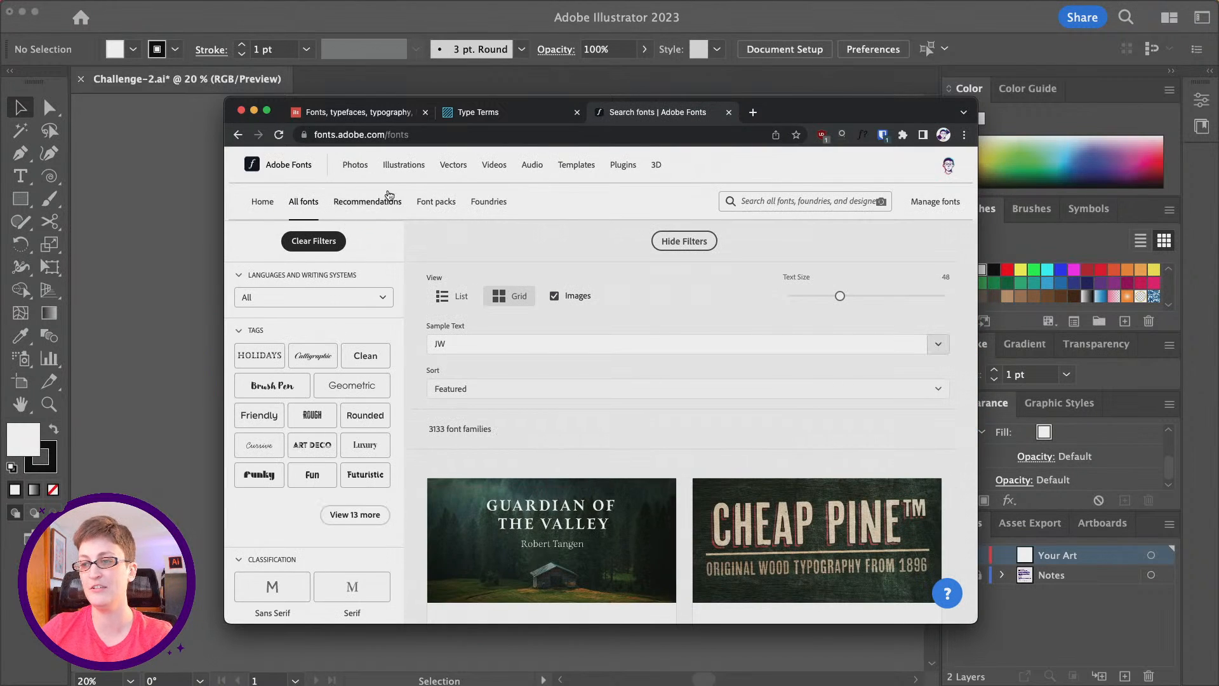
{"action": "scroll", "coordinate": [479, 272], "scroll_direction": "down", "scroll_amount": 3}
{"action": "scroll", "coordinate": [479, 272], "scroll_direction": "up", "scroll_amount": 1}
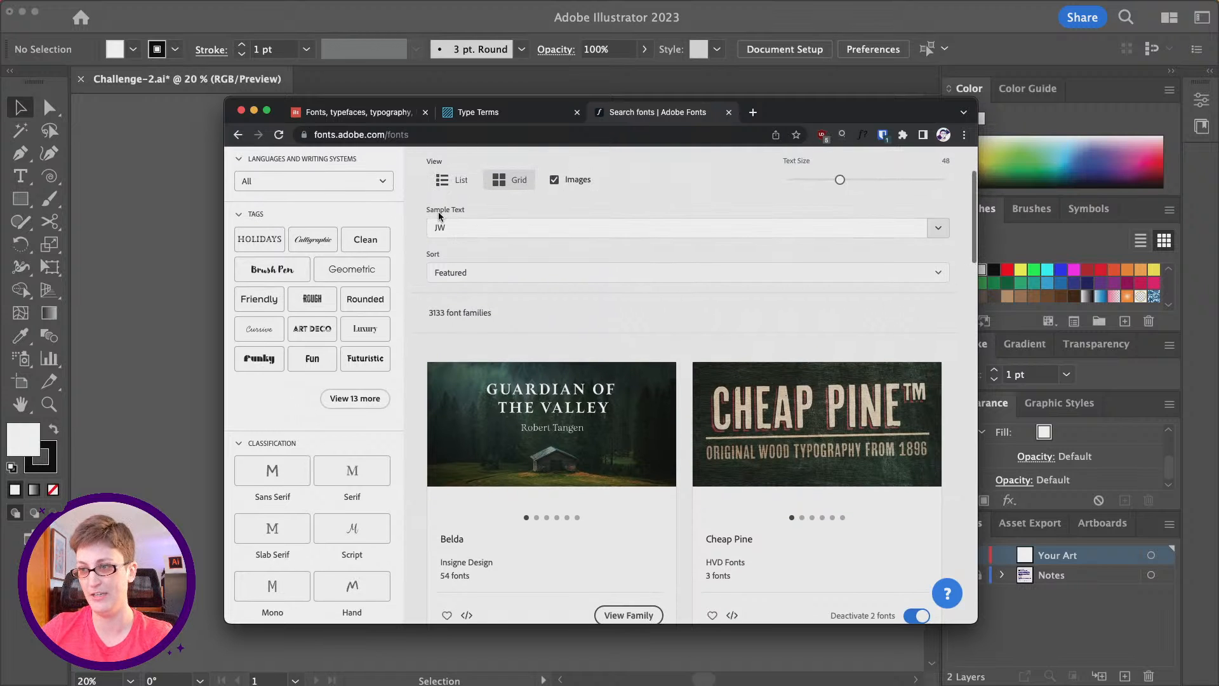
- Set the font preview sample text to "Roger, hungry: ate 236 peaches & cantaloupes in 1904!"
{"action": "left_click", "coordinate": [937, 228]}
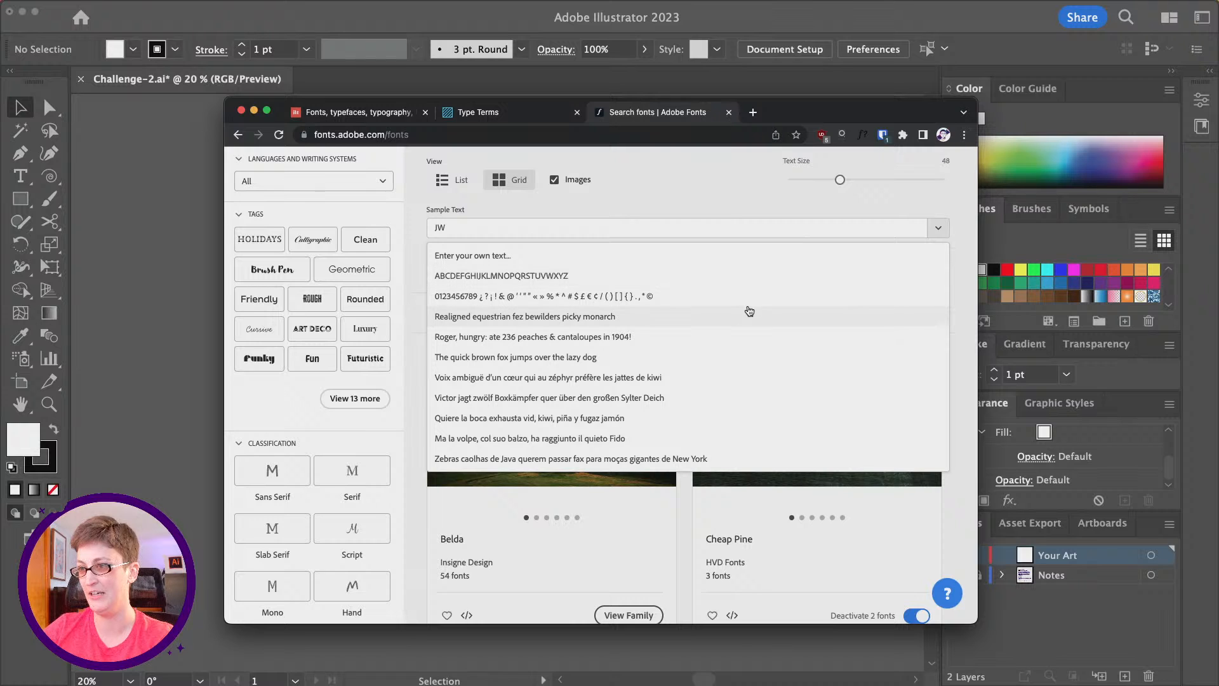
{"action": "left_click", "coordinate": [740, 338]}
{"action": "scroll", "coordinate": [591, 291], "scroll_direction": "up", "scroll_amount": 1}
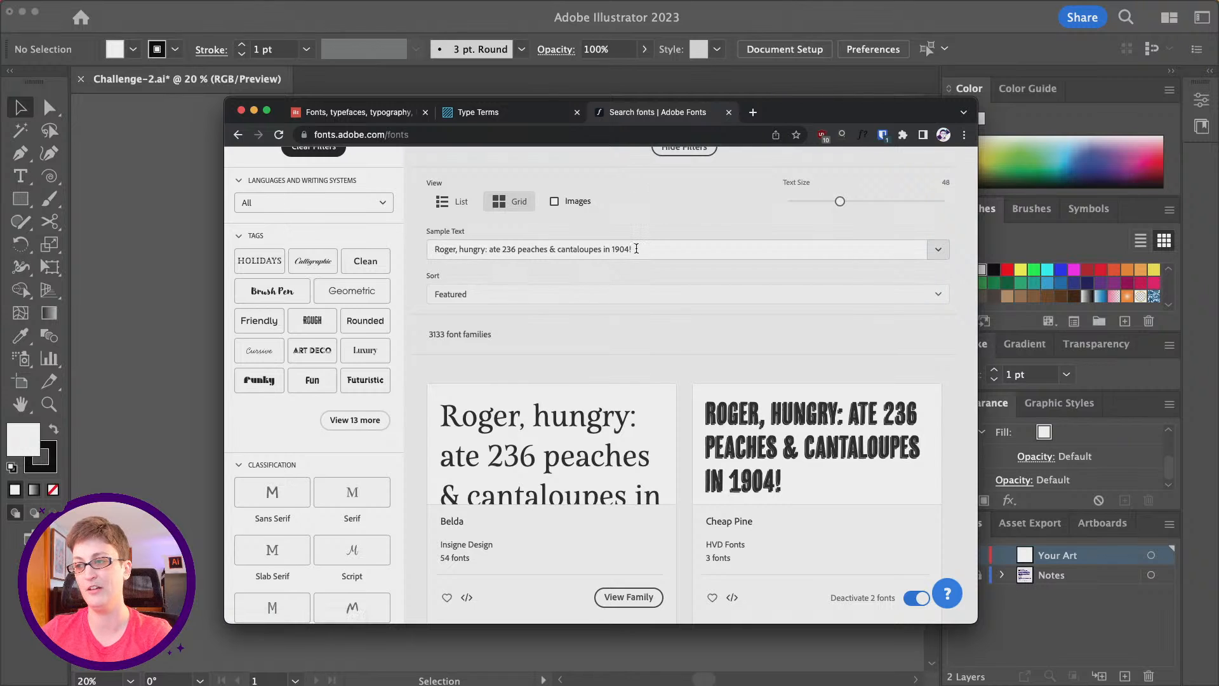
- Replace the font preview sample text with the monogram letters "JW"
{"action": "scroll", "coordinate": [638, 252], "scroll_direction": "up", "scroll_amount": 1}
{"action": "scroll", "coordinate": [638, 253], "scroll_direction": "up", "scroll_amount": 2}
{"action": "left_click_drag", "start_coordinate": [632, 307], "coordinate": [416, 301]}
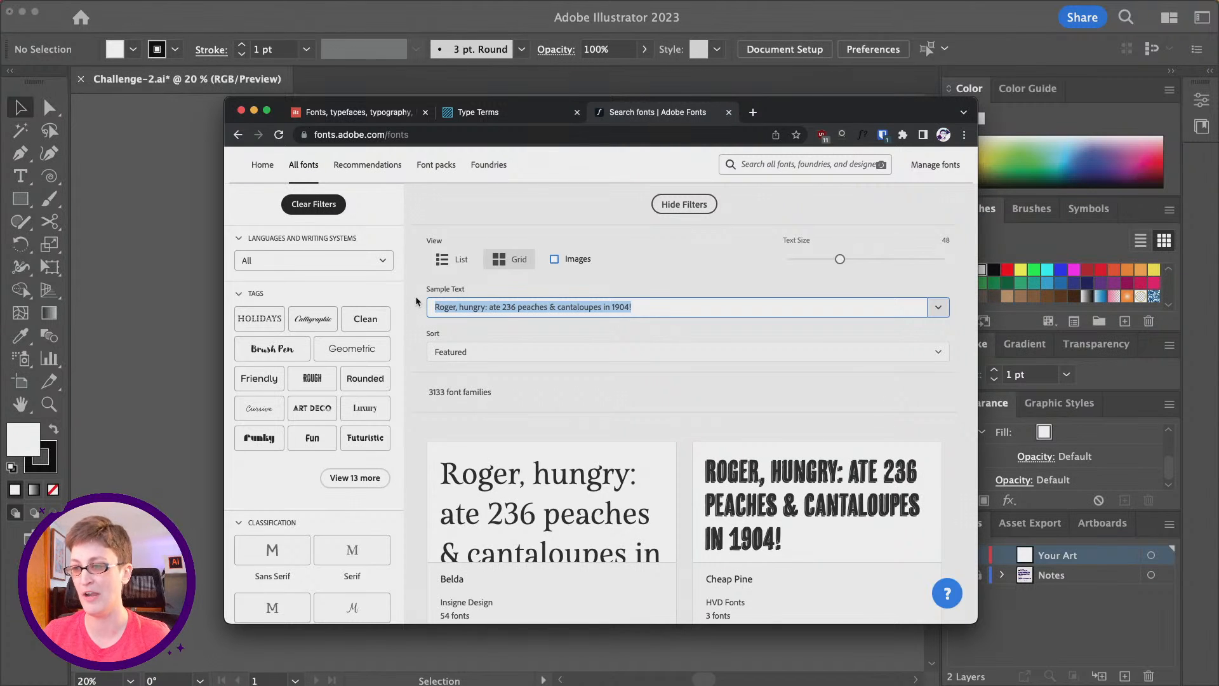
{"action": "type", "text": "JW"}
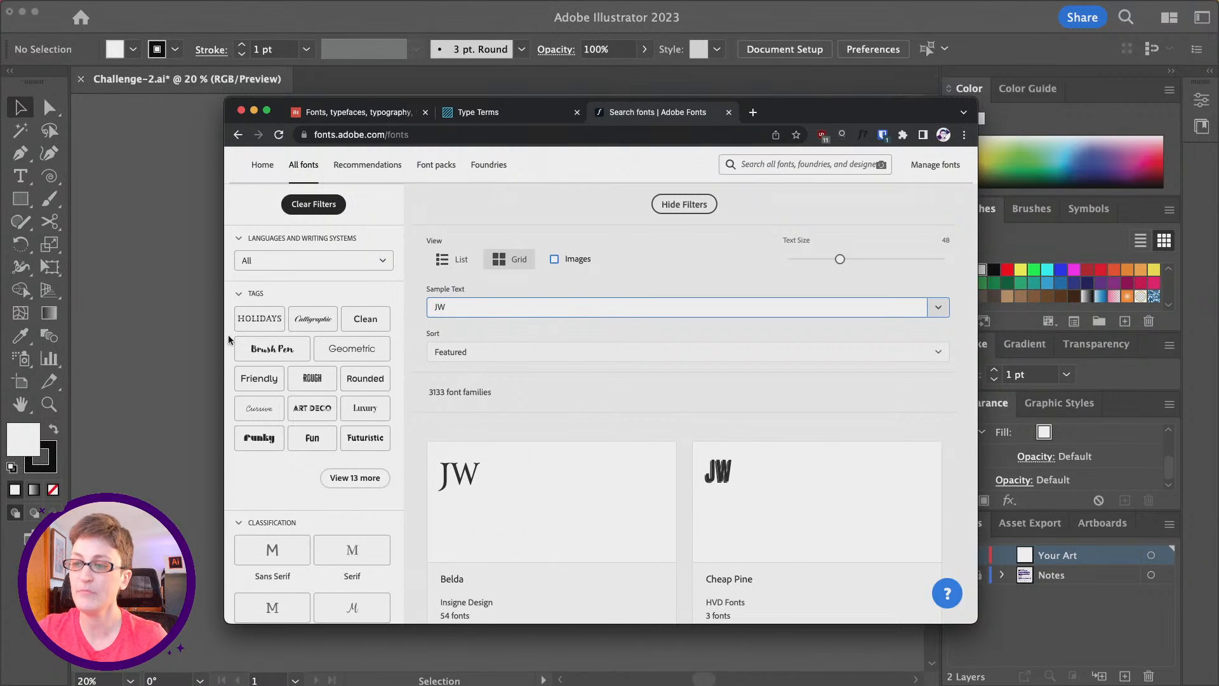
- Examine the available font filters, including tags, classification and properties such as weight, width, x-height and contrast
{"action": "scroll", "coordinate": [311, 330], "scroll_direction": "down", "scroll_amount": 1}
{"action": "left_click", "coordinate": [312, 403]}
{"action": "scroll", "coordinate": [331, 374], "scroll_direction": "down", "scroll_amount": 3}
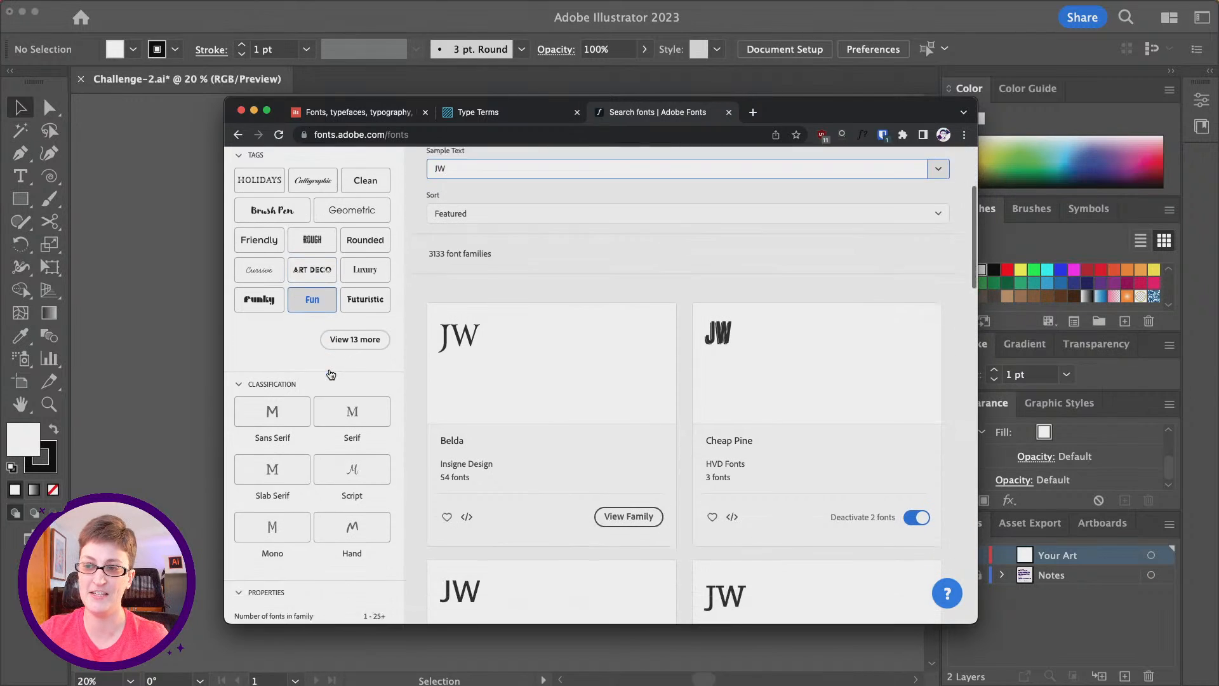
{"action": "scroll", "coordinate": [331, 375], "scroll_direction": "down", "scroll_amount": 2}
{"action": "scroll", "coordinate": [330, 374], "scroll_direction": "up", "scroll_amount": 4}
{"action": "scroll", "coordinate": [331, 375], "scroll_direction": "down", "scroll_amount": 1}
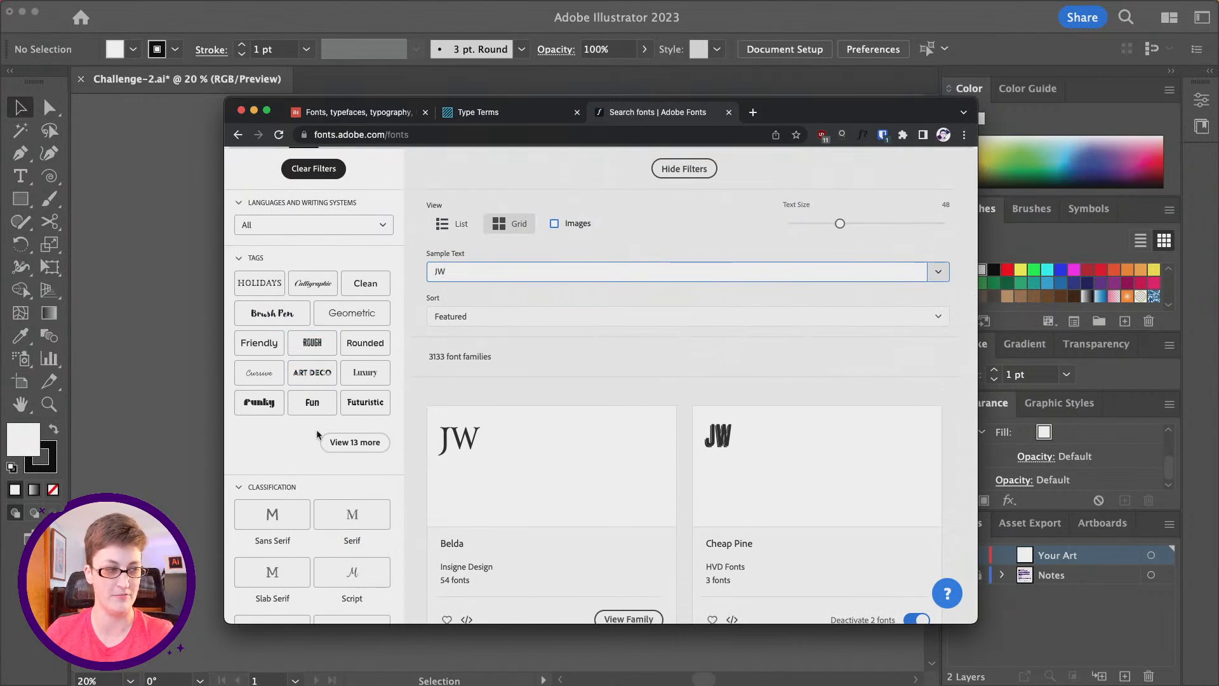
{"action": "scroll", "coordinate": [318, 435], "scroll_direction": "down", "scroll_amount": 1}
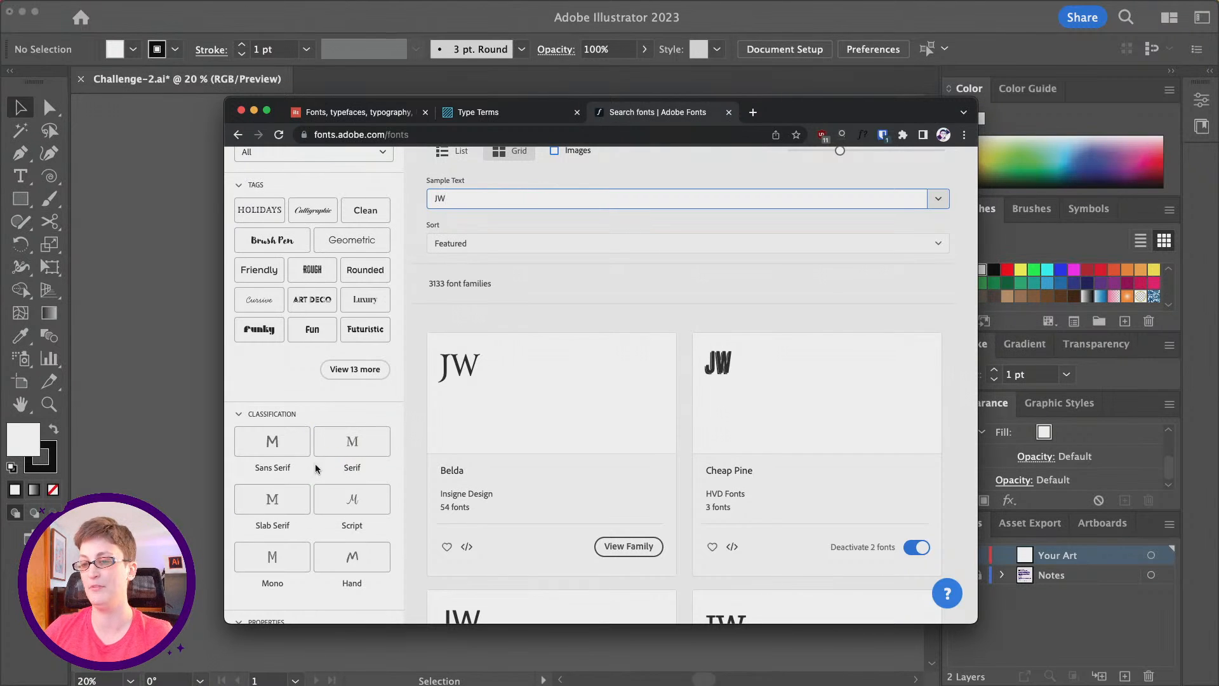
{"action": "scroll", "coordinate": [305, 514], "scroll_direction": "down", "scroll_amount": 6}
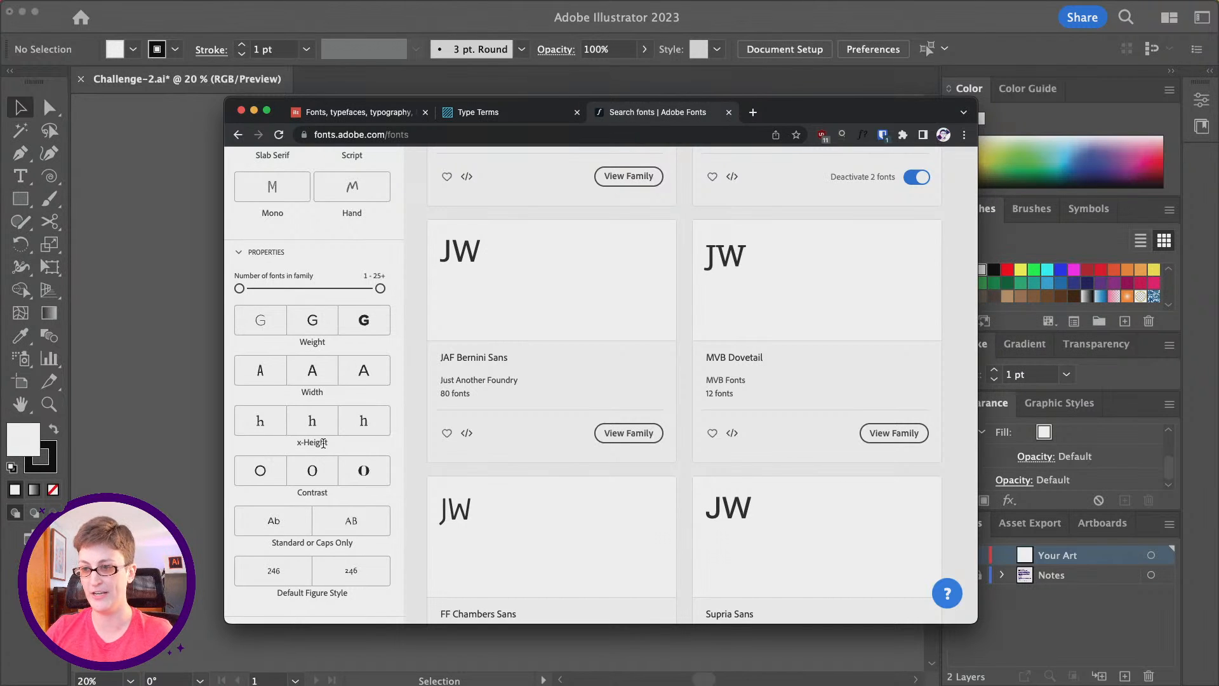
{"action": "scroll", "coordinate": [323, 443], "scroll_direction": "up", "scroll_amount": 7}
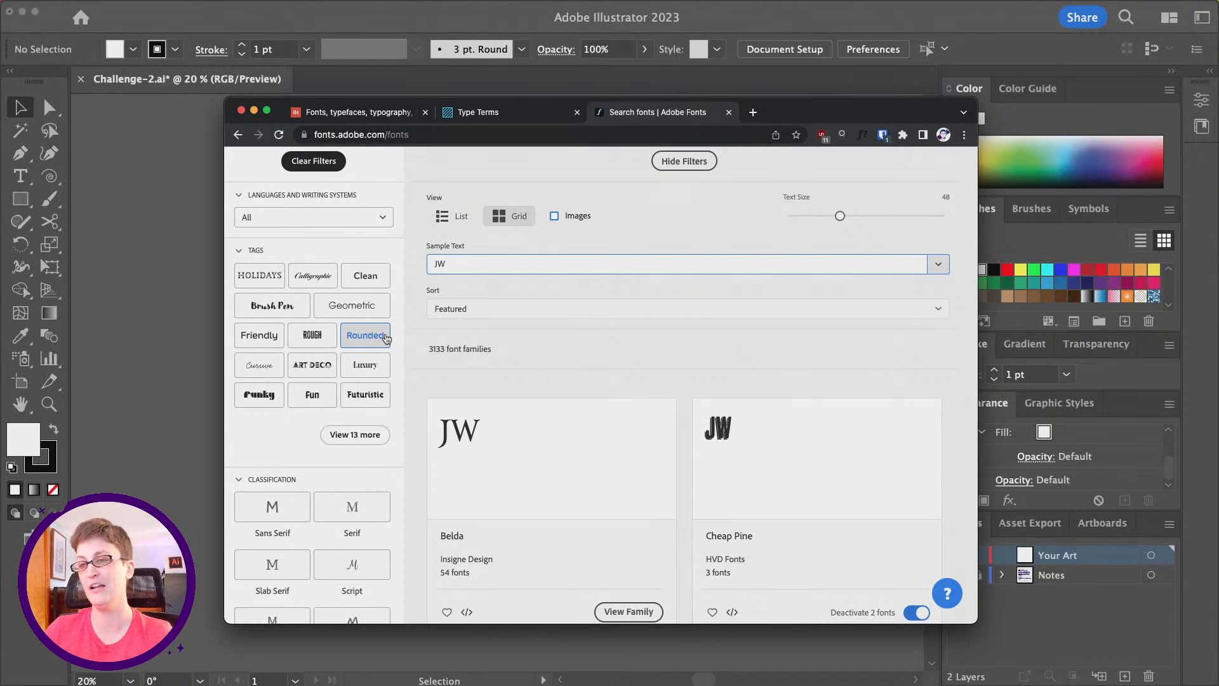
- Filter the fonts by the Art Deco tag and sort the results by Newest
{"action": "left_click", "coordinate": [311, 365]}
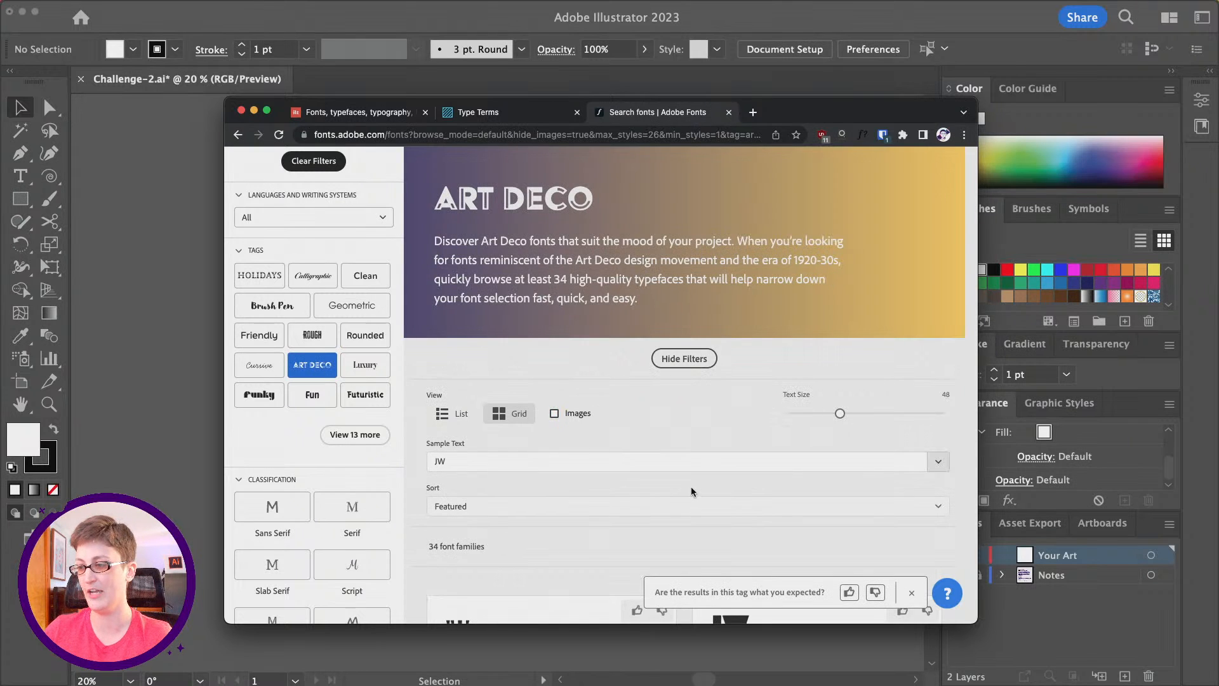
{"action": "scroll", "coordinate": [692, 489], "scroll_direction": "down", "scroll_amount": 5}
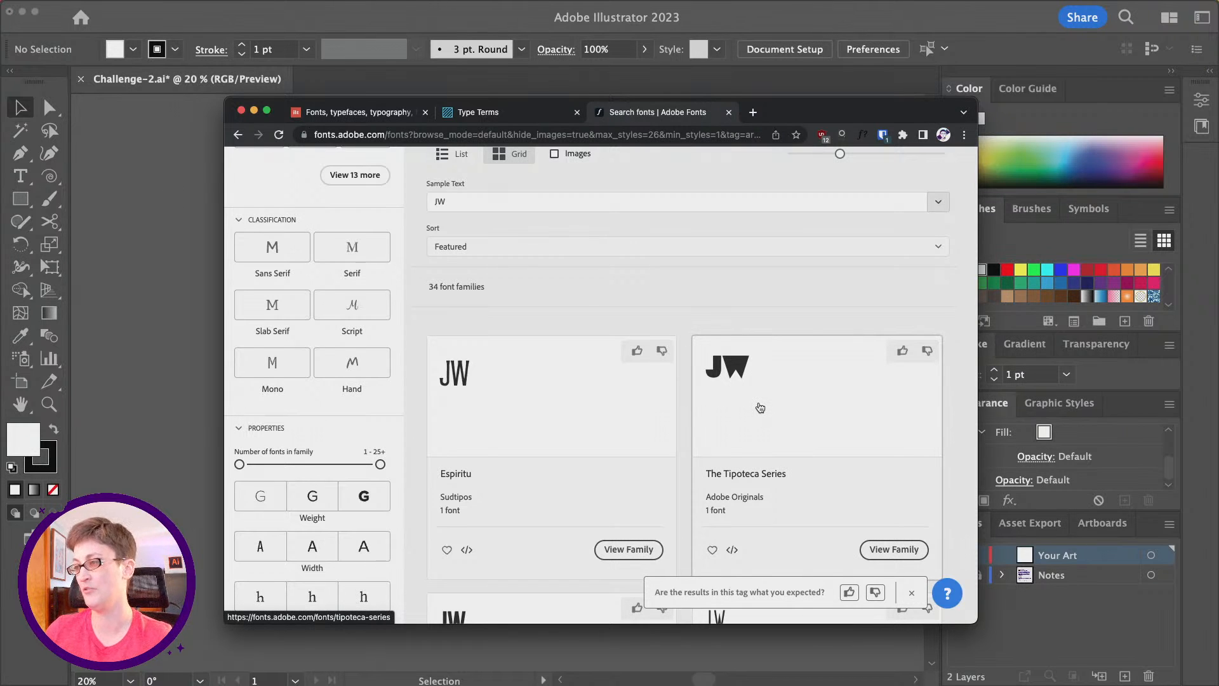
{"action": "left_click", "coordinate": [944, 248]}
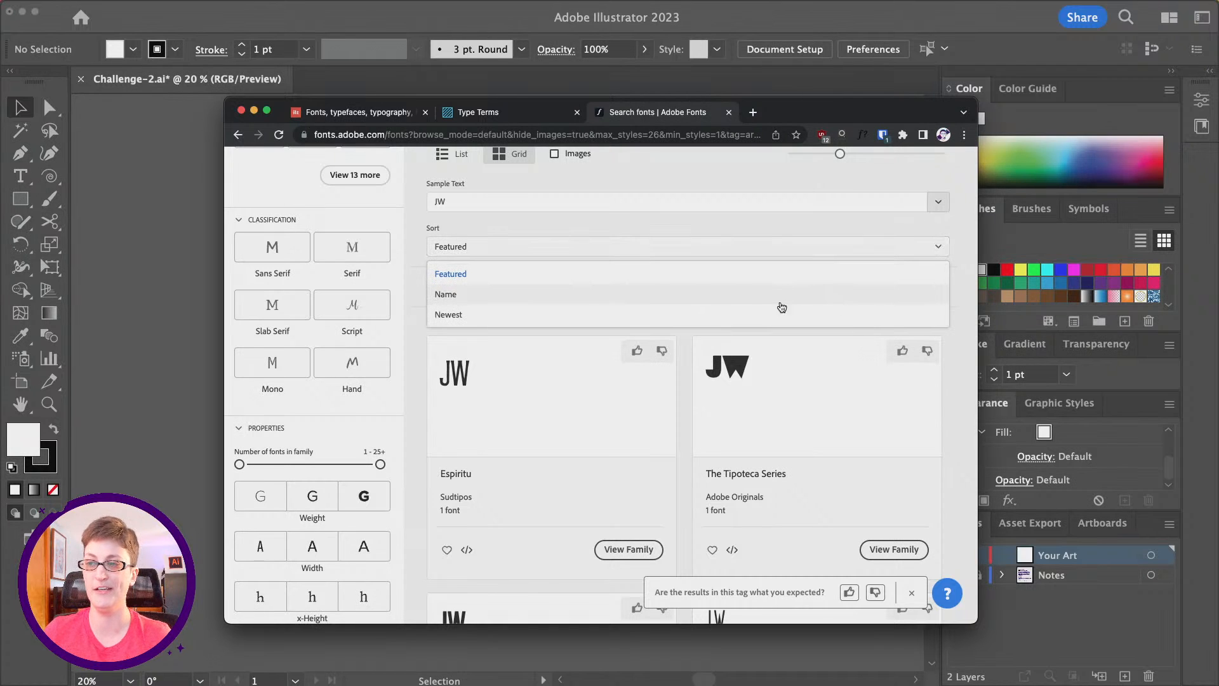
{"action": "left_click", "coordinate": [750, 315]}
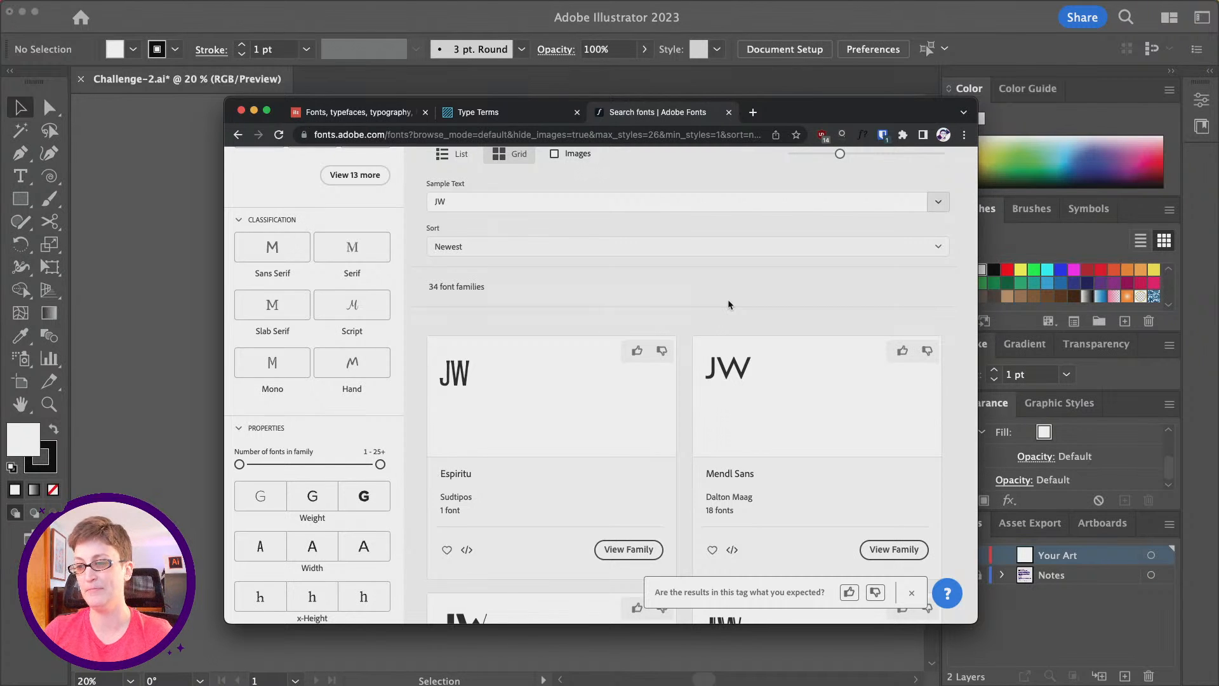
- Compare the JW previews of the Art Deco font families to find a suitable monogram typeface
{"action": "scroll", "coordinate": [728, 299], "scroll_direction": "down", "scroll_amount": 2}
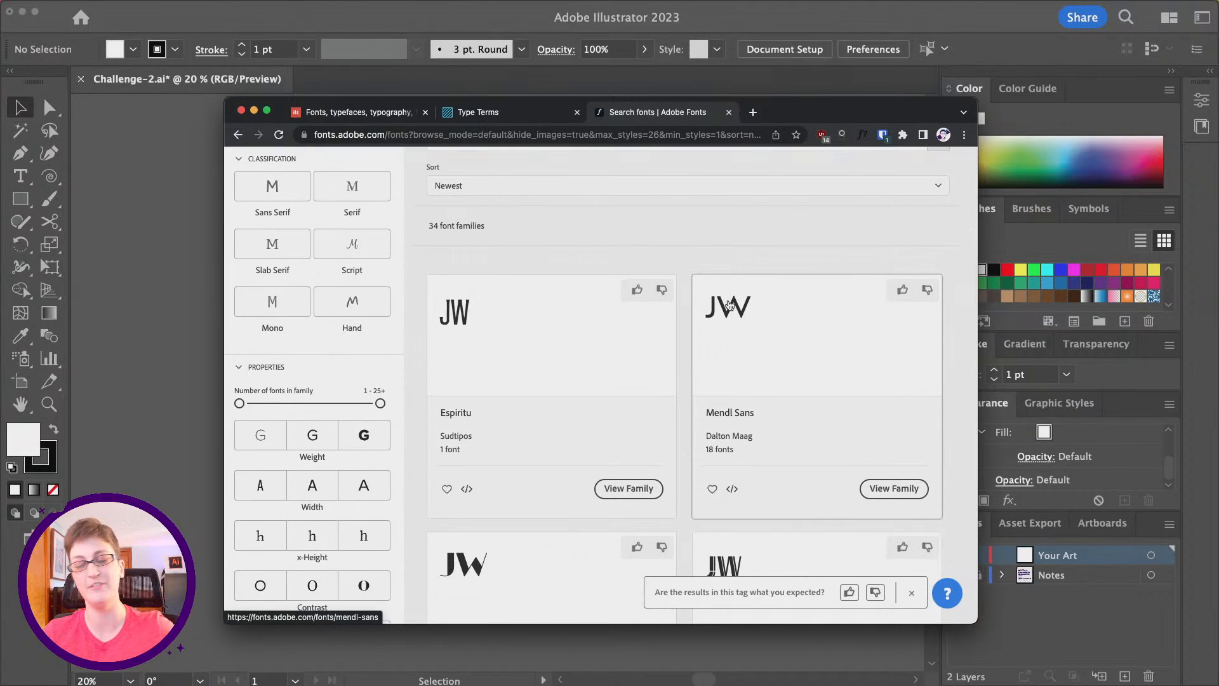
{"action": "scroll", "coordinate": [729, 304], "scroll_direction": "down", "scroll_amount": 8}
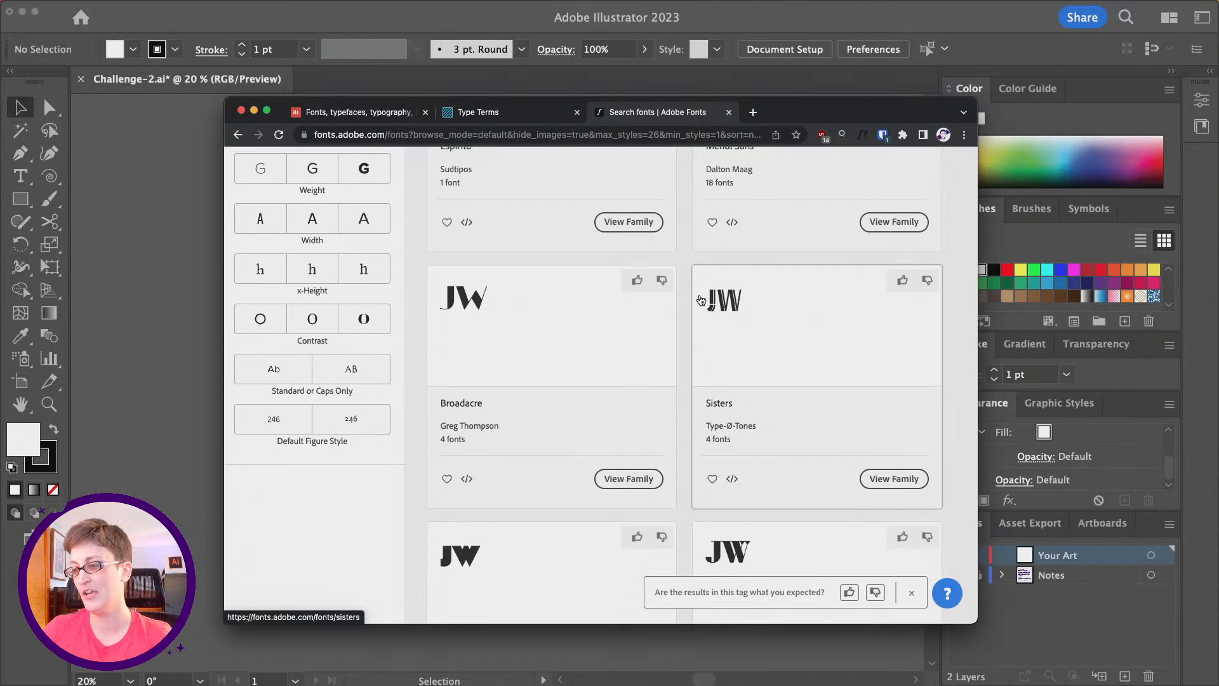
{"action": "scroll", "coordinate": [711, 301], "scroll_direction": "down", "scroll_amount": 1}
{"action": "scroll", "coordinate": [701, 299], "scroll_direction": "up", "scroll_amount": 2}
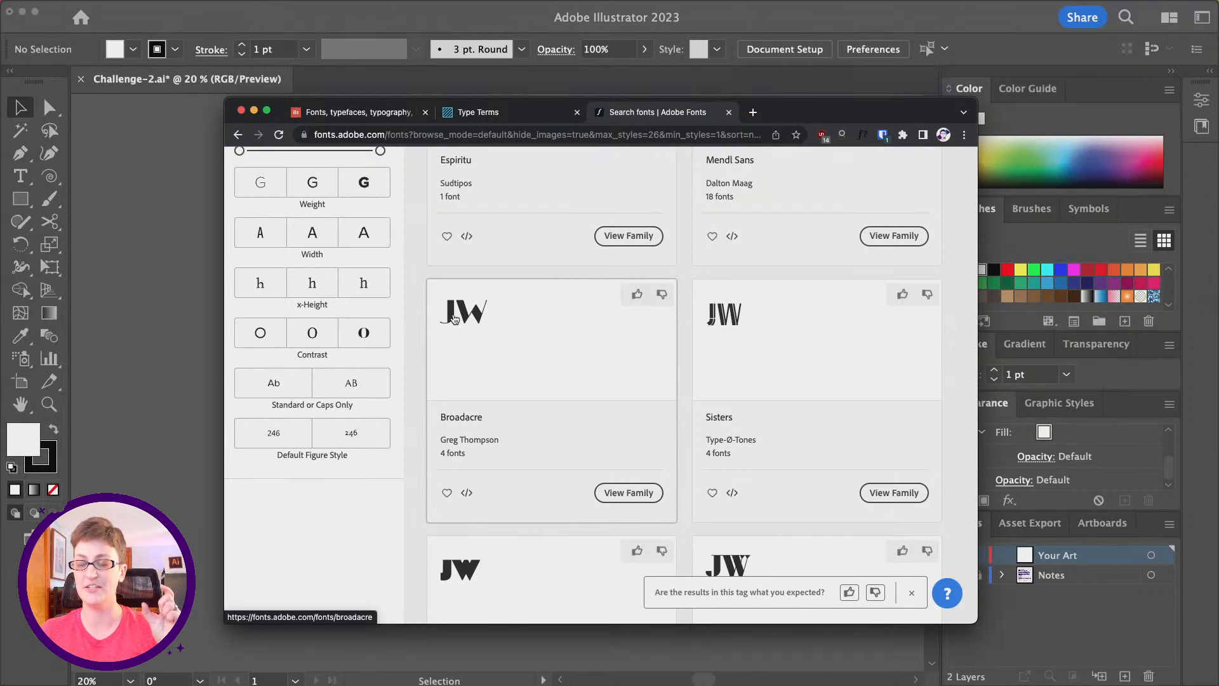
{"action": "scroll", "coordinate": [455, 319], "scroll_direction": "down", "scroll_amount": 5}
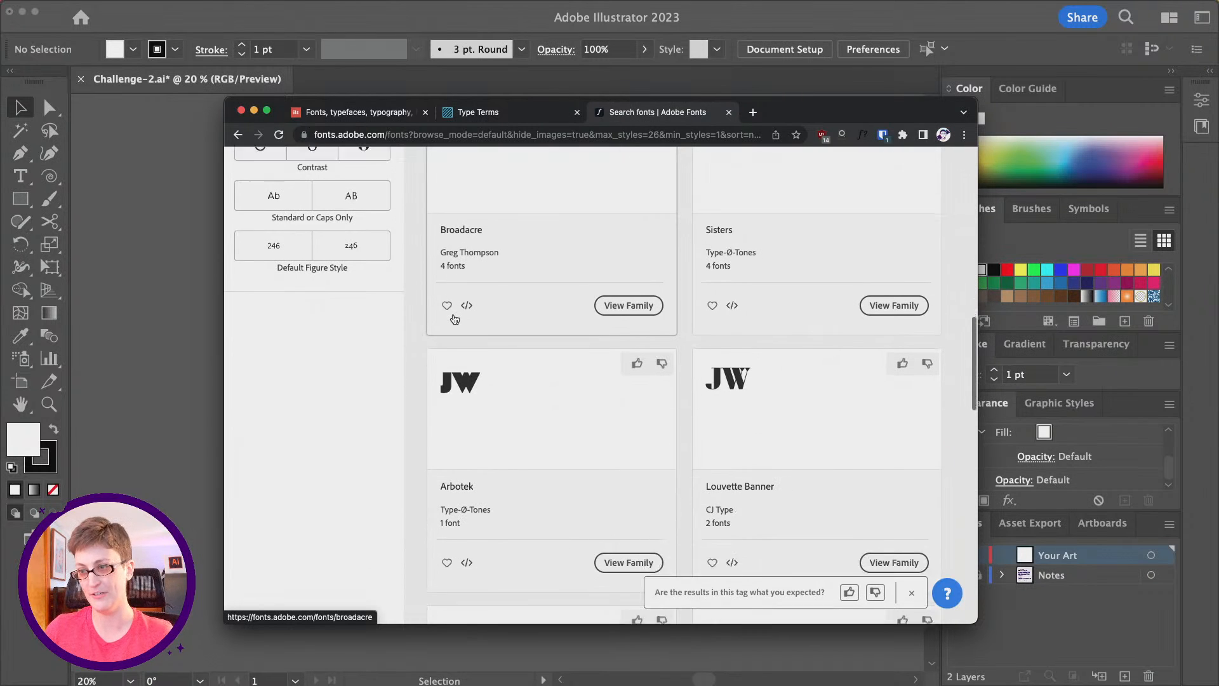
{"action": "scroll", "coordinate": [454, 319], "scroll_direction": "down", "scroll_amount": 3}
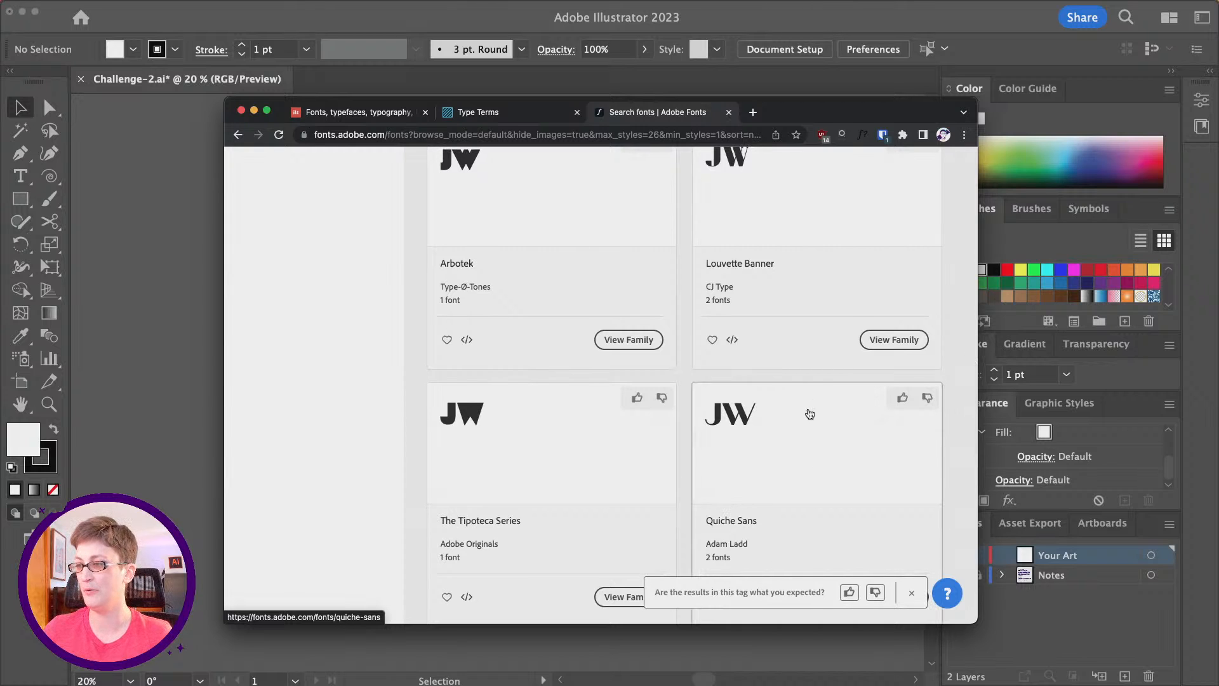
{"action": "scroll", "coordinate": [808, 413], "scroll_direction": "down", "scroll_amount": 2}
{"action": "scroll", "coordinate": [810, 413], "scroll_direction": "up", "scroll_amount": 3}
{"action": "scroll", "coordinate": [809, 413], "scroll_direction": "up", "scroll_amount": 2}
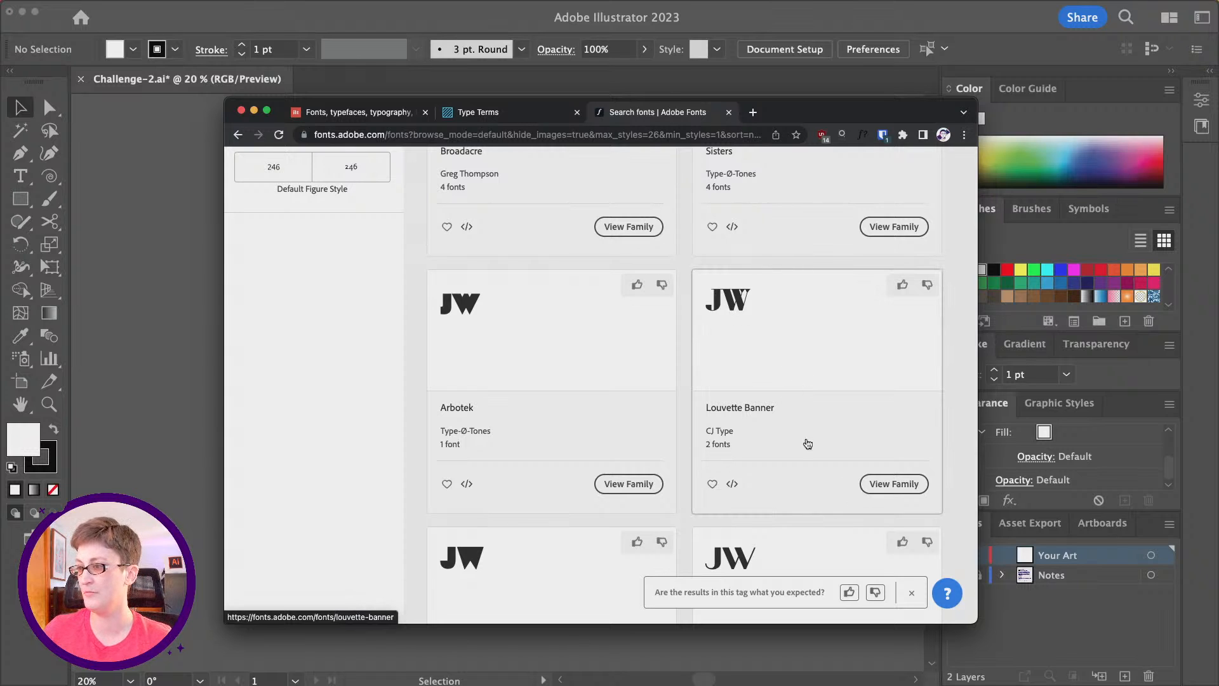
- Activate the Louvette Banner font family and return to the blank artboard in Illustrator
{"action": "left_click", "coordinate": [772, 316]}
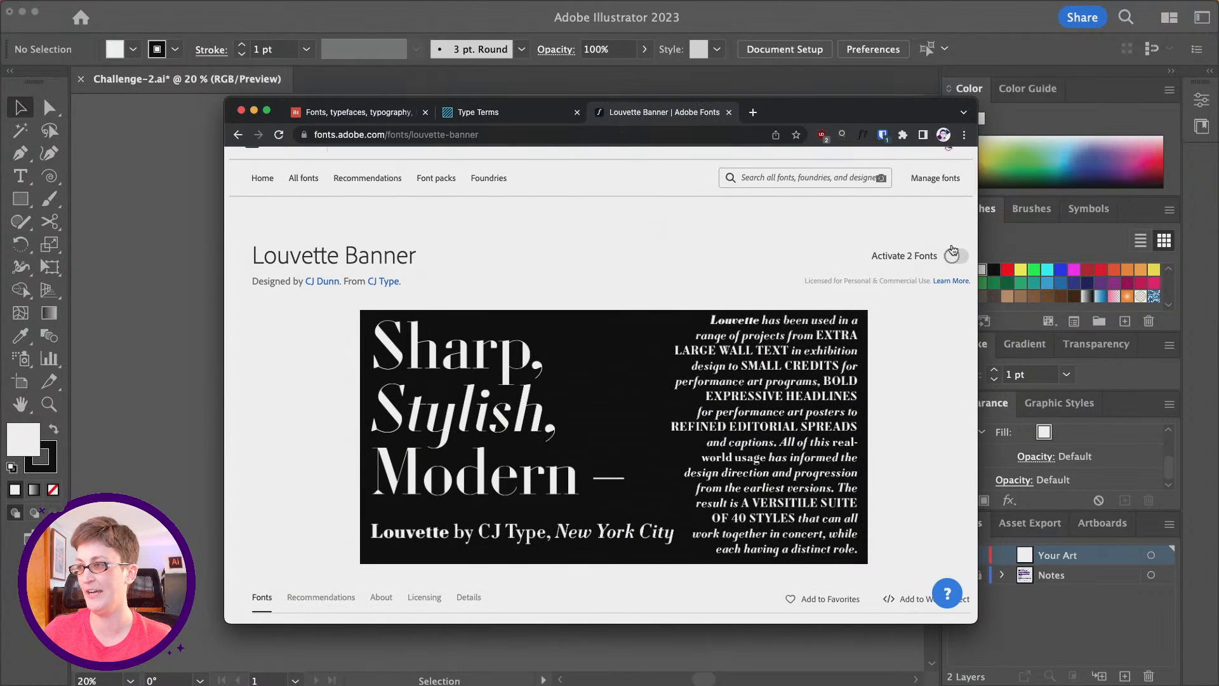
{"action": "left_click", "coordinate": [955, 257]}
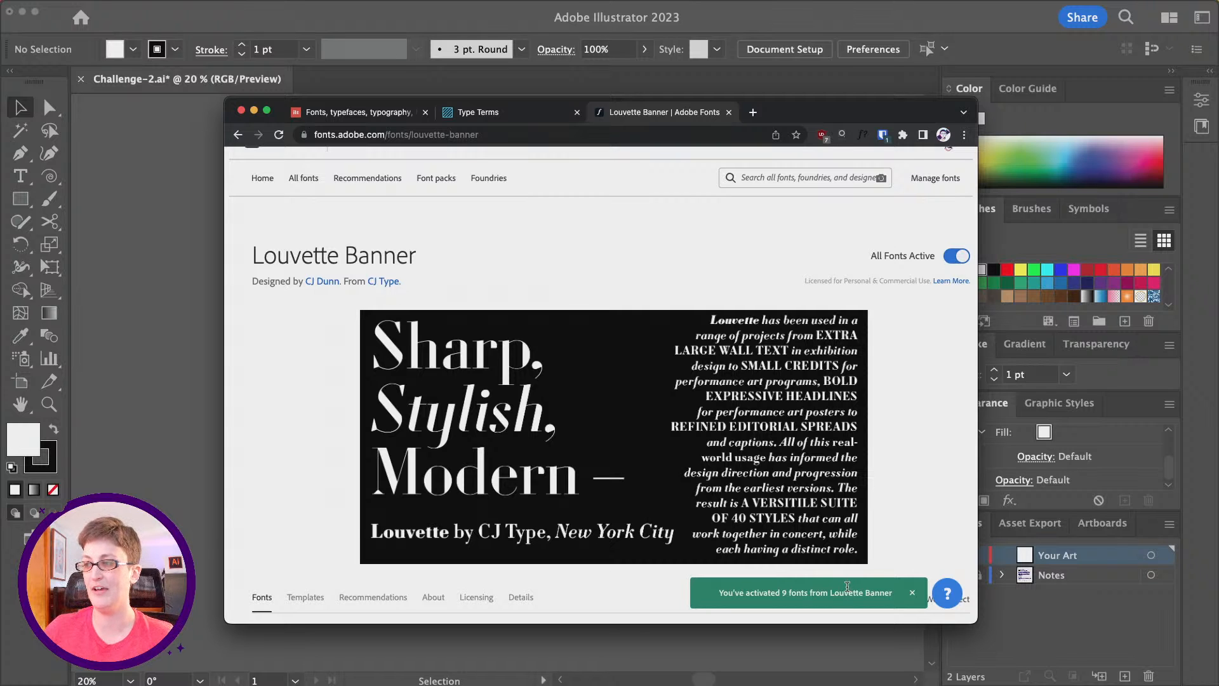
{"action": "left_click_drag", "start_coordinate": [792, 117], "coordinate": [1218, 89]}
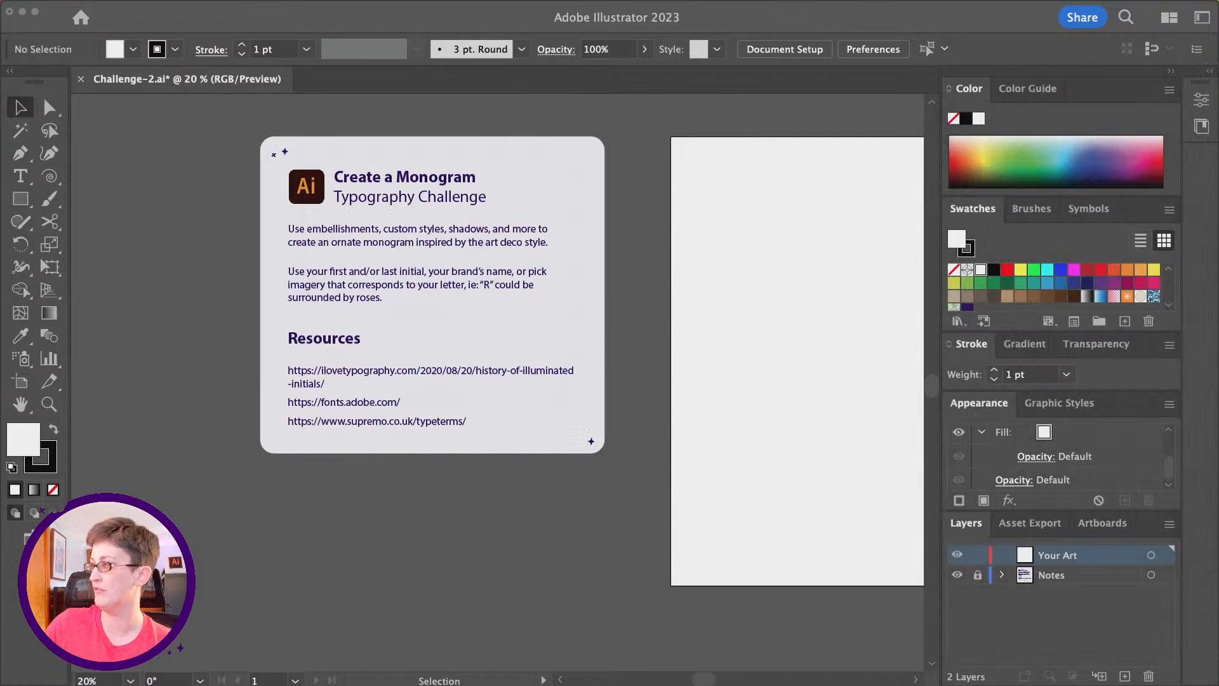
{"action": "scroll", "coordinate": [655, 356], "scroll_direction": "right", "scroll_amount": 10}
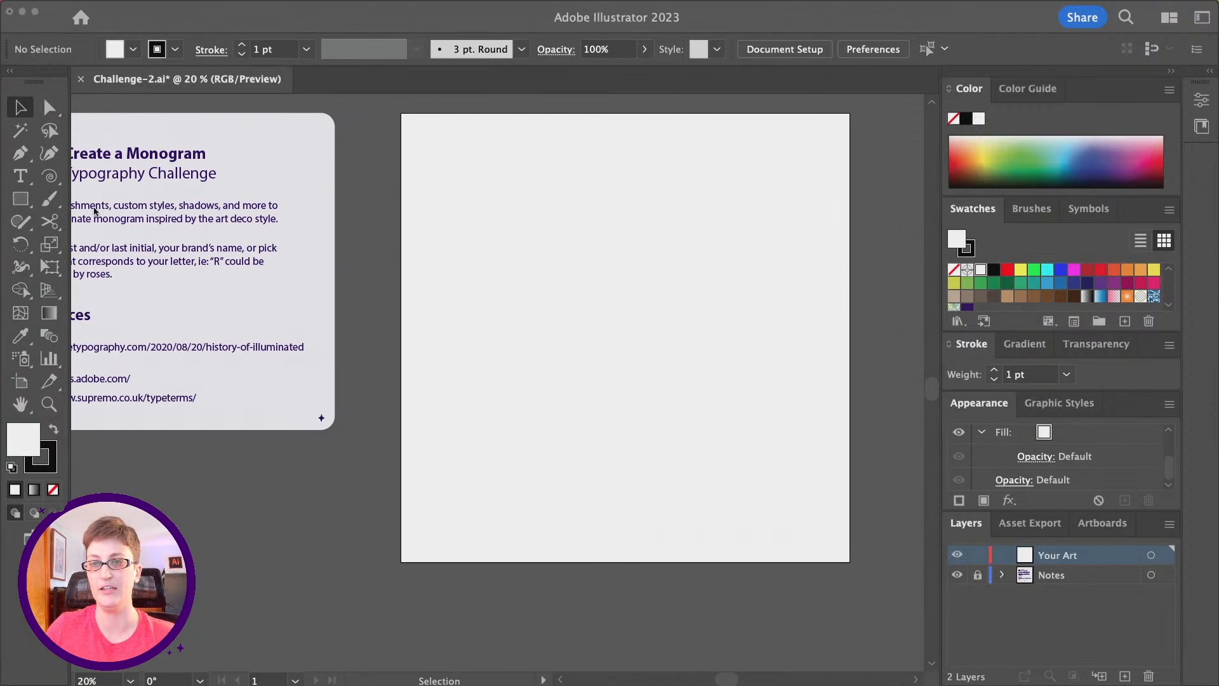
{"action": "left_click", "coordinate": [21, 179]}
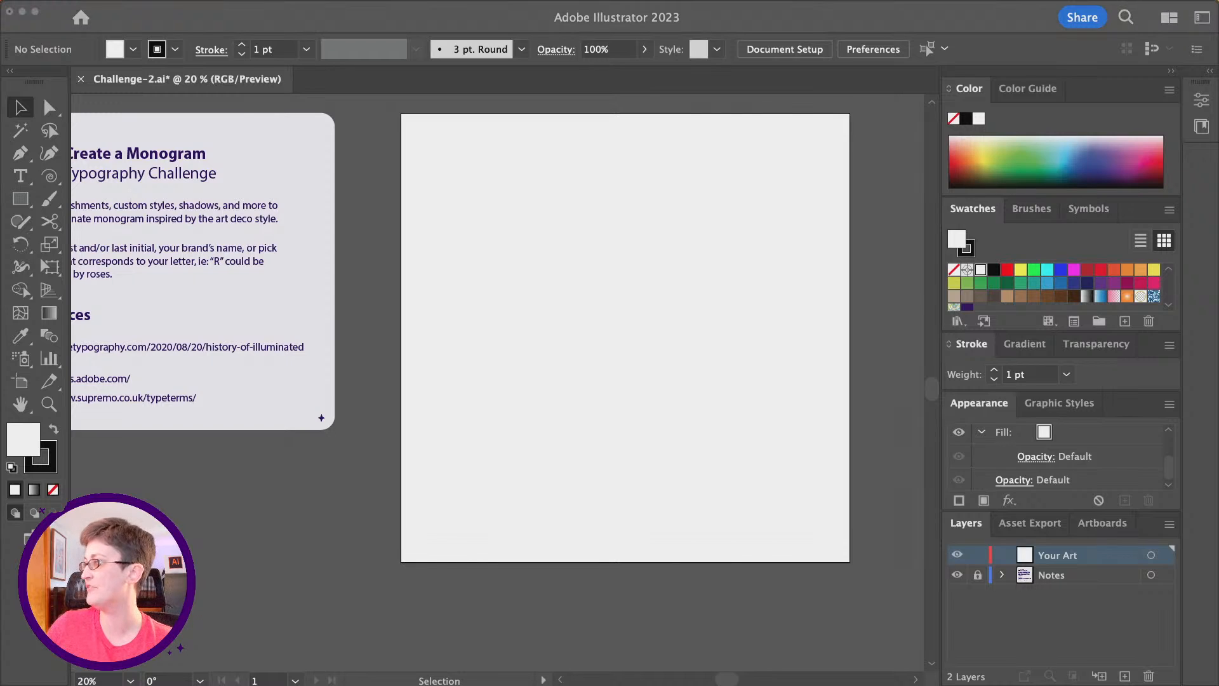
{"action": "left_click_drag", "start_coordinate": [0, 184], "coordinate": [1218, 16]}
{"action": "scroll", "coordinate": [481, 223], "scroll_direction": "left", "scroll_amount": 4}
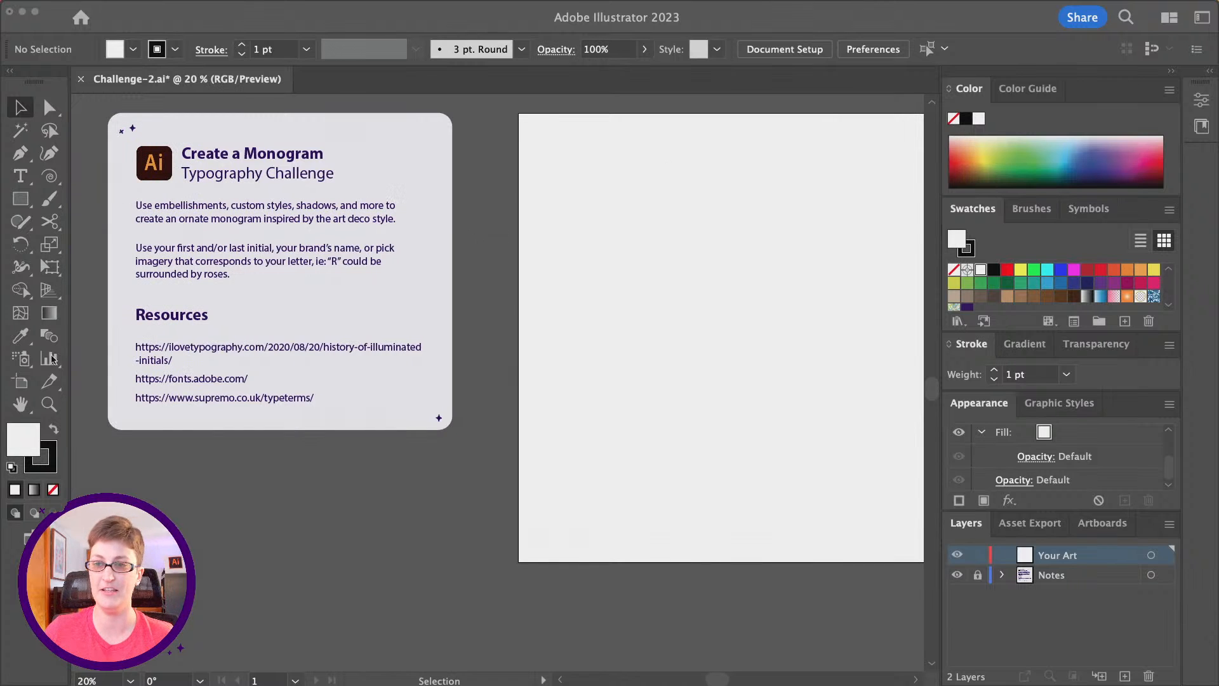
{"action": "scroll", "coordinate": [259, 351], "scroll_direction": "left", "scroll_amount": 1}
{"action": "scroll", "coordinate": [242, 348], "scroll_direction": "up", "scroll_amount": 4}
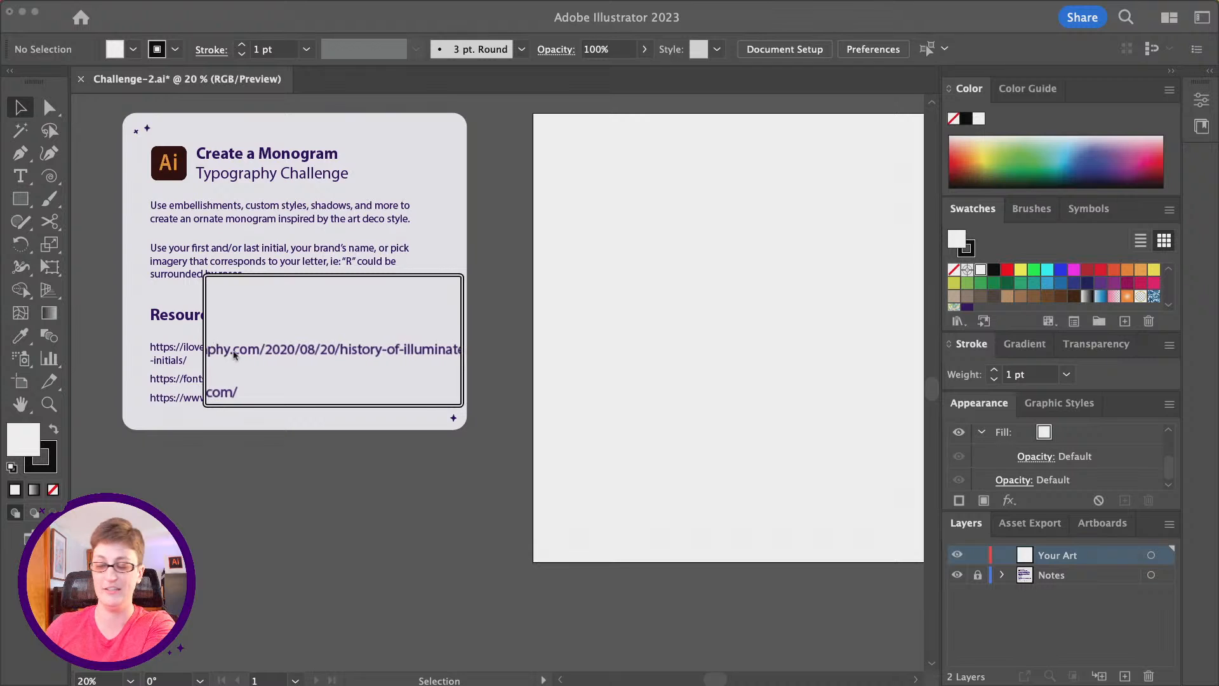
{"action": "scroll", "coordinate": [213, 357], "scroll_direction": "down", "scroll_amount": 4}
{"action": "scroll", "coordinate": [314, 369], "scroll_direction": "right", "scroll_amount": 5}
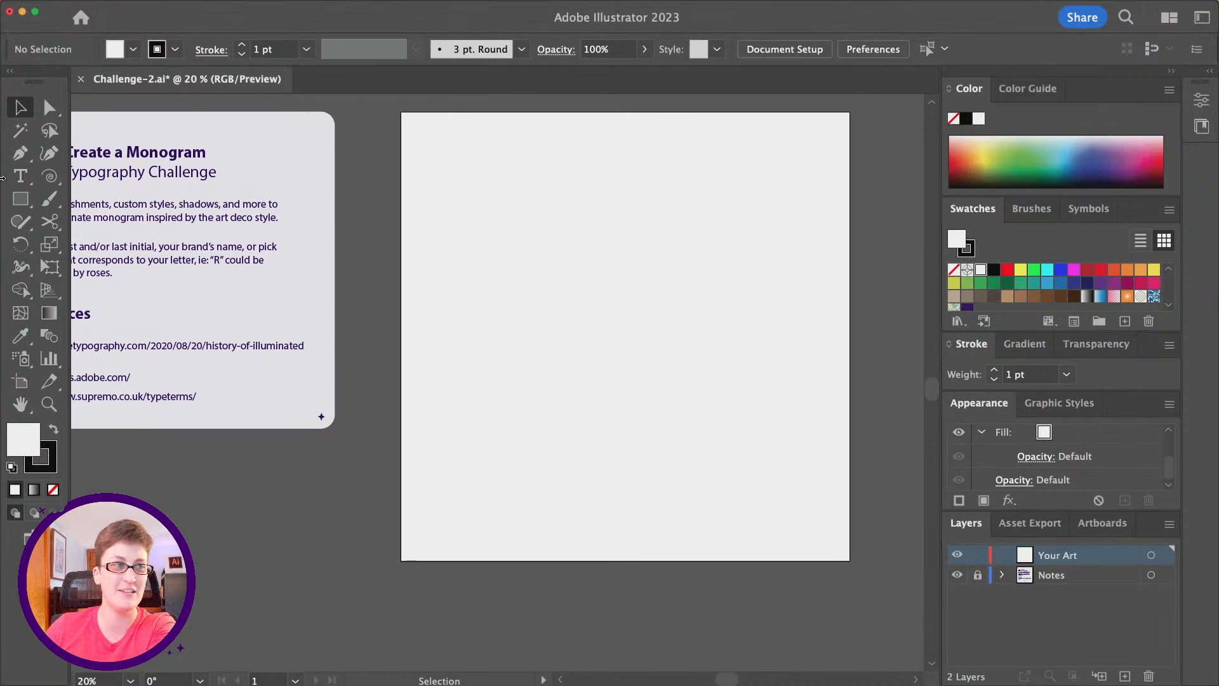
- Add placeholder point text to the artboard, enlarge it to about 225 pt and move it toward the artboard's middle
{"action": "left_click", "coordinate": [30, 178]}
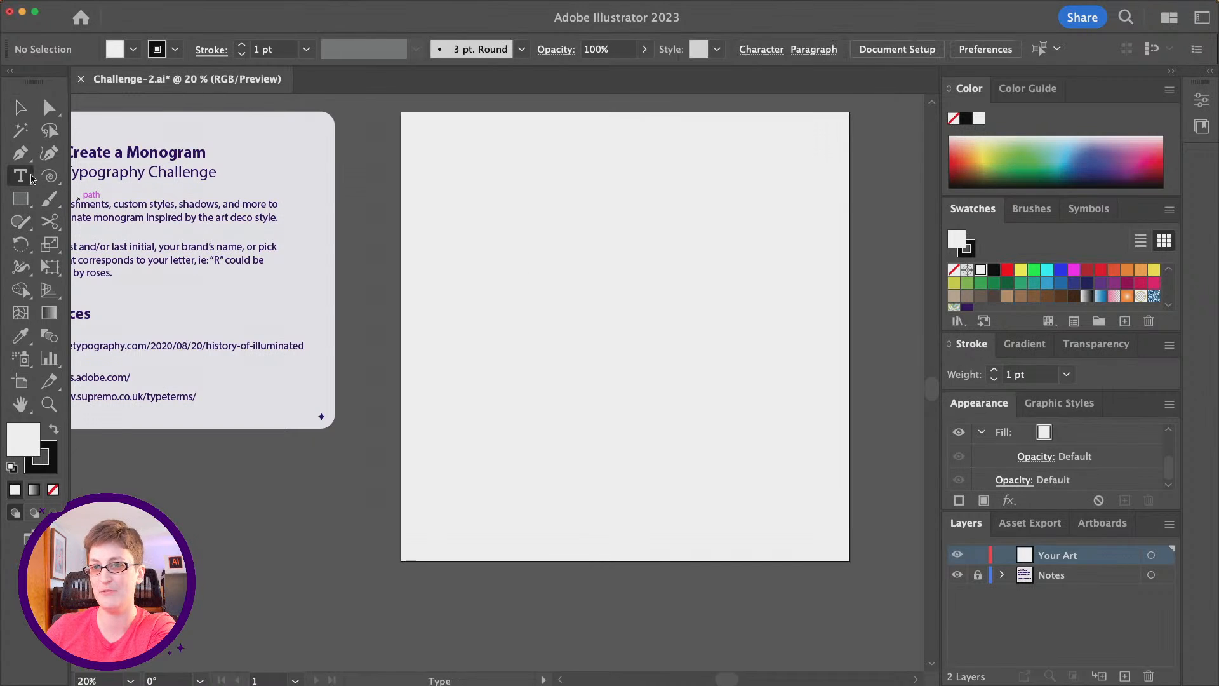
{"action": "left_click", "coordinate": [573, 283]}
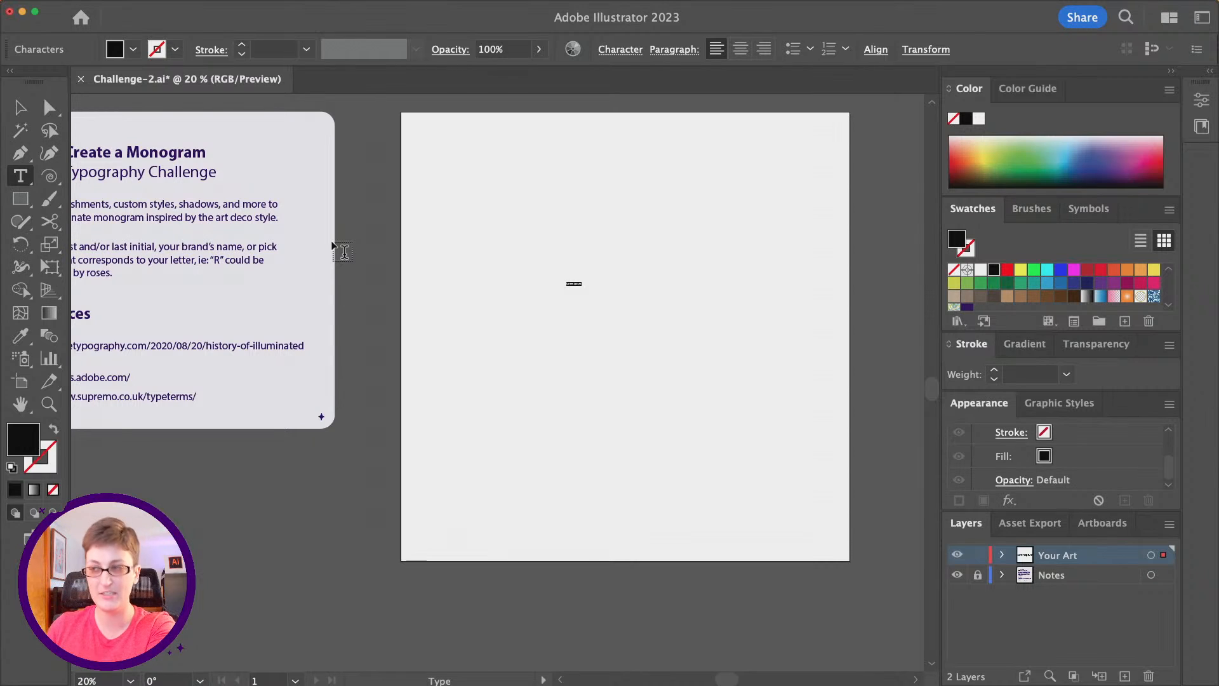
{"action": "left_click", "coordinate": [20, 106]}
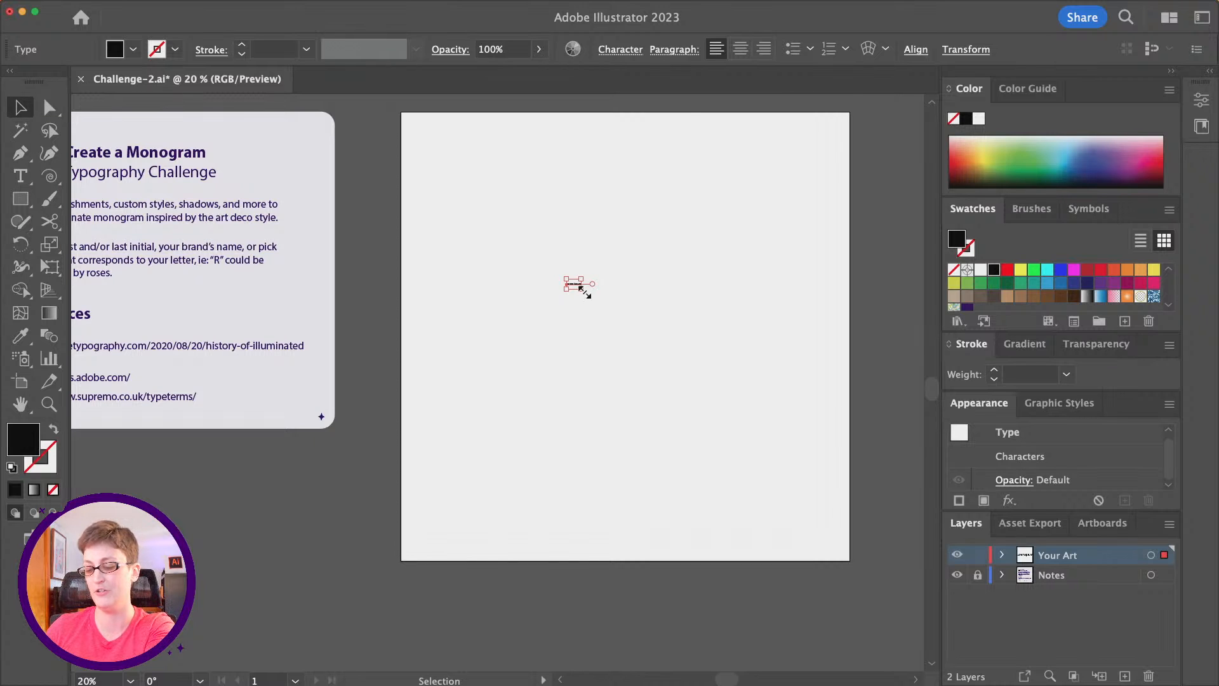
{"action": "left_click_drag", "start_coordinate": [581, 288], "coordinate": [869, 469]}
{"action": "left_click_drag", "start_coordinate": [791, 312], "coordinate": [623, 299]}
- Bring up the floating Character panel, show all its options and place it beside the artboard
{"action": "left_click", "coordinate": [613, 50]}
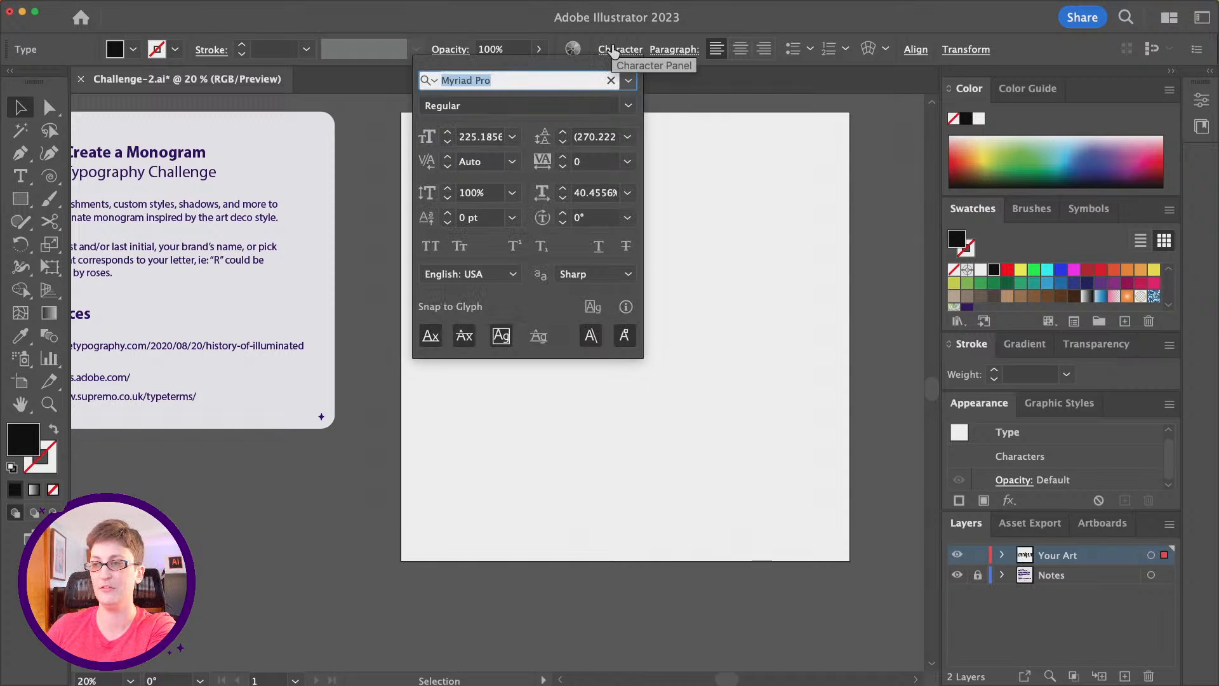
{"action": "left_click", "coordinate": [312, 5]}
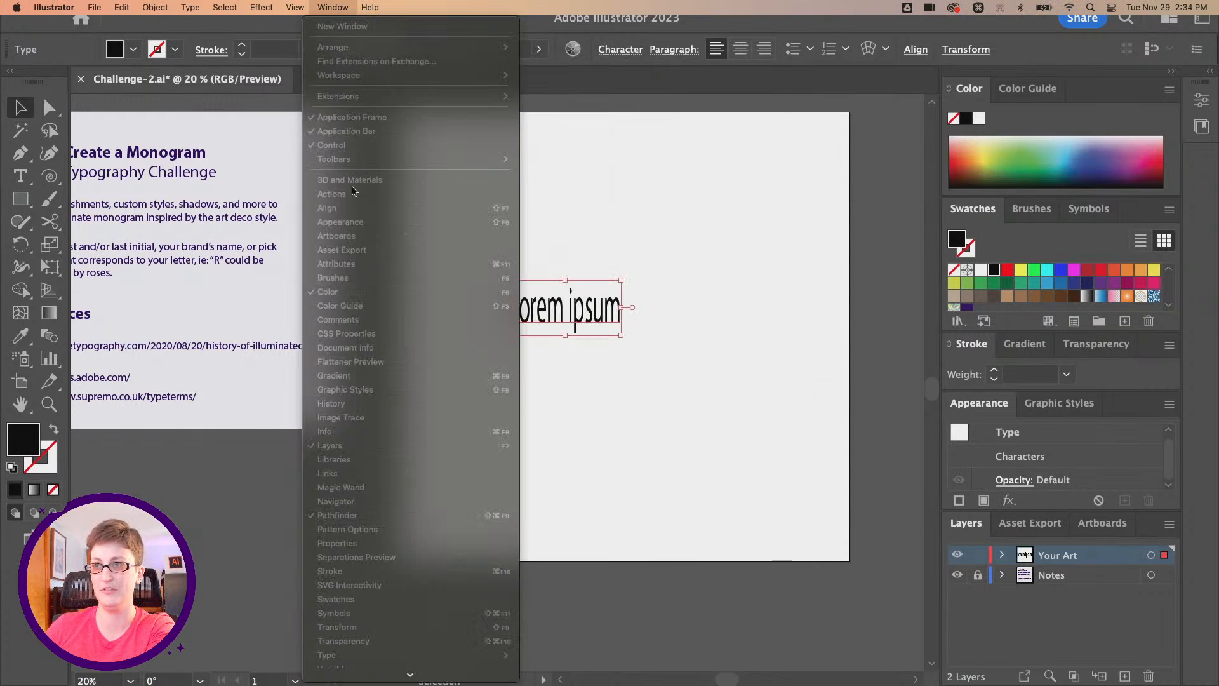
{"action": "left_click", "coordinate": [579, 211]}
{"action": "left_click", "coordinate": [332, 7]}
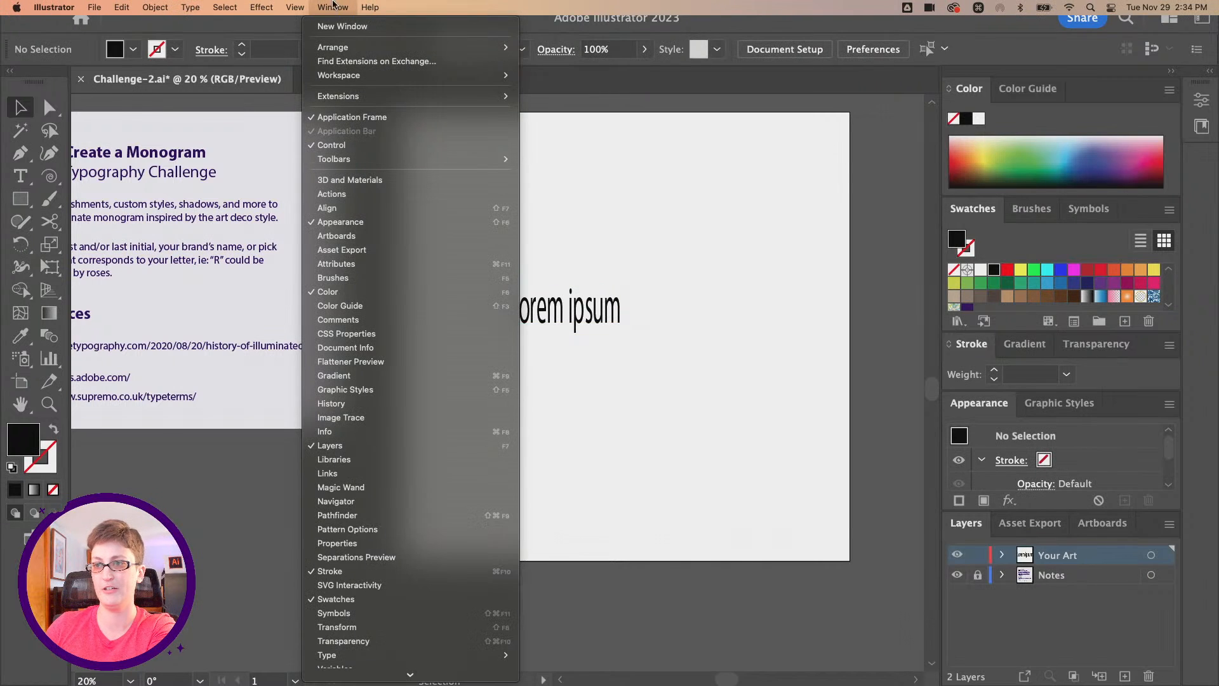
{"action": "mouse_move", "coordinate": [480, 657]}
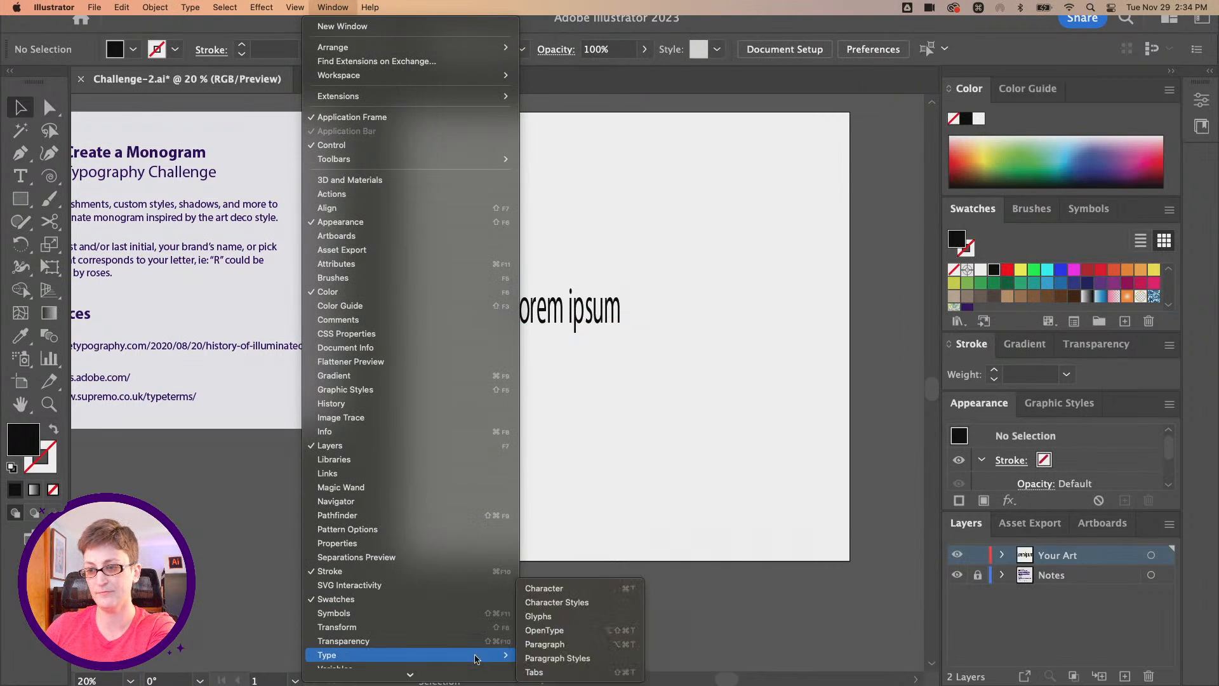
{"action": "left_click", "coordinate": [568, 590]}
{"action": "left_click", "coordinate": [442, 63]}
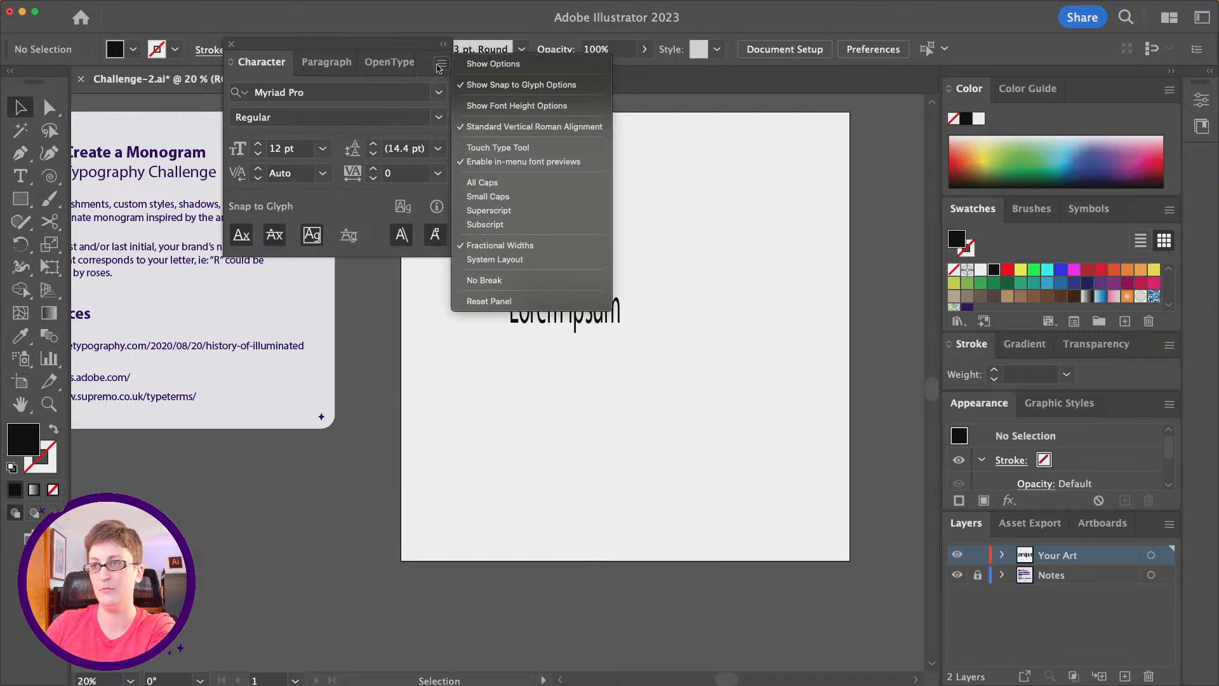
{"action": "left_click", "coordinate": [456, 64]}
{"action": "left_click_drag", "start_coordinate": [357, 59], "coordinate": [288, 260]}
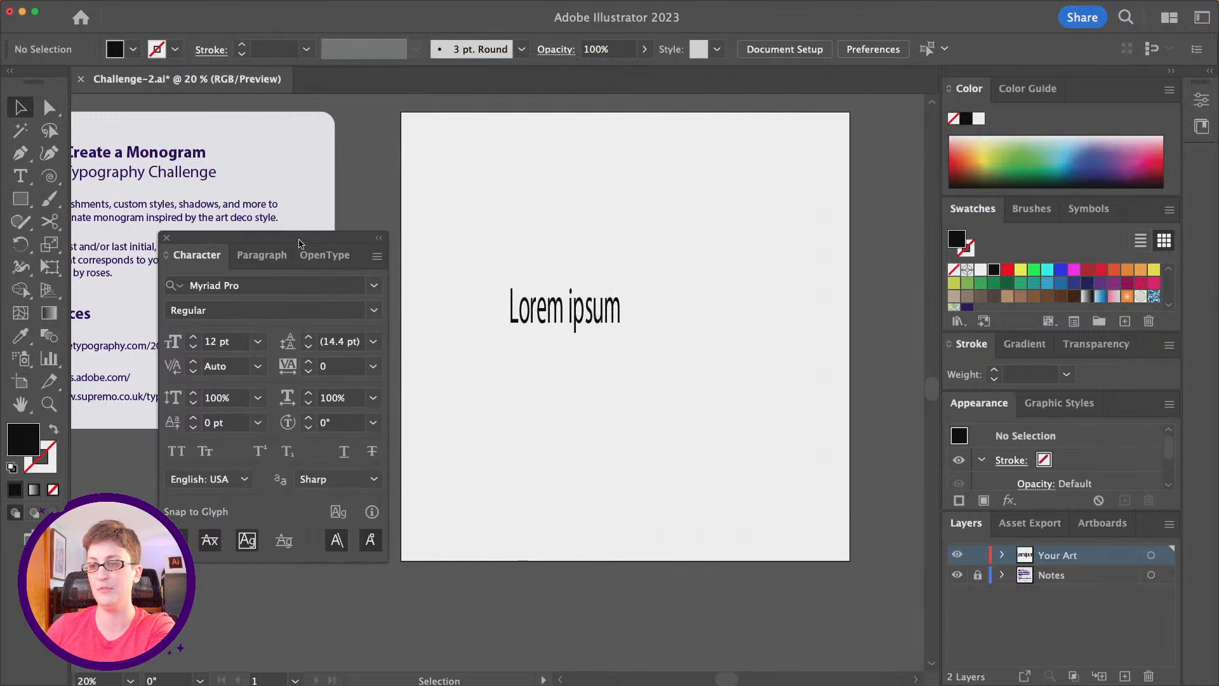
- Set the horizontal scale of the placeholder text to 100%
{"action": "left_click", "coordinate": [598, 320]}
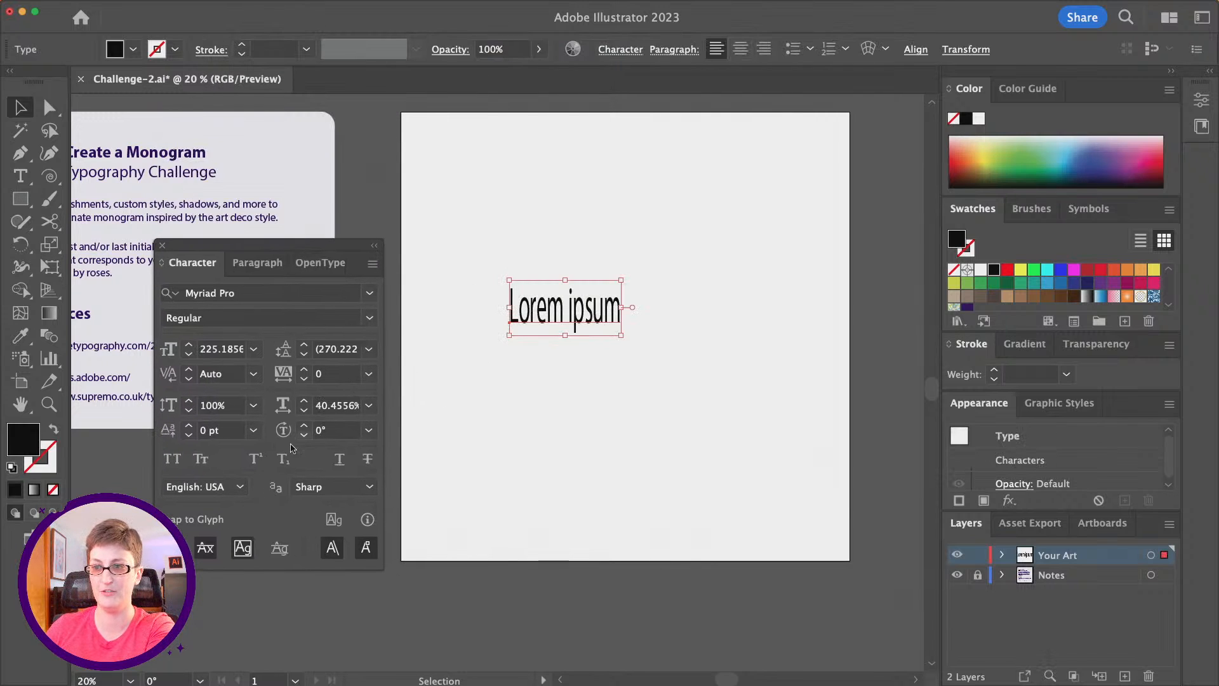
{"action": "double_click", "coordinate": [335, 408]}
{"action": "type", "text": "100"}
{"action": "key", "text": "Tab"}
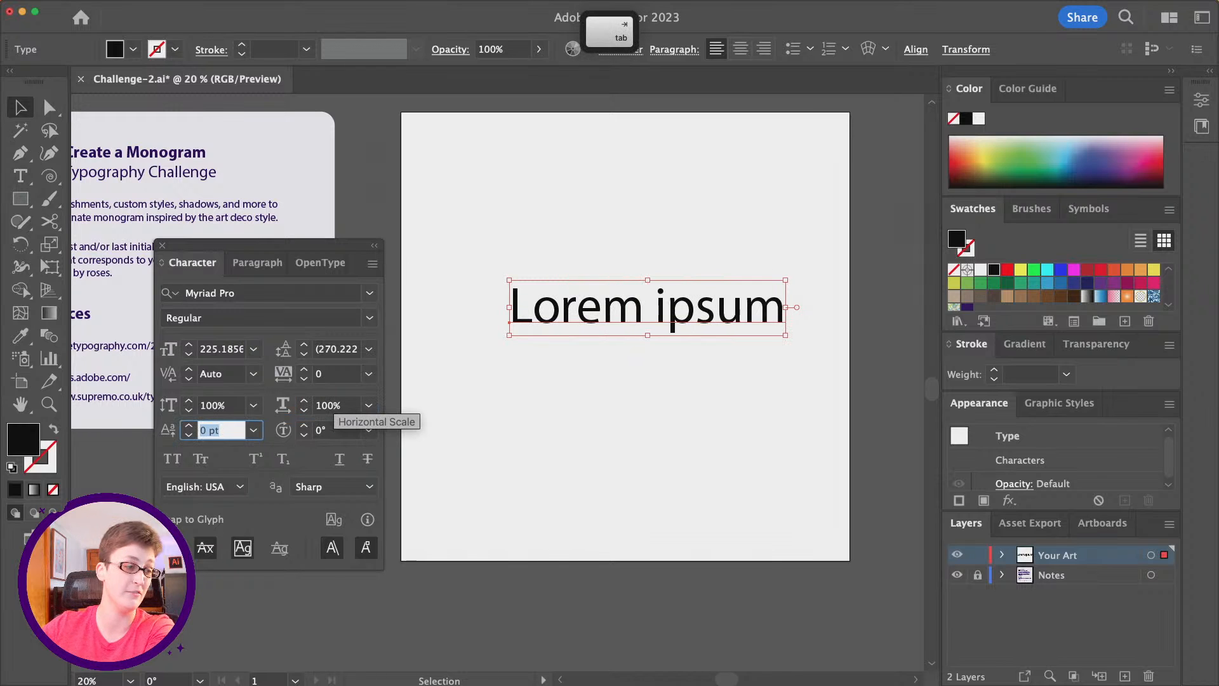
- Replace the whole placeholder text with the initials JW
{"action": "double_click", "coordinate": [586, 301]}
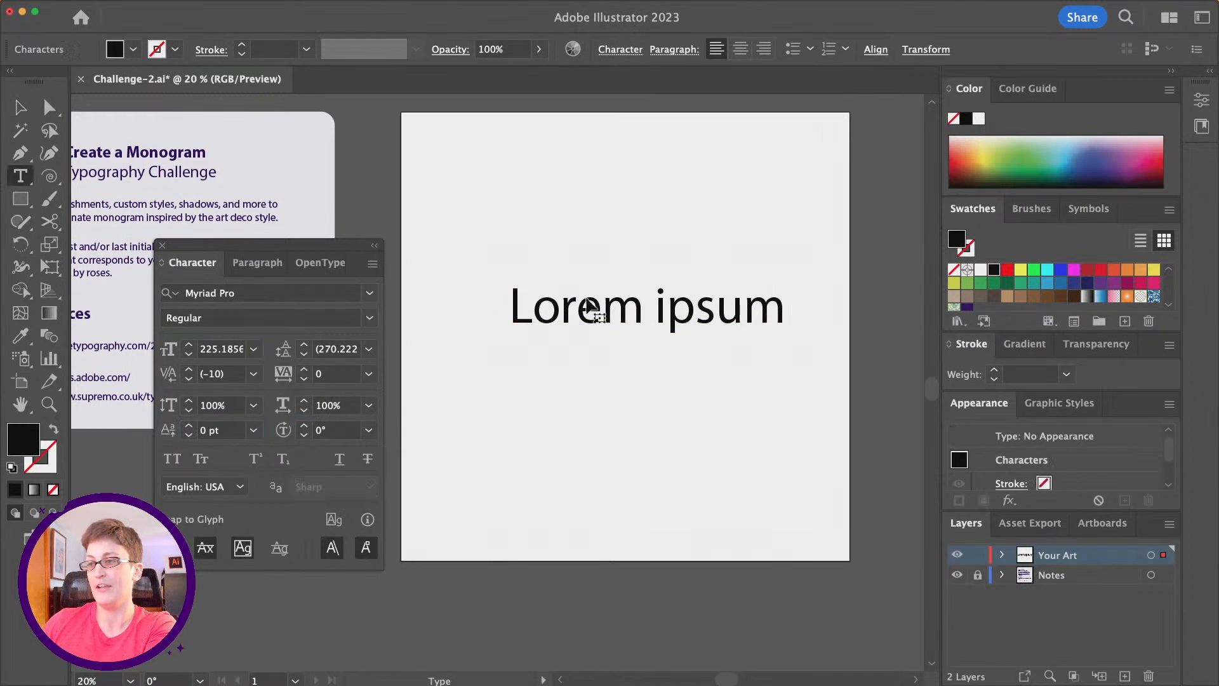
{"action": "double_click", "coordinate": [586, 296]}
{"action": "key", "text": "BackSpace"}
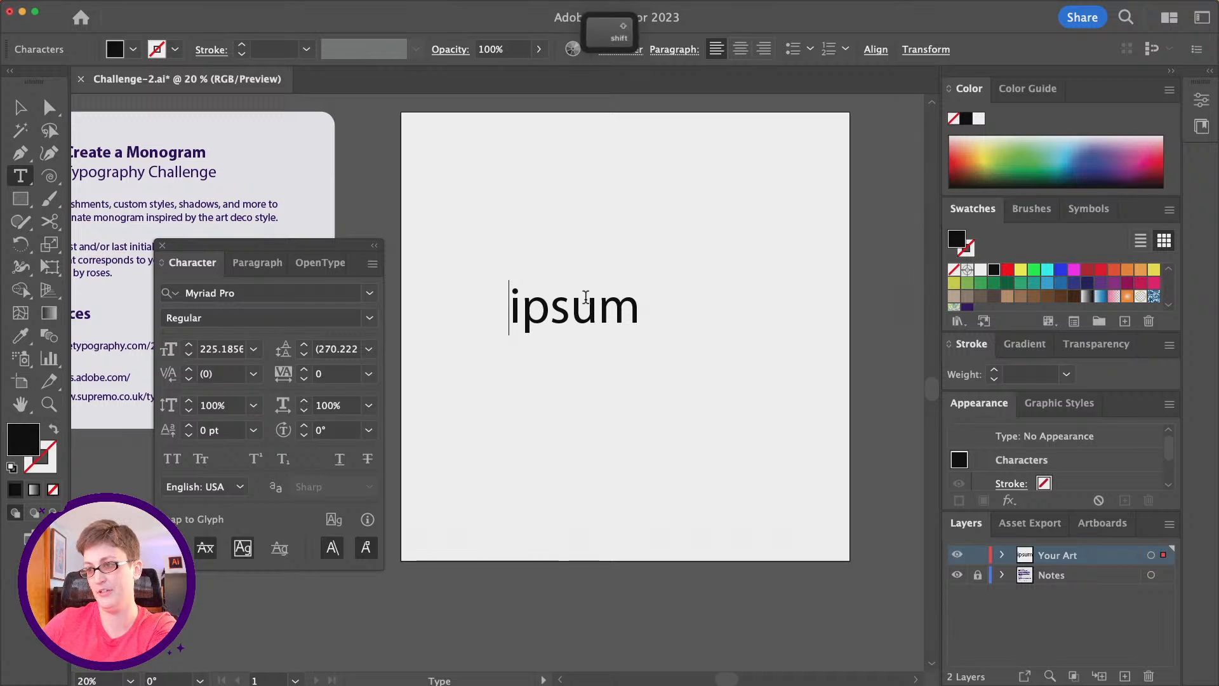
{"action": "key", "text": "shift+End"}
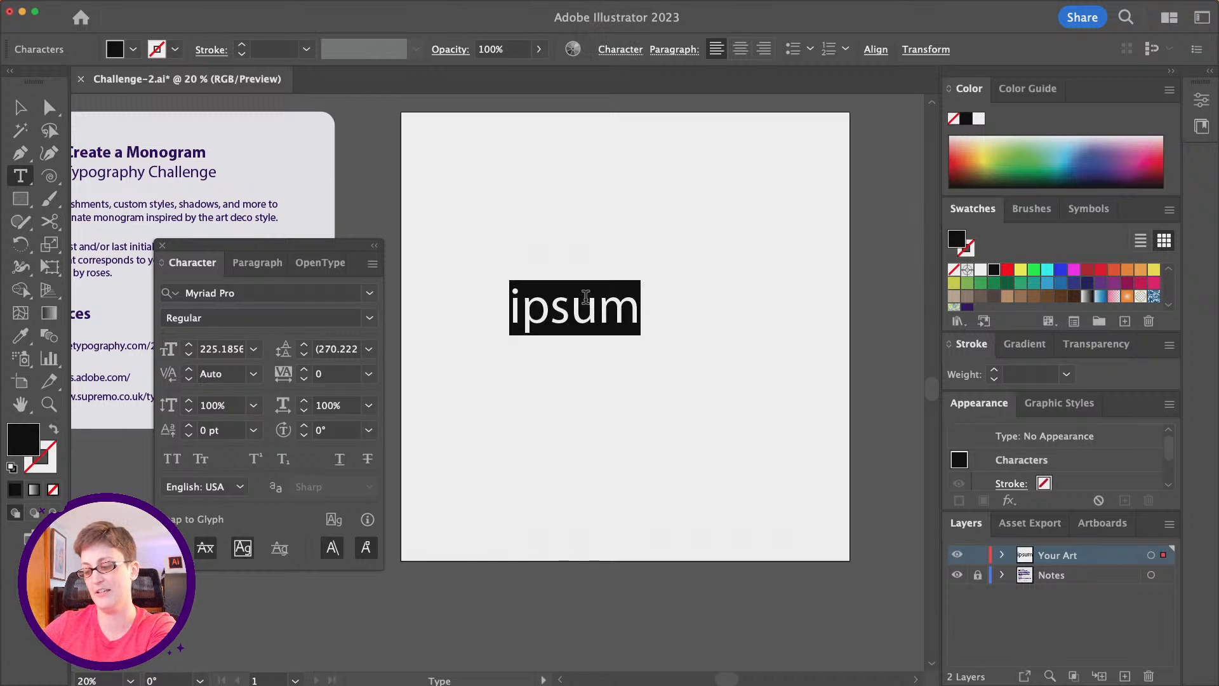
{"action": "type", "text": "JW"}
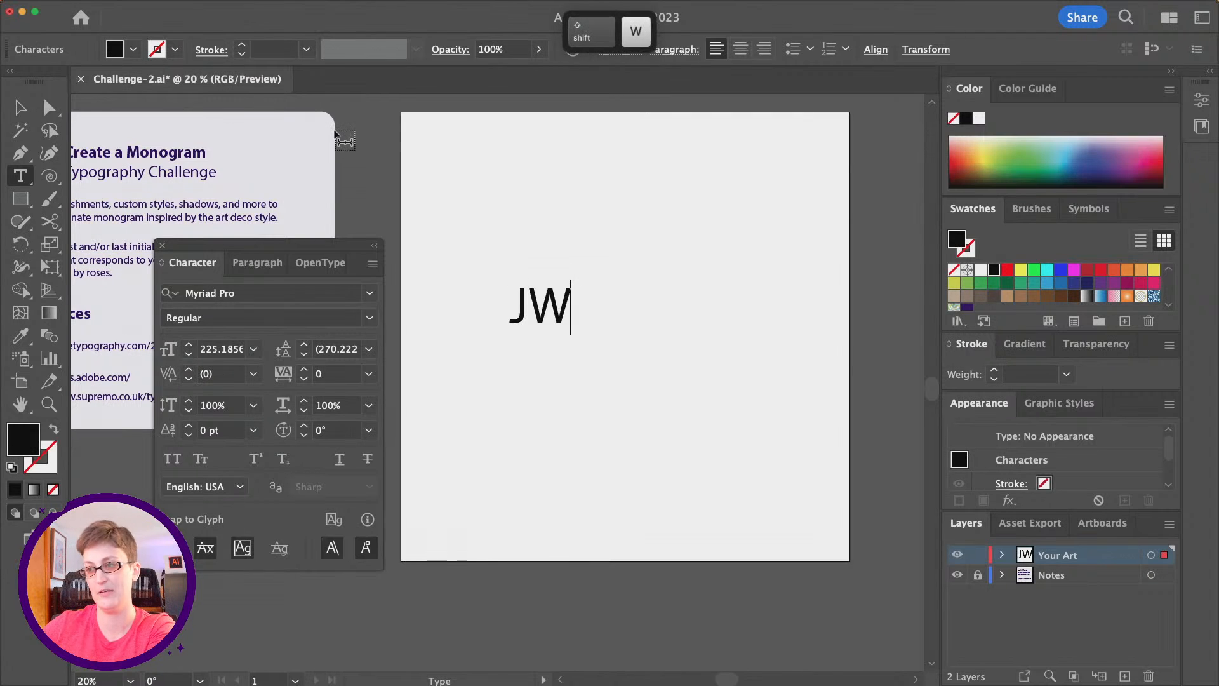
- Change the font of the JW text to Louvette Banner Bold
{"action": "left_click", "coordinate": [21, 106]}
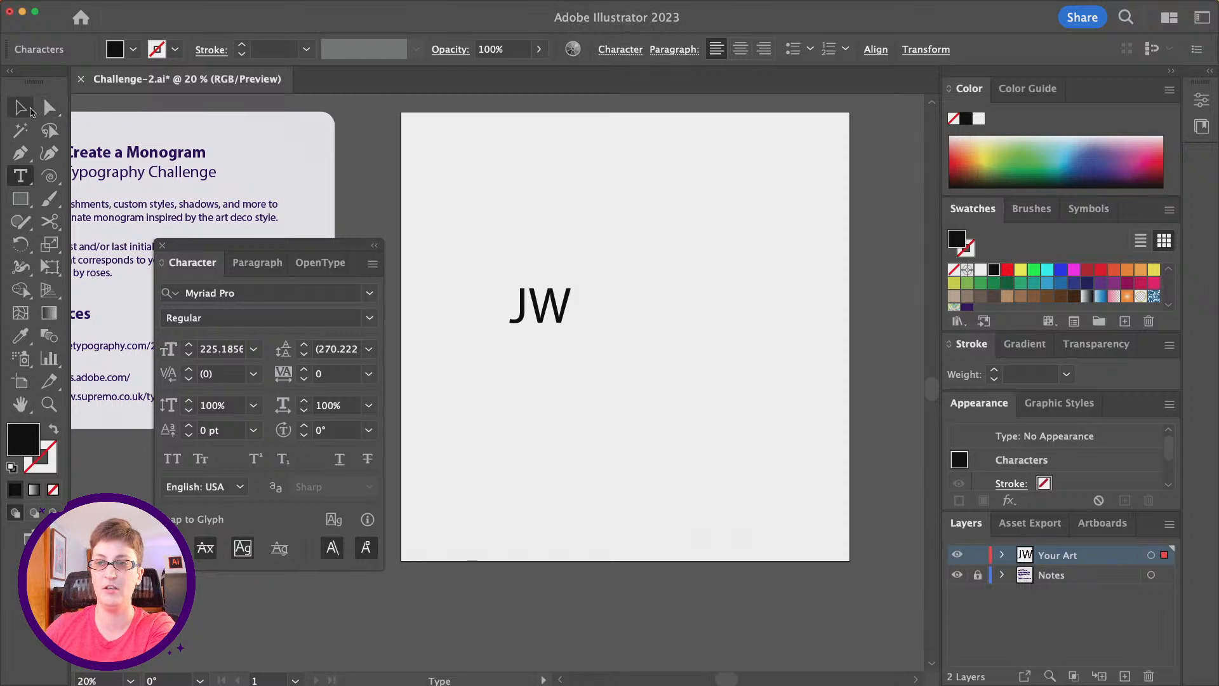
{"action": "left_click", "coordinate": [249, 293]}
{"action": "type", "text": "lou"}
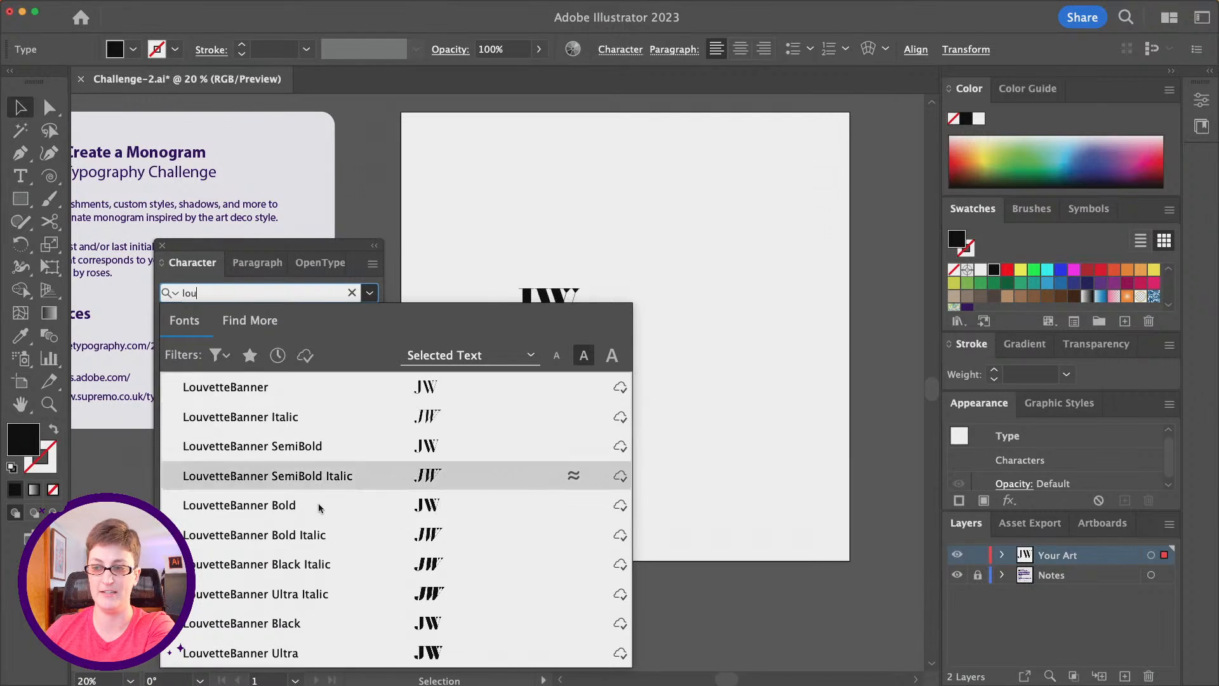
{"action": "left_click", "coordinate": [324, 504]}
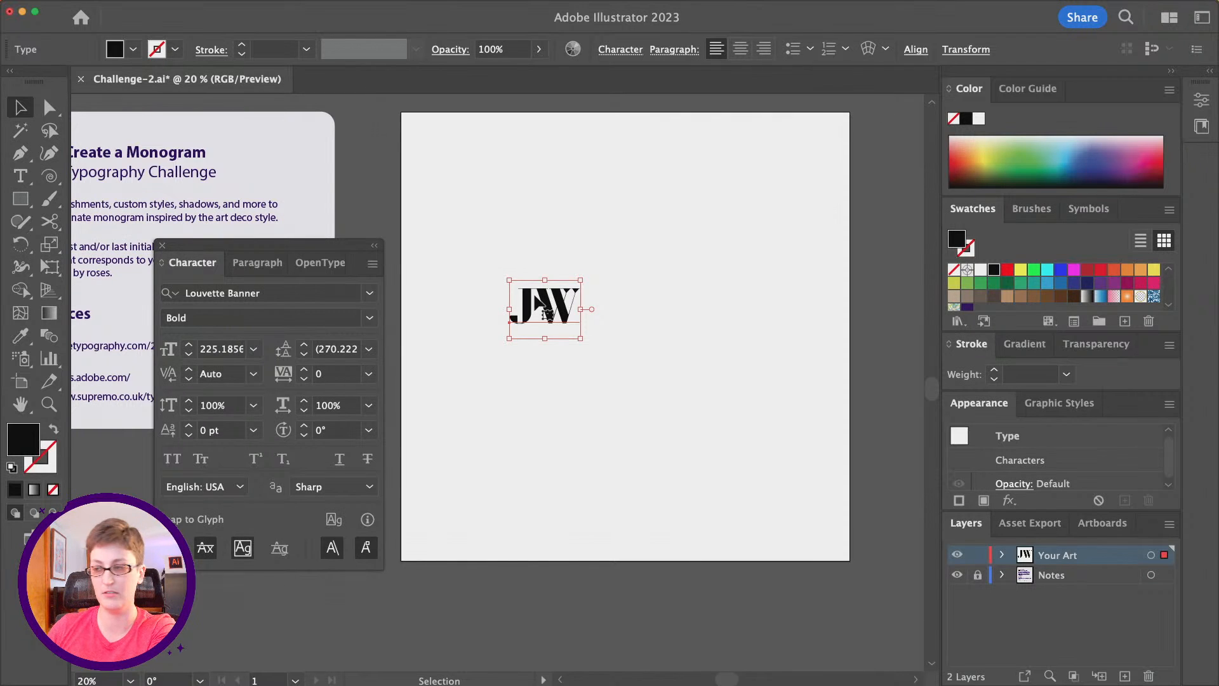
- Enlarge the JW text to about 855 pt and center it on the artboard
{"action": "left_click_drag", "start_coordinate": [583, 340], "coordinate": [781, 506]}
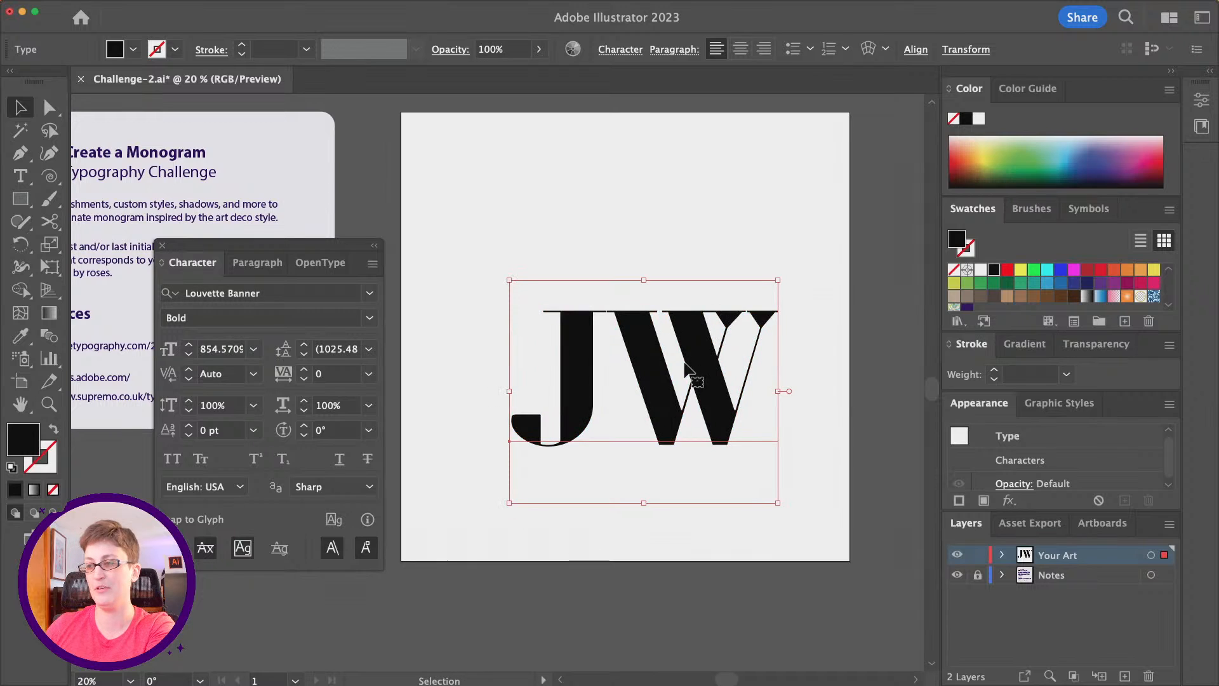
{"action": "left_click_drag", "start_coordinate": [702, 376], "coordinate": [686, 323]}
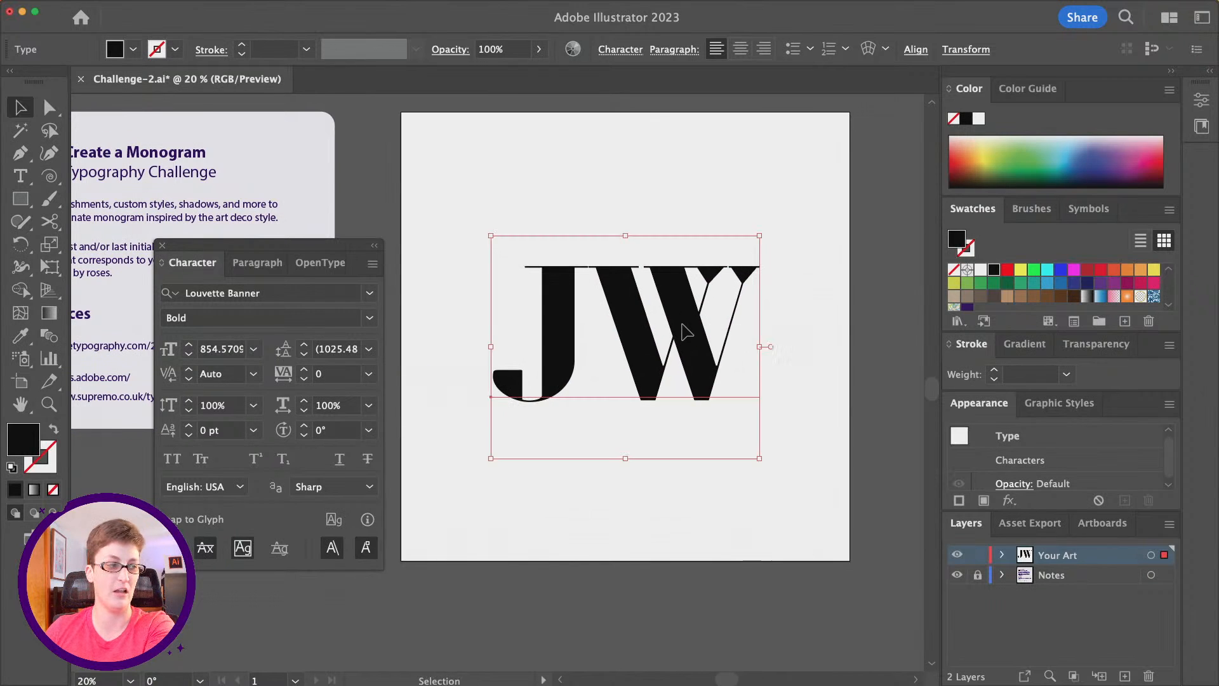
{"action": "scroll", "coordinate": [683, 321], "scroll_direction": "right", "scroll_amount": 1}
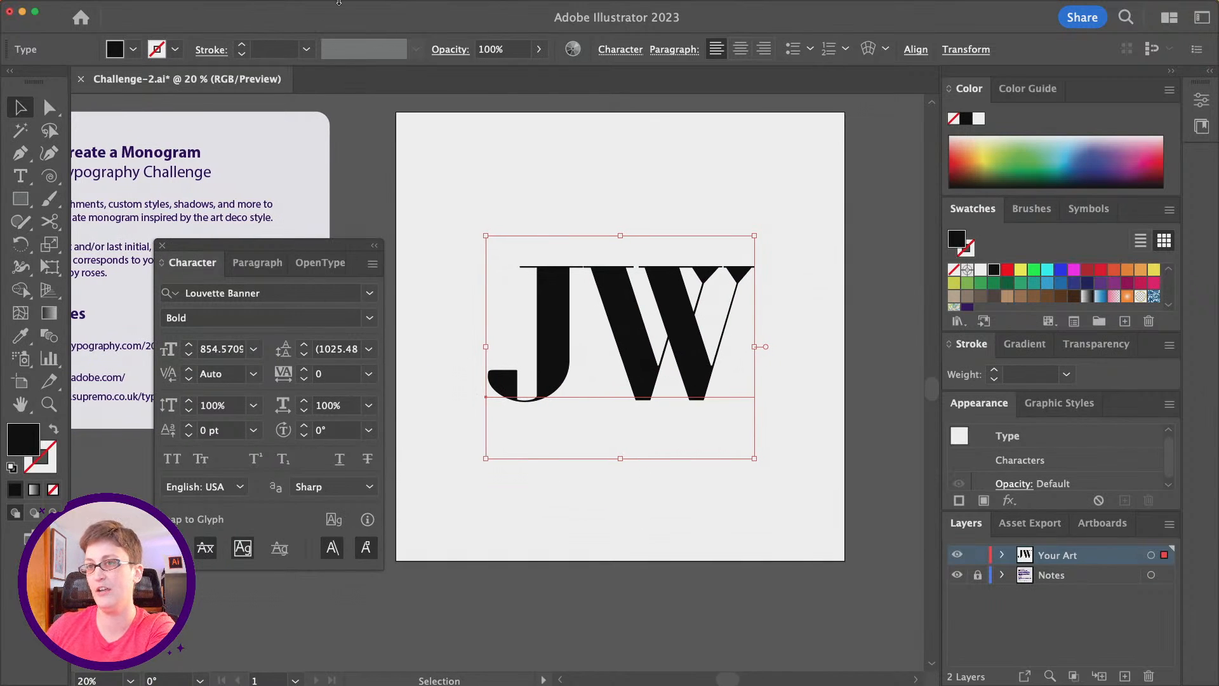
- Convert the JW text to outlines and select the resulting letter group
{"action": "mouse_move", "coordinate": [324, 5]}
{"action": "left_click", "coordinate": [120, 7]}
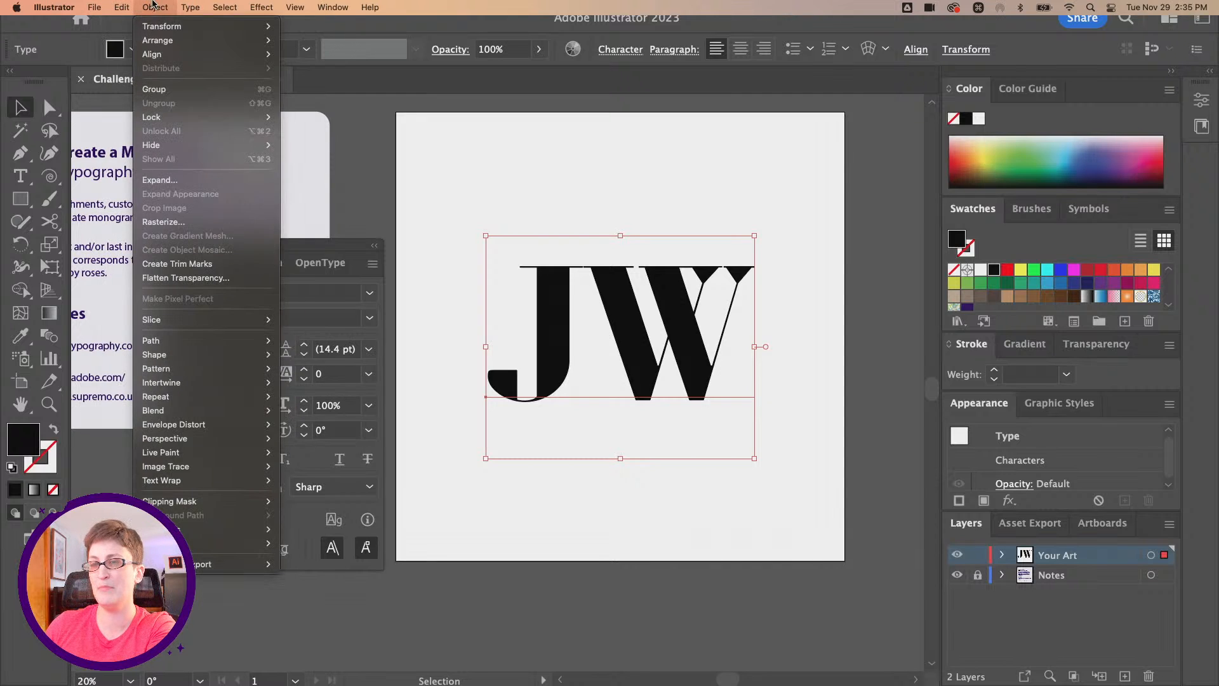
{"action": "mouse_move", "coordinate": [184, 6]}
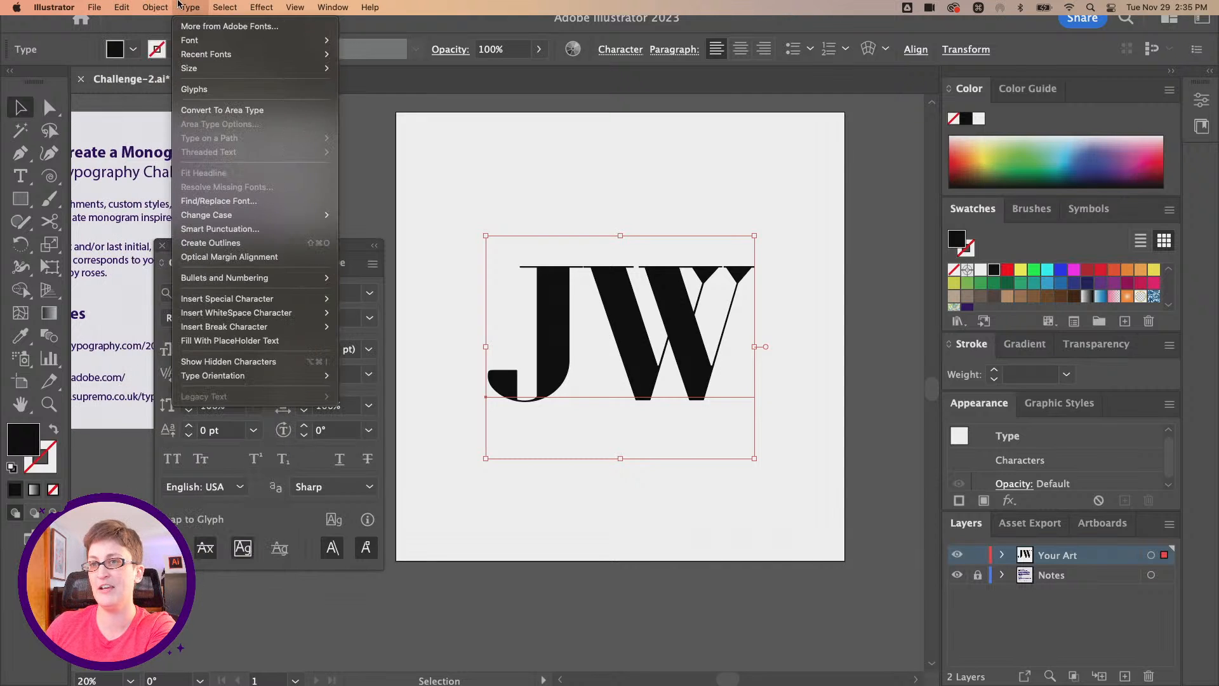
{"action": "left_click", "coordinate": [242, 243]}
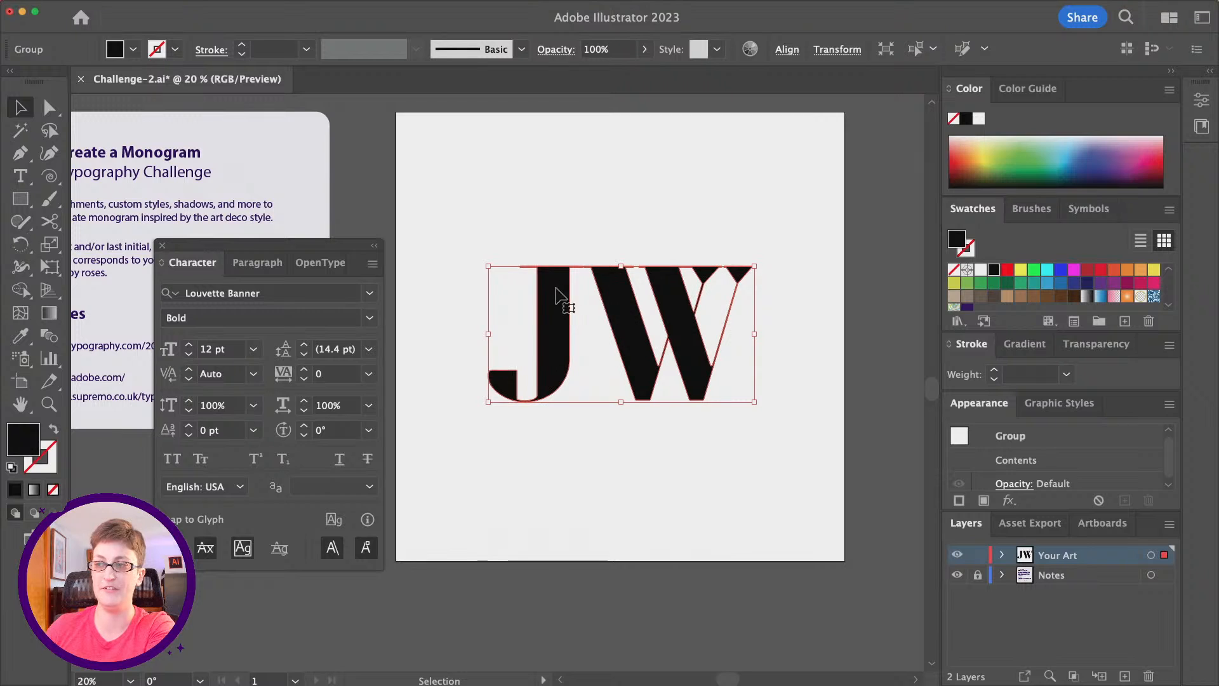
{"action": "key", "text": "super+shift+a"}
{"action": "left_click", "coordinate": [559, 314]}
{"action": "scroll", "coordinate": [588, 324], "scroll_direction": "left", "scroll_amount": 1}
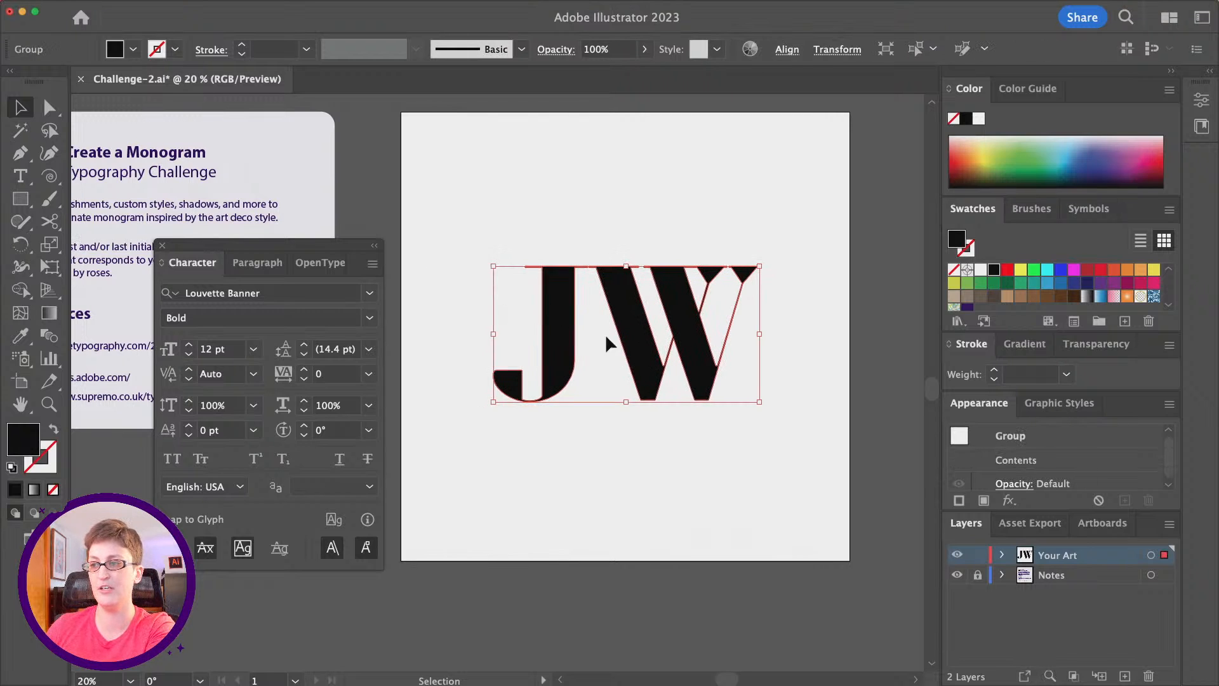
- Try moving the J outline away from the W and reshaping its stem by shifting an anchor point with Direct Selection
{"action": "left_click", "coordinate": [55, 103]}
{"action": "left_click", "coordinate": [638, 410]}
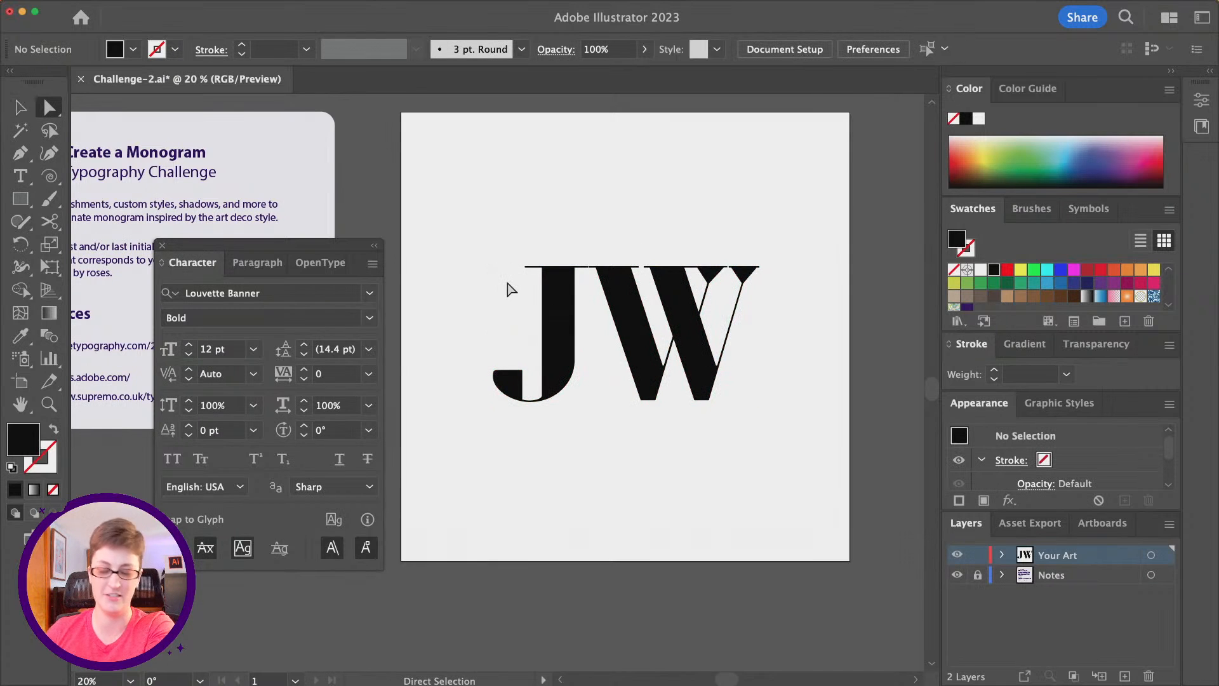
{"action": "mouse_move", "coordinate": [551, 302]}
{"action": "left_mouse_down"}
{"action": "mouse_move", "coordinate": [494, 273]}
{"action": "mouse_move", "coordinate": [535, 300]}
{"action": "left_mouse_up"}
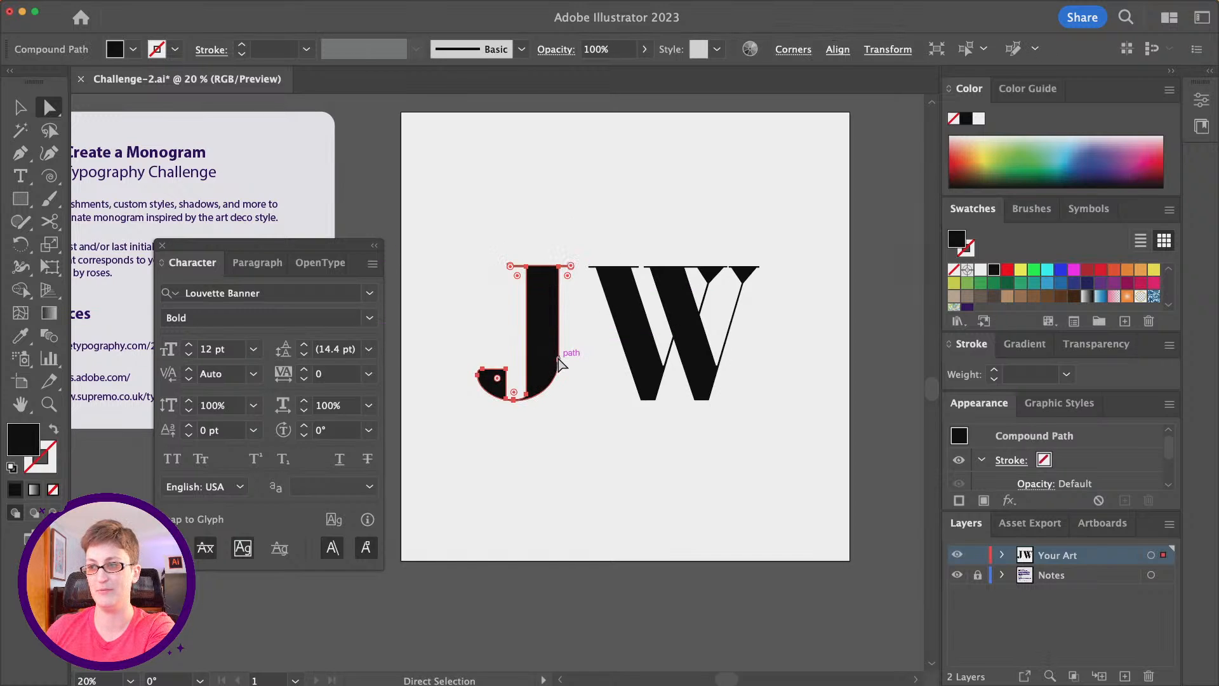
{"action": "left_click_drag", "start_coordinate": [559, 363], "coordinate": [581, 330]}
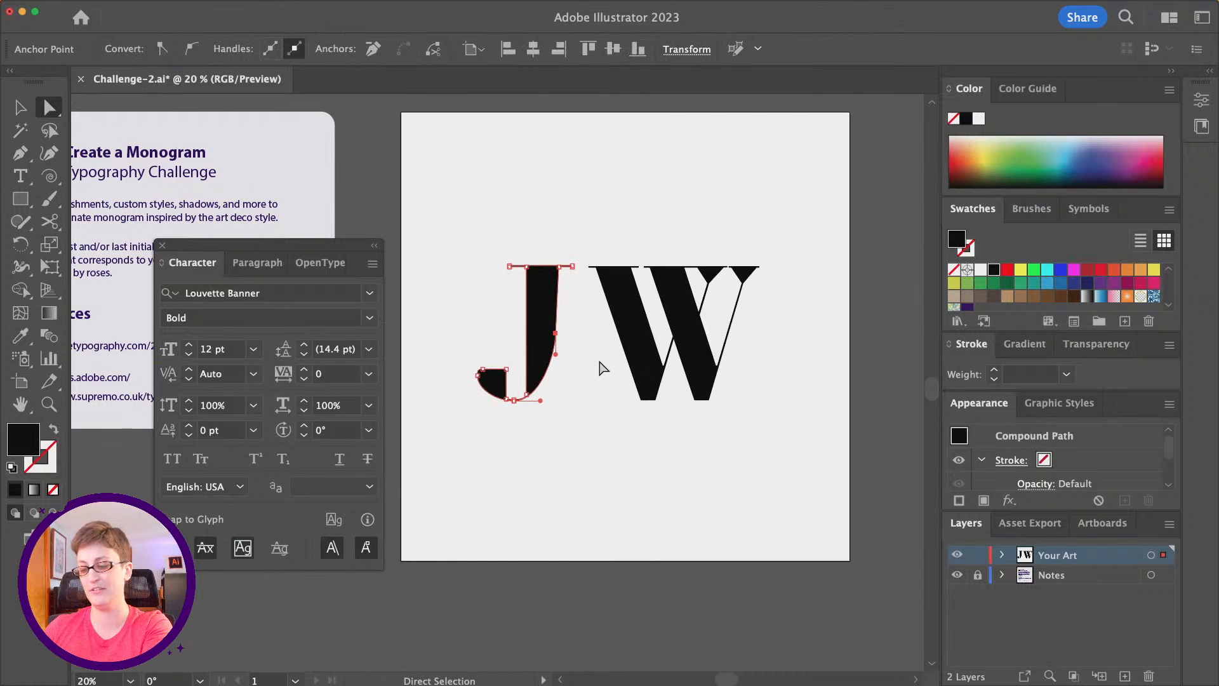
- Undo the J's reshaping and move, and deselect the letters
{"action": "key", "text": "super+z"}
{"action": "key", "text": "super+z"}
{"action": "key", "text": "super+z"}
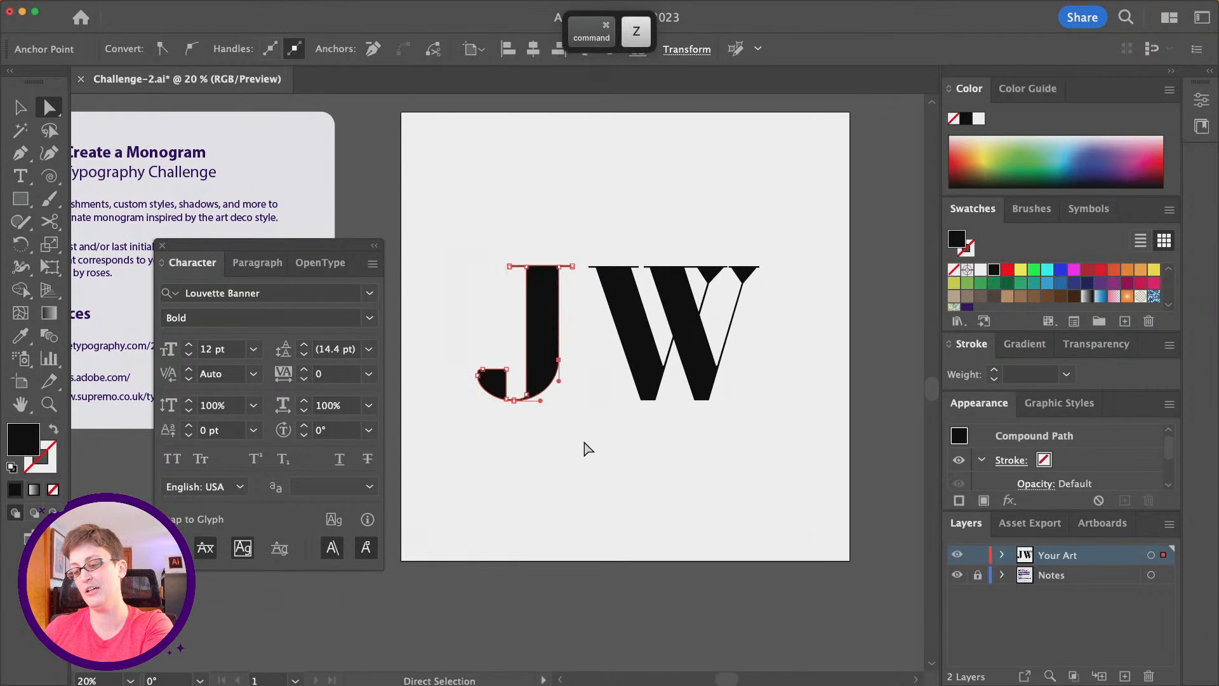
{"action": "left_click", "coordinate": [583, 475]}
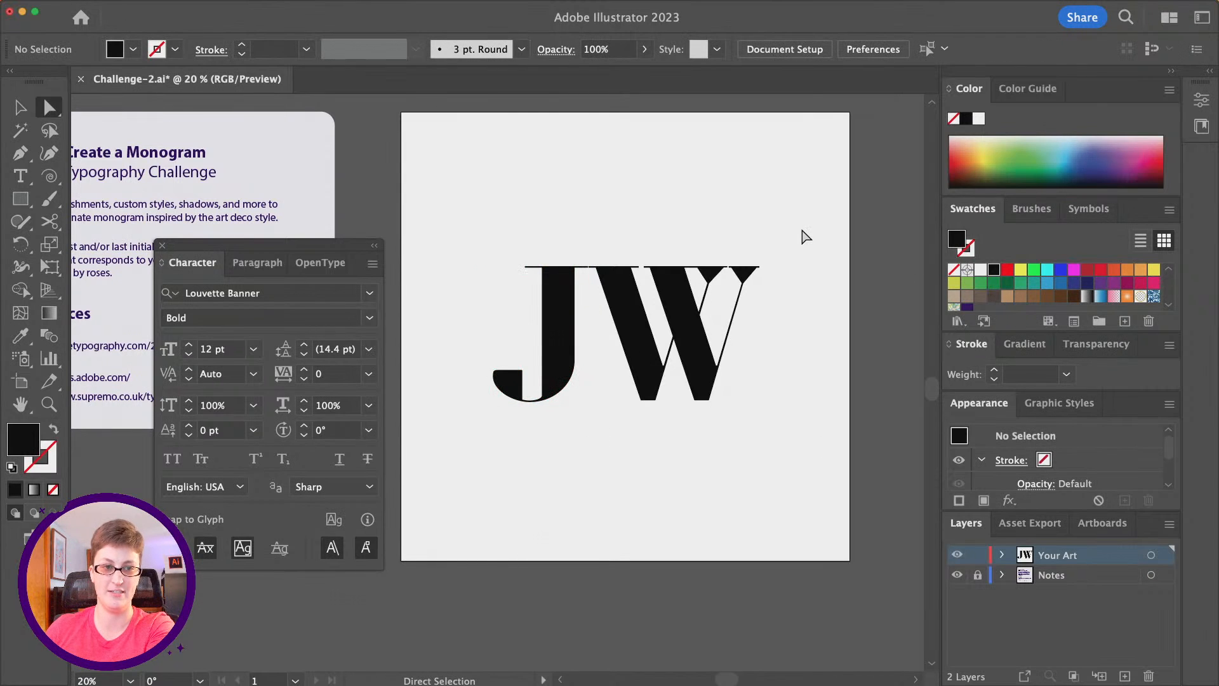
{"action": "scroll", "coordinate": [477, 369], "scroll_direction": "right", "scroll_amount": 1}
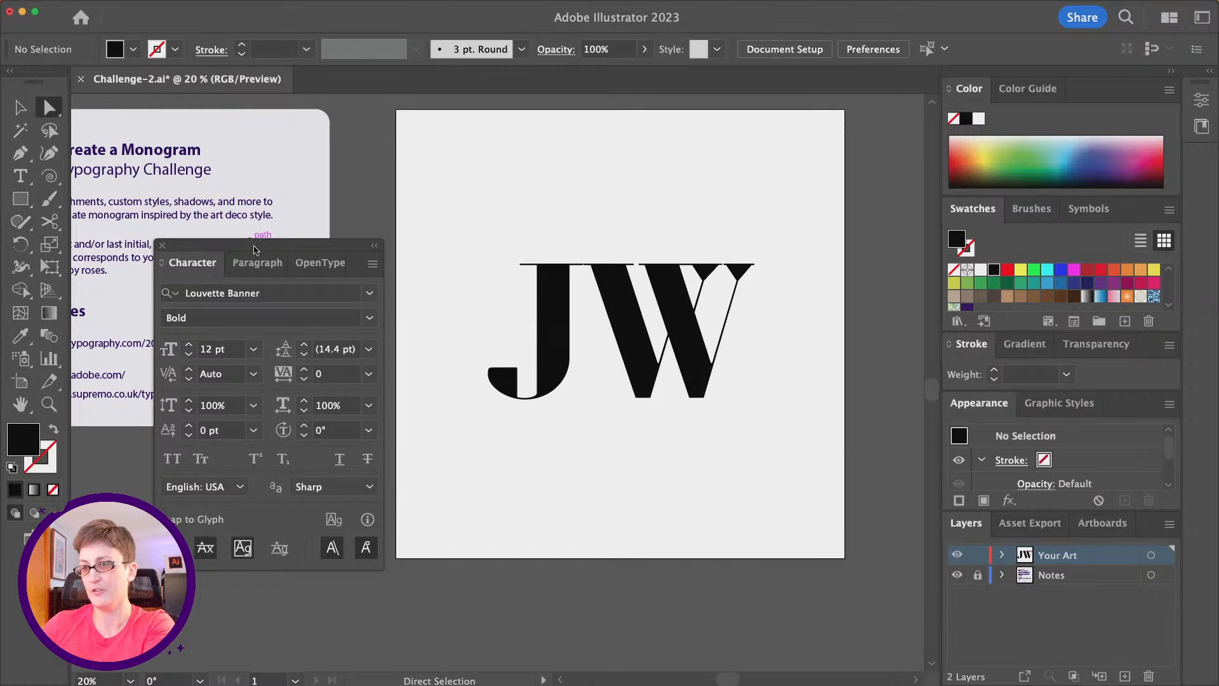
- Move the floating Character panel away from the artboard so the JW letters stay clear
{"action": "left_click_drag", "start_coordinate": [255, 250], "coordinate": [192, 125]}
{"action": "scroll", "coordinate": [559, 302], "scroll_direction": "down", "scroll_amount": 1}
{"action": "scroll", "coordinate": [558, 302], "scroll_direction": "down", "scroll_amount": 1}
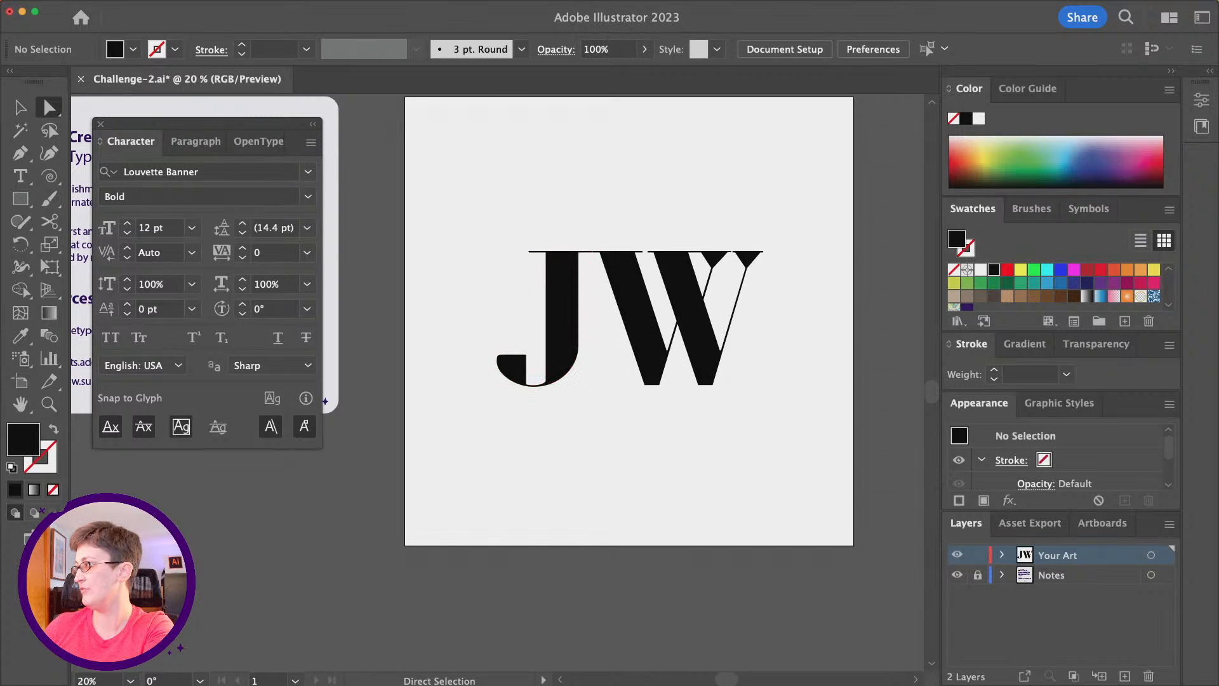
{"action": "key", "text": "super+Tab"}
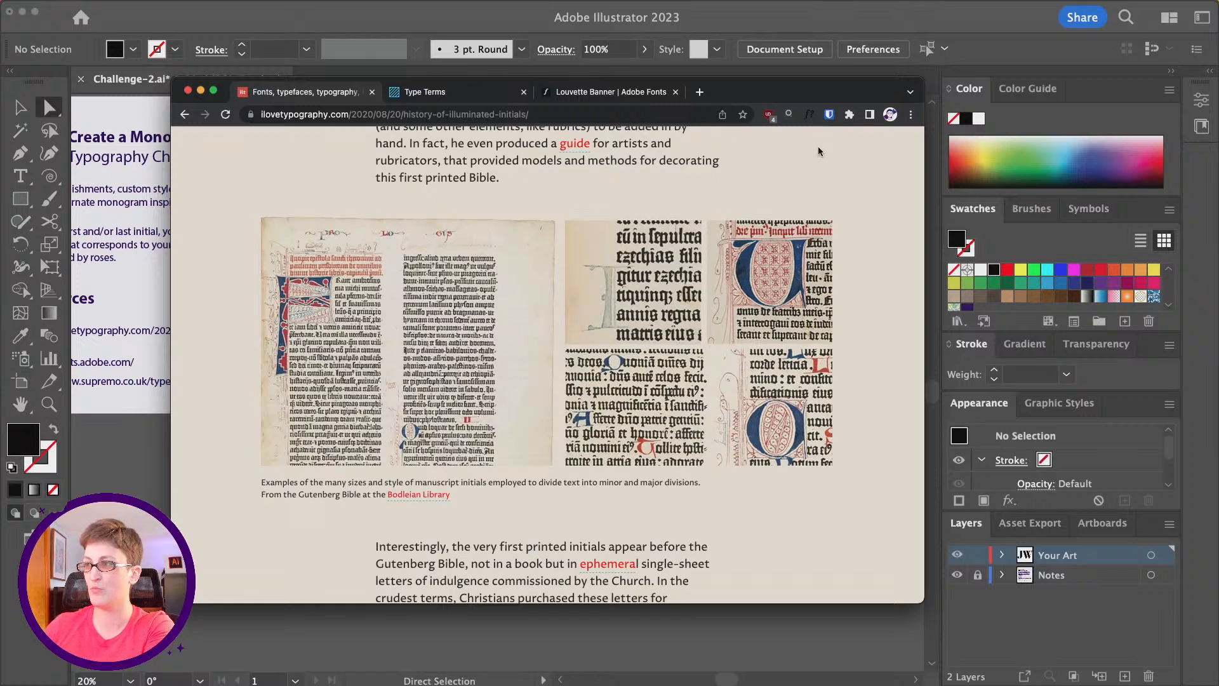
{"action": "key", "text": "super+Tab"}
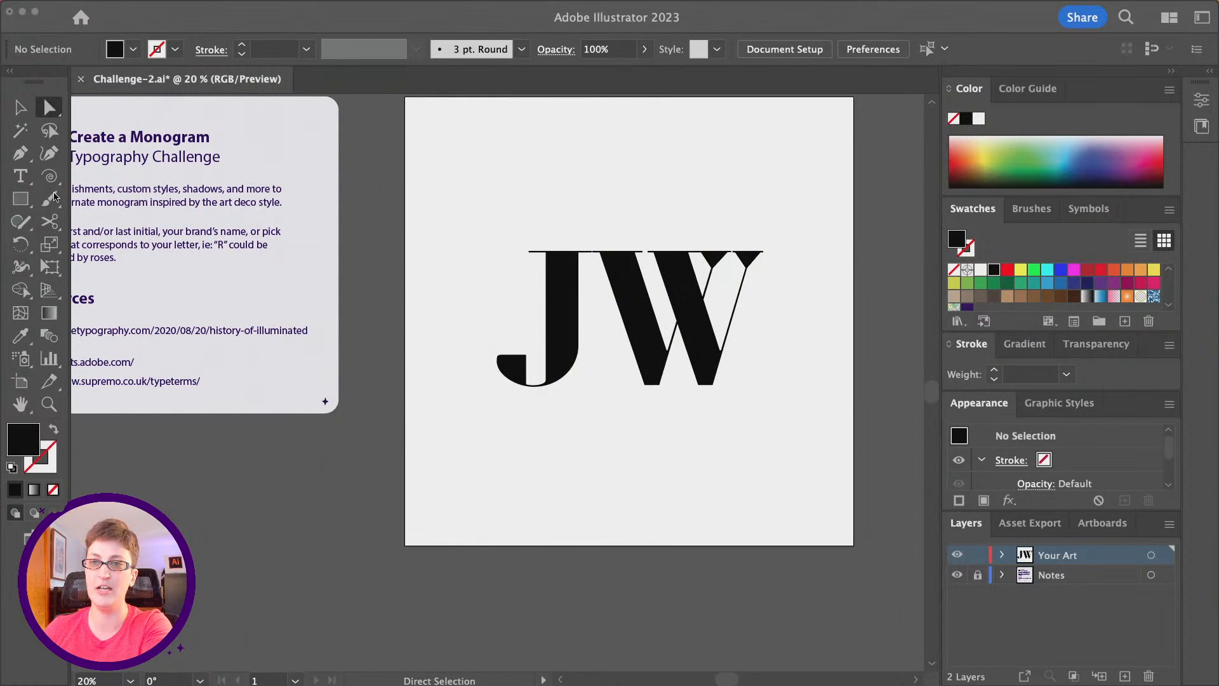
- Activate the Spiral tool and zoom in on the JW letters
{"action": "mouse_move", "coordinate": [57, 187]}
{"action": "left_mouse_down"}
{"action": "mouse_move", "coordinate": [132, 180]}
{"action": "mouse_move", "coordinate": [79, 182]}
{"action": "left_mouse_up"}
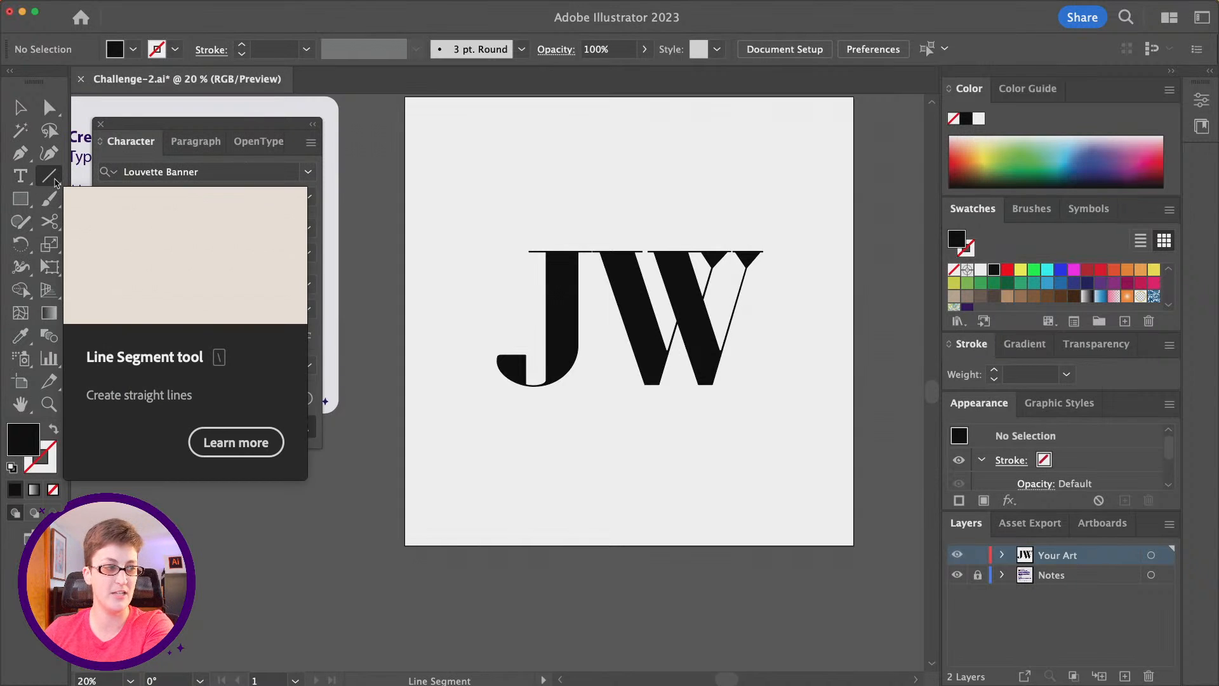
{"action": "left_click", "coordinate": [46, 181]}
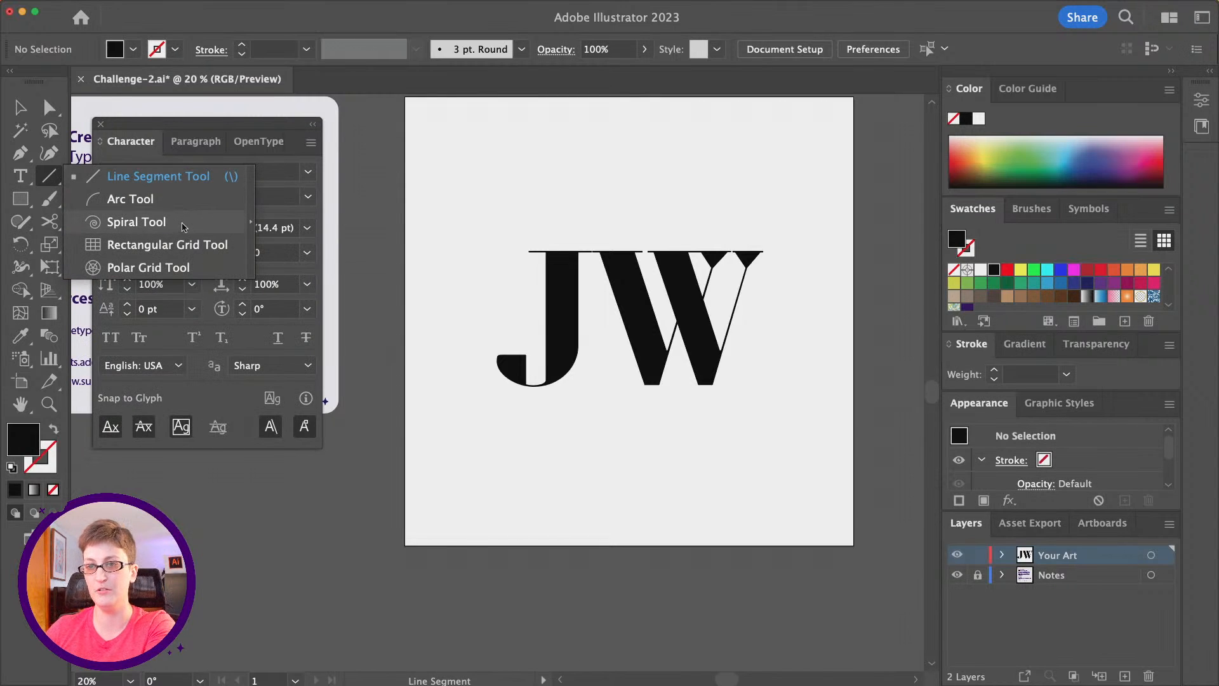
{"action": "left_click", "coordinate": [184, 227]}
{"action": "scroll", "coordinate": [581, 359], "scroll_direction": "left", "scroll_amount": 2}
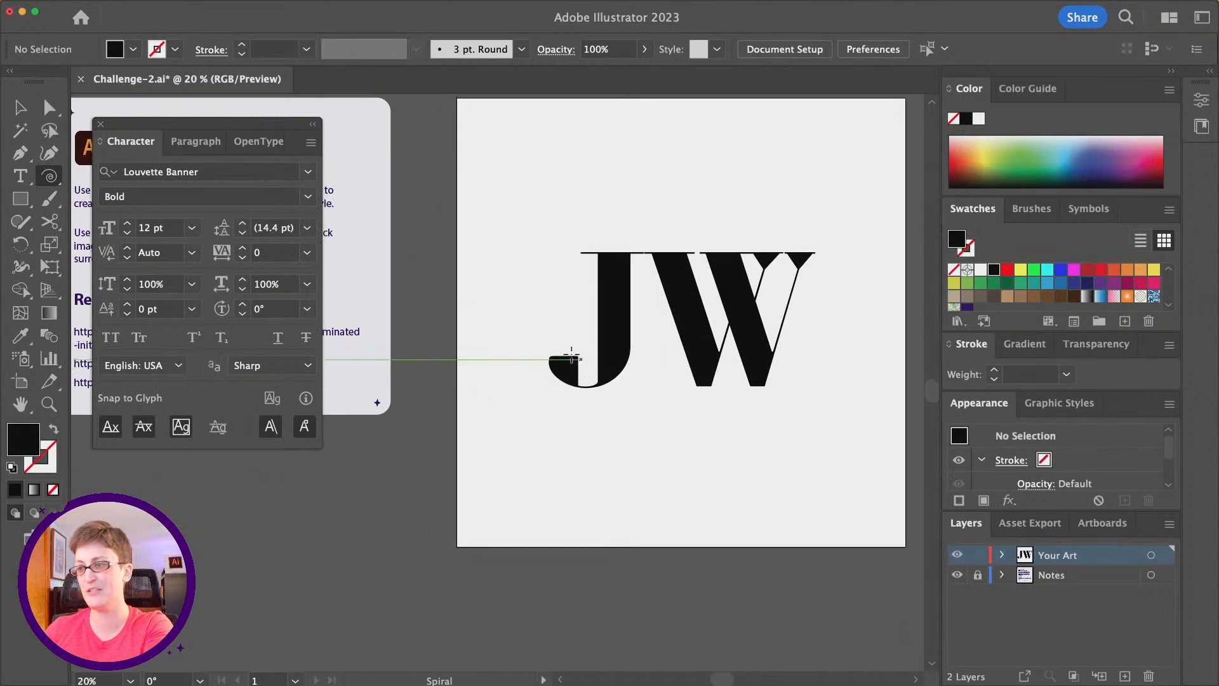
{"action": "key", "text": "super+equal"}
{"action": "key", "text": "super+equal"}
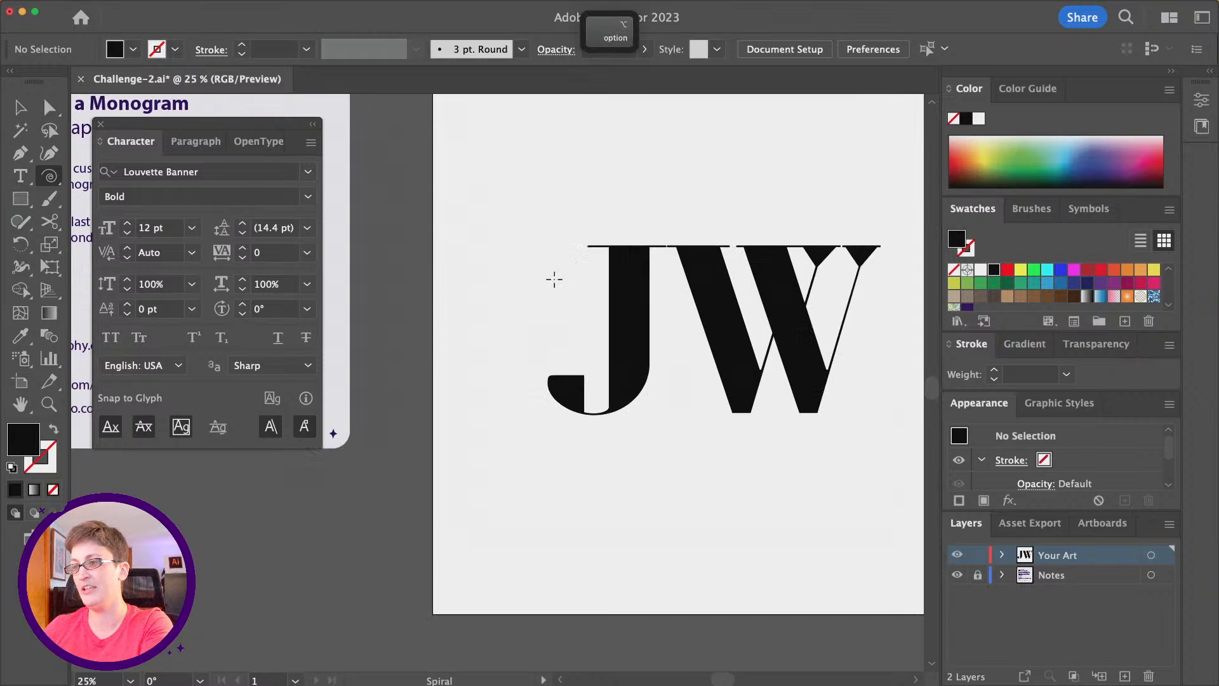
- Try drawing several loose practice spirals in the empty area above the J, undoing each one
{"action": "left_click_drag", "start_coordinate": [416, 194], "coordinate": [485, 275]}
{"action": "key", "text": "super+z"}
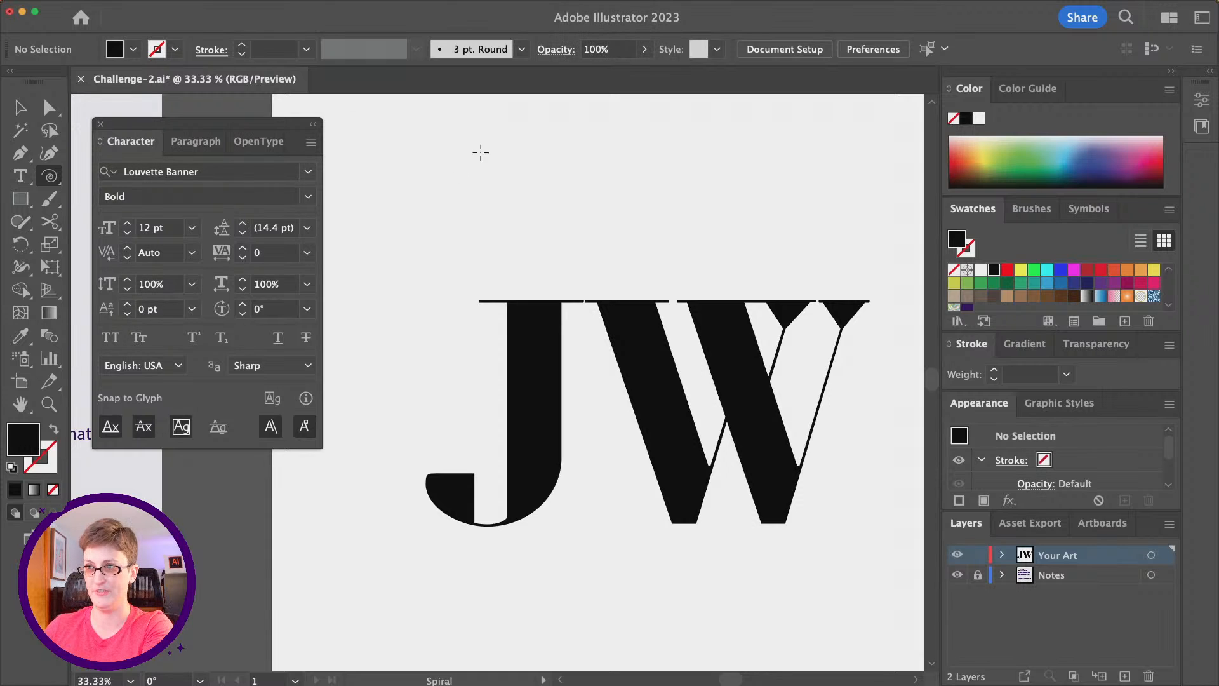
{"action": "left_click_drag", "start_coordinate": [448, 152], "coordinate": [492, 254]}
{"action": "key", "text": "super+z"}
{"action": "scroll", "coordinate": [489, 240], "scroll_direction": "up", "scroll_amount": 3}
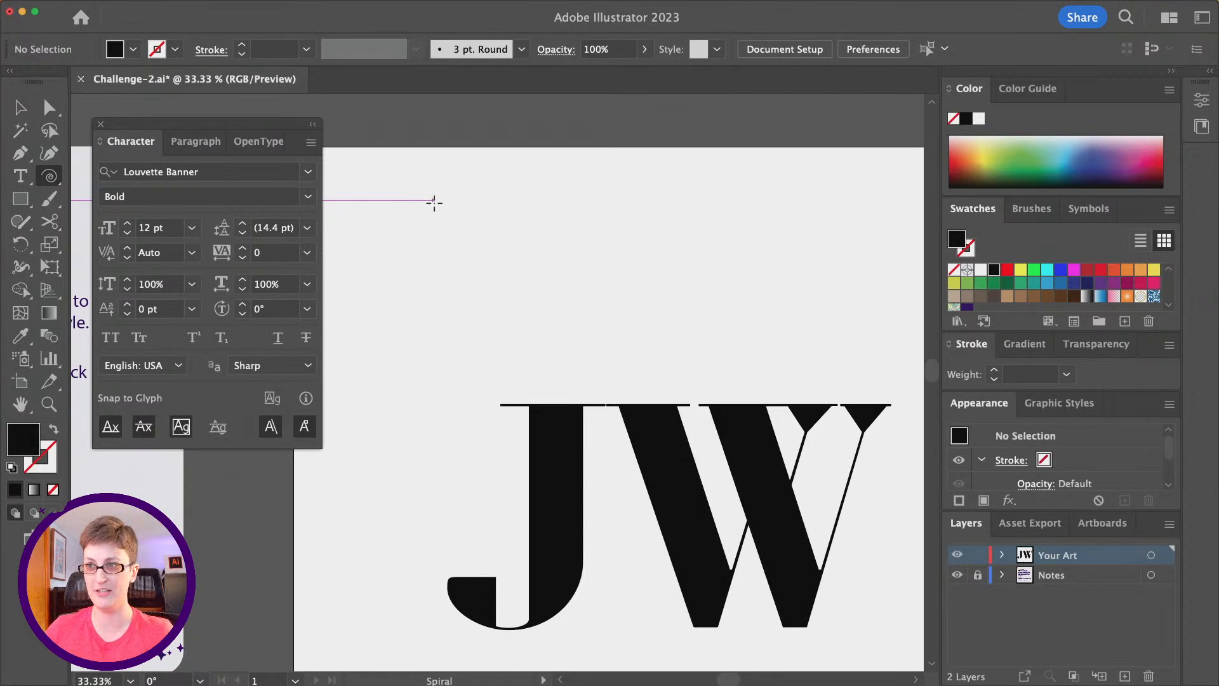
{"action": "left_click_drag", "start_coordinate": [461, 239], "coordinate": [520, 328]}
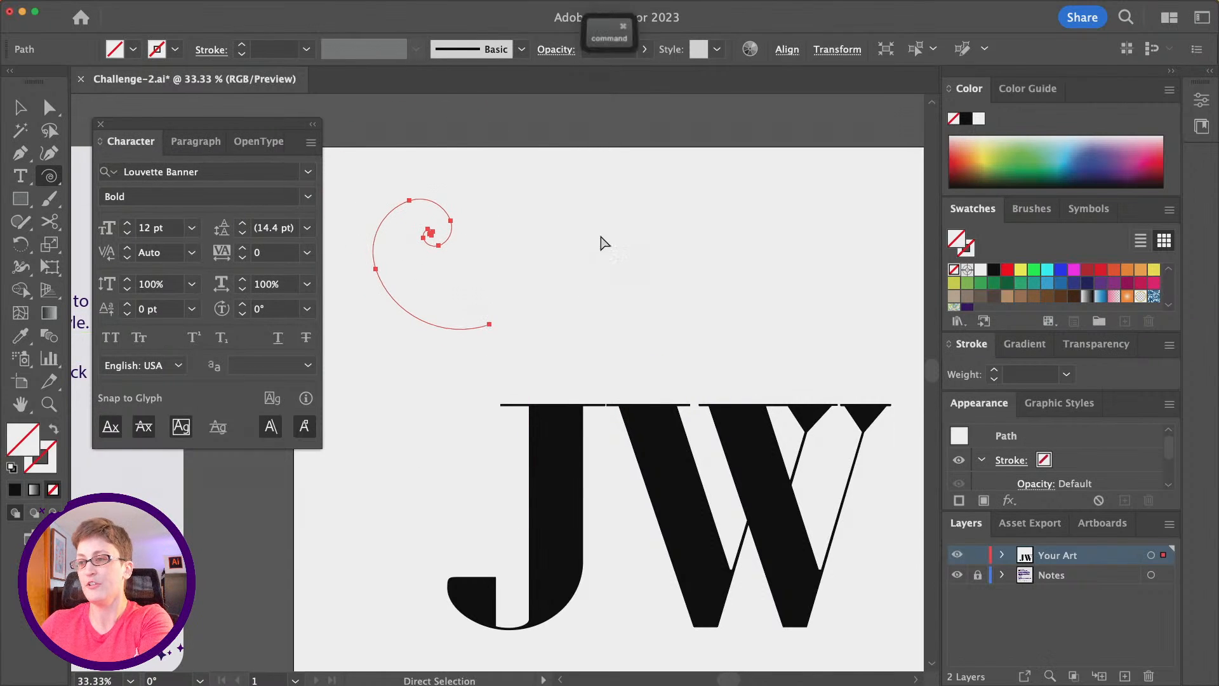
{"action": "key", "text": "super+z"}
- Try a spiral above the W while varying its number of segments, and undo it
{"action": "left_click_drag", "start_coordinate": [609, 224], "coordinate": [662, 323]}
{"action": "key", "text": "Down"}
{"action": "key", "text": "Up"}
{"action": "key", "text": "Up"}
{"action": "key", "text": "Up"}
{"action": "key", "text": "Up"}
{"action": "key", "text": "Up"}
{"action": "key", "text": "Up"}
{"action": "key", "text": "Up"}
{"action": "key", "text": "super+z"}
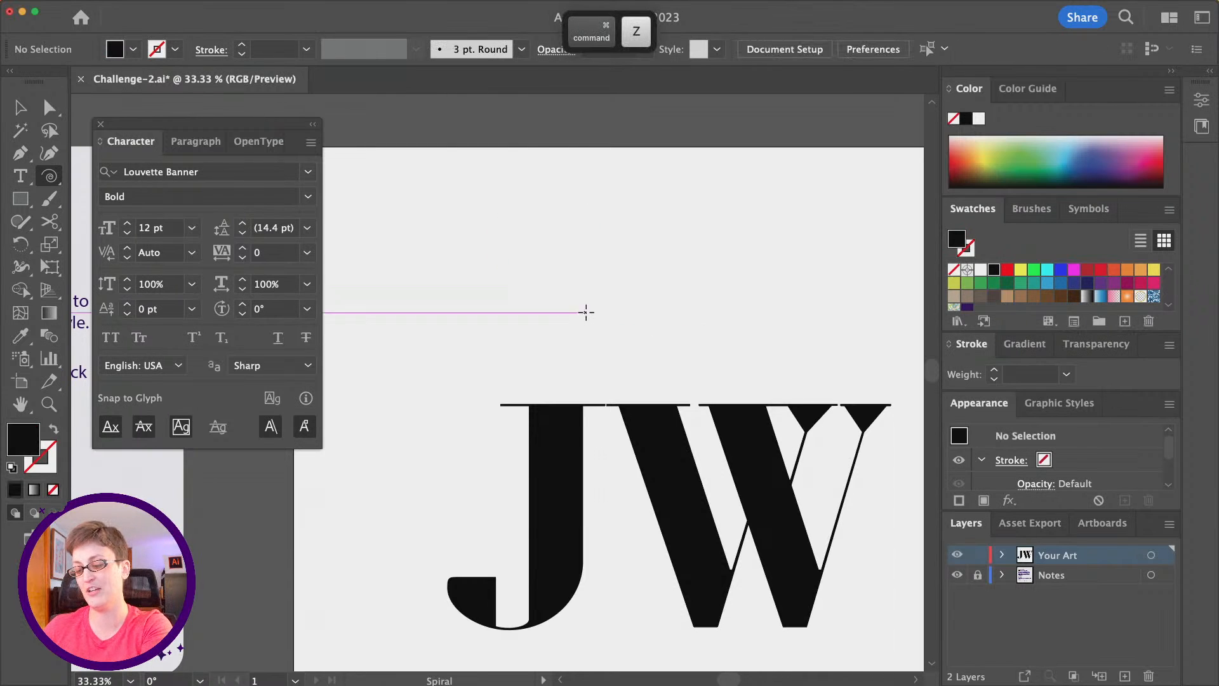
- Draw a spiral above the J with fewer segments, widening its outer turn and ending with a horizontal tail
{"action": "left_click_drag", "start_coordinate": [577, 286], "coordinate": [621, 357]}
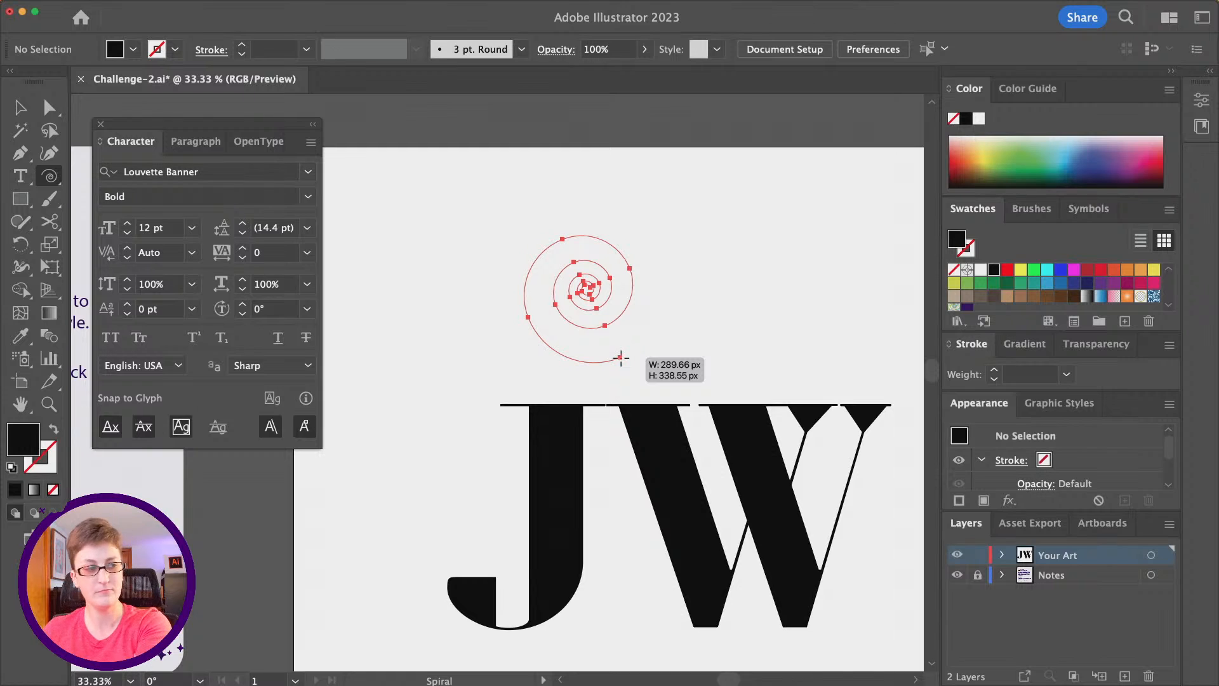
{"action": "key", "text": "Down"}
{"action": "key", "text": "Down"}
{"action": "key", "text": "Down"}
{"action": "left_click_drag", "start_coordinate": [621, 357], "coordinate": [621, 357]}
{"action": "key", "text": "Down"}
{"action": "key", "text": "Down"}
{"action": "key", "text": "Up"}
{"action": "left_click_drag", "start_coordinate": [621, 357], "coordinate": [585, 383]}
{"action": "key", "text": "shift"}
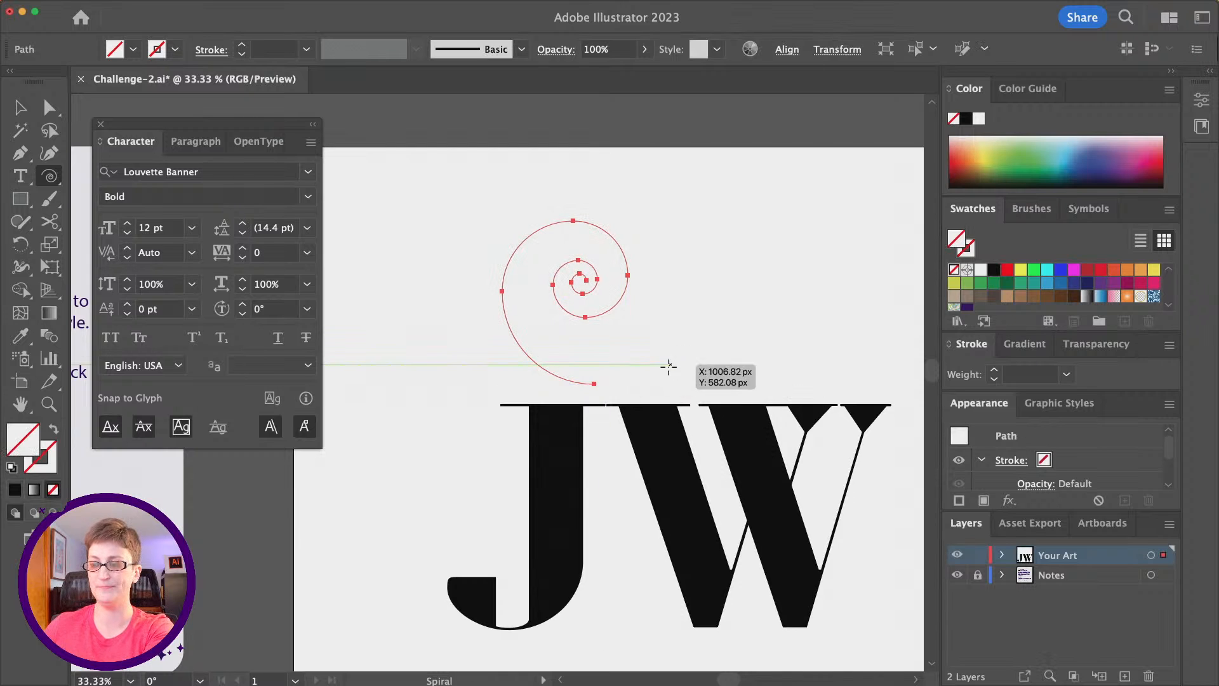
- Swap the spiral's fill and stroke to get a 1 pt black outline, and place the spiral over the J's hook
{"action": "scroll", "coordinate": [566, 335], "scroll_direction": "down", "scroll_amount": 2}
{"action": "scroll", "coordinate": [566, 334], "scroll_direction": "down", "scroll_amount": 2}
{"action": "key", "text": "v"}
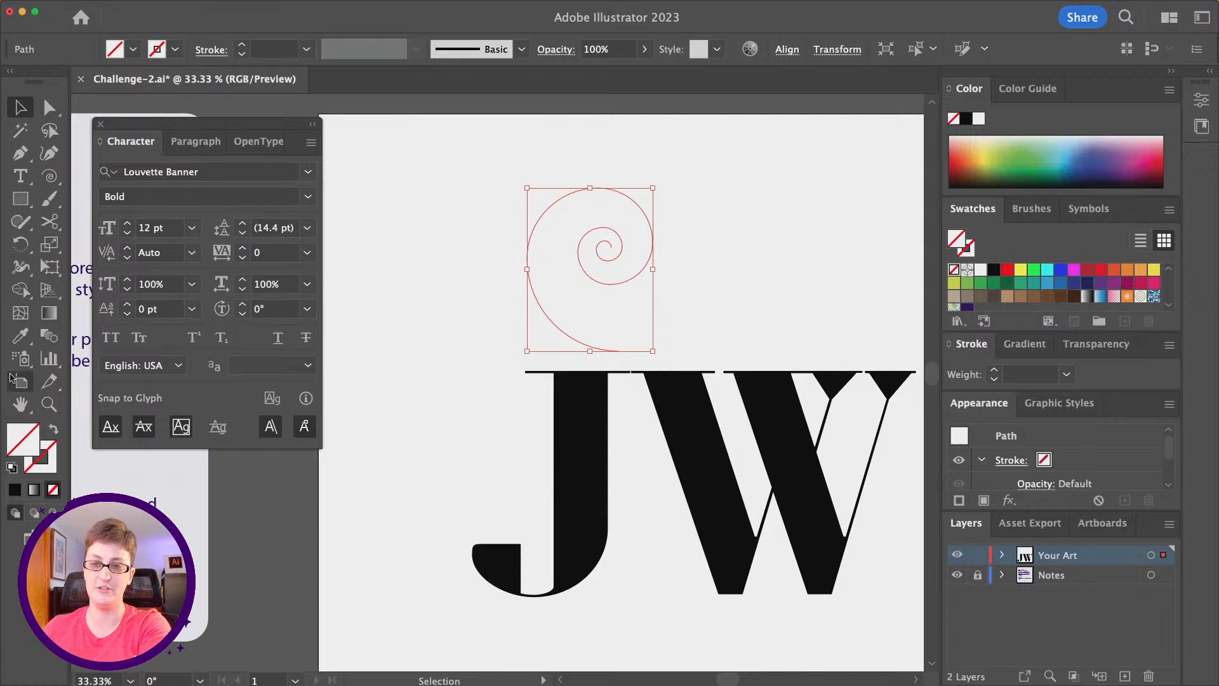
{"action": "left_click", "coordinate": [11, 469]}
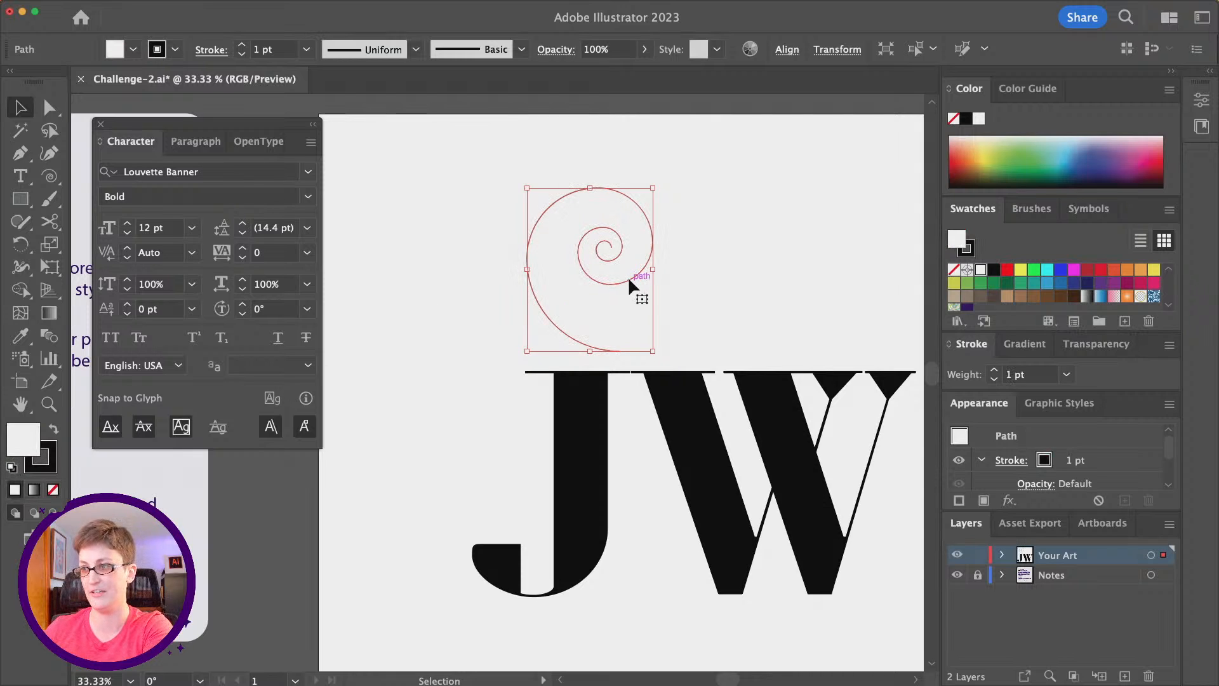
{"action": "left_click_drag", "start_coordinate": [628, 278], "coordinate": [538, 521]}
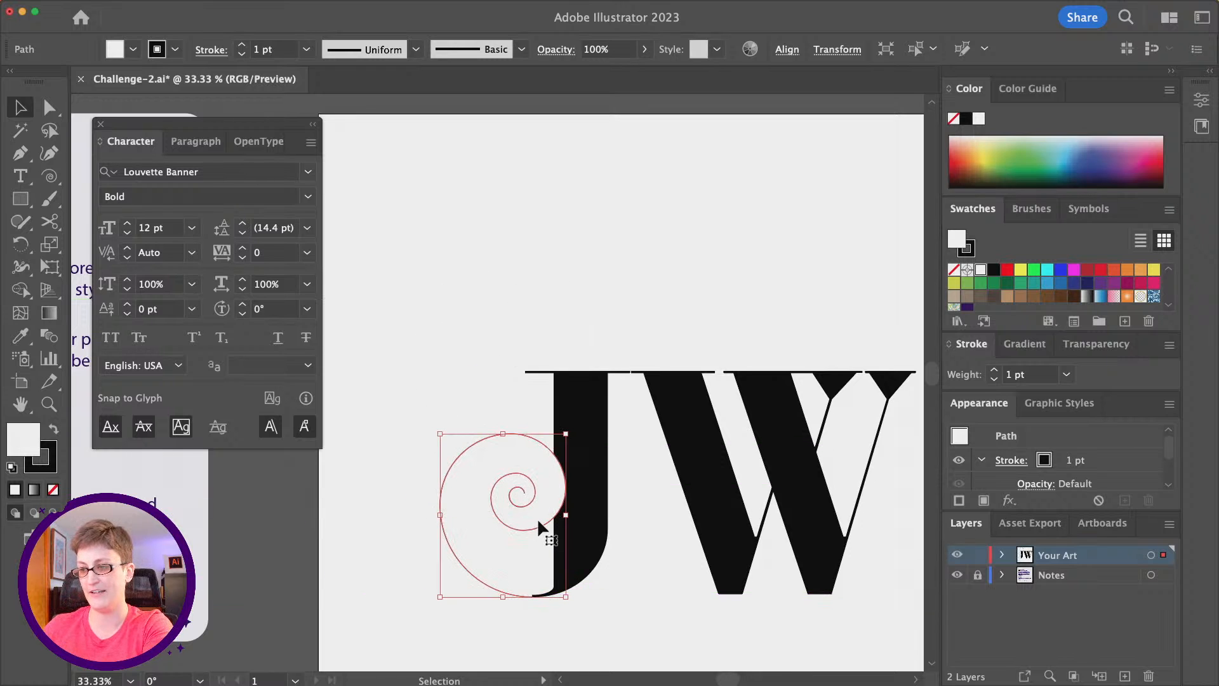
- Scale the spiral down proportionally and shift it against the inner edge of the J's stem
{"action": "scroll", "coordinate": [537, 519], "scroll_direction": "down", "scroll_amount": 1}
{"action": "key", "text": "super"}
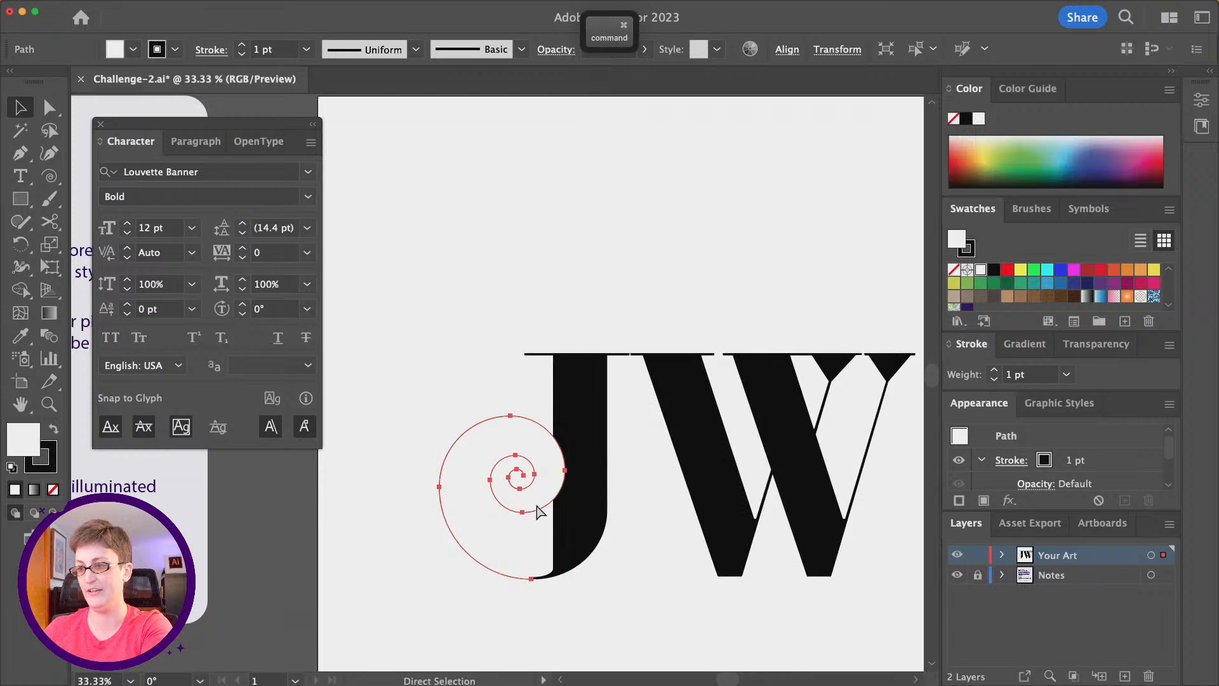
{"action": "key", "text": "super+minus"}
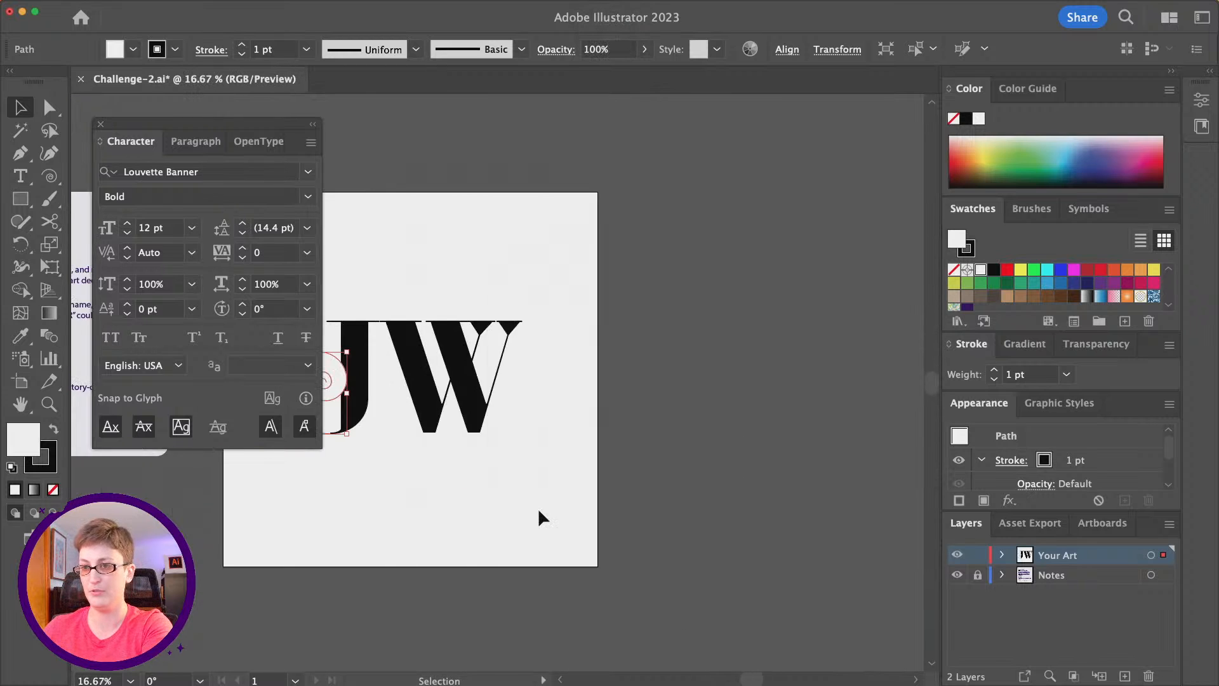
{"action": "scroll", "coordinate": [538, 508], "scroll_direction": "left", "scroll_amount": 5}
{"action": "key", "text": "super+equal"}
{"action": "key", "text": "super+equal"}
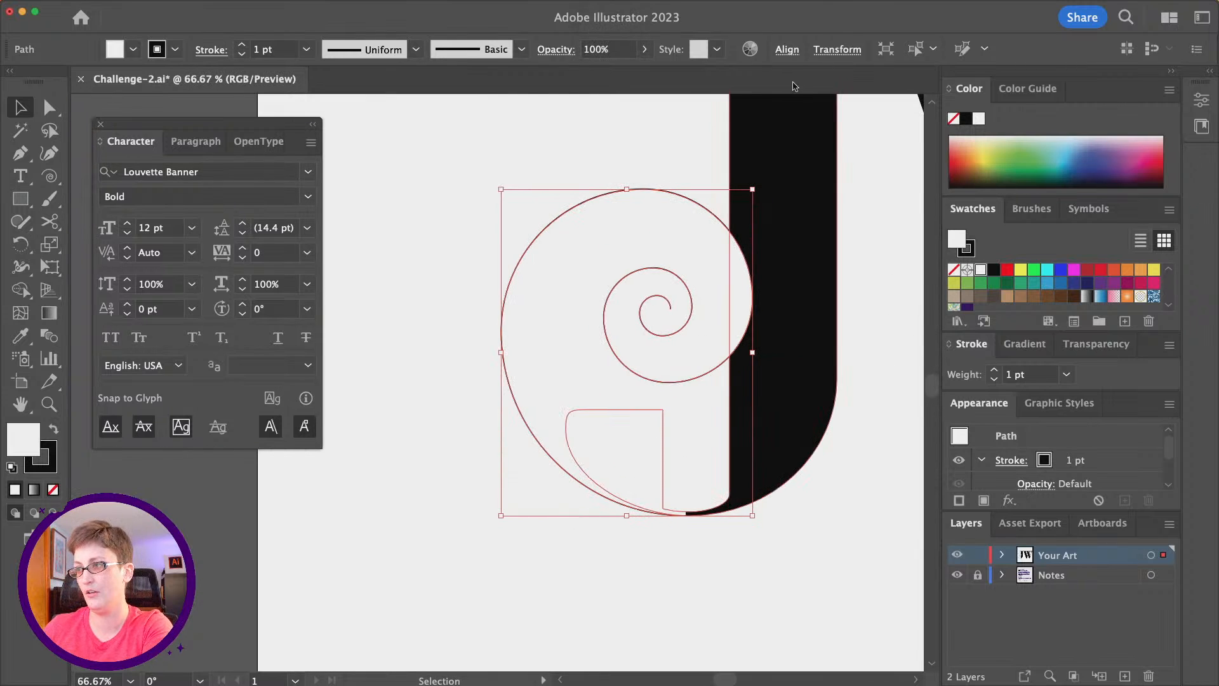
{"action": "left_click_drag", "start_coordinate": [753, 190], "coordinate": [712, 241]}
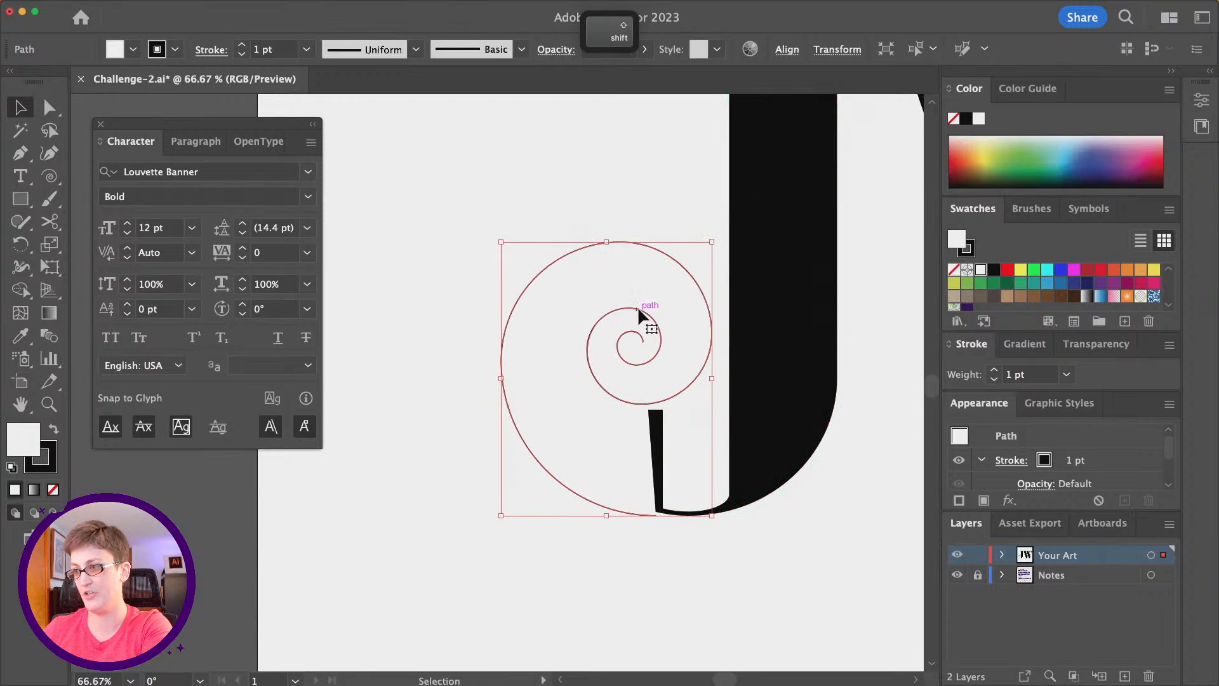
{"action": "left_click_drag", "start_coordinate": [637, 306], "coordinate": [659, 306]}
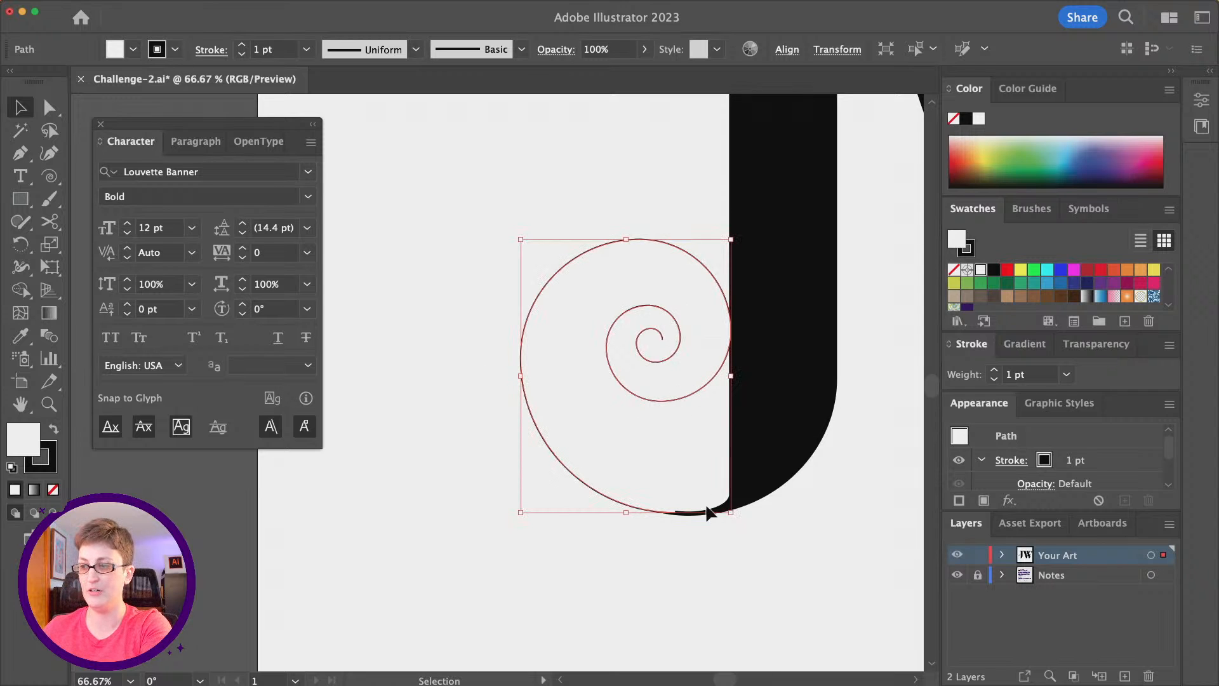
- Fine-tune the spiral's position so its tail meets the bottom curve of the J
{"action": "scroll", "coordinate": [680, 521], "scroll_direction": "up", "scroll_amount": 2}
{"action": "mouse_move", "coordinate": [338, 2]}
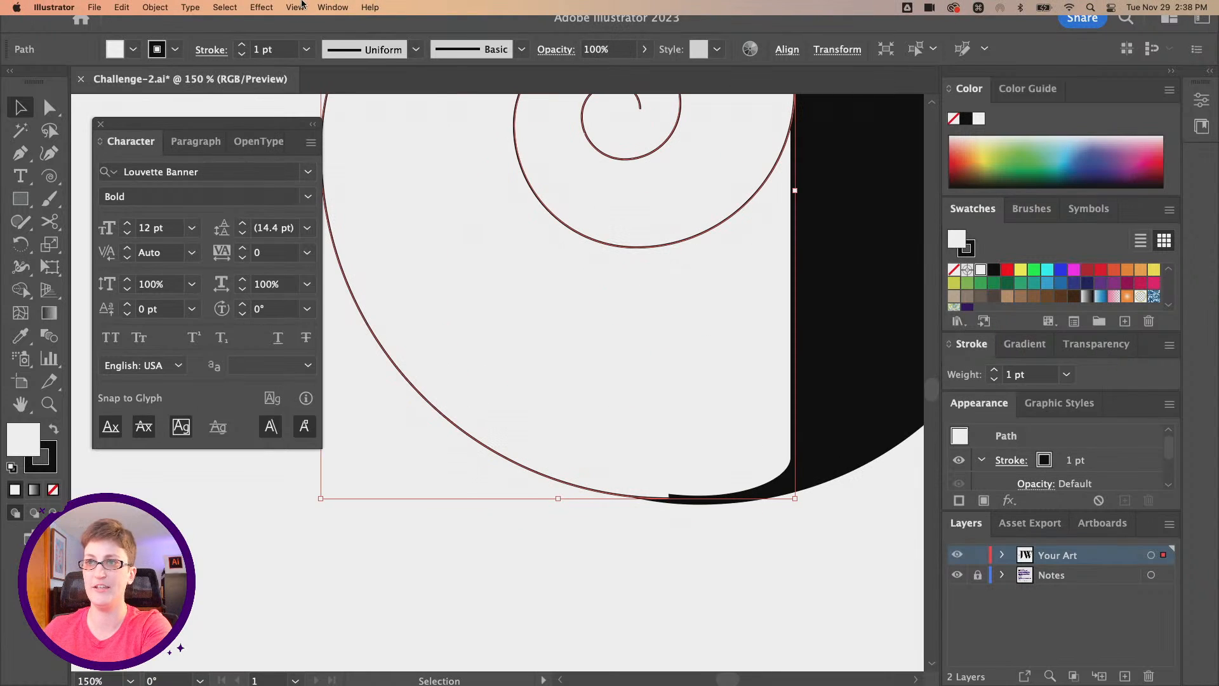
{"action": "left_click", "coordinate": [295, 7]}
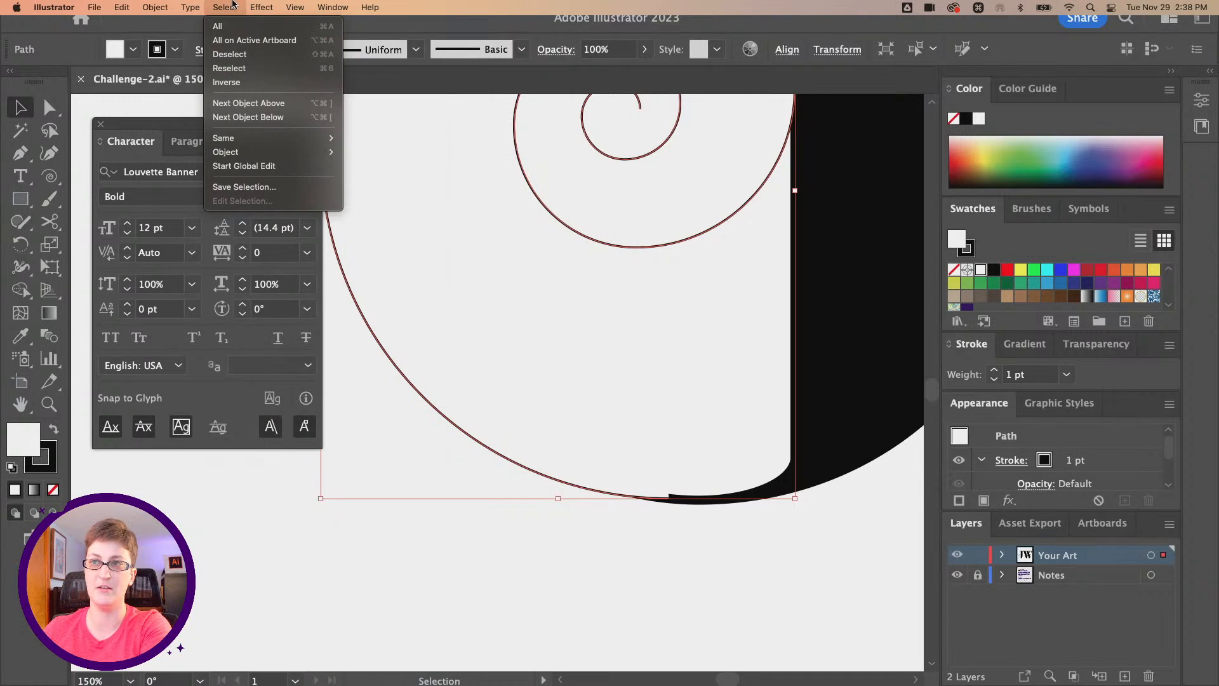
{"action": "left_click", "coordinate": [278, 5]}
{"action": "left_click_drag", "start_coordinate": [626, 243], "coordinate": [649, 253]}
{"action": "scroll", "coordinate": [640, 252], "scroll_direction": "right", "scroll_amount": 2}
{"action": "scroll", "coordinate": [640, 252], "scroll_direction": "down", "scroll_amount": 3}
{"action": "scroll", "coordinate": [640, 253], "scroll_direction": "down", "scroll_amount": 3}
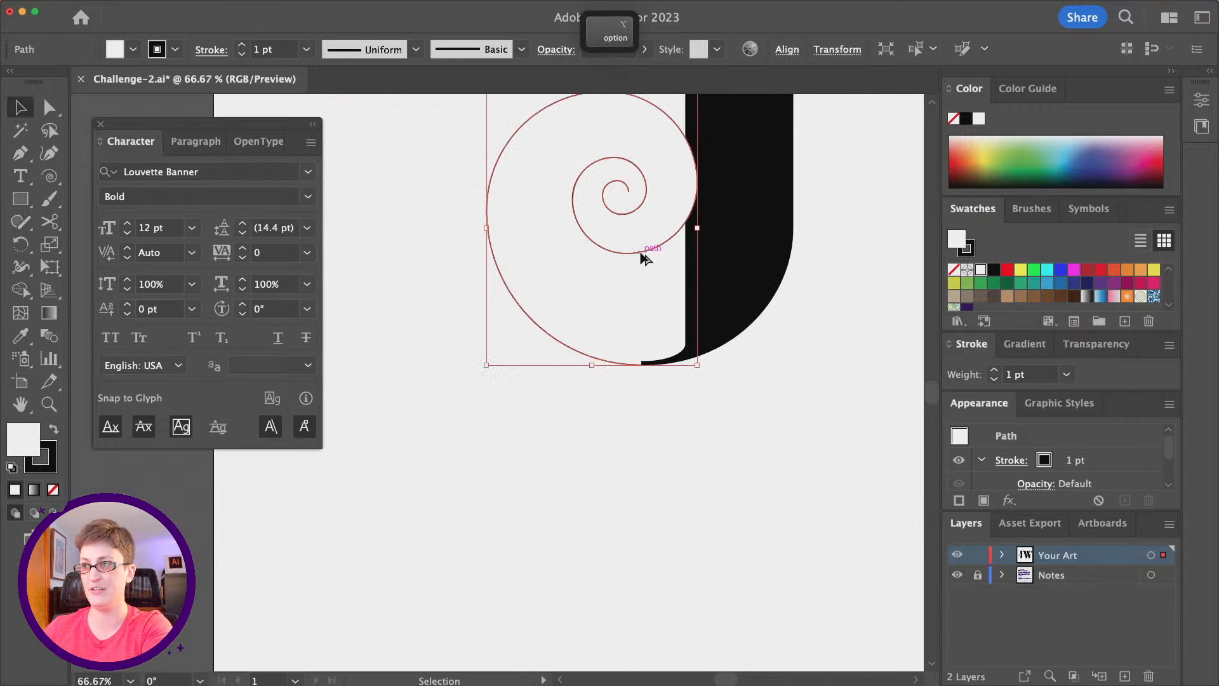
{"action": "scroll", "coordinate": [640, 253], "scroll_direction": "up", "scroll_amount": 4}
{"action": "scroll", "coordinate": [641, 254], "scroll_direction": "down", "scroll_amount": 3}
{"action": "scroll", "coordinate": [645, 259], "scroll_direction": "down", "scroll_amount": 4}
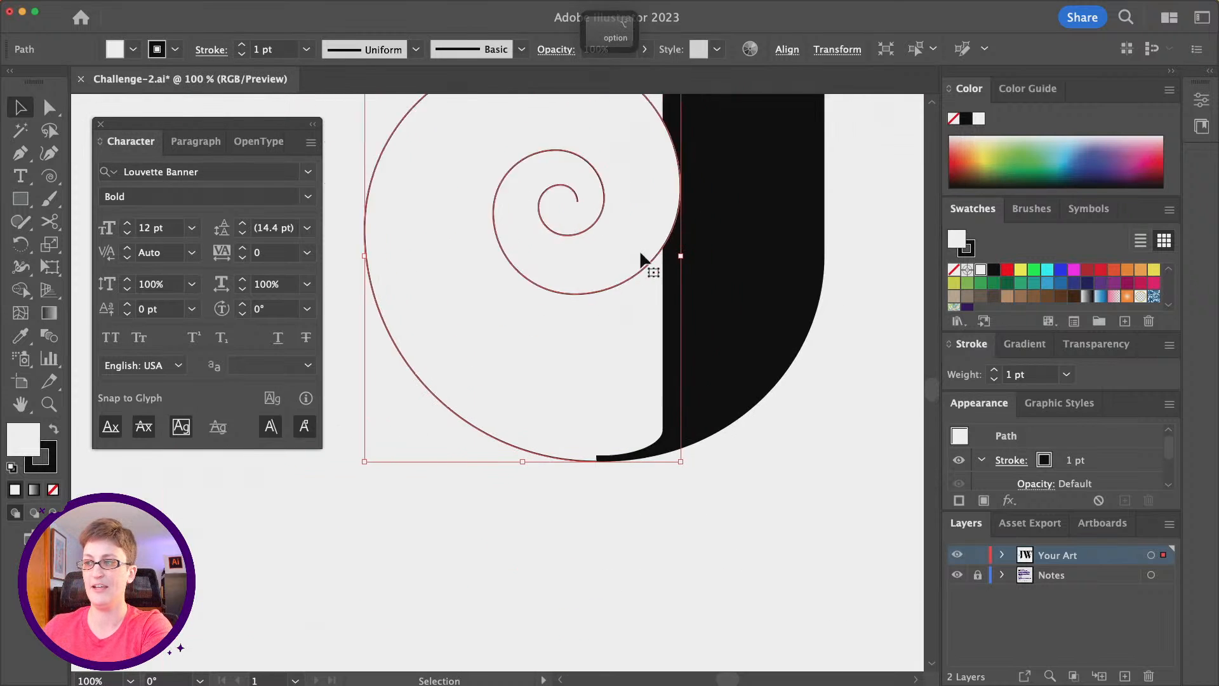
{"action": "scroll", "coordinate": [622, 273], "scroll_direction": "up", "scroll_amount": 2}
{"action": "scroll", "coordinate": [622, 273], "scroll_direction": "up", "scroll_amount": 2}
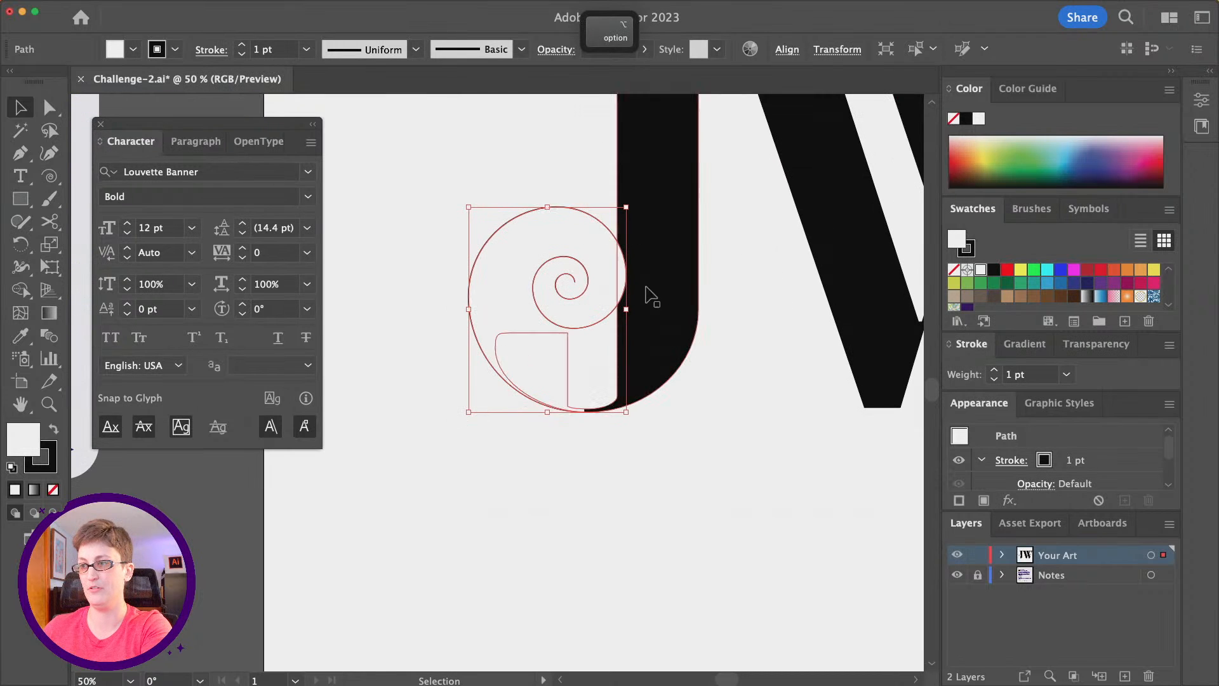
{"action": "scroll", "coordinate": [543, 246], "scroll_direction": "up", "scroll_amount": 2}
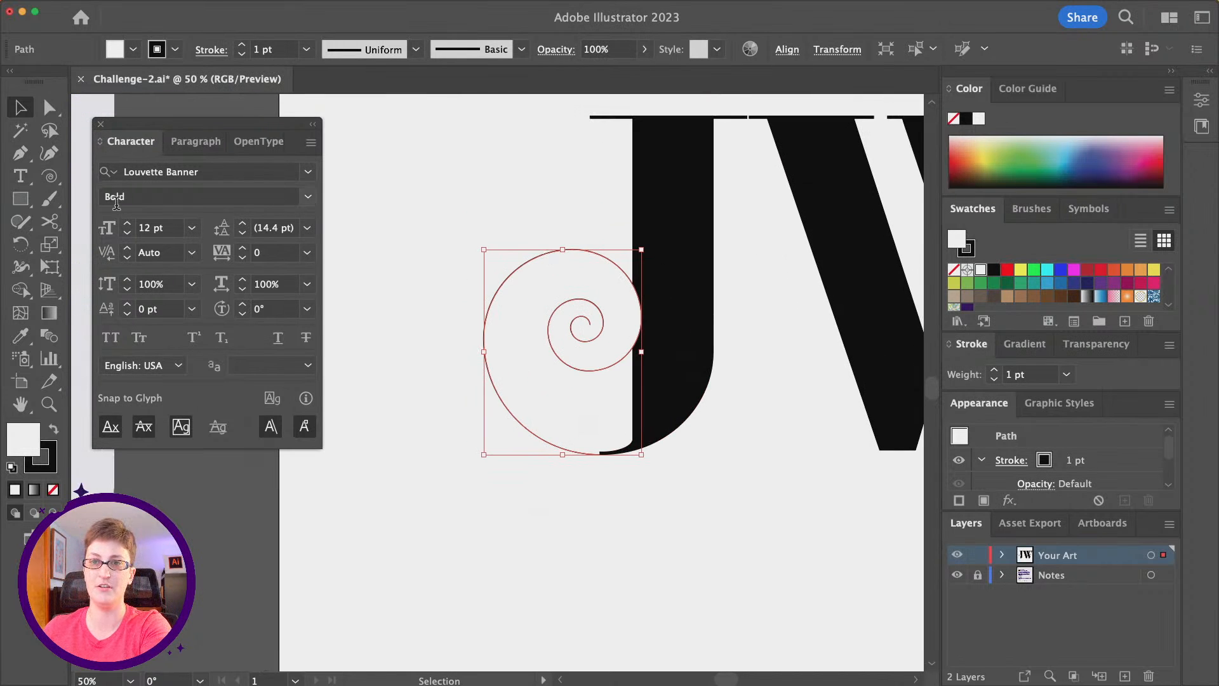
- Draw a replacement spiral with a tighter center beside the J, and delete the spiral covering the J's hook
{"action": "left_click", "coordinate": [52, 178]}
{"action": "left_click_drag", "start_coordinate": [410, 147], "coordinate": [419, 259]}
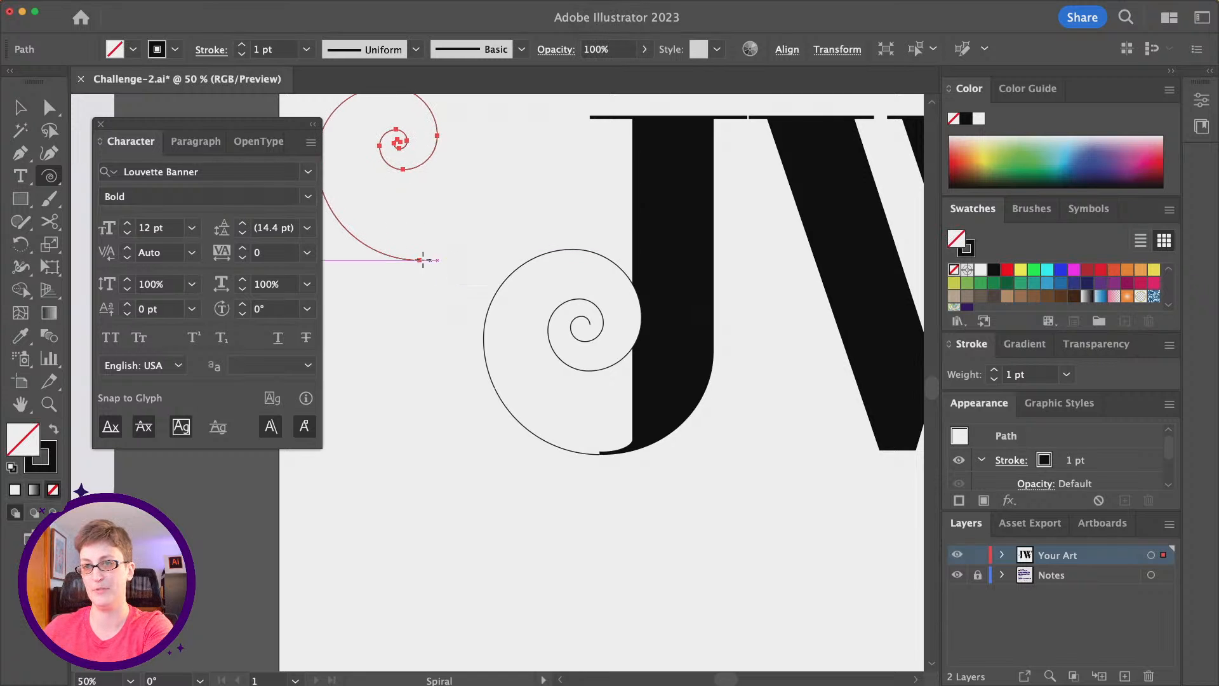
{"action": "key", "text": "v"}
{"action": "left_click", "coordinate": [542, 299]}
{"action": "key", "text": "Delete"}
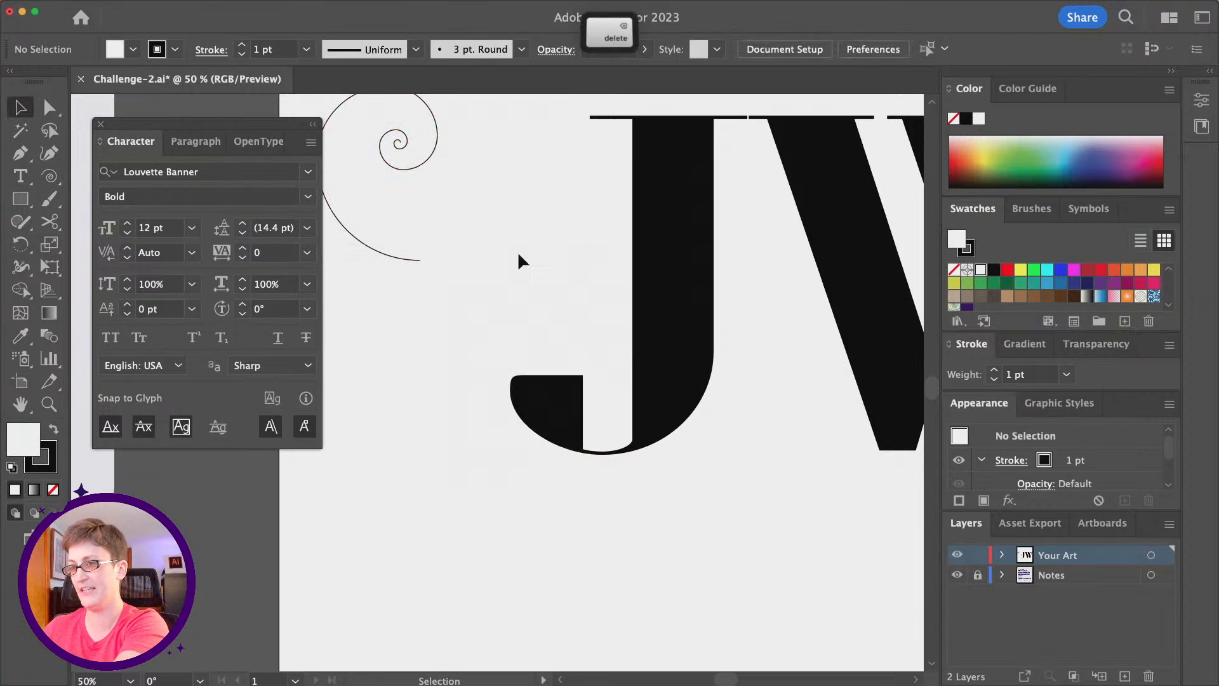
- Move the new spiral onto the J's hook with its tail on the bottom curve, and fill it with white
{"action": "left_click_drag", "start_coordinate": [398, 125], "coordinate": [618, 277]}
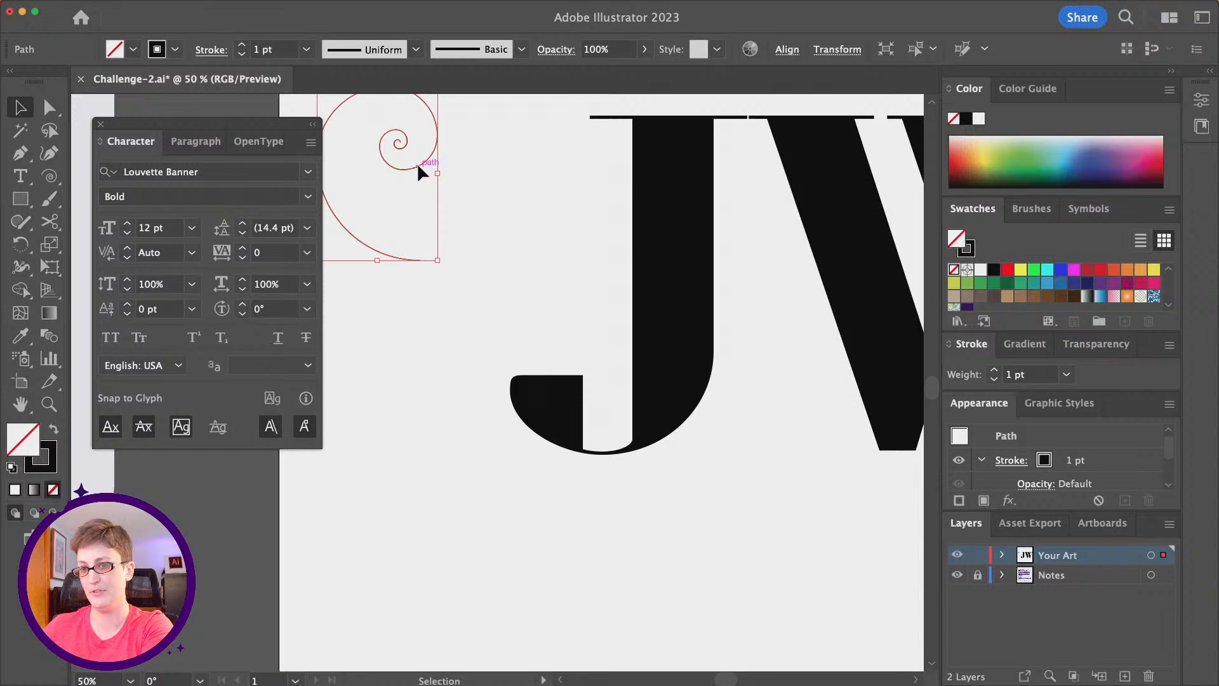
{"action": "left_click_drag", "start_coordinate": [416, 163], "coordinate": [601, 363]}
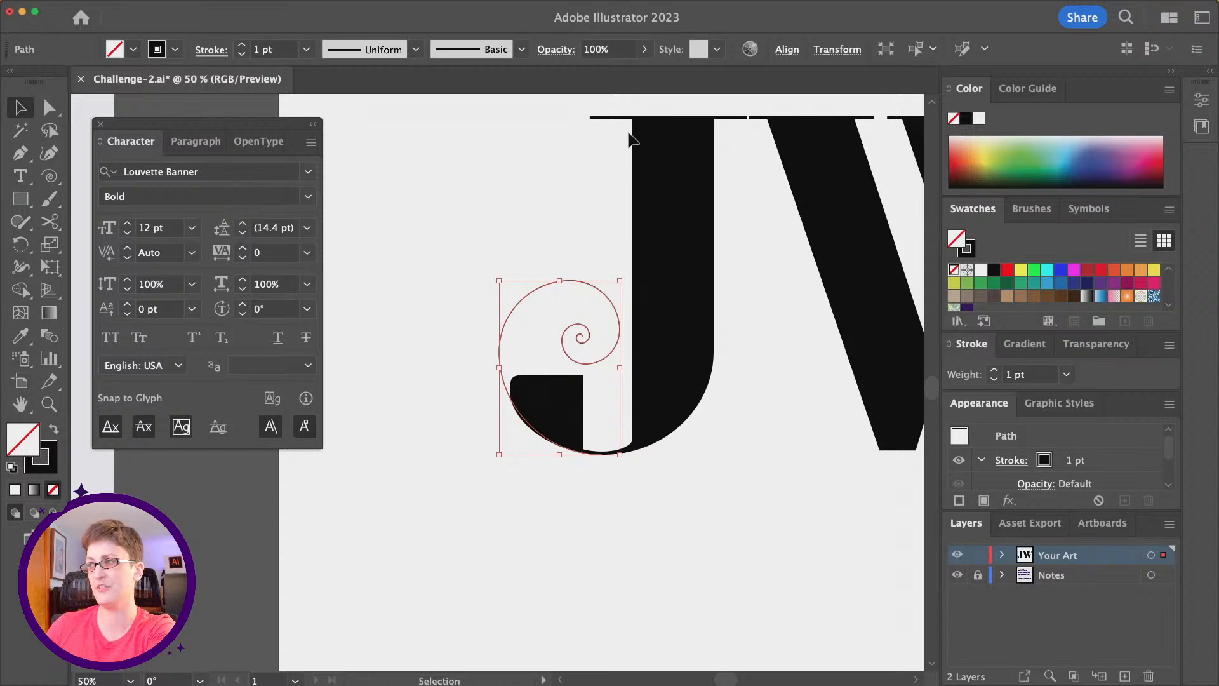
{"action": "left_click", "coordinate": [978, 121]}
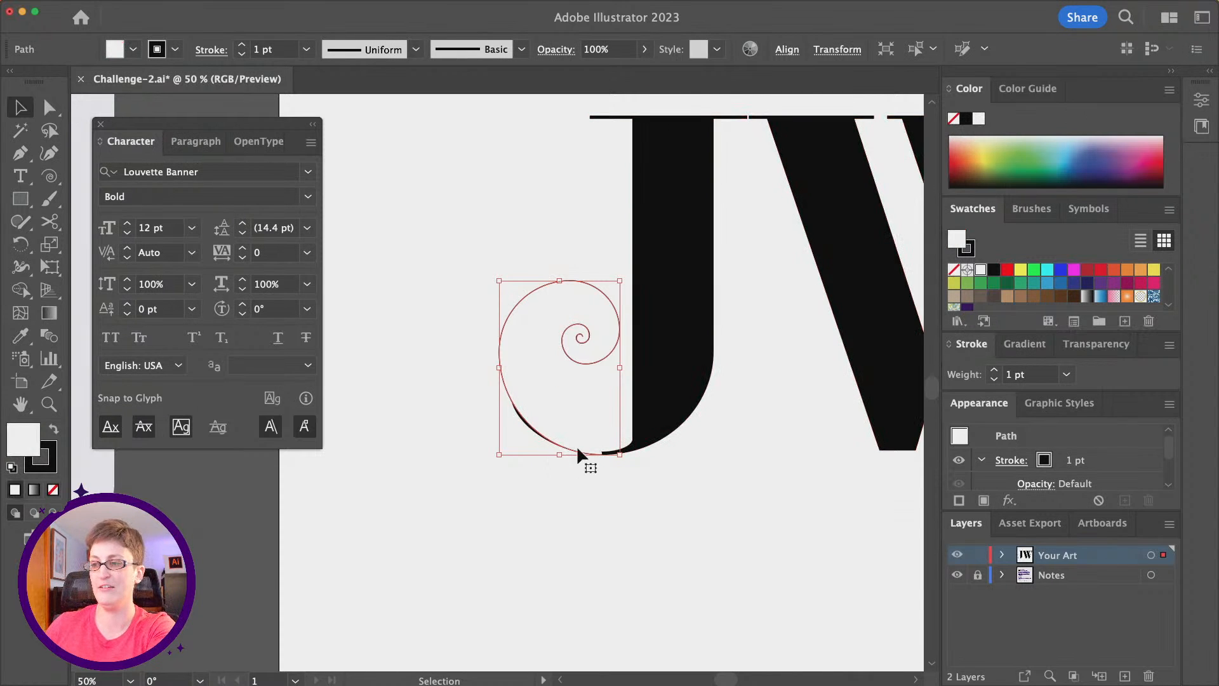
- Enlarge the spiral slightly so it covers the outer edge of the J's hook, and deselect it
{"action": "scroll", "coordinate": [576, 445], "scroll_direction": "right", "scroll_amount": 2}
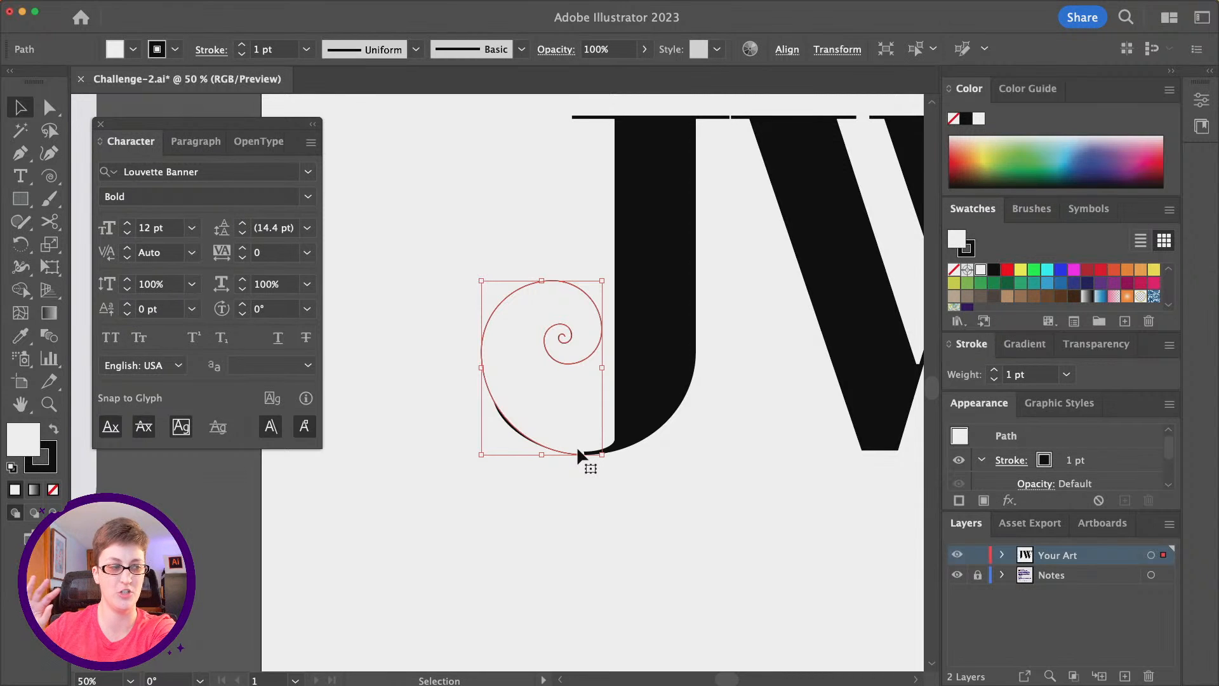
{"action": "scroll", "coordinate": [577, 446], "scroll_direction": "up", "scroll_amount": 1}
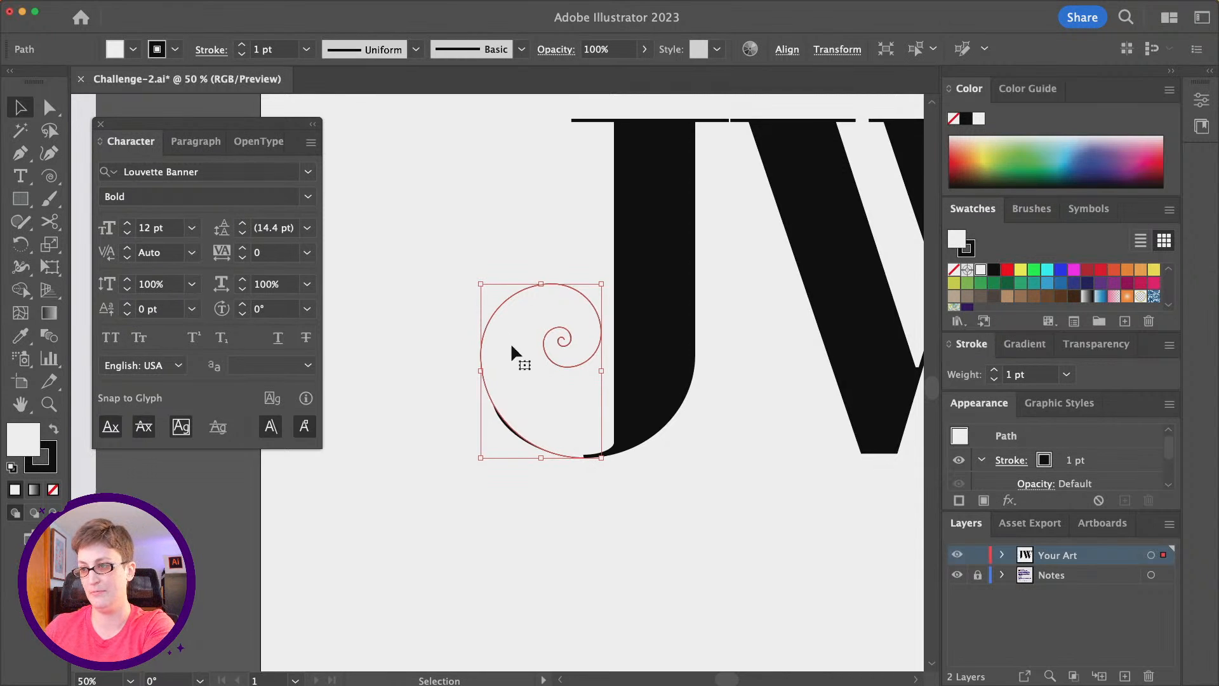
{"action": "left_click_drag", "start_coordinate": [481, 284], "coordinate": [475, 276]}
{"action": "key", "text": "shift"}
{"action": "left_click", "coordinate": [678, 492]}
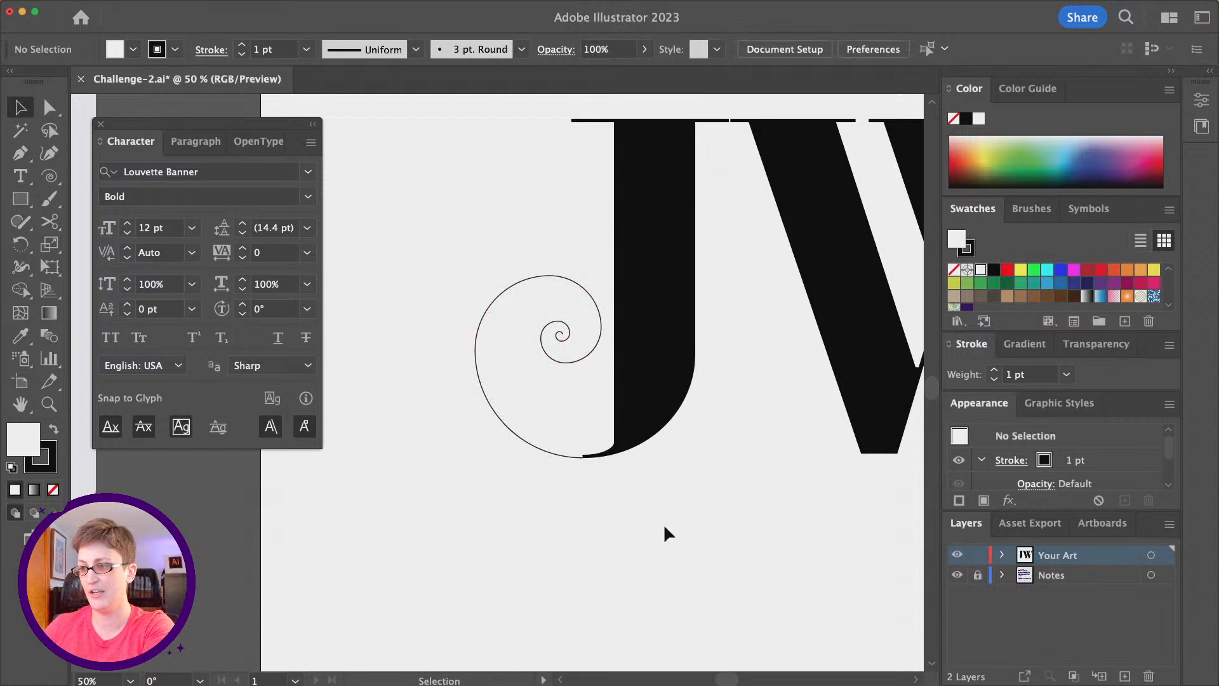
- Set the stroke weight of the spiral on the J's hook to 5 pt, and deselect it
{"action": "left_click", "coordinate": [553, 420]}
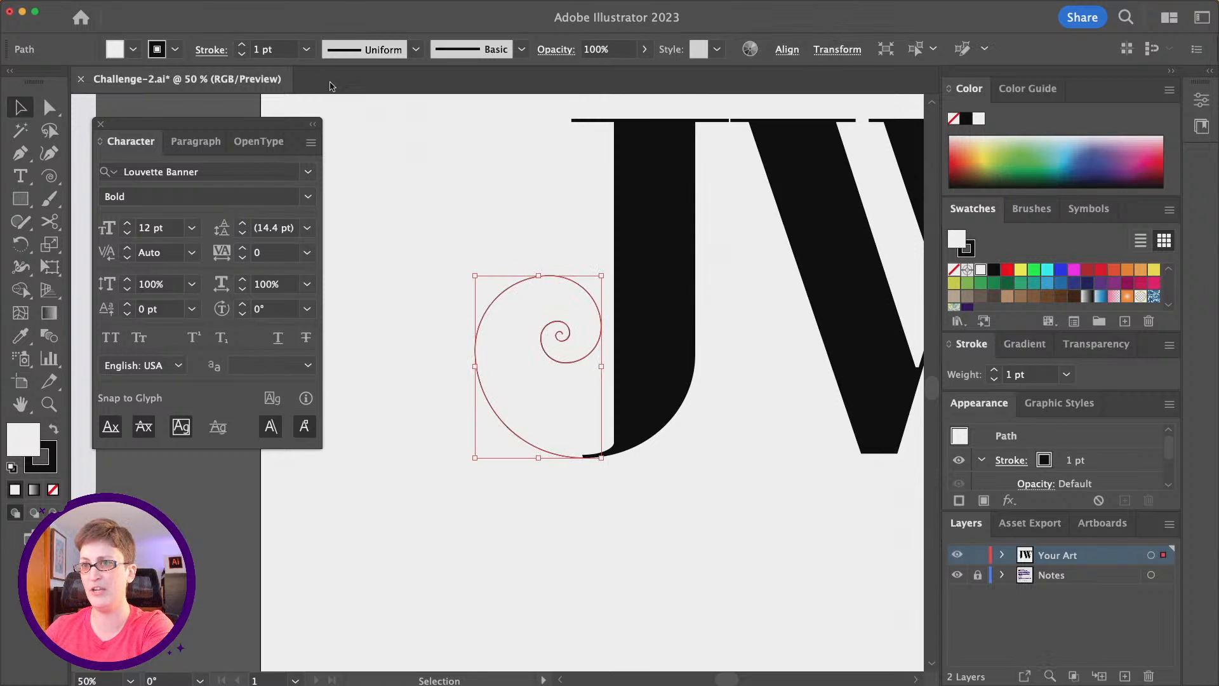
{"action": "left_click", "coordinate": [280, 50]}
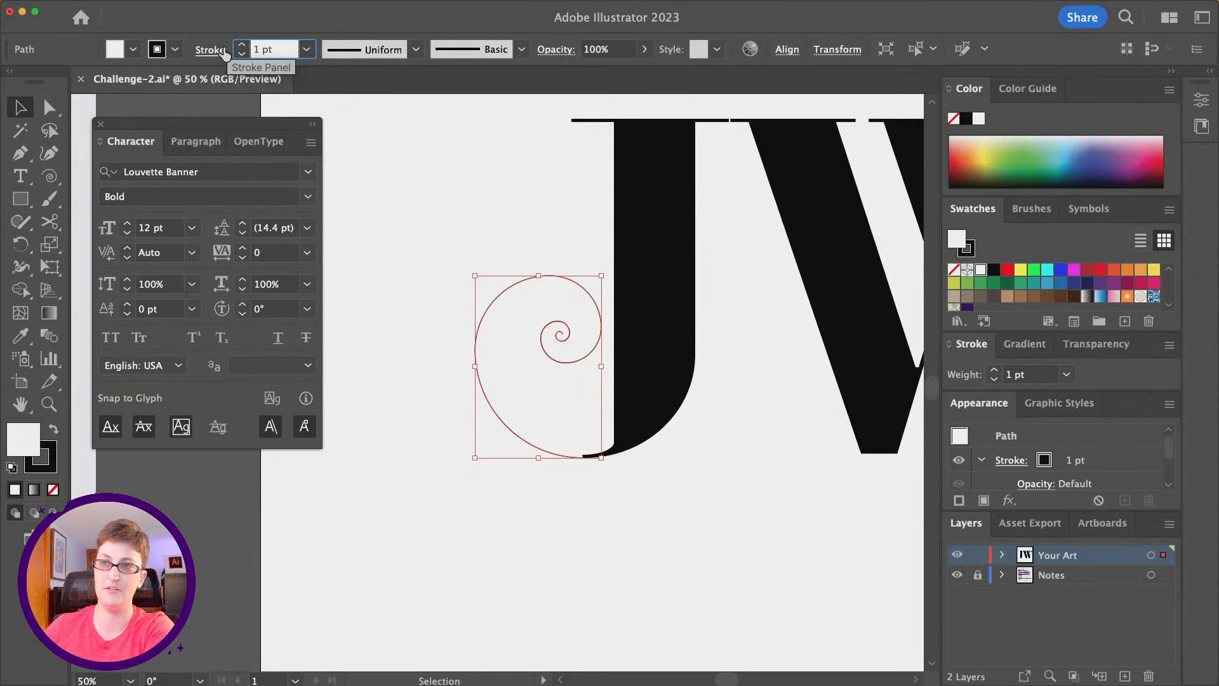
{"action": "left_click", "coordinate": [278, 49]}
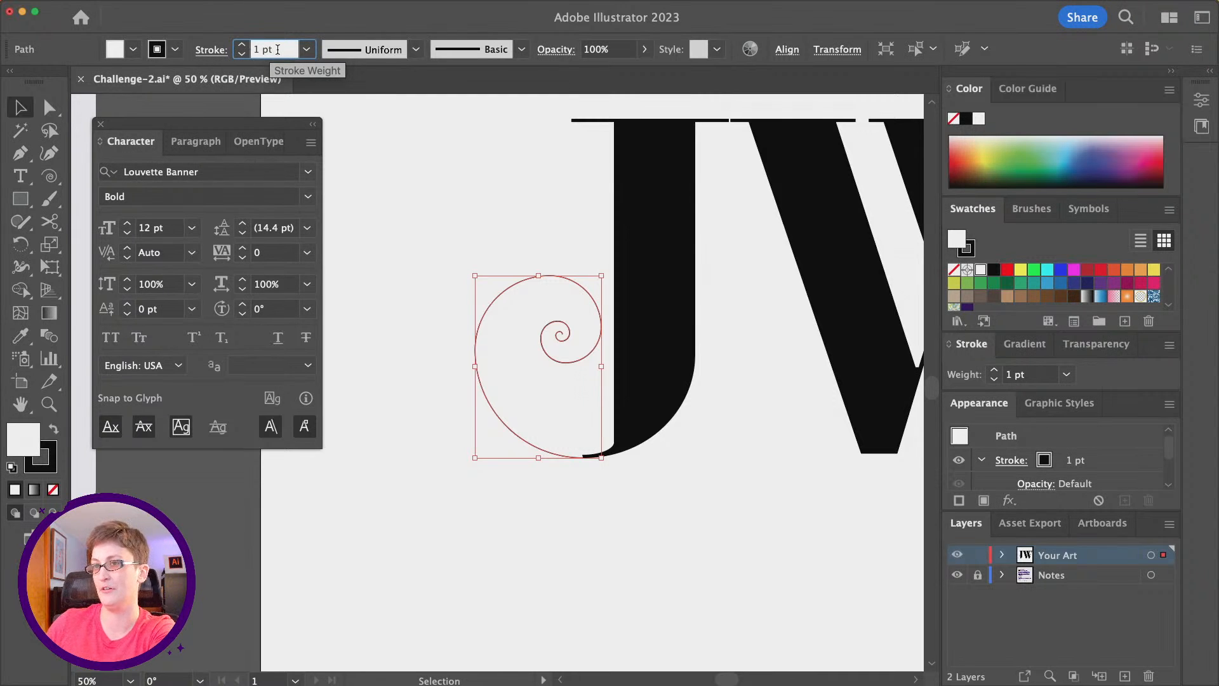
{"action": "key", "text": "Up"}
{"action": "key", "text": "Up"}
{"action": "key", "text": "Up"}
{"action": "key", "text": "Up"}
{"action": "key", "text": "Up"}
{"action": "key", "text": "Up"}
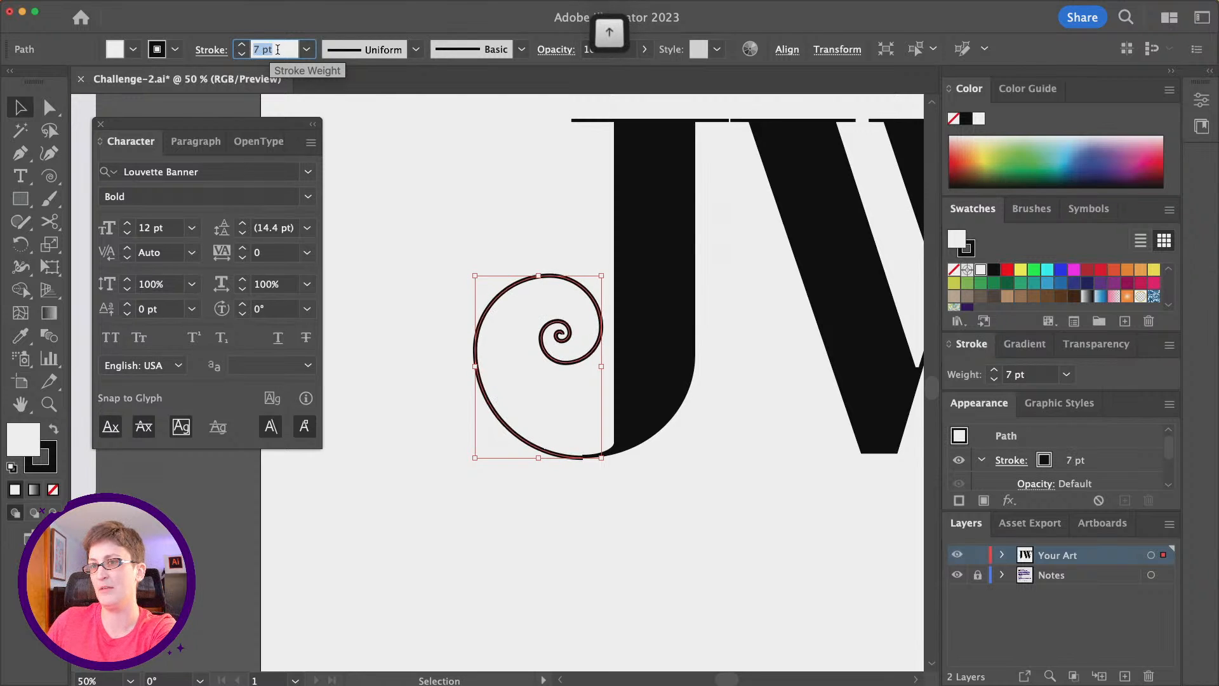
{"action": "key", "text": "Down"}
{"action": "key", "text": "Down"}
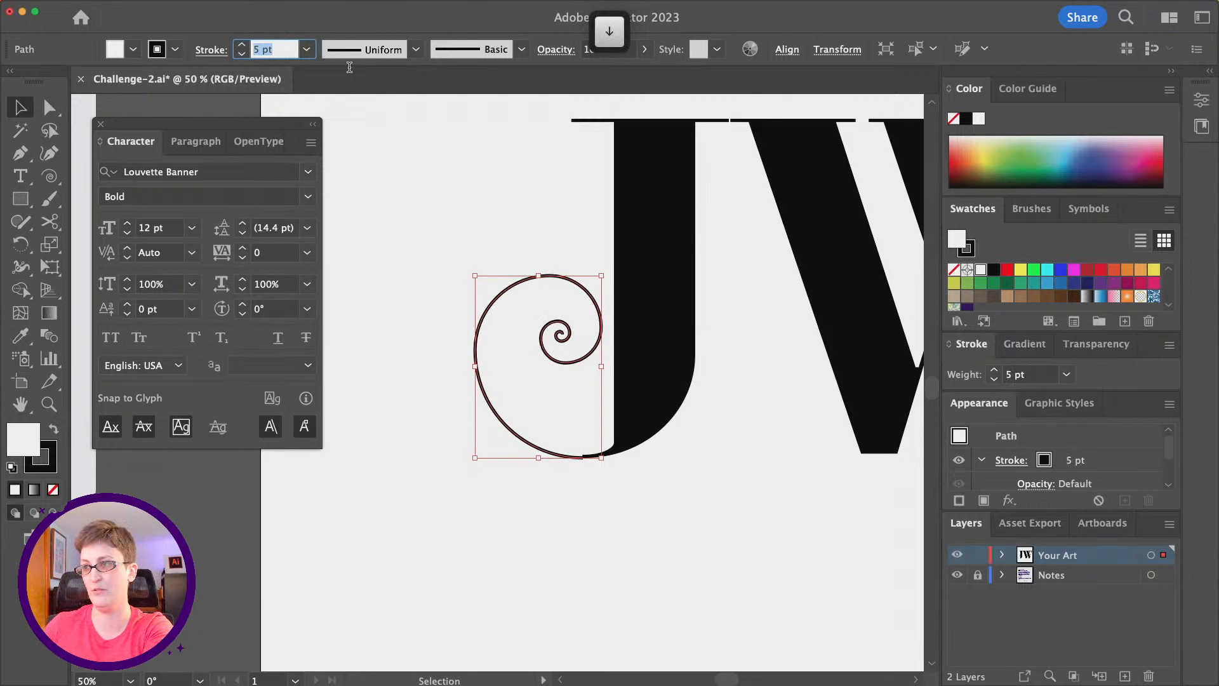
{"action": "left_click", "coordinate": [658, 542]}
{"action": "scroll", "coordinate": [604, 484], "scroll_direction": "down", "scroll_amount": 1}
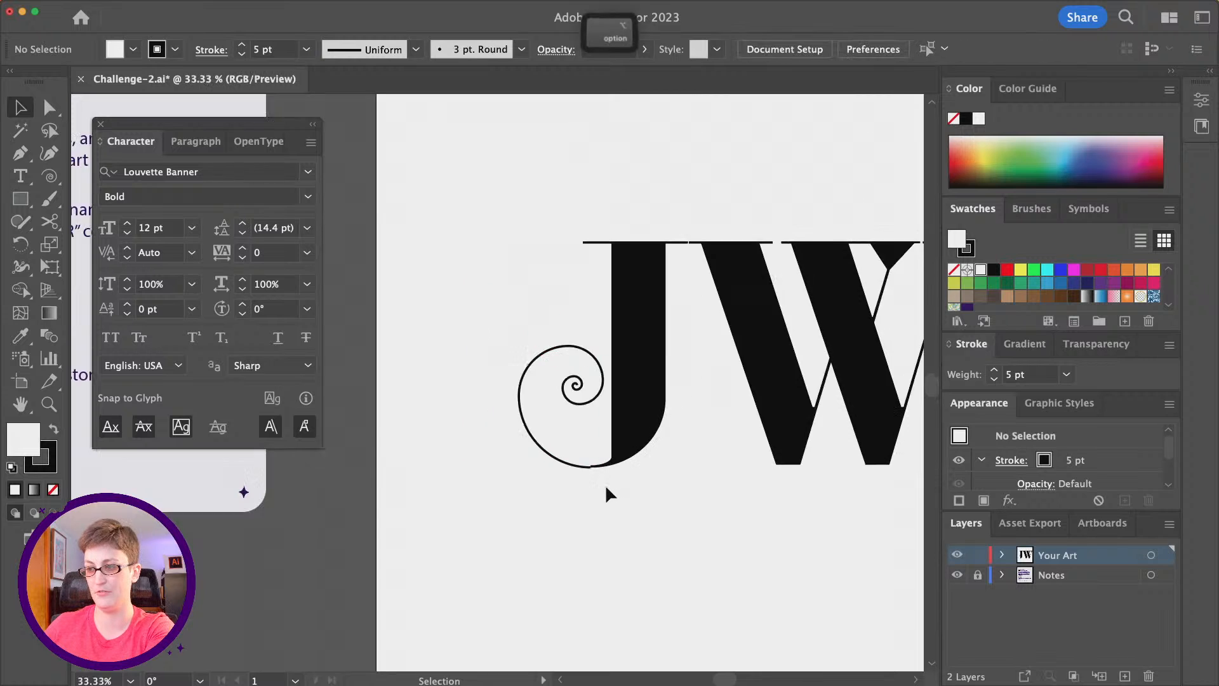
- Nudge the spiral closer to the J's stem so its tail runs into the bottom curve
{"action": "scroll", "coordinate": [605, 483], "scroll_direction": "up", "scroll_amount": 1}
{"action": "scroll", "coordinate": [608, 490], "scroll_direction": "up", "scroll_amount": 2}
{"action": "left_click_drag", "start_coordinate": [515, 349], "coordinate": [494, 339]}
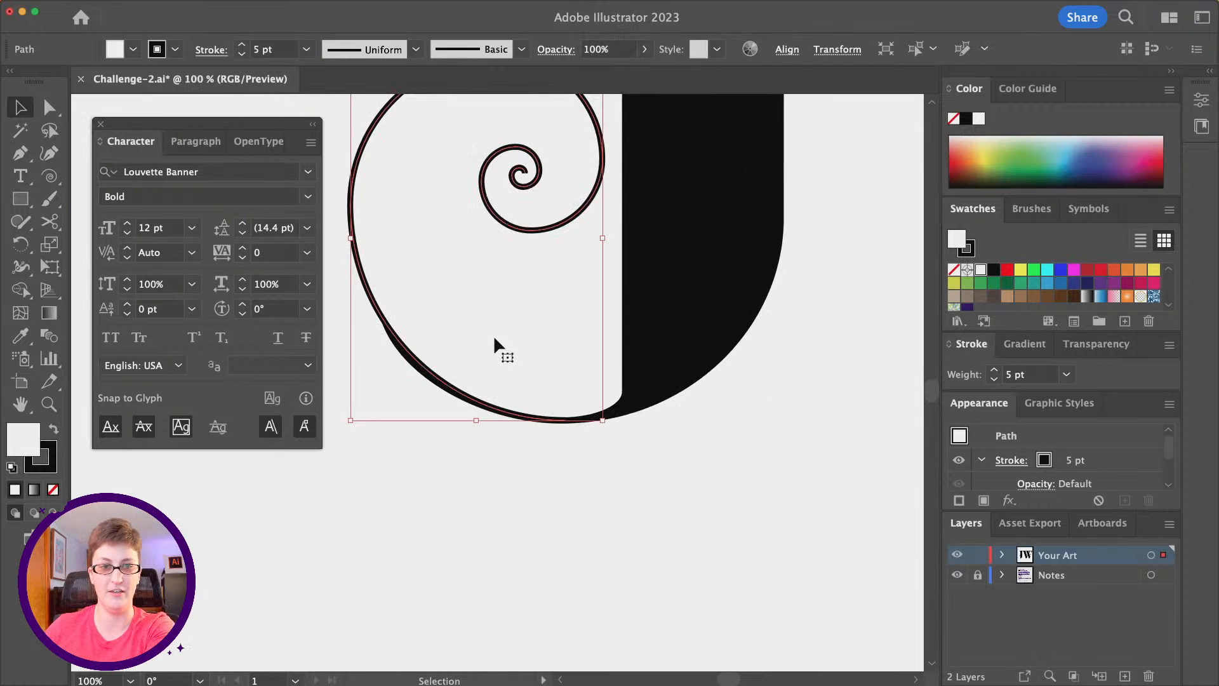
{"action": "scroll", "coordinate": [493, 334], "scroll_direction": "right", "scroll_amount": 1}
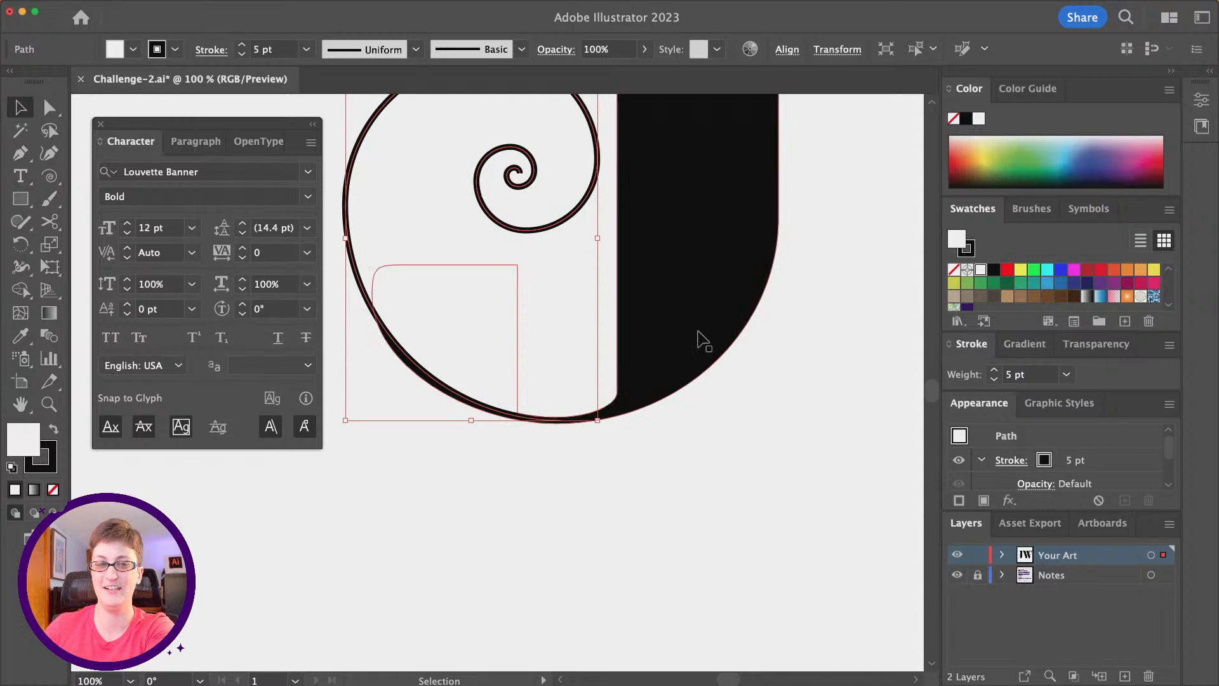
{"action": "key", "text": "super+minus"}
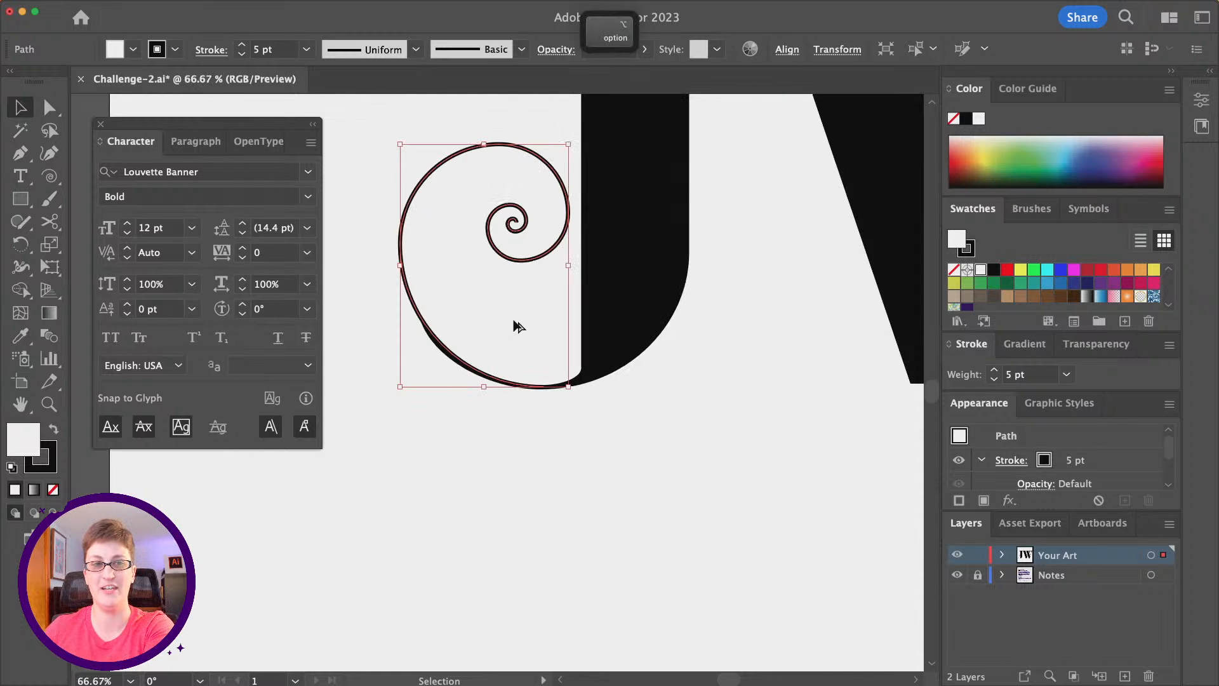
- Bring the browser showing the Type Terms site into view, open its labelled letter anatomy diagram, and move the browser away again
{"action": "key", "text": "super+t"}
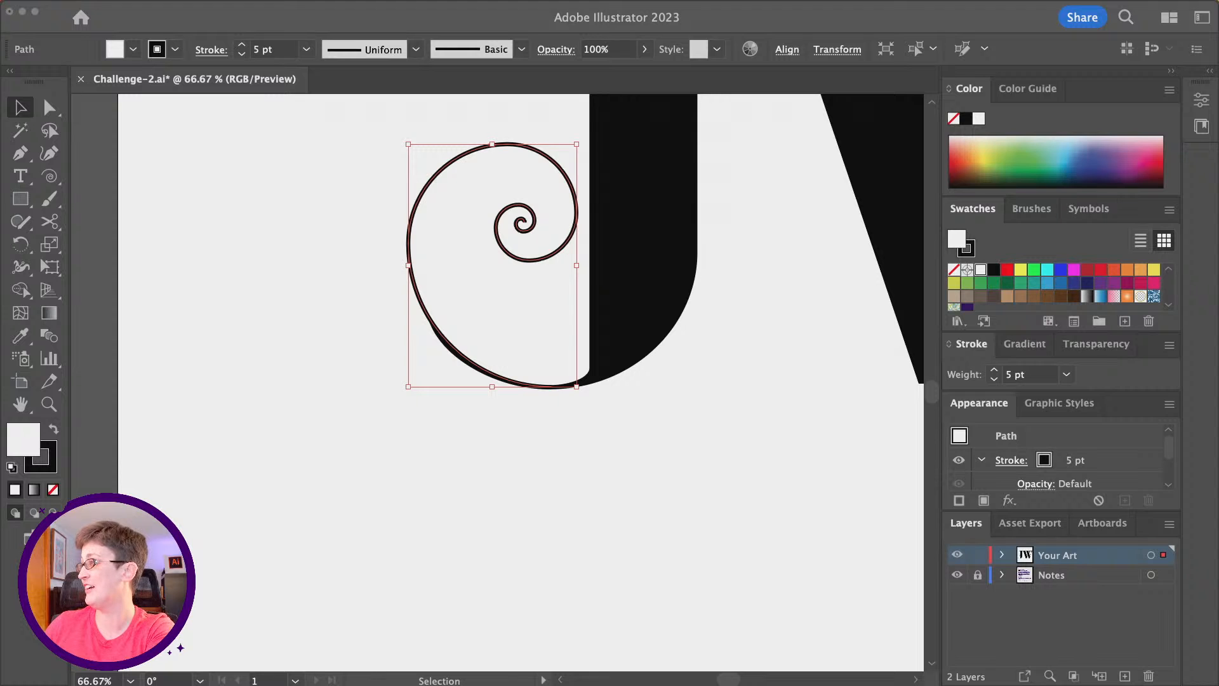
{"action": "left_click_drag", "start_coordinate": [1217, 183], "coordinate": [800, 151]}
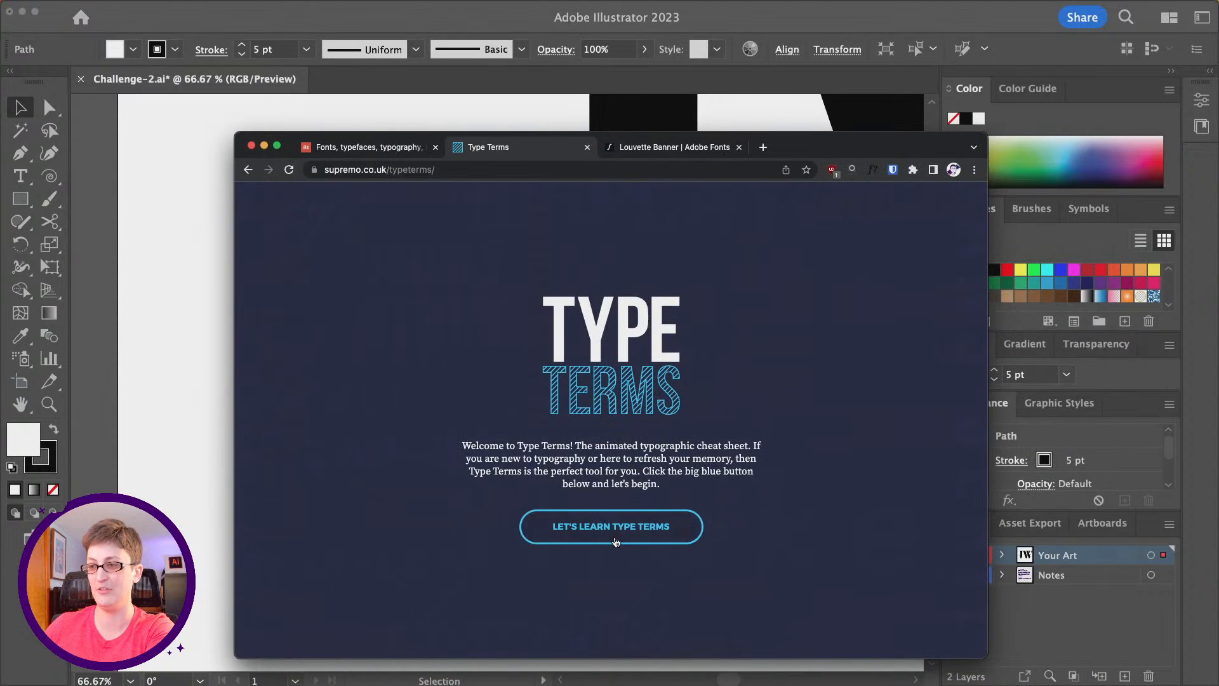
{"action": "left_click", "coordinate": [615, 541]}
{"action": "left_click_drag", "start_coordinate": [823, 151], "coordinate": [858, 124]}
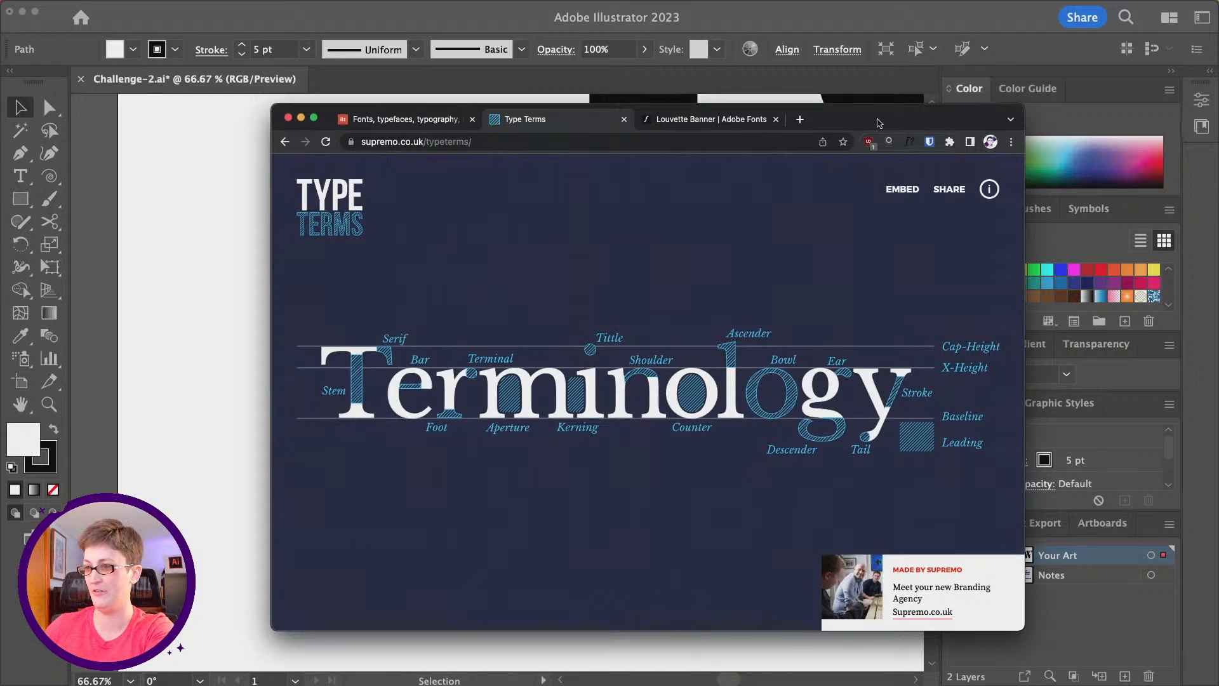
{"action": "left_click_drag", "start_coordinate": [876, 120], "coordinate": [1218, 95]}
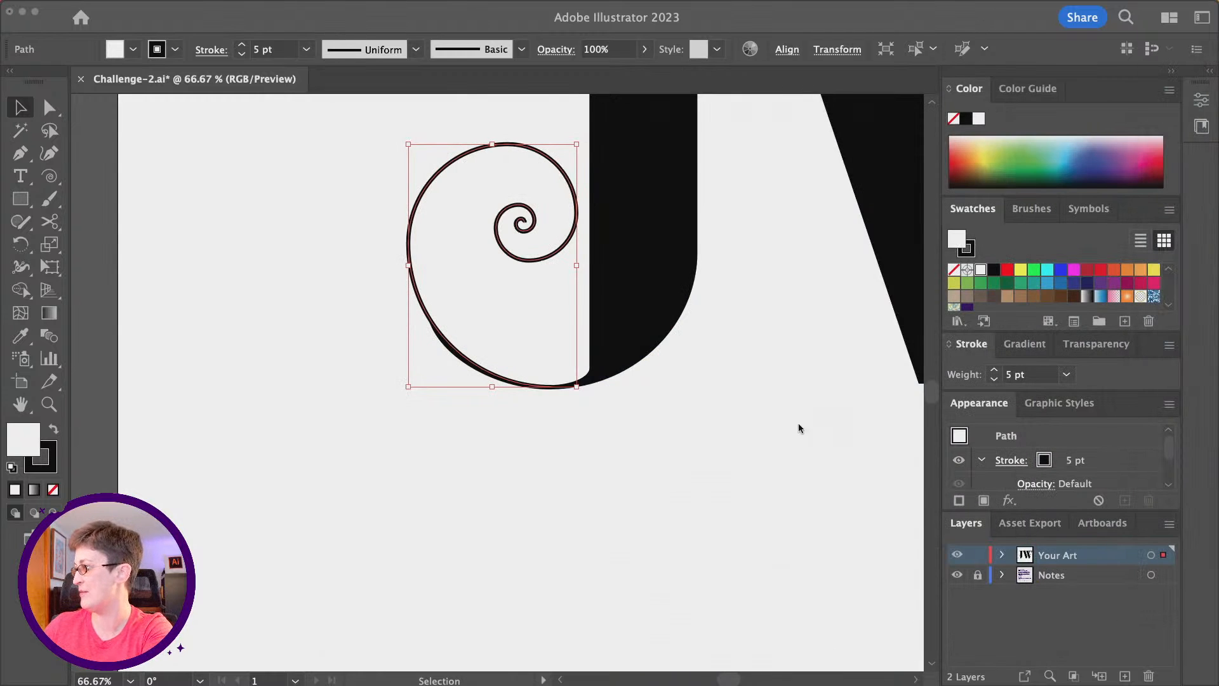
- Examine up close how the spiral's tail joins the J's bottom curve, and deselect the spiral
{"action": "scroll", "coordinate": [608, 413], "scroll_direction": "right", "scroll_amount": 3}
{"action": "scroll", "coordinate": [429, 362], "scroll_direction": "up", "scroll_amount": 1}
{"action": "scroll", "coordinate": [429, 362], "scroll_direction": "left", "scroll_amount": 3}
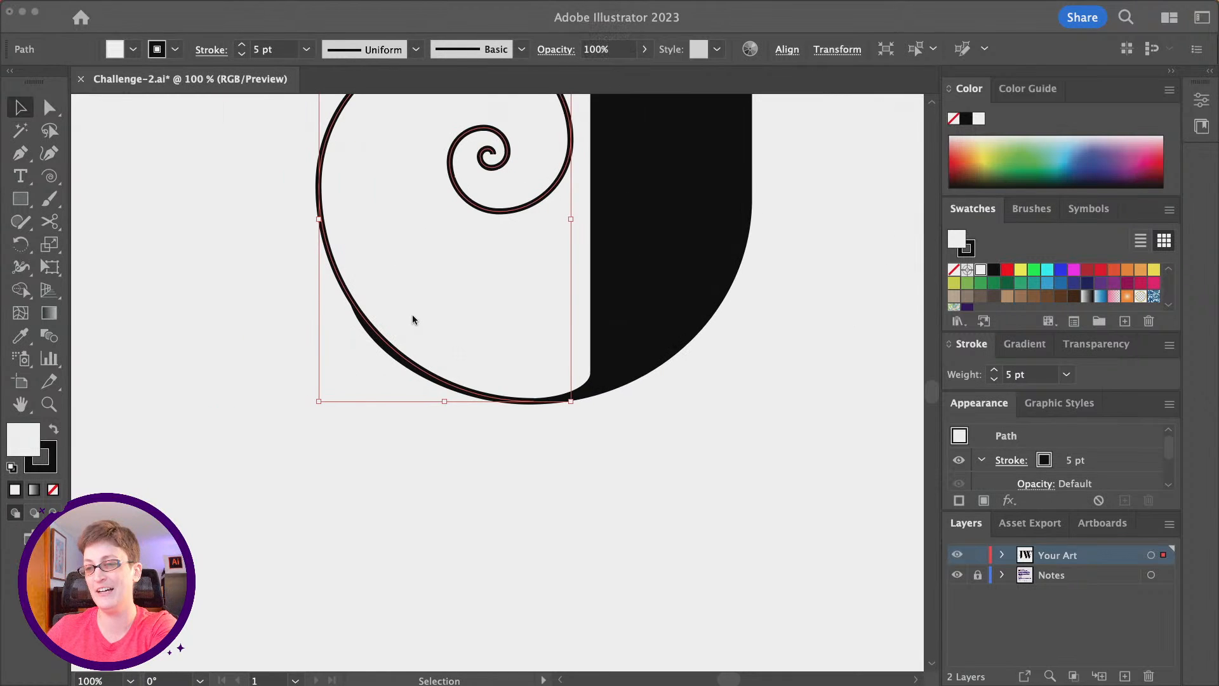
{"action": "left_click", "coordinate": [412, 315]}
{"action": "scroll", "coordinate": [414, 312], "scroll_direction": "up", "scroll_amount": 3}
{"action": "scroll", "coordinate": [660, 476], "scroll_direction": "left", "scroll_amount": 3}
{"action": "scroll", "coordinate": [650, 551], "scroll_direction": "up", "scroll_amount": 2}
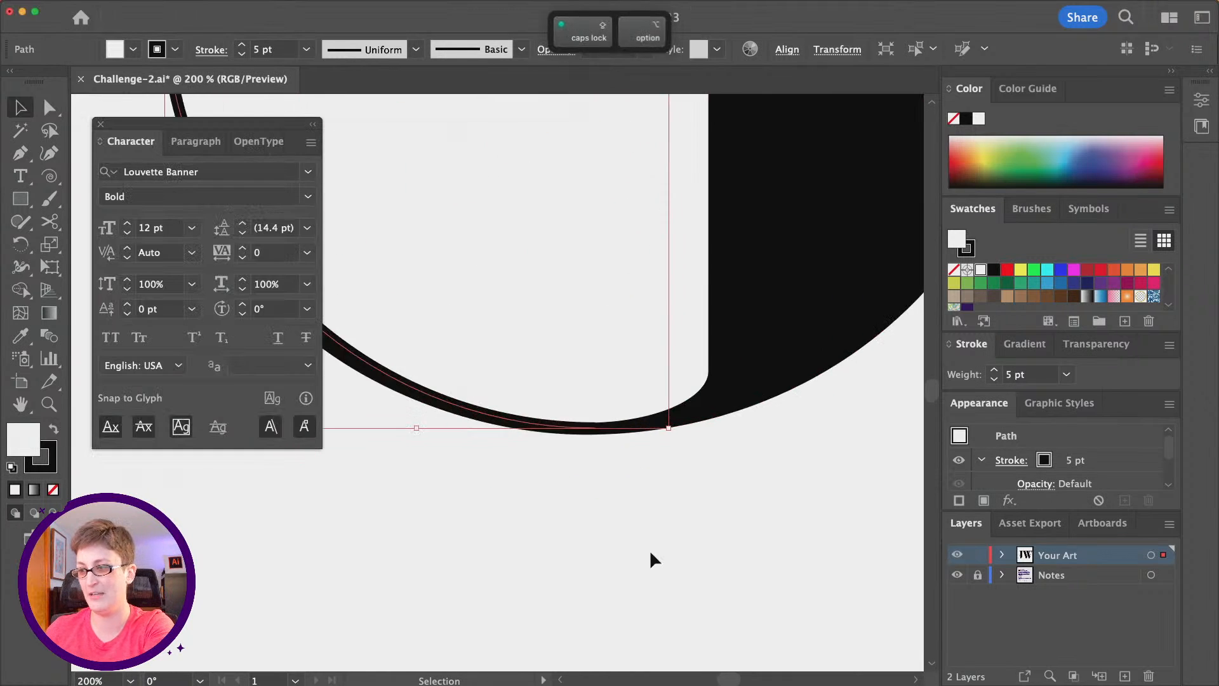
{"action": "scroll", "coordinate": [649, 549], "scroll_direction": "up", "scroll_amount": 1}
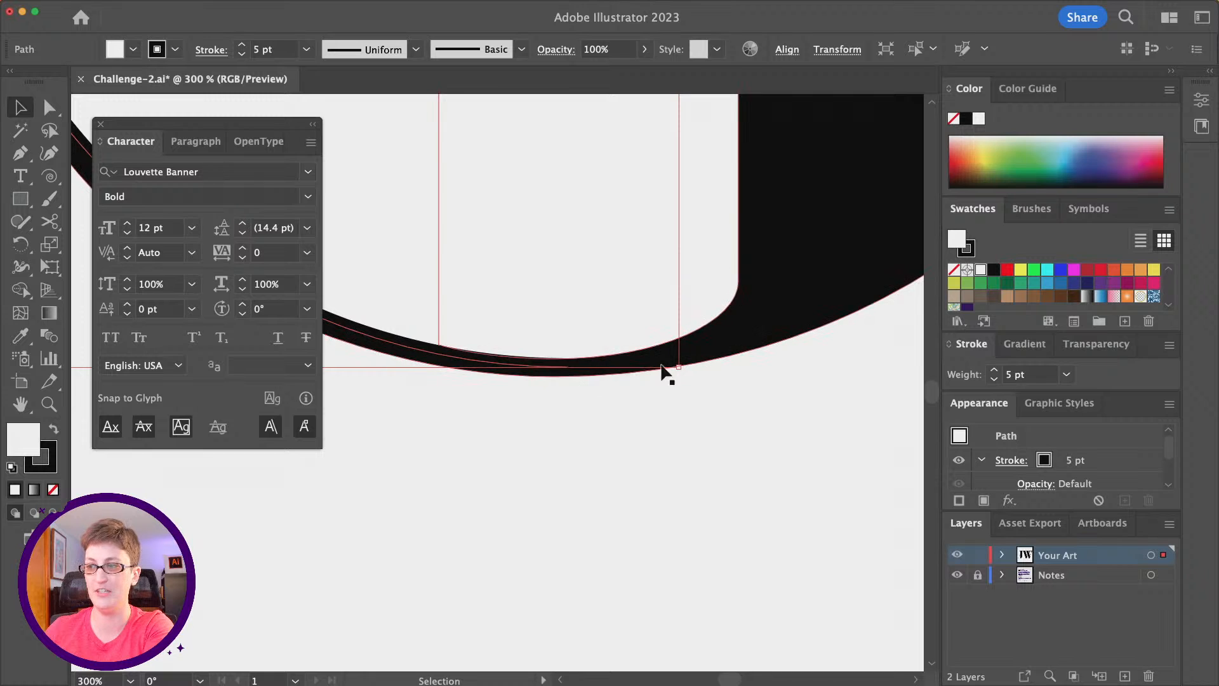
{"action": "scroll", "coordinate": [602, 411], "scroll_direction": "down", "scroll_amount": 5}
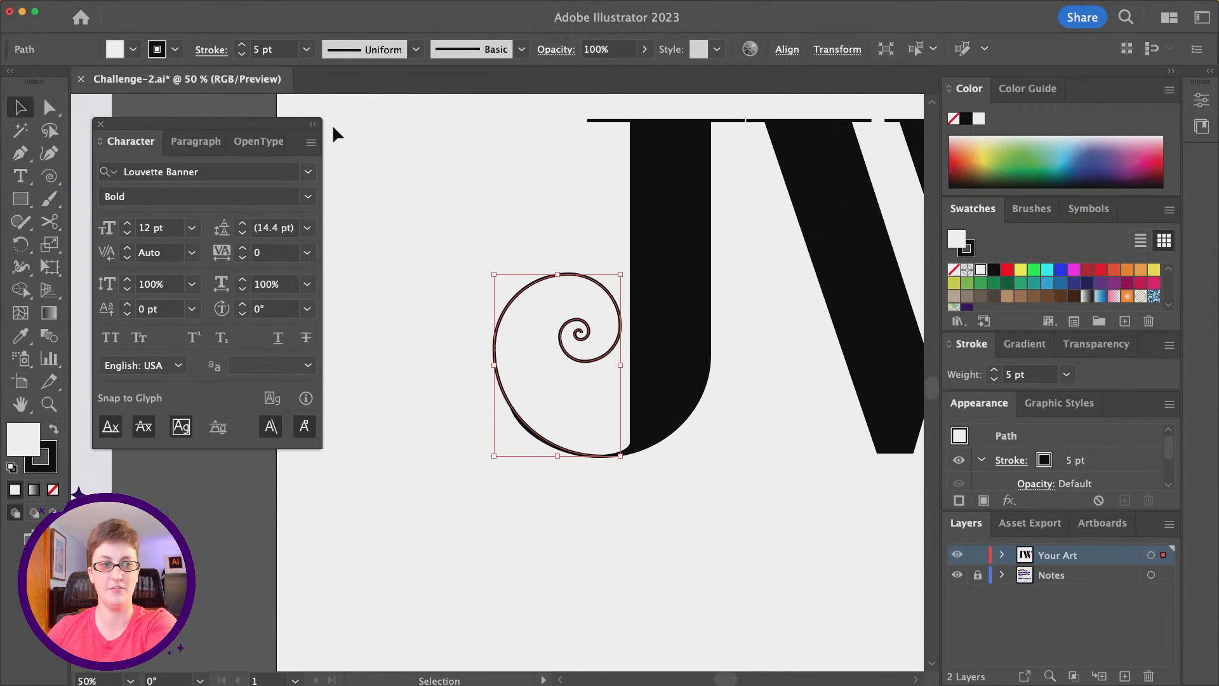
{"action": "left_click", "coordinate": [652, 530]}
{"action": "scroll", "coordinate": [609, 429], "scroll_direction": "down", "scroll_amount": 3}
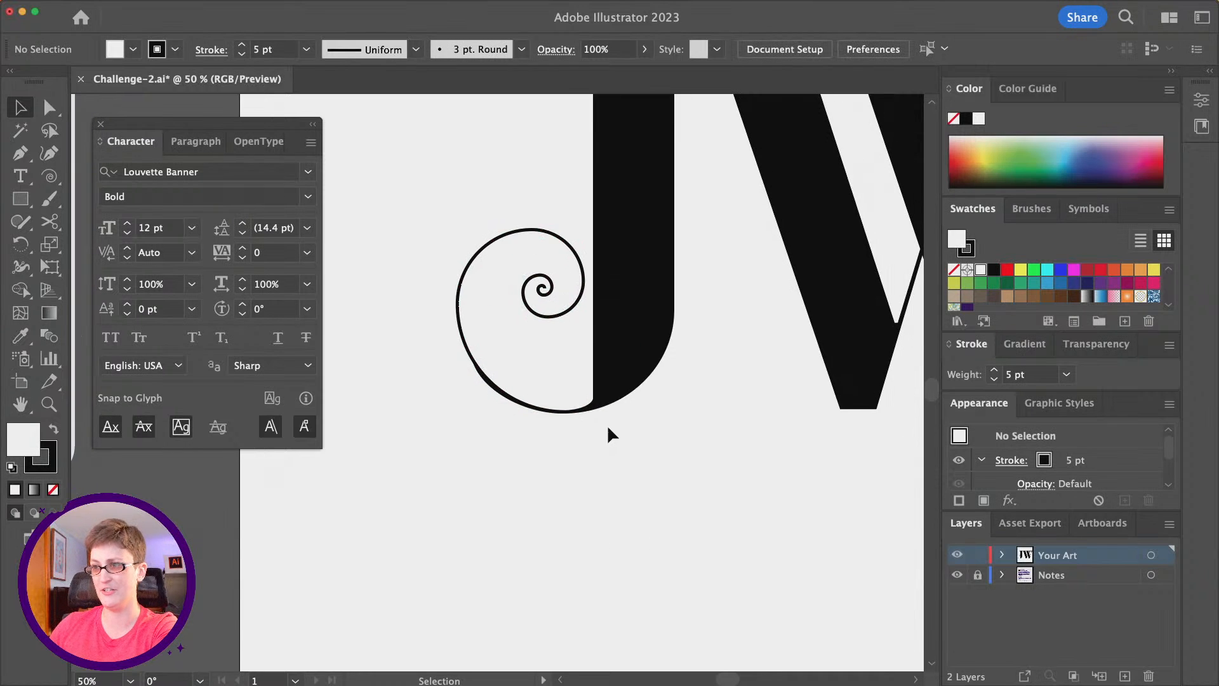
- Copy and paste the spiral, and place the duplicate in the empty area below the J
{"action": "left_click", "coordinate": [538, 302]}
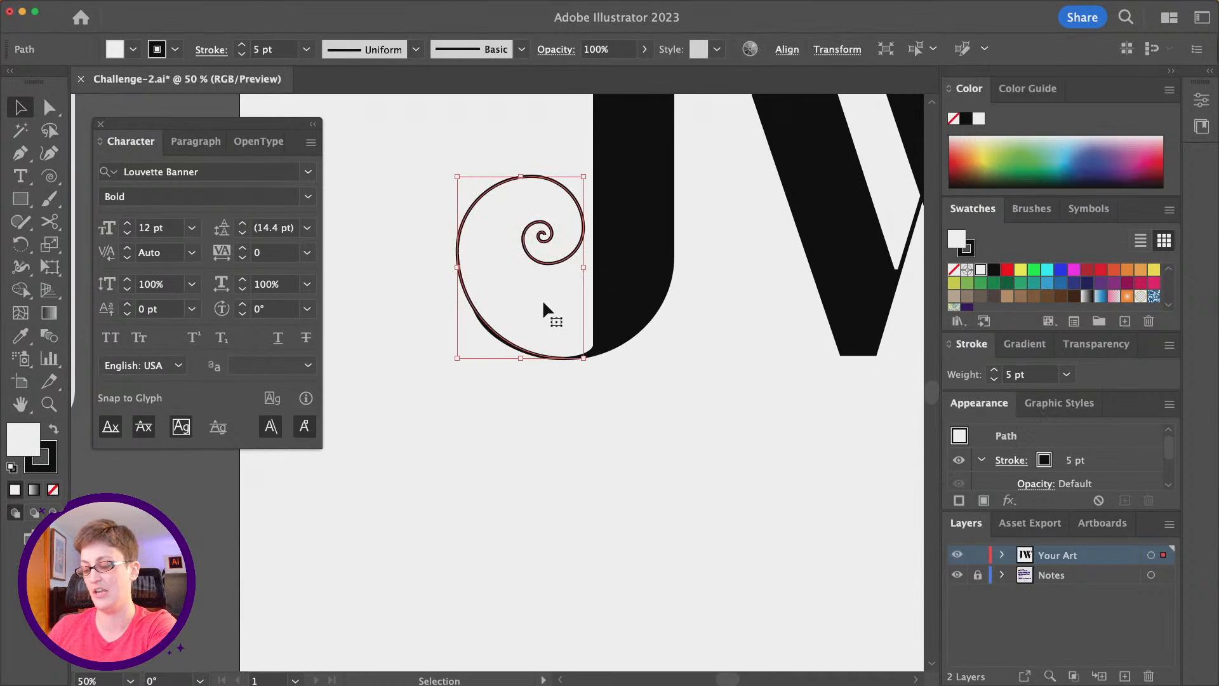
{"action": "key", "text": "super+c"}
{"action": "key", "text": "super+v"}
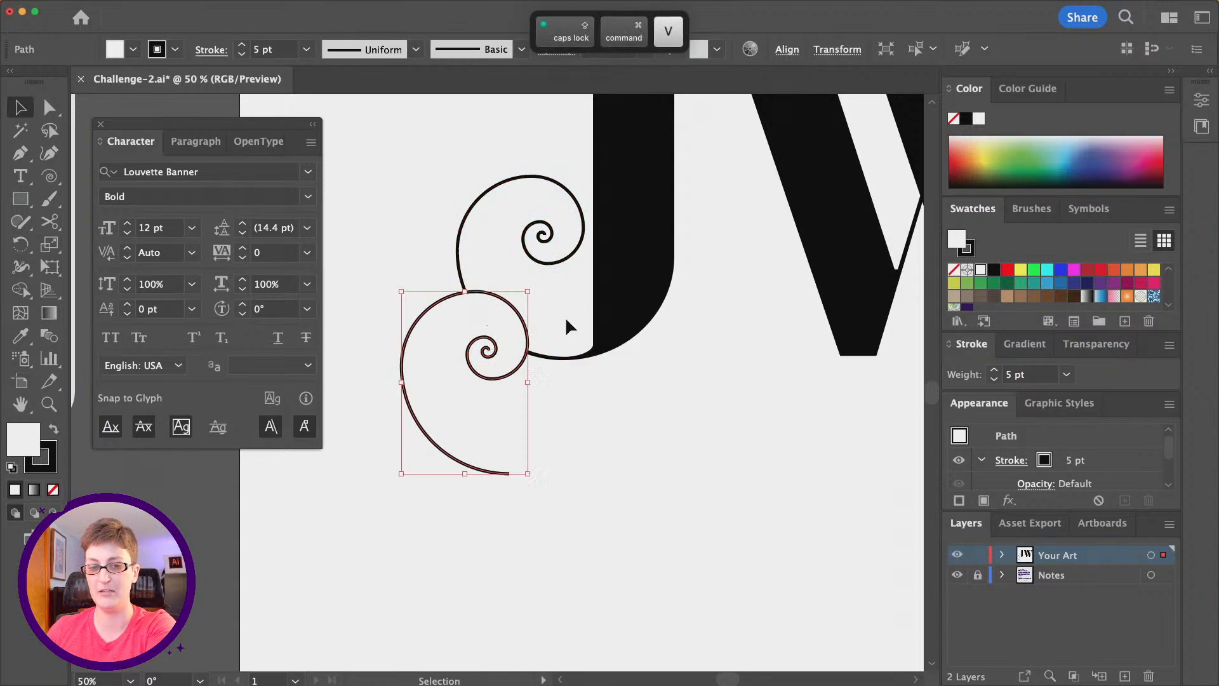
{"action": "scroll", "coordinate": [567, 326], "scroll_direction": "down", "scroll_amount": 3}
{"action": "left_click_drag", "start_coordinate": [402, 315], "coordinate": [442, 420]}
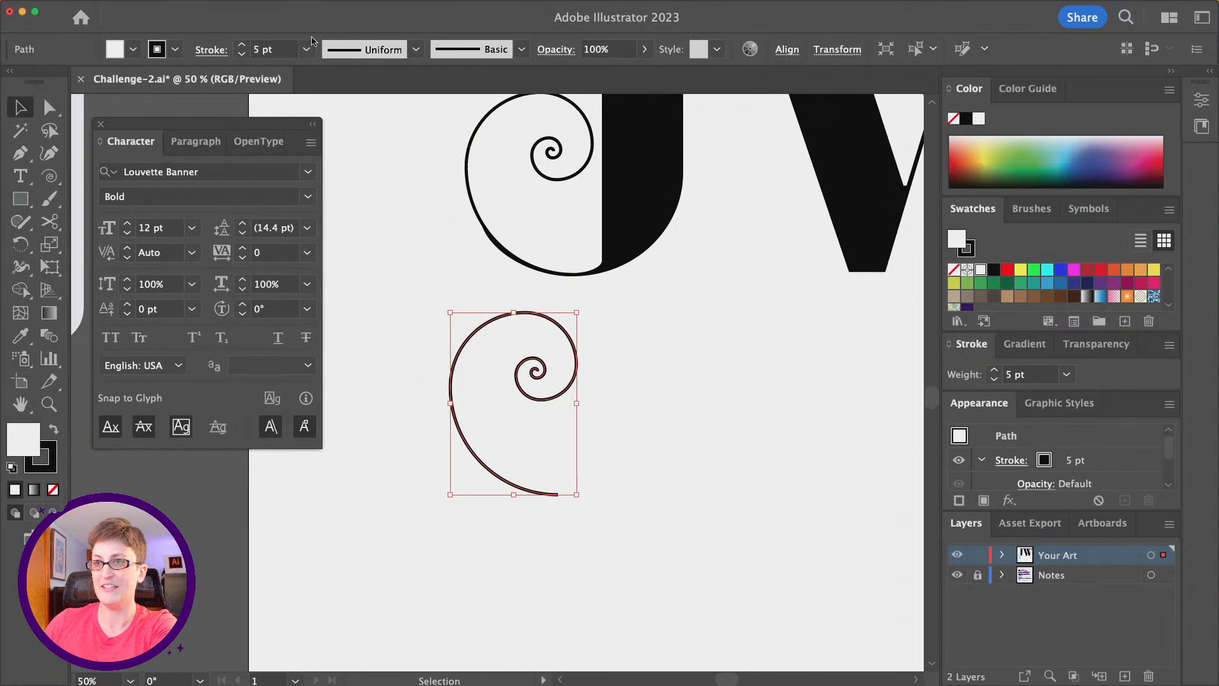
- Set the stroke weight of the duplicate spiral below the J to 29 pt
{"action": "left_click", "coordinate": [278, 49]}
{"action": "key", "text": "Up"}
{"action": "key", "text": "Up"}
{"action": "key", "text": "Up"}
{"action": "key", "text": "Up"}
{"action": "key", "text": "Up"}
{"action": "key", "text": "Up"}
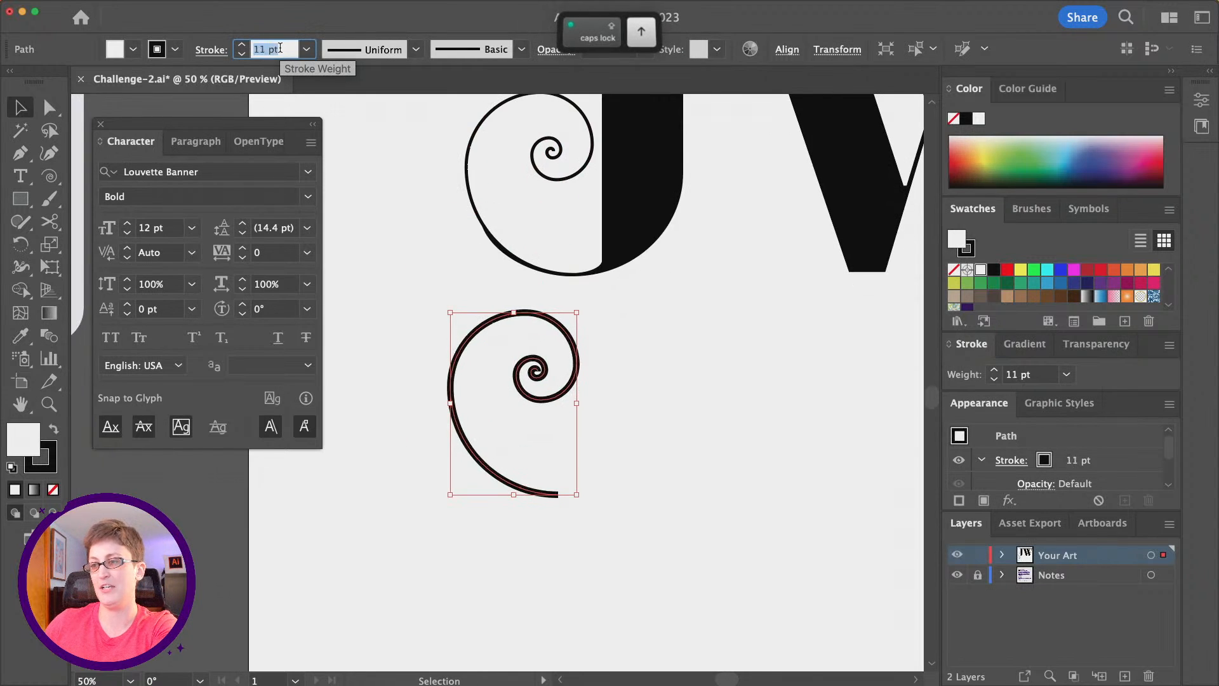
{"action": "key", "text": "Up"}
{"action": "key", "text": "Up"}
{"action": "key", "text": "Up"}
{"action": "key", "text": "Up"}
{"action": "key", "text": "Up"}
{"action": "key", "text": "Up"}
{"action": "key", "text": "Up"}
{"action": "key", "text": "Up"}
{"action": "key", "text": "Up"}
{"action": "key", "text": "Up"}
{"action": "key", "text": "Up"}
{"action": "key", "text": "Up"}
{"action": "key", "text": "Up"}
{"action": "key", "text": "Up"}
{"action": "key", "text": "Up"}
{"action": "key", "text": "Up"}
{"action": "key", "text": "Up"}
{"action": "key", "text": "Up"}
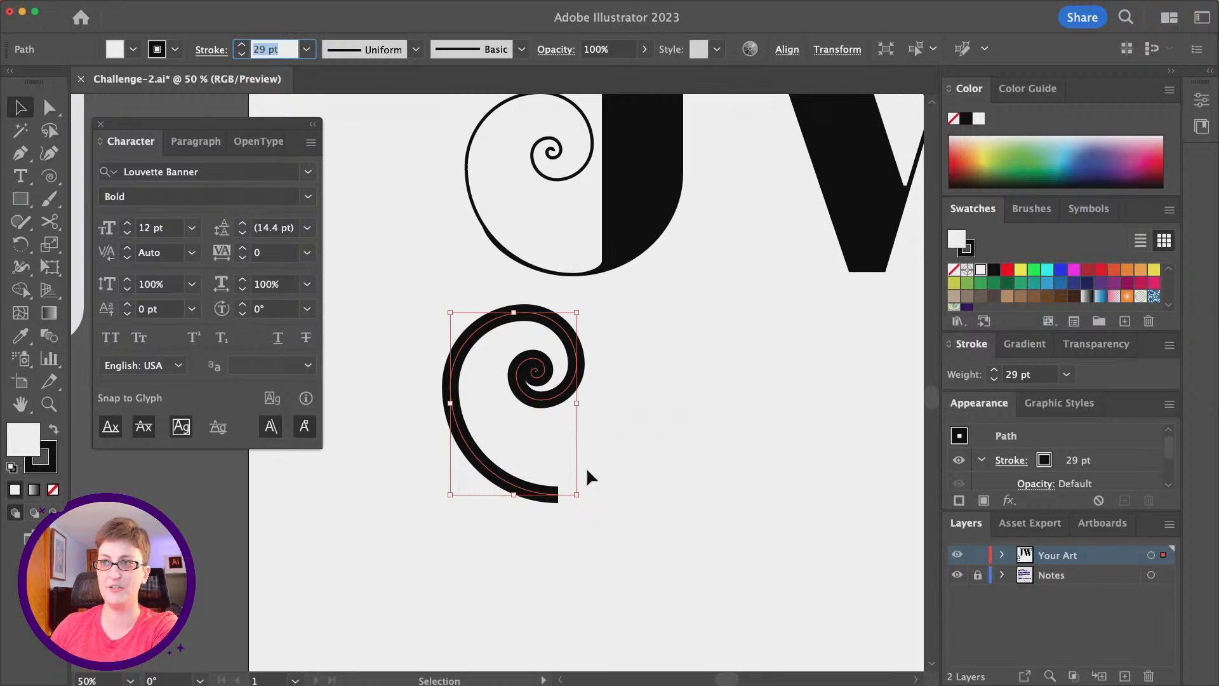
- Apply the triangular tapered width profile to the duplicate spiral's stroke, and delete the duplicate
{"action": "left_click", "coordinate": [384, 49]}
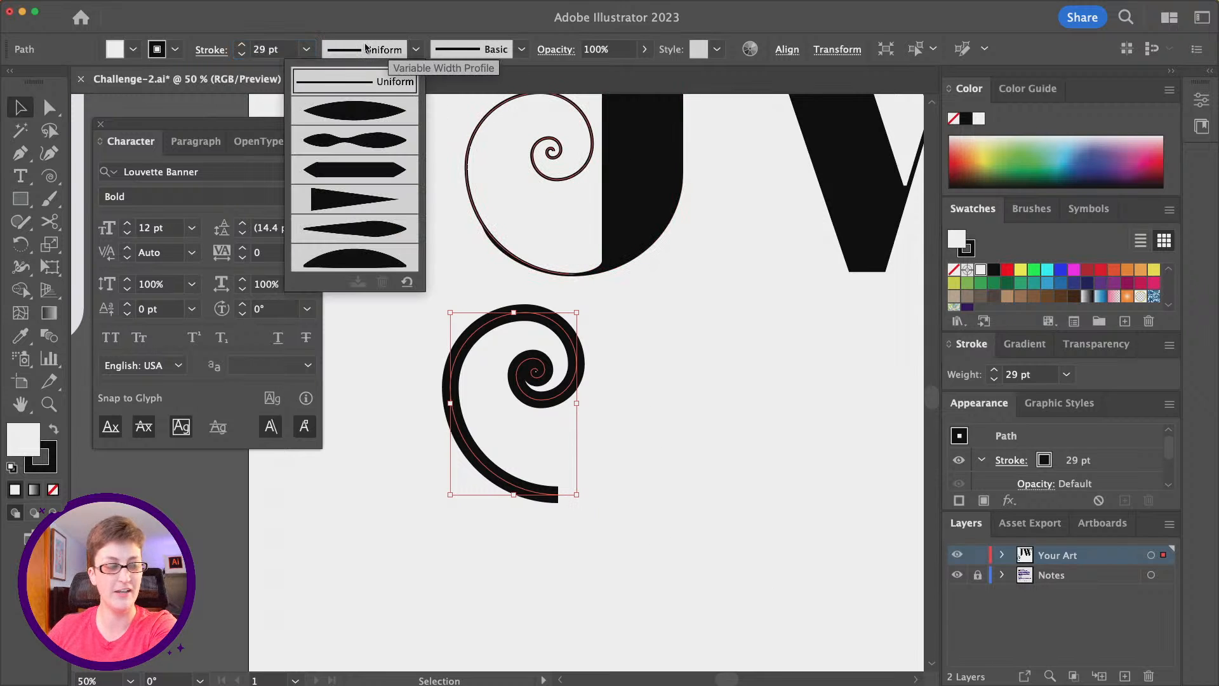
{"action": "left_click", "coordinate": [374, 205]}
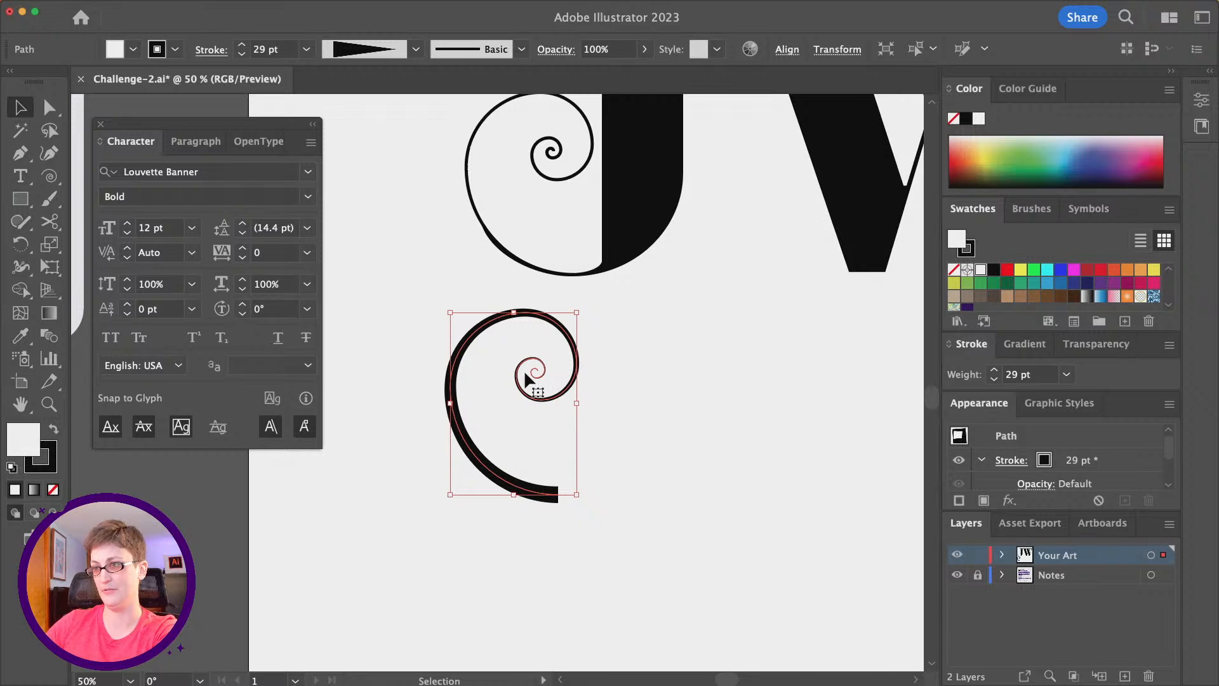
{"action": "key", "text": "Delete"}
{"action": "scroll", "coordinate": [523, 369], "scroll_direction": "up", "scroll_amount": 5}
{"action": "scroll", "coordinate": [524, 369], "scroll_direction": "right", "scroll_amount": 2}
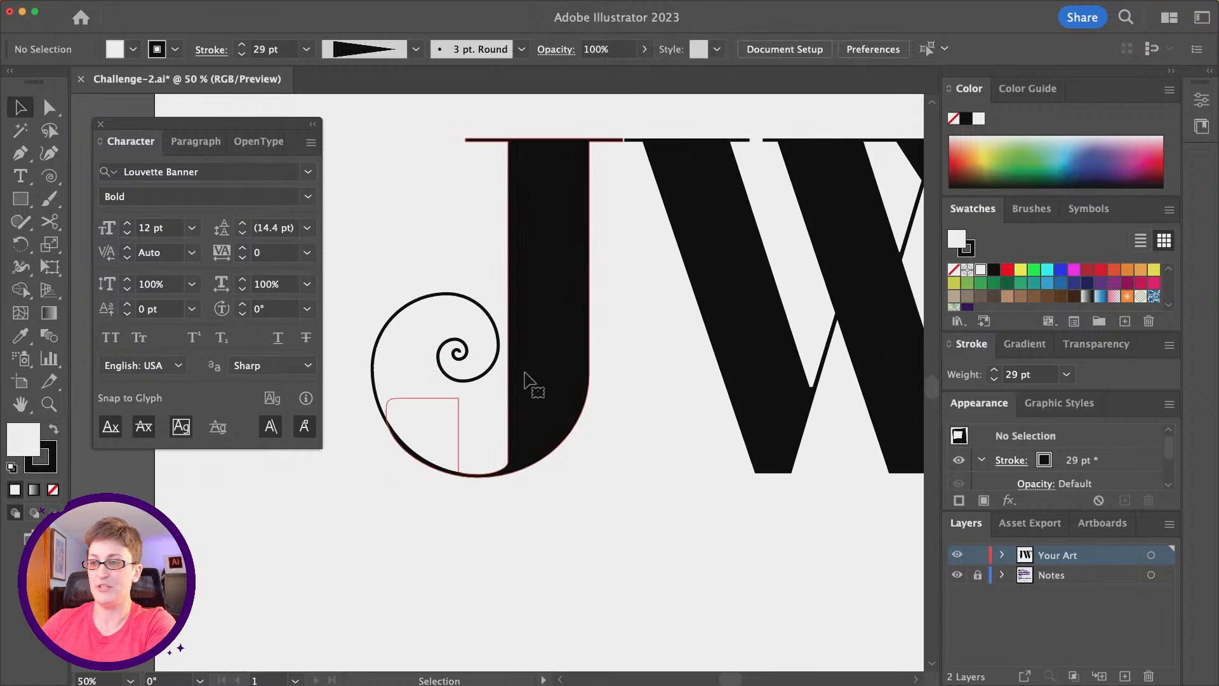
- Try to resize the spiral on the J's hook, and deselect it
{"action": "scroll", "coordinate": [524, 373], "scroll_direction": "left", "scroll_amount": 3}
{"action": "left_click", "coordinate": [524, 300]}
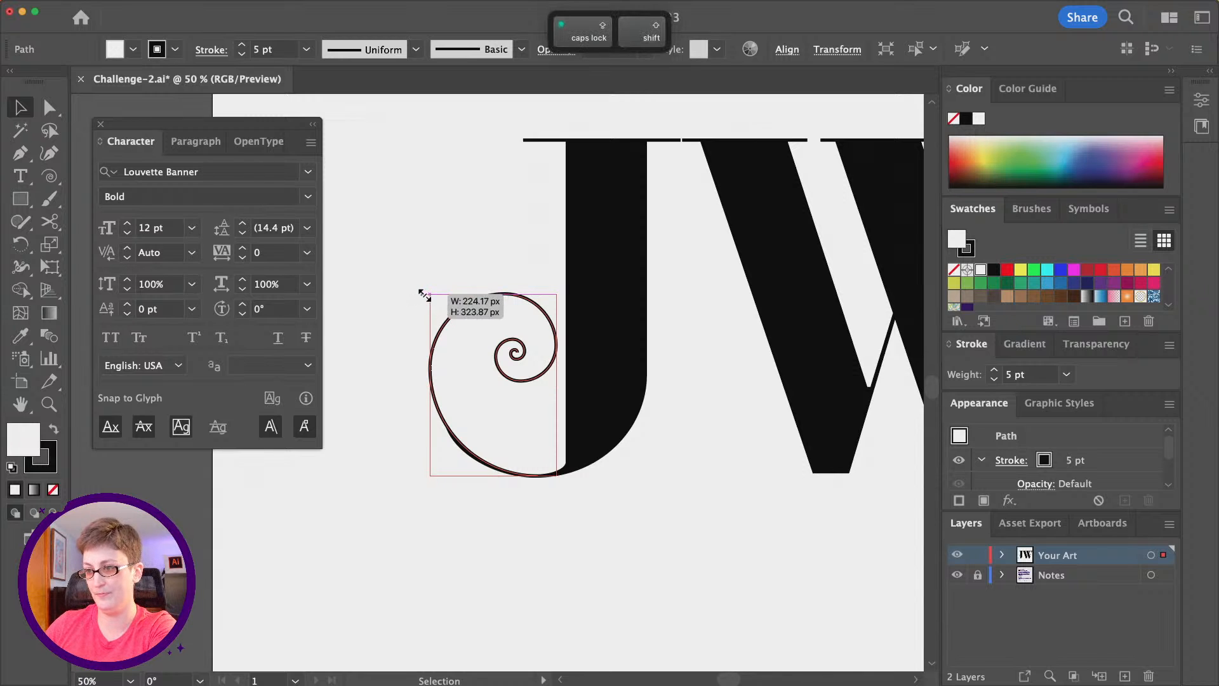
{"action": "left_click", "coordinate": [562, 497]}
{"action": "scroll", "coordinate": [550, 495], "scroll_direction": "up", "scroll_amount": 3}
{"action": "scroll", "coordinate": [550, 494], "scroll_direction": "left", "scroll_amount": 2}
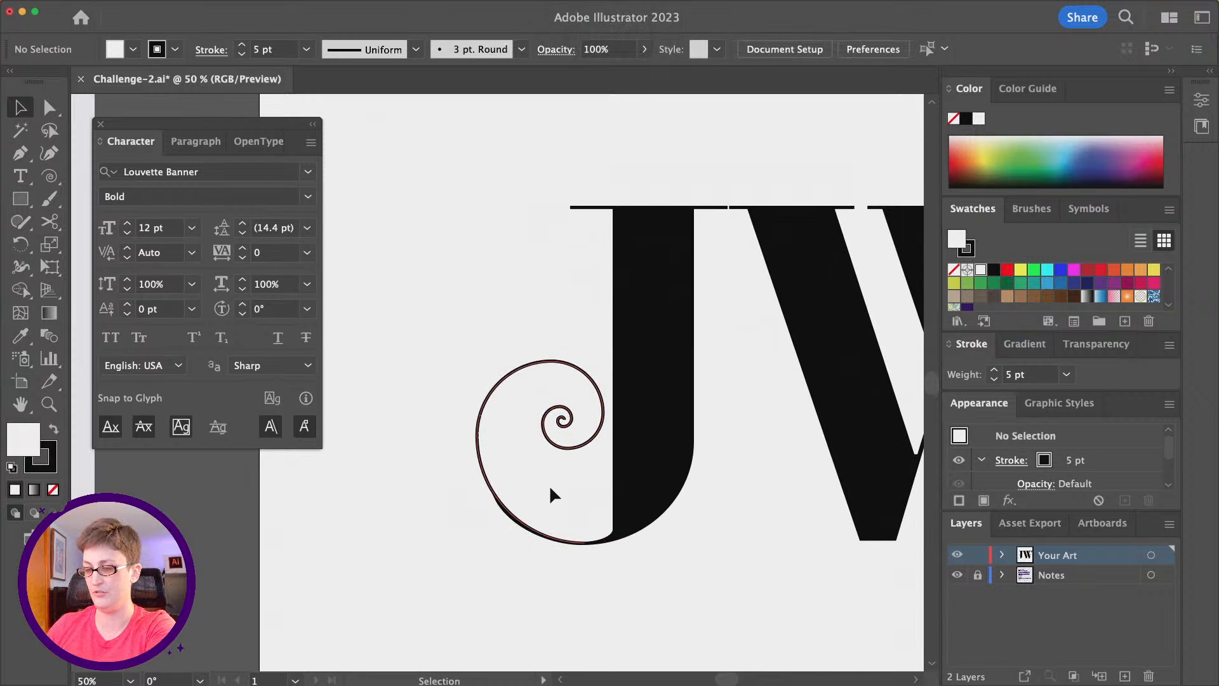
{"action": "scroll", "coordinate": [551, 490], "scroll_direction": "left", "scroll_amount": 2}
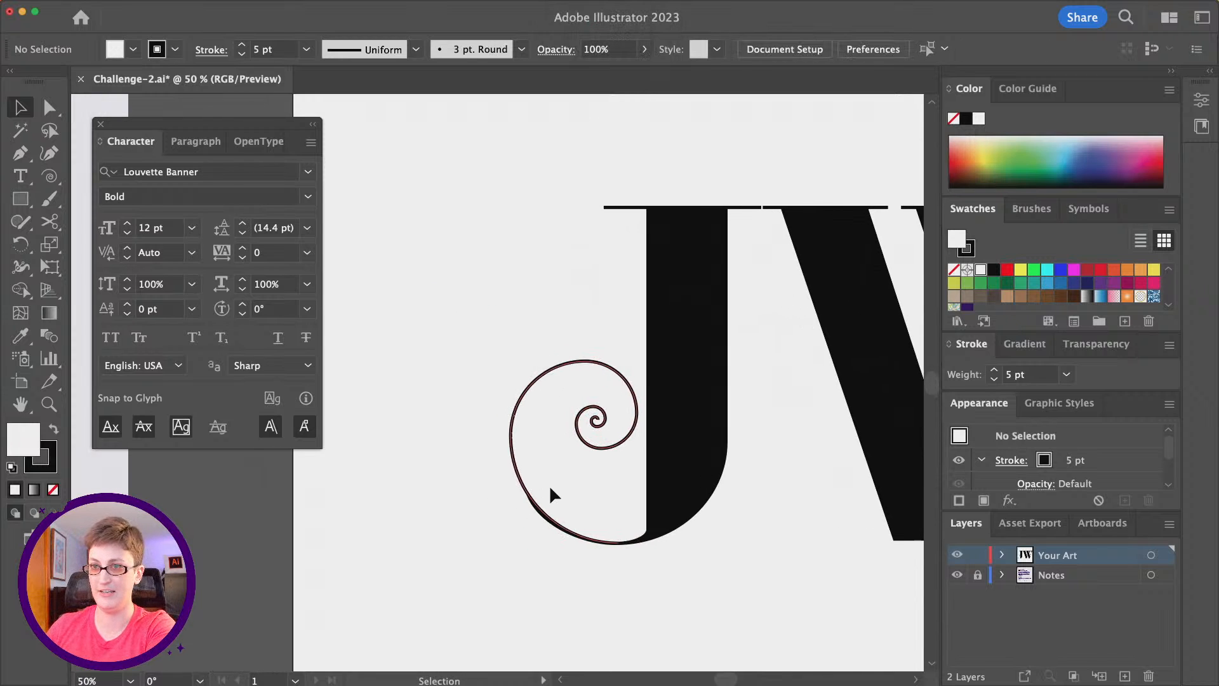
- Draw an unfilled 5 pt spiral about 440 px tall beside the J, and move its tail onto the J's bottom curve
{"action": "left_click", "coordinate": [49, 177]}
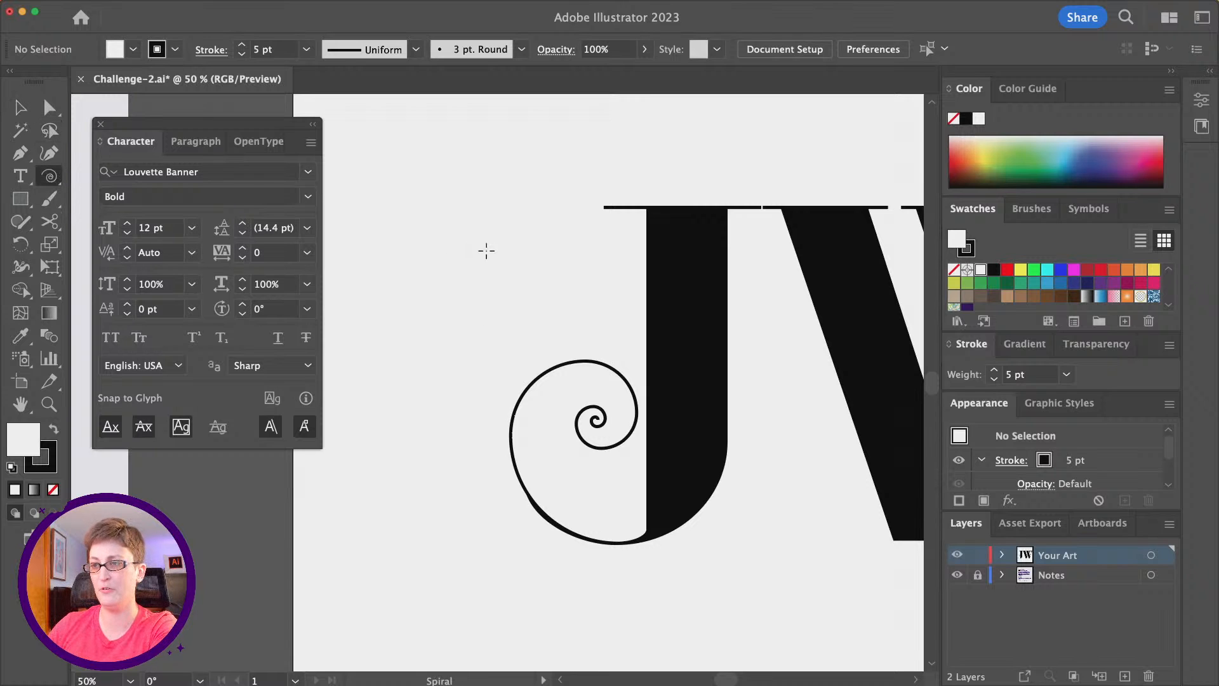
{"action": "left_click_drag", "start_coordinate": [486, 250], "coordinate": [497, 389]}
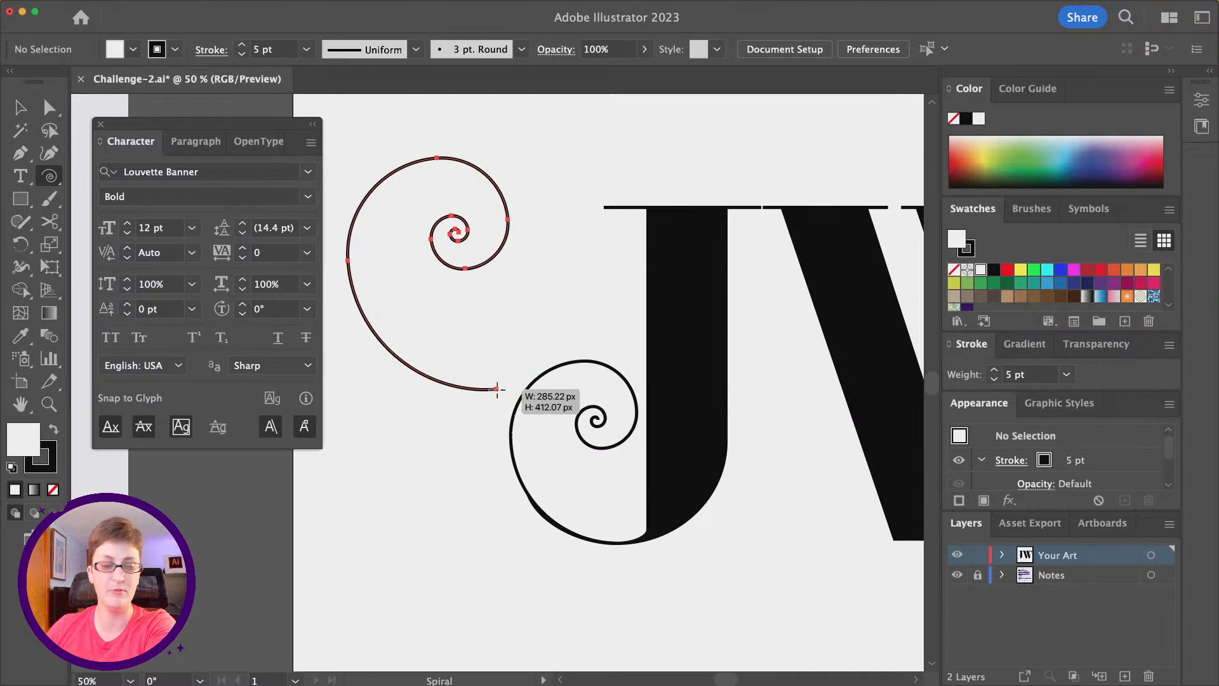
{"action": "left_click_drag", "start_coordinate": [497, 389], "coordinate": [496, 407]}
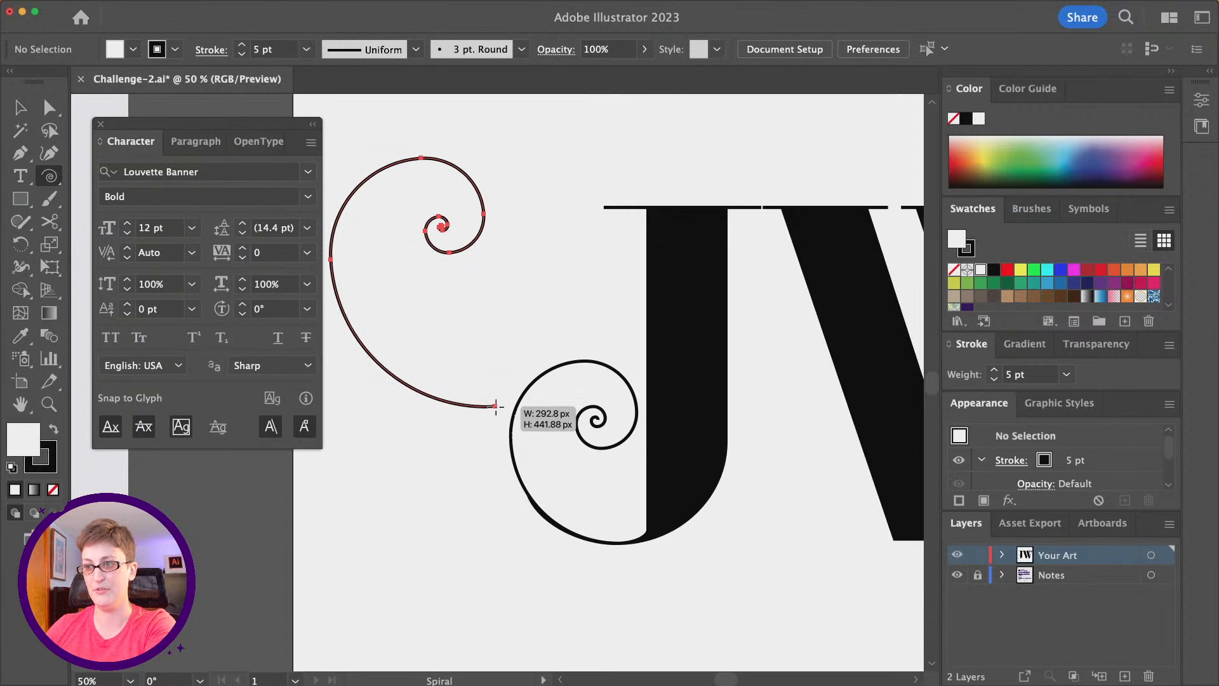
{"action": "key", "text": "Caps_Lock"}
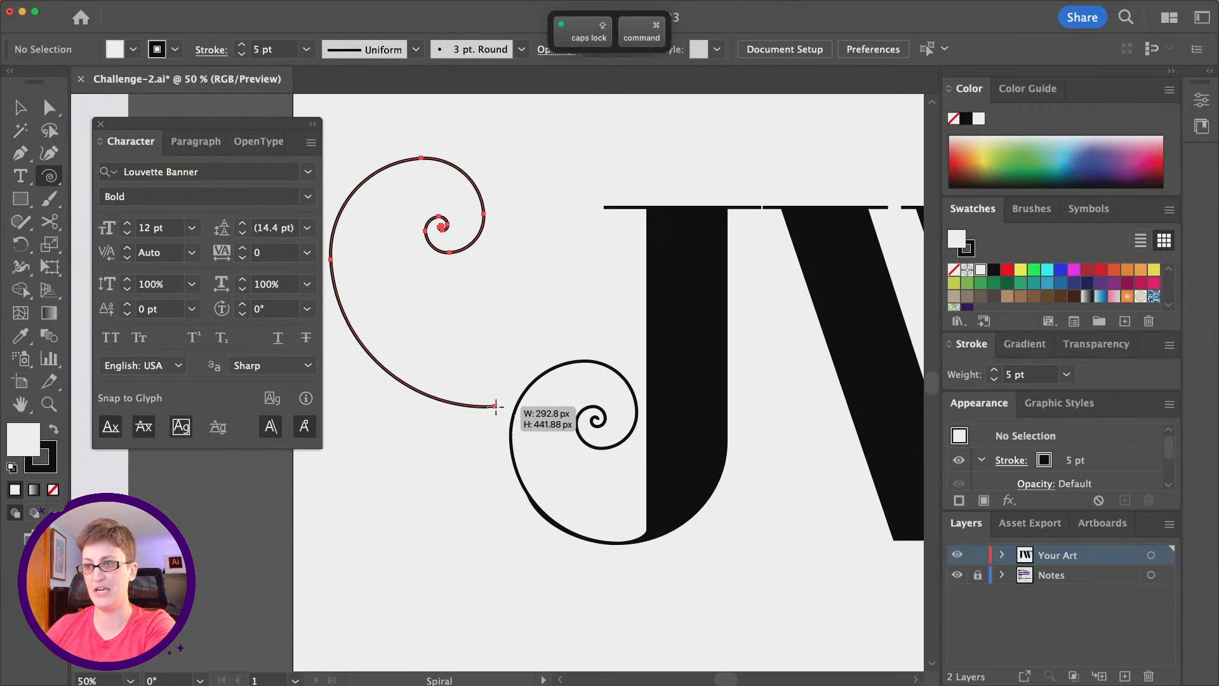
{"action": "key", "text": "Caps_Lock"}
{"action": "key", "text": "shift"}
{"action": "left_click_drag", "start_coordinate": [496, 407], "coordinate": [496, 407]}
{"action": "key", "text": "v"}
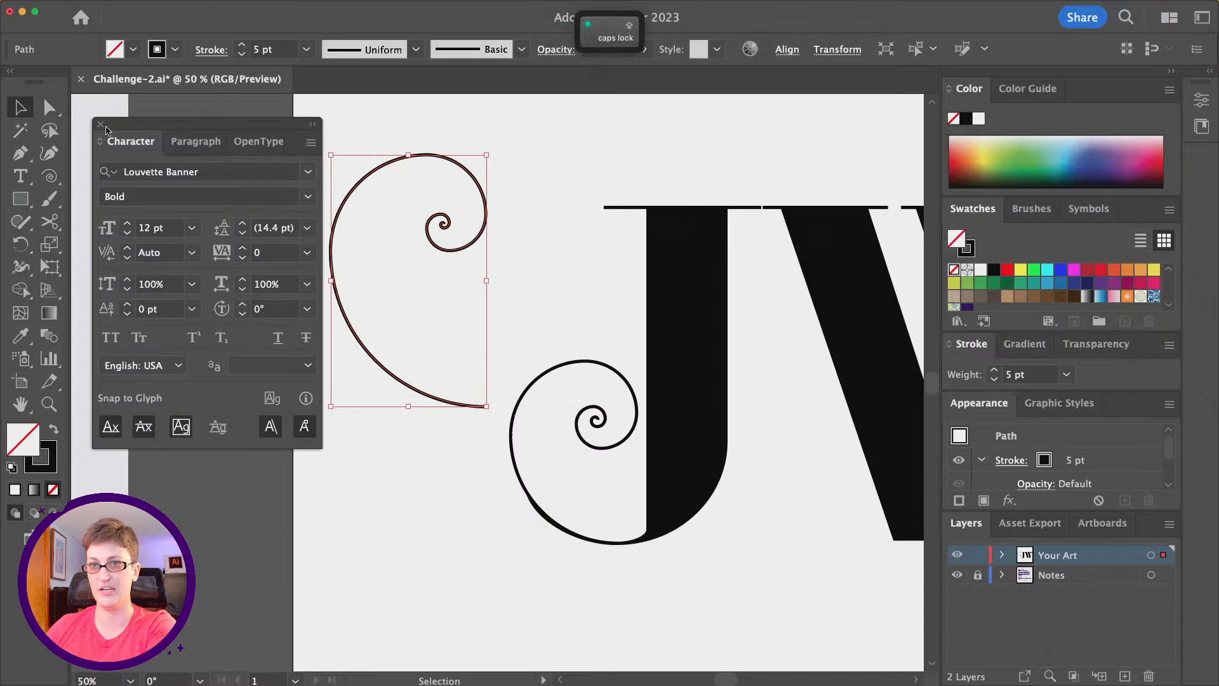
{"action": "left_click_drag", "start_coordinate": [448, 225], "coordinate": [576, 361]}
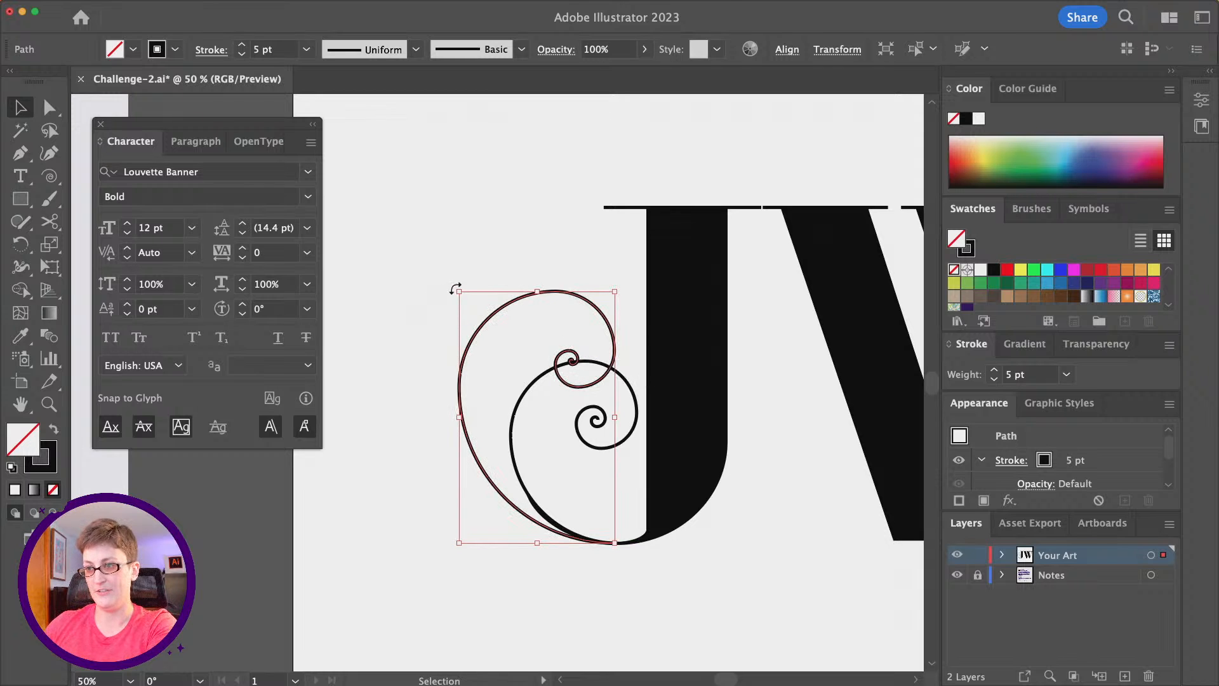
- Enlarge the outer spiral proportionally from its tail so its curl touches the top of the inner spiral, and deselect it
{"action": "left_click_drag", "start_coordinate": [459, 291], "coordinate": [426, 253]}
{"action": "key", "text": "Caps_Lock"}
{"action": "scroll", "coordinate": [582, 475], "scroll_direction": "right", "scroll_amount": 1}
{"action": "scroll", "coordinate": [584, 474], "scroll_direction": "up", "scroll_amount": 2}
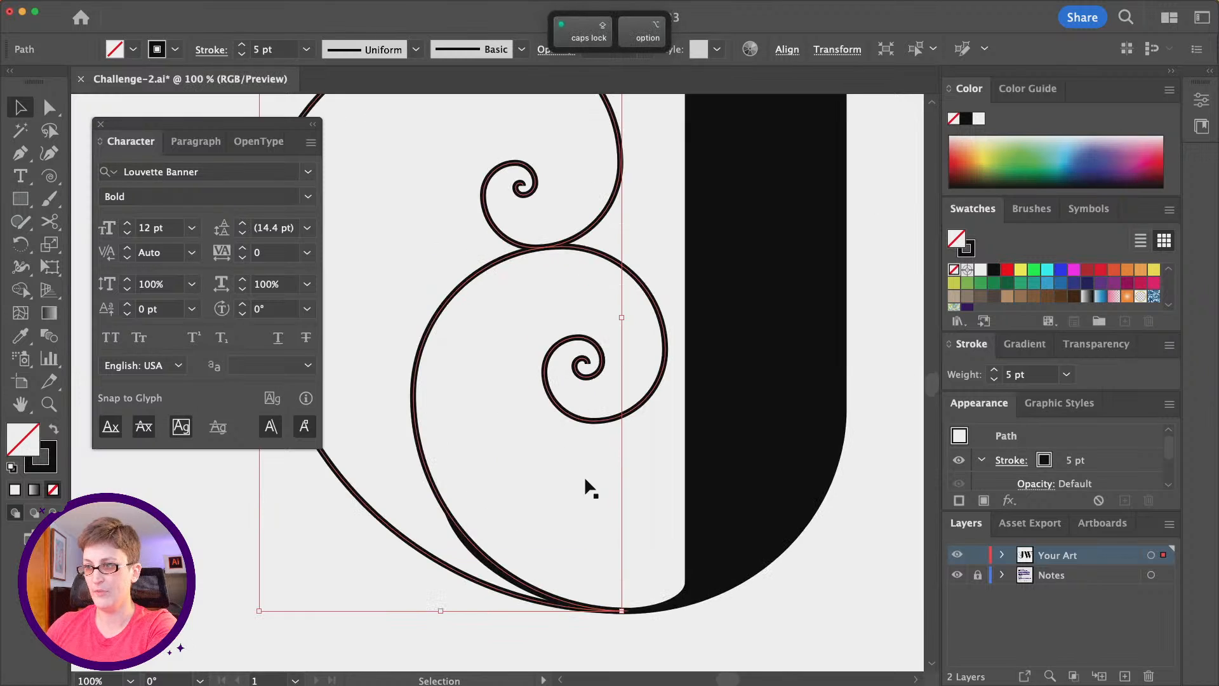
{"action": "left_click", "coordinate": [655, 588]}
{"action": "scroll", "coordinate": [635, 565], "scroll_direction": "down", "scroll_amount": 2}
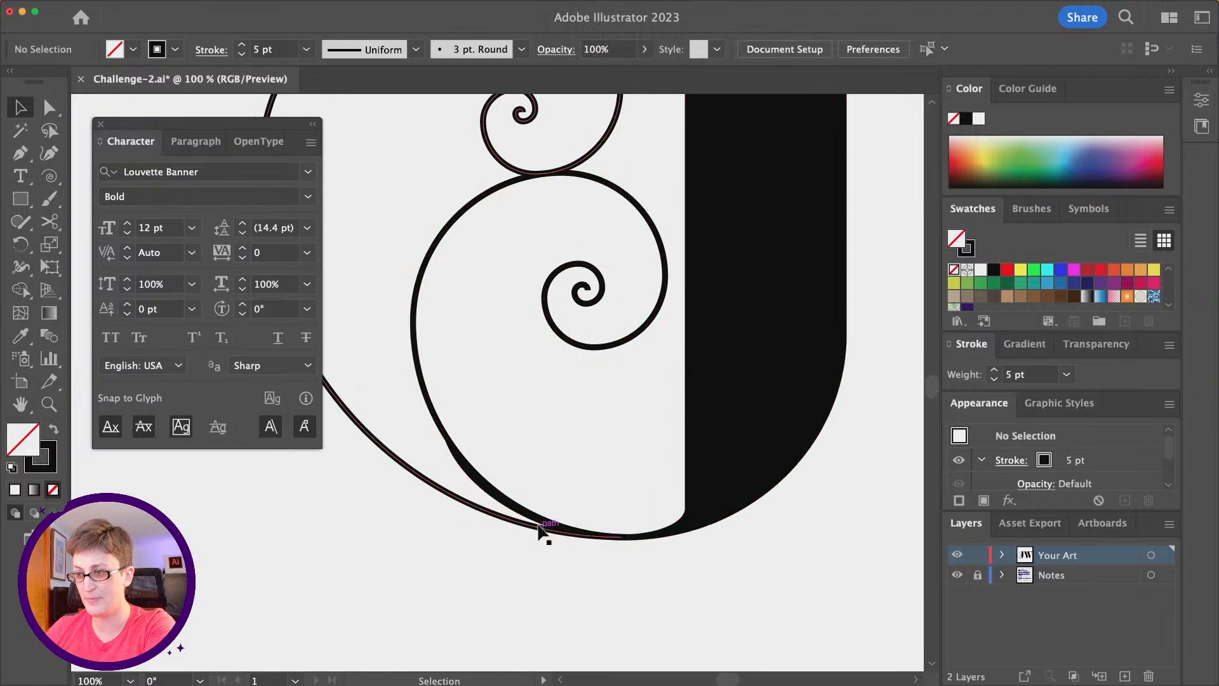
- Examine how the two spirals meet each other and the J's bottom curve at different magnifications
{"action": "scroll", "coordinate": [501, 492], "scroll_direction": "down", "scroll_amount": 3}
{"action": "key", "text": "Caps_Lock"}
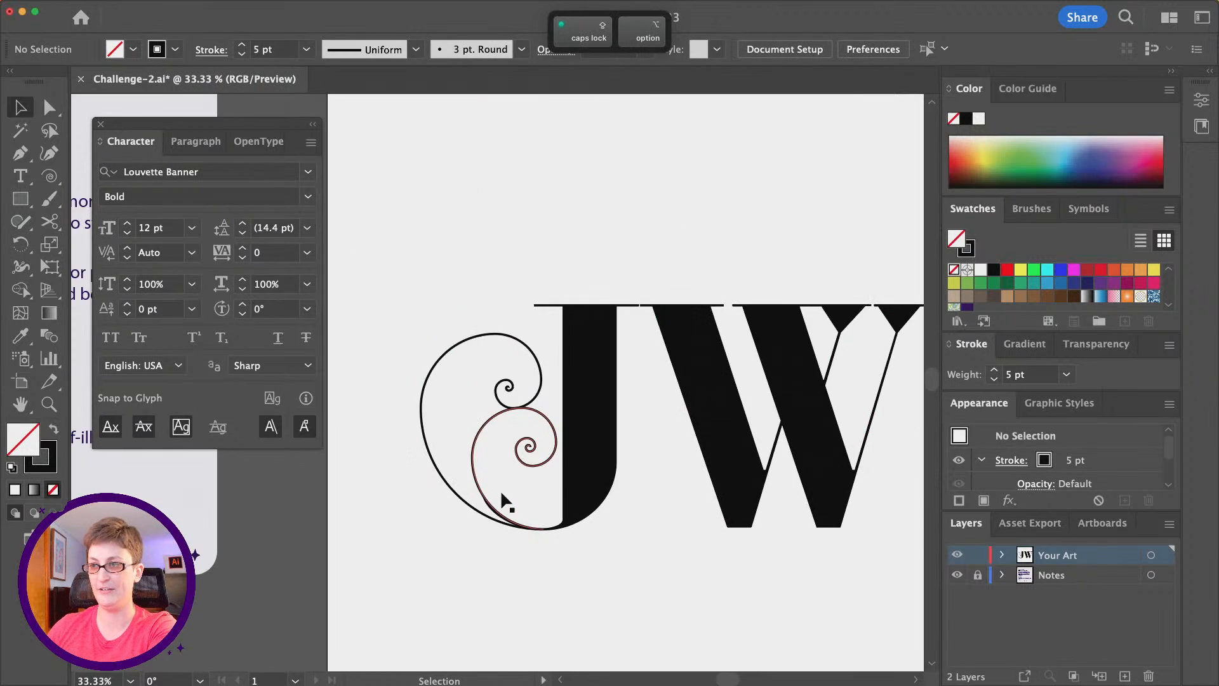
{"action": "scroll", "coordinate": [502, 494], "scroll_direction": "up", "scroll_amount": 2}
{"action": "scroll", "coordinate": [501, 494], "scroll_direction": "up", "scroll_amount": 1}
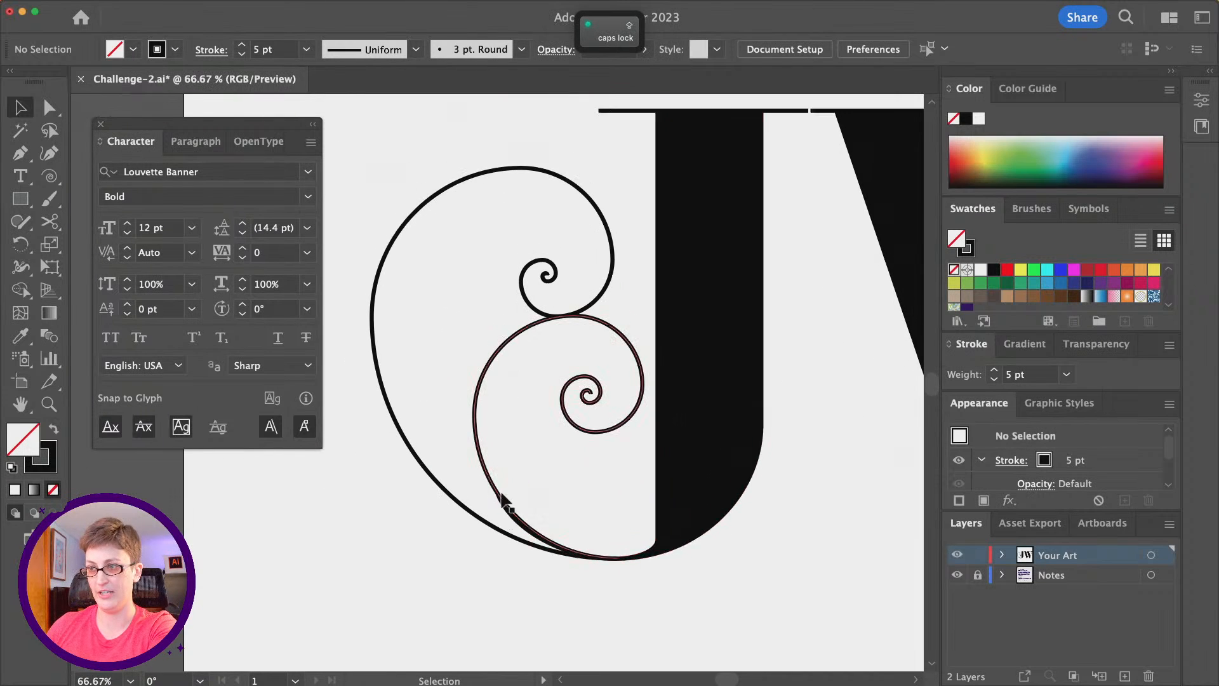
{"action": "key", "text": "Caps_Lock"}
{"action": "scroll", "coordinate": [551, 355], "scroll_direction": "up", "scroll_amount": 1}
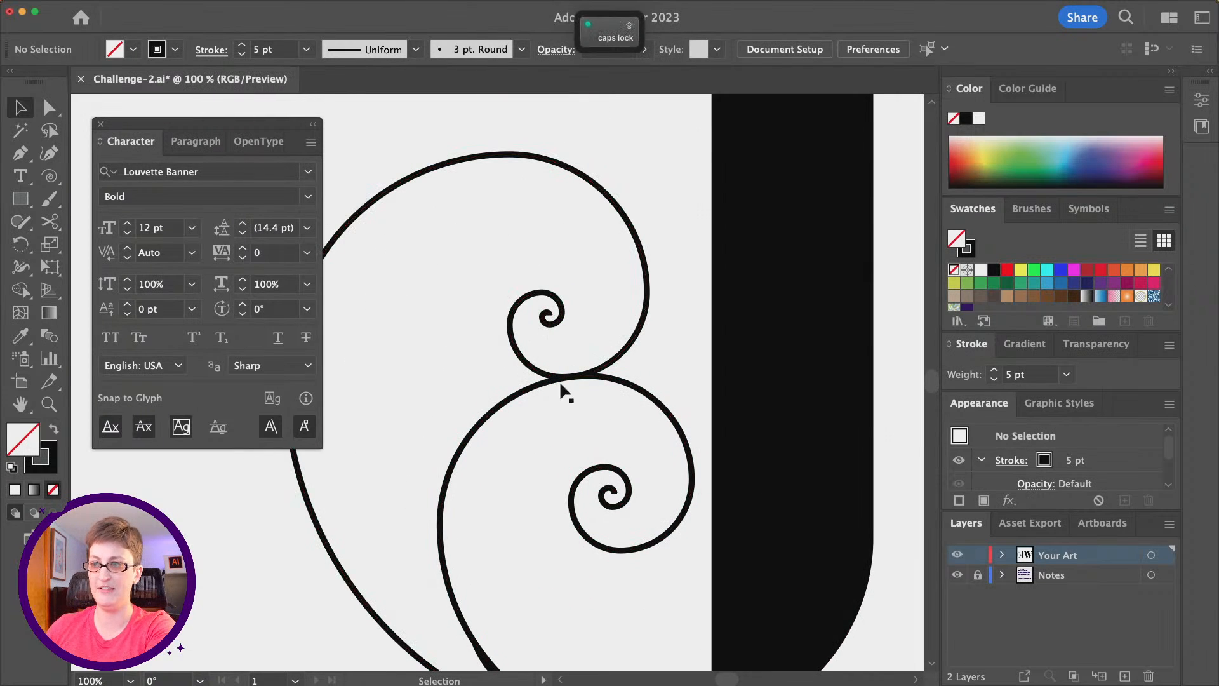
{"action": "scroll", "coordinate": [613, 499], "scroll_direction": "up", "scroll_amount": 2}
{"action": "scroll", "coordinate": [613, 499], "scroll_direction": "left", "scroll_amount": 1}
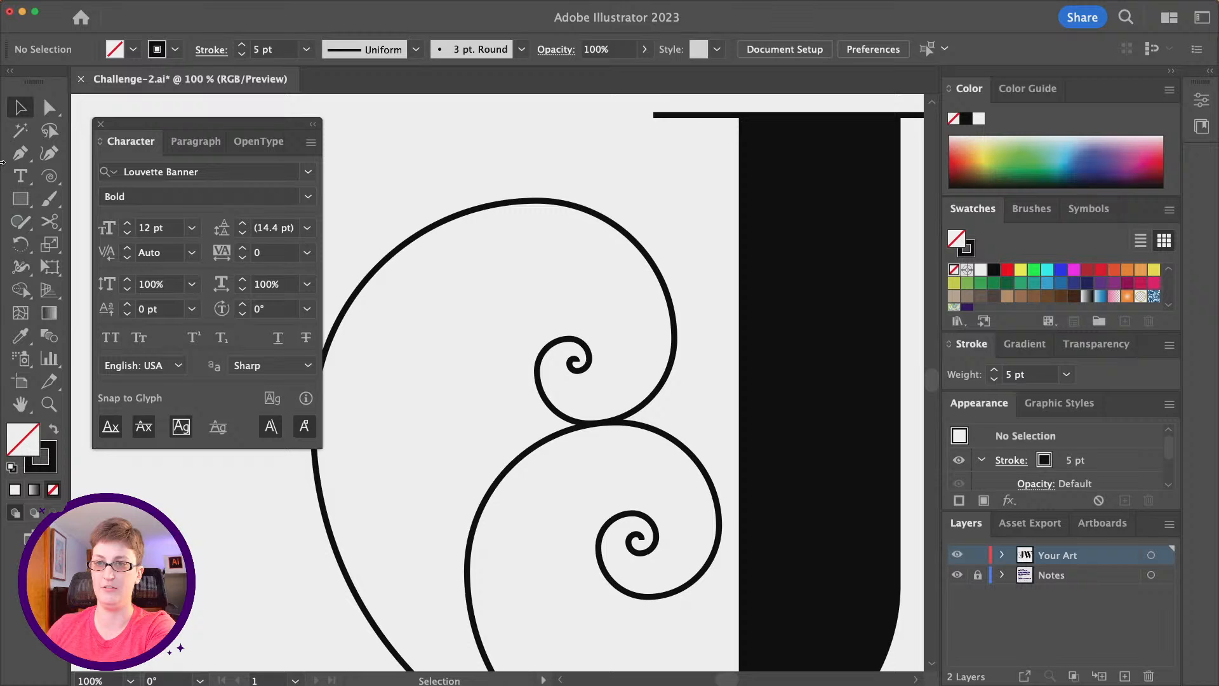
- Draw a small circle inside the upper spiral and swap its fill and stroke to make it solid black
{"action": "left_click", "coordinate": [51, 184]}
{"action": "left_click", "coordinate": [21, 201]}
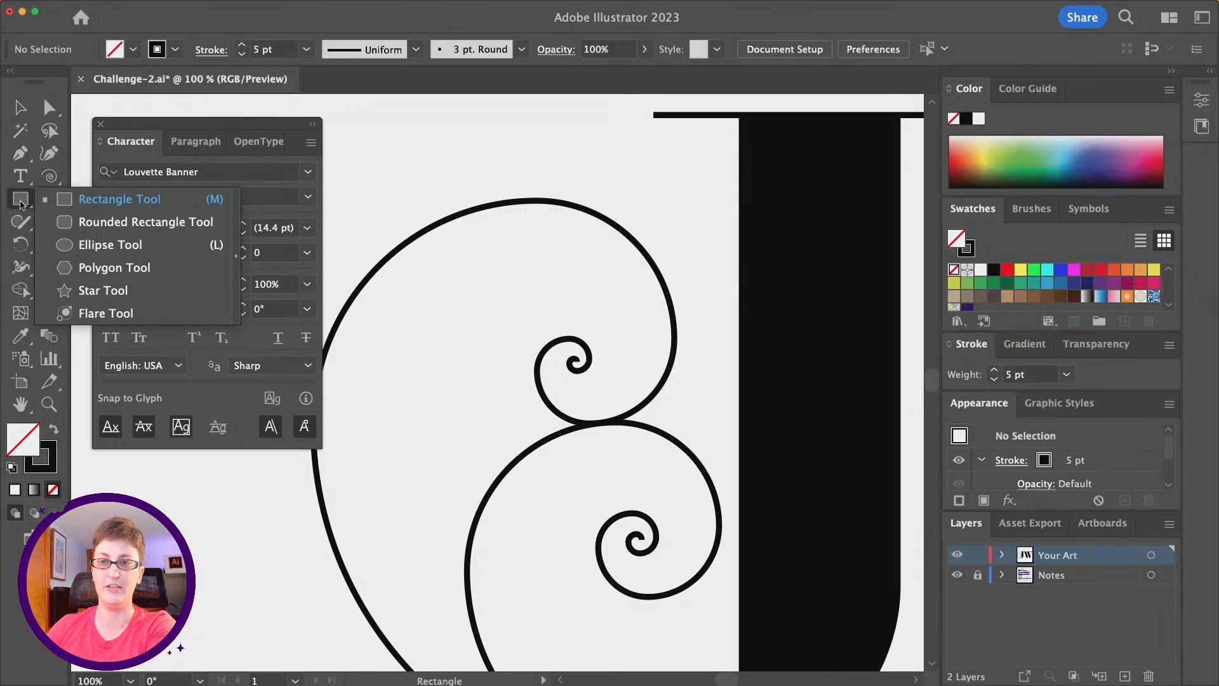
{"action": "left_click", "coordinate": [110, 245]}
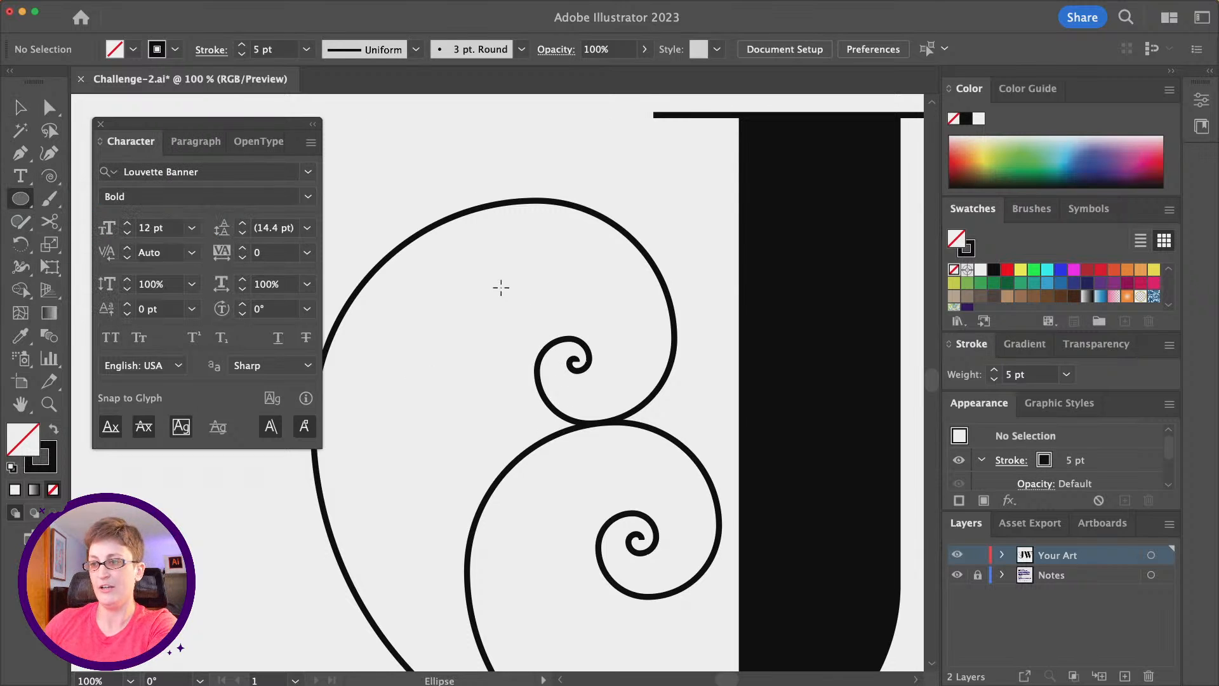
{"action": "left_click_drag", "start_coordinate": [500, 286], "coordinate": [527, 314]}
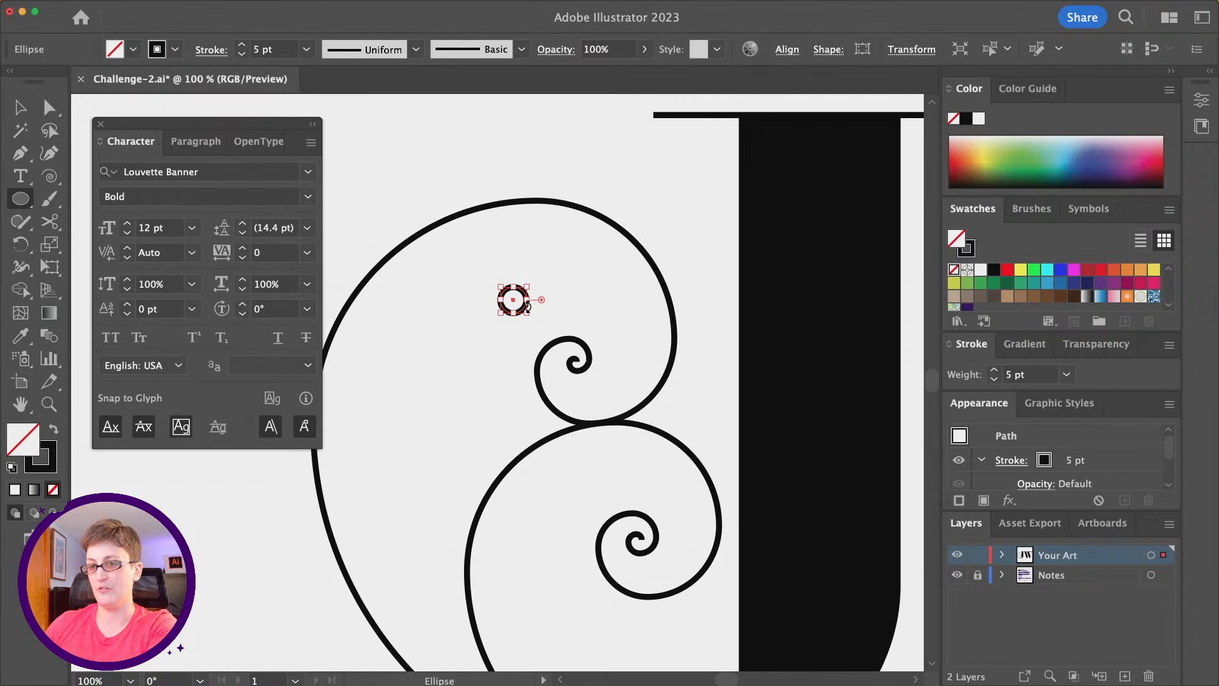
{"action": "key", "text": "Caps_Lock"}
{"action": "left_click", "coordinate": [54, 434]}
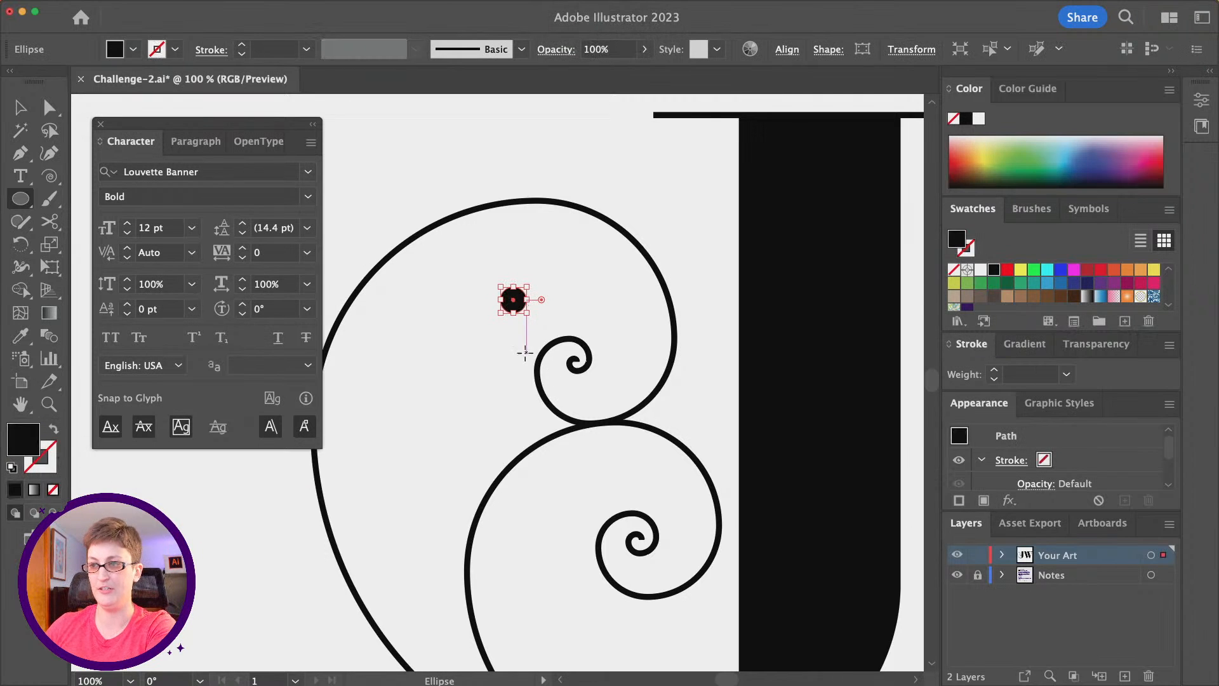
- Move the black circle onto the inner end of the upper spiral
{"action": "left_click", "coordinate": [50, 402]}
{"action": "left_click", "coordinate": [596, 360]}
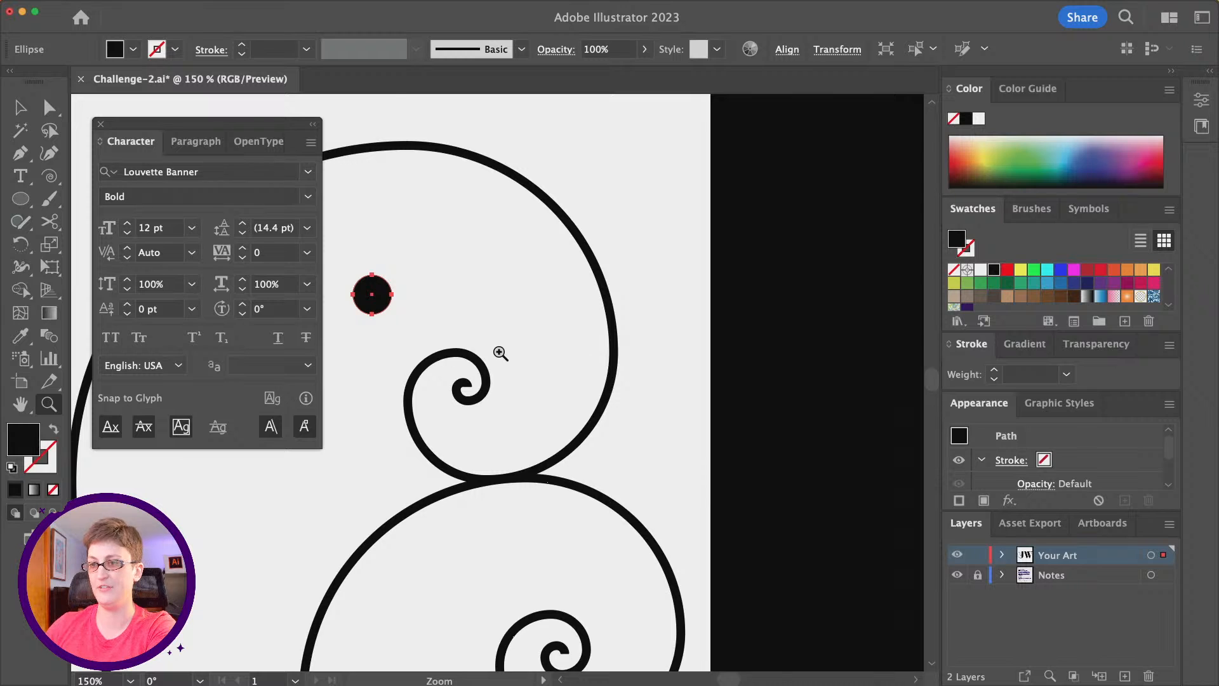
{"action": "left_click", "coordinate": [500, 353]}
{"action": "scroll", "coordinate": [500, 354], "scroll_direction": "left", "scroll_amount": 5}
{"action": "left_click", "coordinate": [21, 107]}
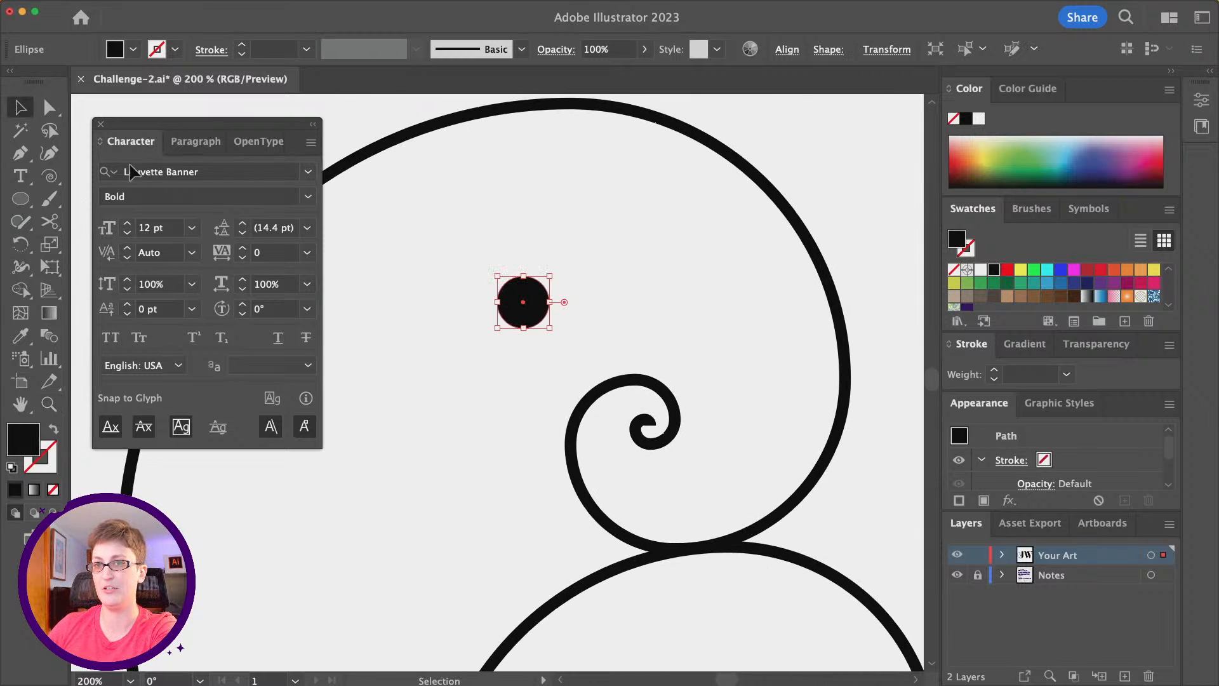
{"action": "left_click_drag", "start_coordinate": [532, 316], "coordinate": [661, 435]}
- Draw a second small solid black circle over the inner end of the lower spiral, and deselect it
{"action": "scroll", "coordinate": [663, 448], "scroll_direction": "down", "scroll_amount": 2}
{"action": "scroll", "coordinate": [662, 448], "scroll_direction": "down", "scroll_amount": 5}
{"action": "scroll", "coordinate": [662, 448], "scroll_direction": "right", "scroll_amount": 3}
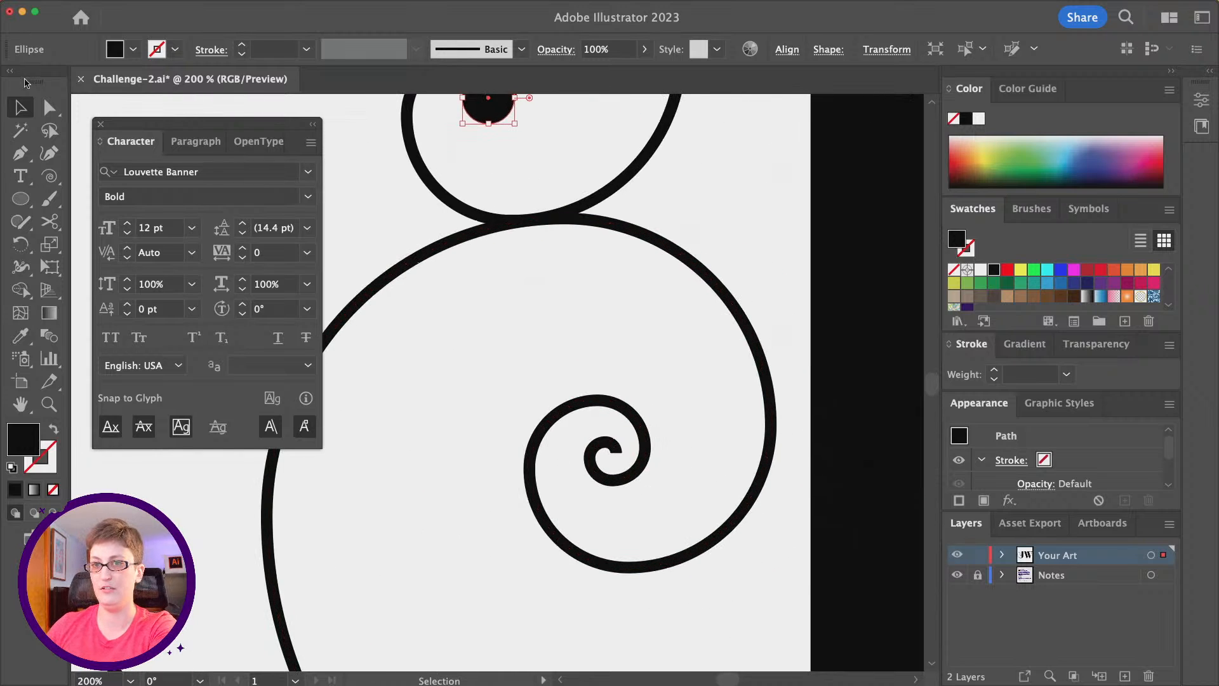
{"action": "left_click", "coordinate": [21, 198]}
{"action": "left_click_drag", "start_coordinate": [584, 438], "coordinate": [602, 458]}
{"action": "key", "text": "v"}
{"action": "scroll", "coordinate": [601, 440], "scroll_direction": "down", "scroll_amount": 5}
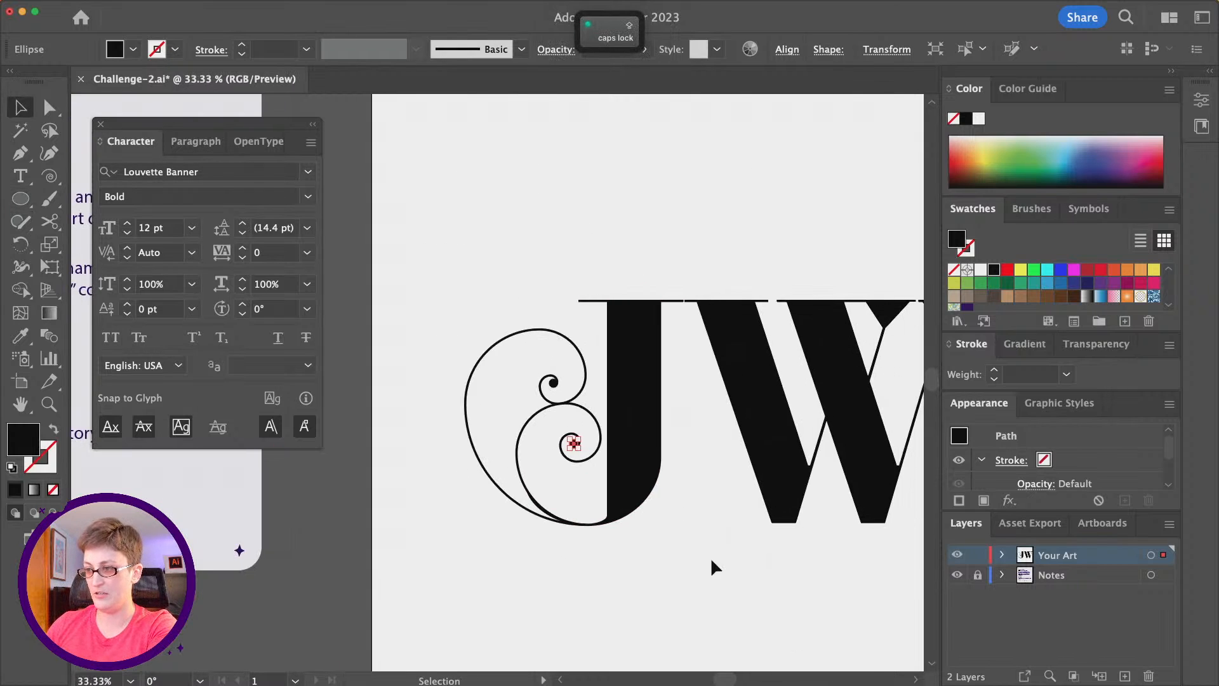
{"action": "left_click", "coordinate": [580, 556]}
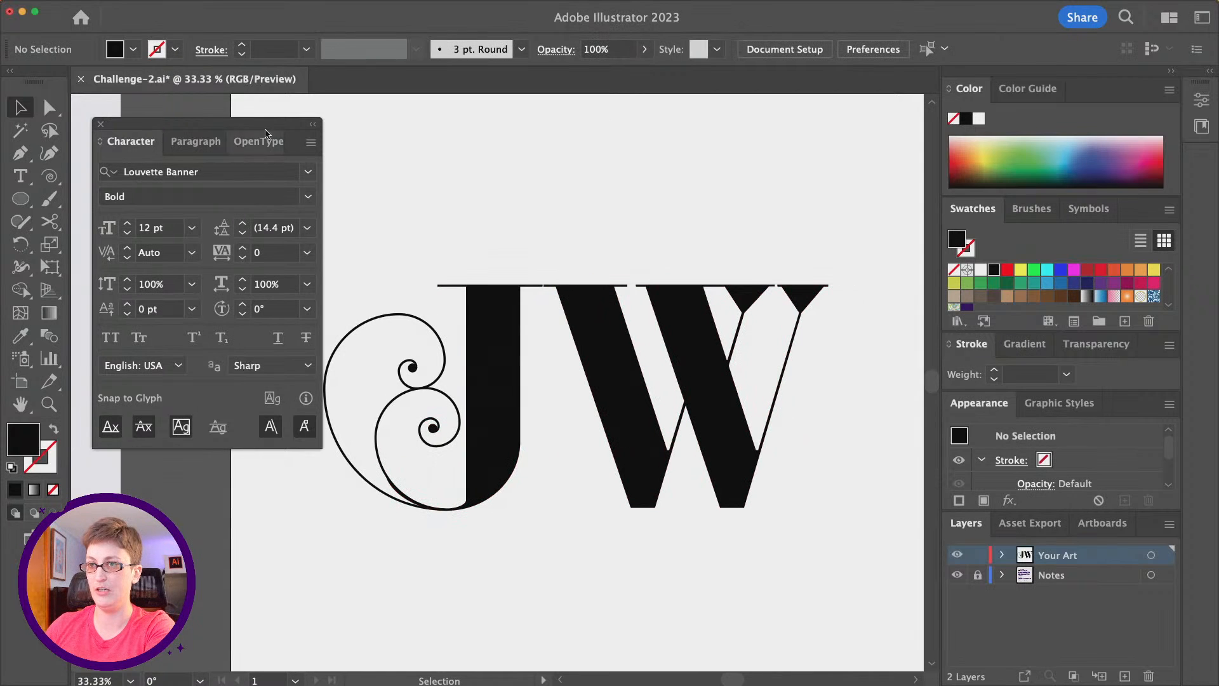
- Collapse the floating Character panel group to free up space around the monogram
{"action": "left_click", "coordinate": [311, 124]}
{"action": "scroll", "coordinate": [757, 557], "scroll_direction": "right", "scroll_amount": 1}
{"action": "scroll", "coordinate": [756, 555], "scroll_direction": "right", "scroll_amount": 1}
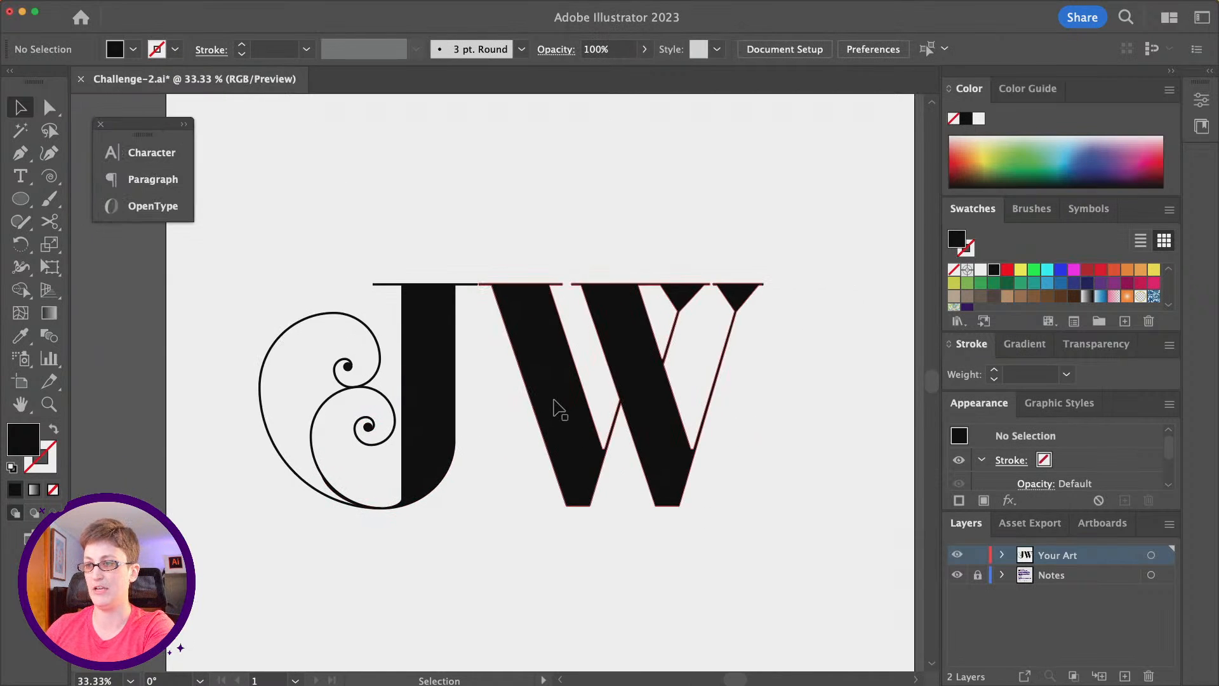
{"action": "scroll", "coordinate": [553, 400], "scroll_direction": "up", "scroll_amount": 1}
{"action": "scroll", "coordinate": [553, 400], "scroll_direction": "left", "scroll_amount": 1}
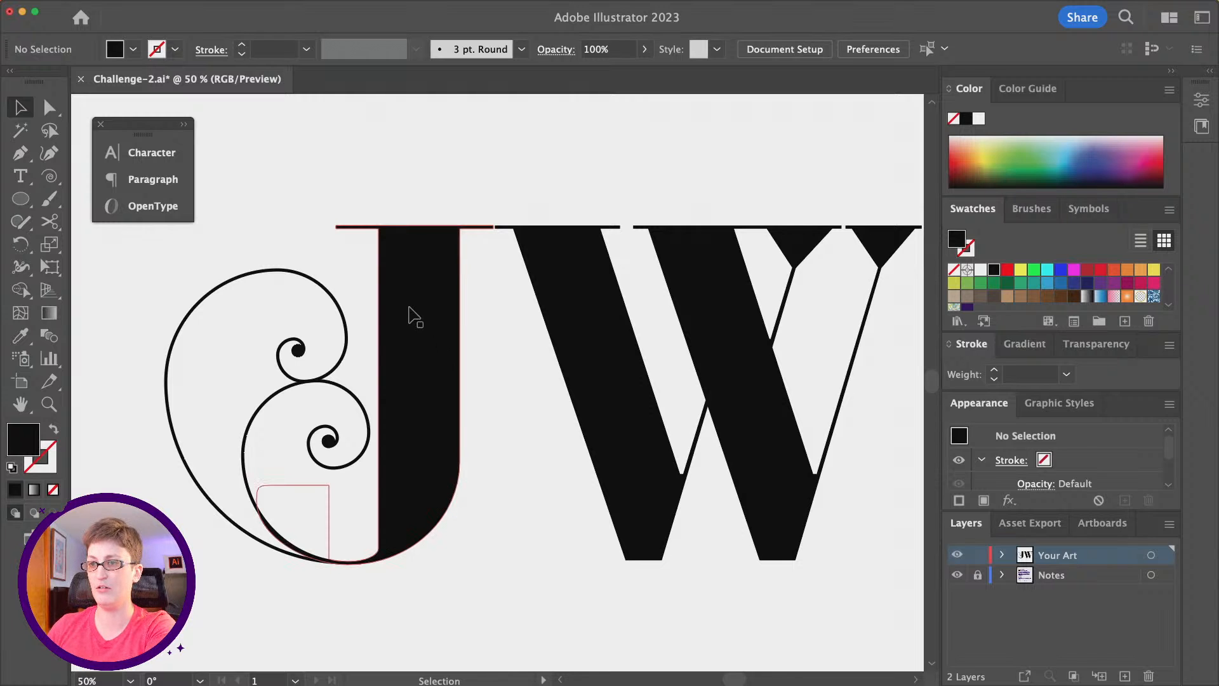
- Round all the corners where the stems of the J and W meet their top serifs to about 21 px, and deselect the letters
{"action": "scroll", "coordinate": [408, 305], "scroll_direction": "up", "scroll_amount": 1}
{"action": "scroll", "coordinate": [408, 305], "scroll_direction": "up", "scroll_amount": 1}
{"action": "scroll", "coordinate": [702, 362], "scroll_direction": "right", "scroll_amount": 5}
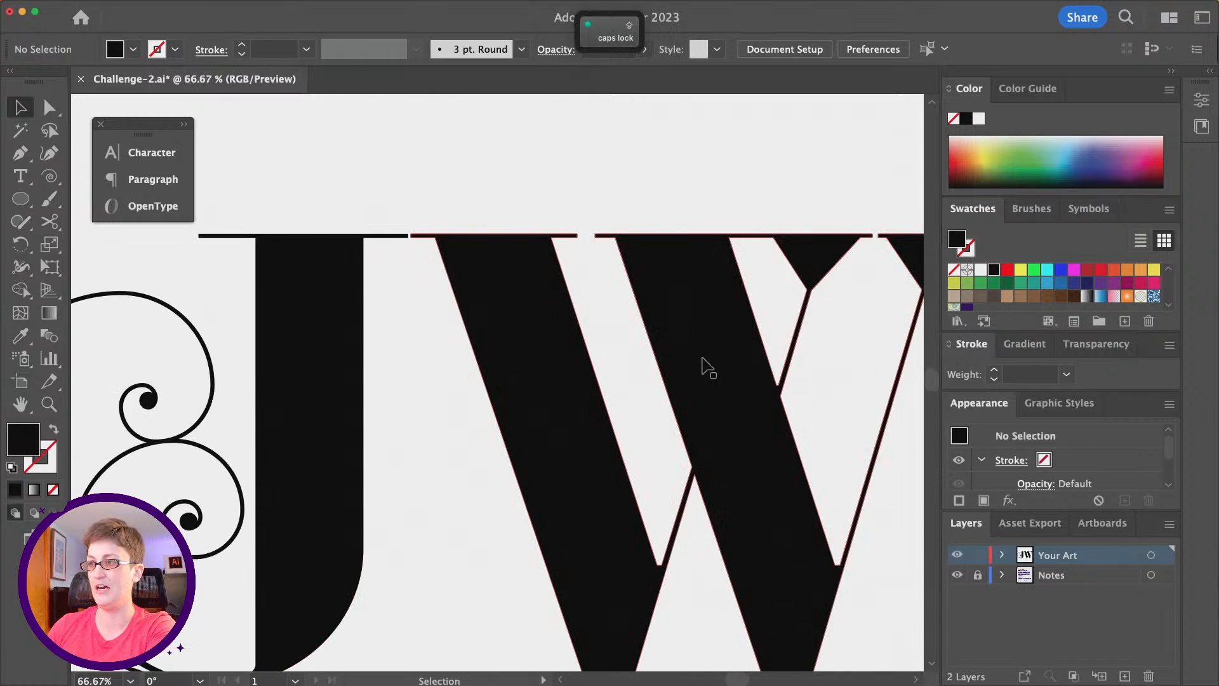
{"action": "scroll", "coordinate": [550, 235], "scroll_direction": "left", "scroll_amount": 4}
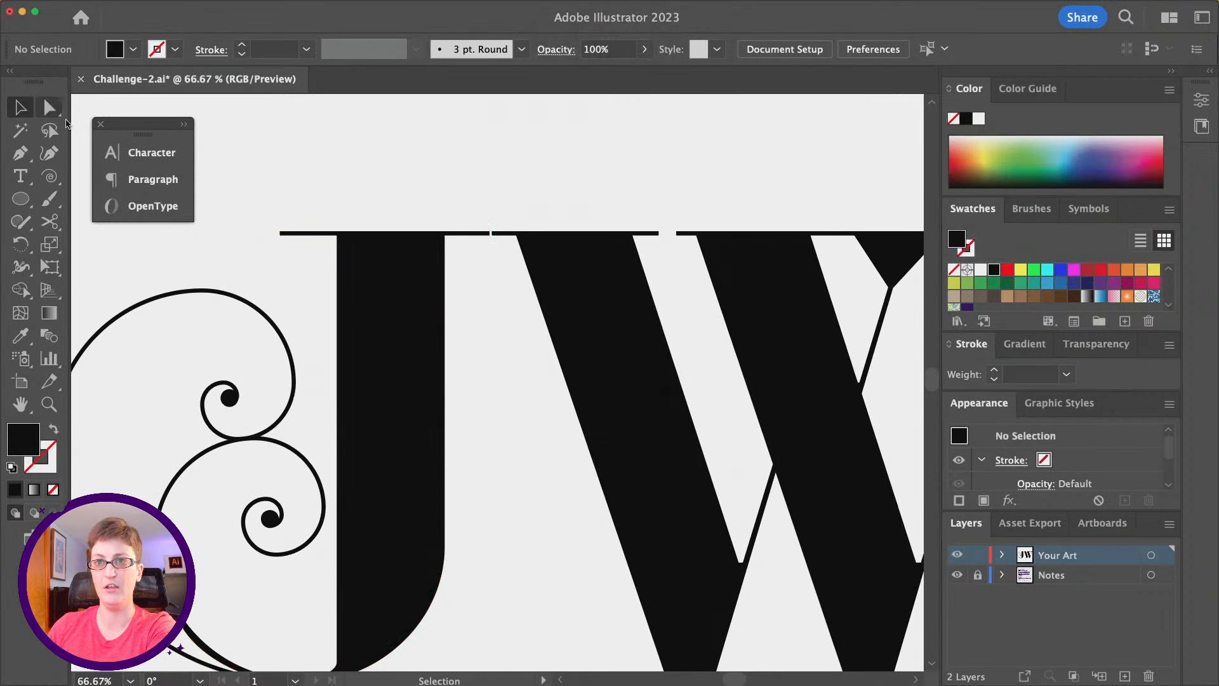
{"action": "left_click", "coordinate": [50, 109]}
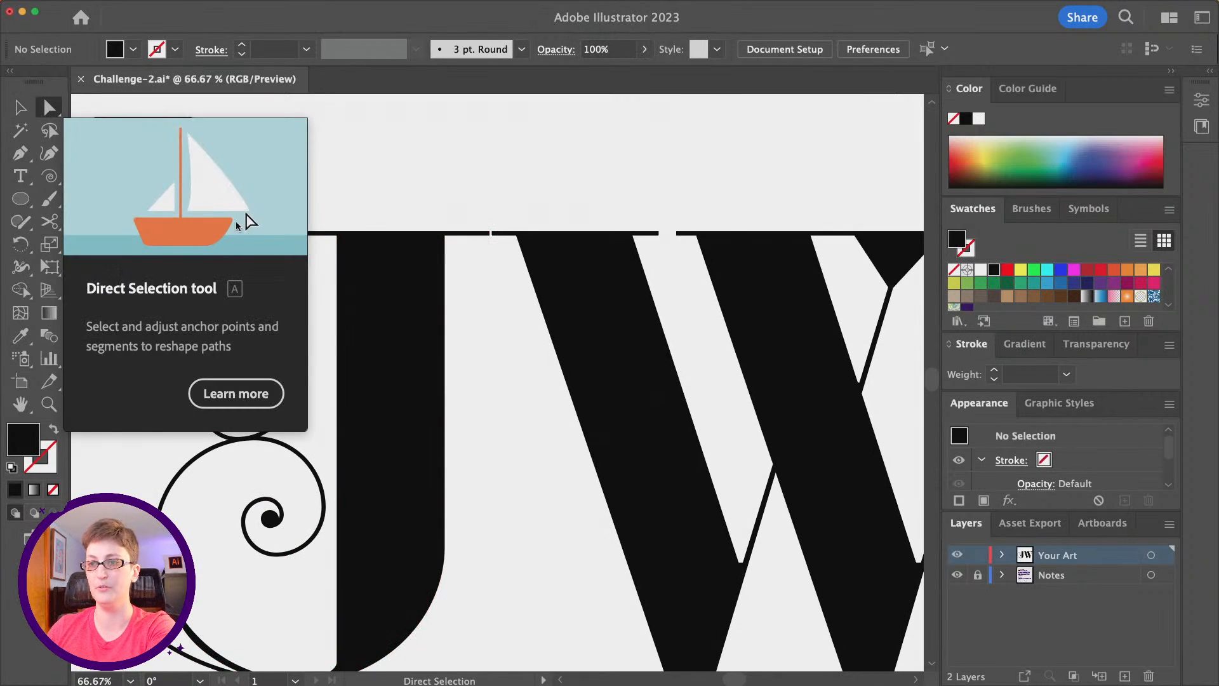
{"action": "left_click", "coordinate": [338, 236]}
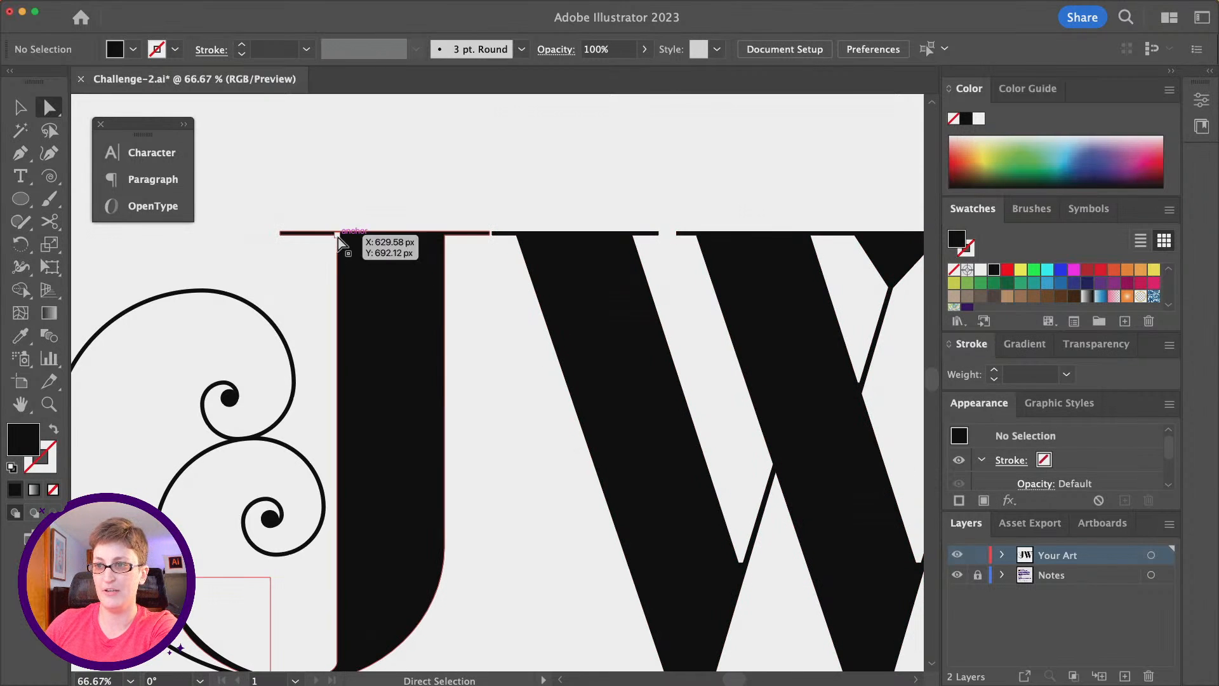
{"action": "left_click", "coordinate": [445, 235], "text": "shift"}
{"action": "left_click", "coordinate": [515, 236], "text": "shift"}
{"action": "left_click", "coordinate": [632, 235], "text": "shift"}
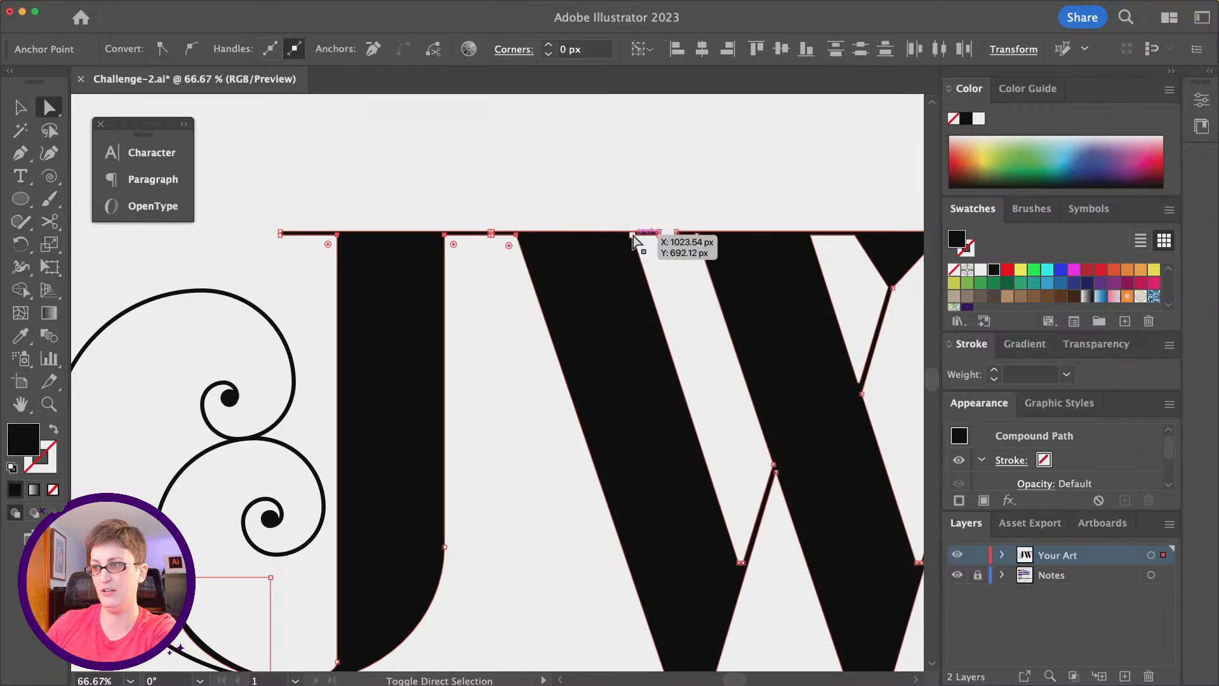
{"action": "left_click", "coordinate": [698, 236], "text": "shift"}
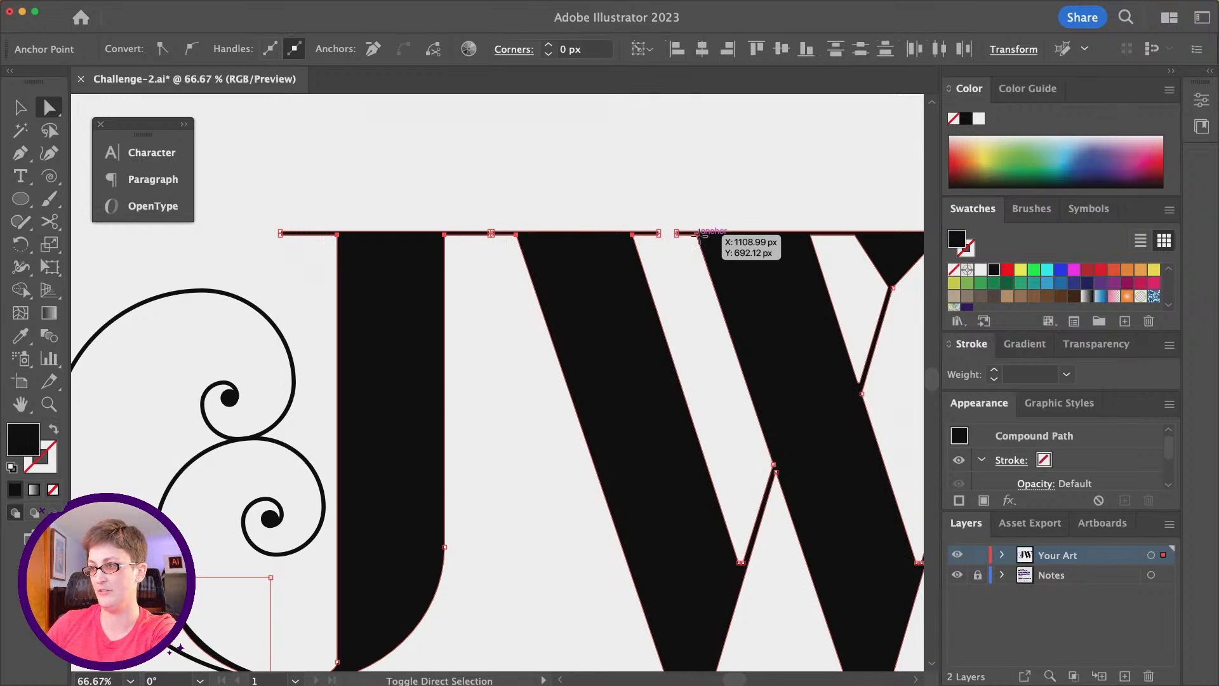
{"action": "scroll", "coordinate": [699, 237], "scroll_direction": "right", "scroll_amount": 5}
{"action": "left_click", "coordinate": [512, 237], "text": "shift"}
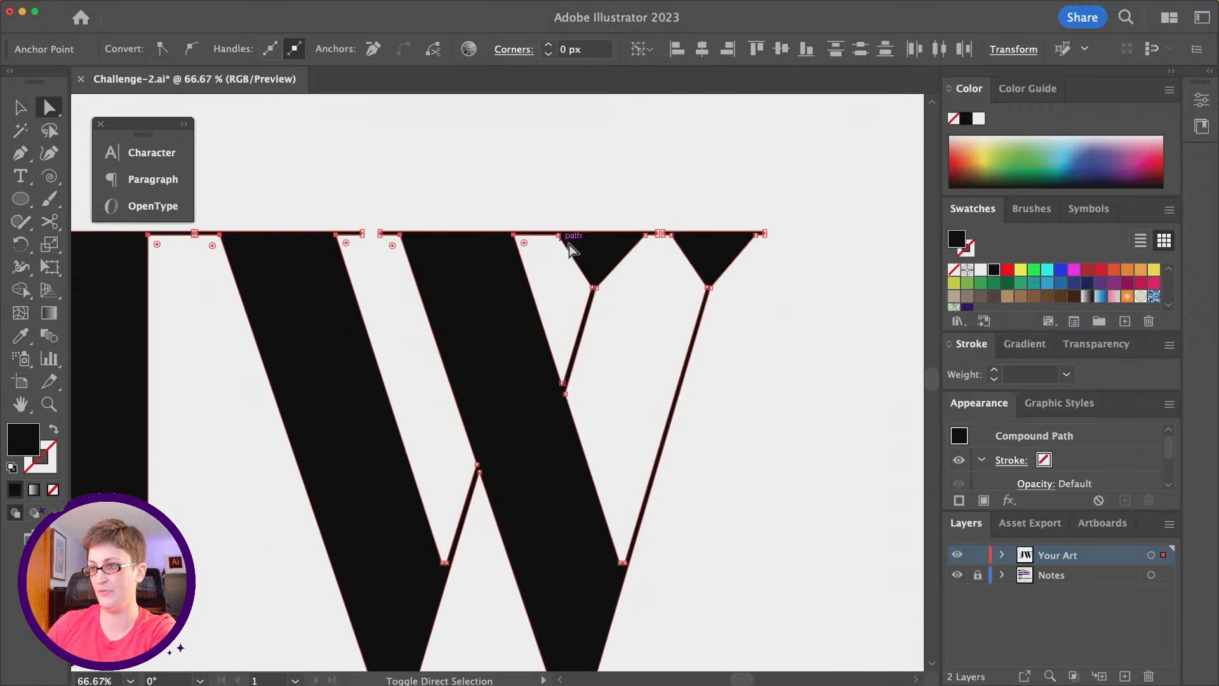
{"action": "left_click", "coordinate": [558, 236], "text": "shift"}
{"action": "left_click", "coordinate": [645, 236], "text": "shift"}
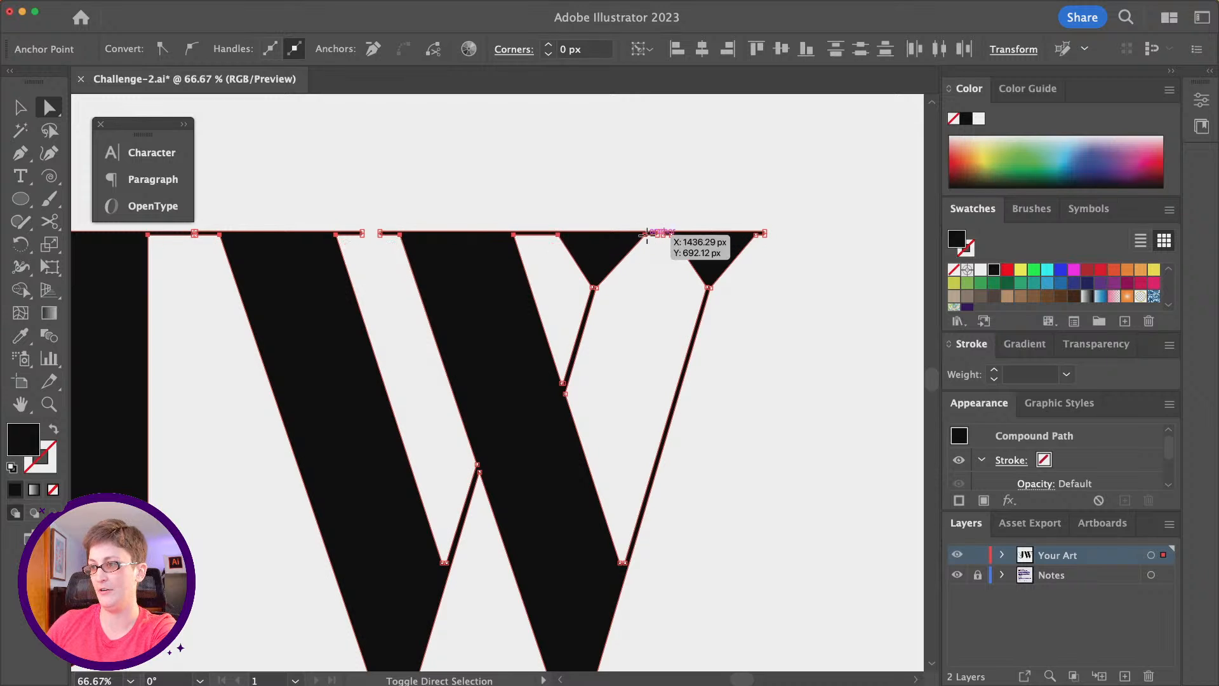
{"action": "left_click", "coordinate": [672, 235], "text": "shift"}
{"action": "left_click", "coordinate": [764, 233], "text": "shift"}
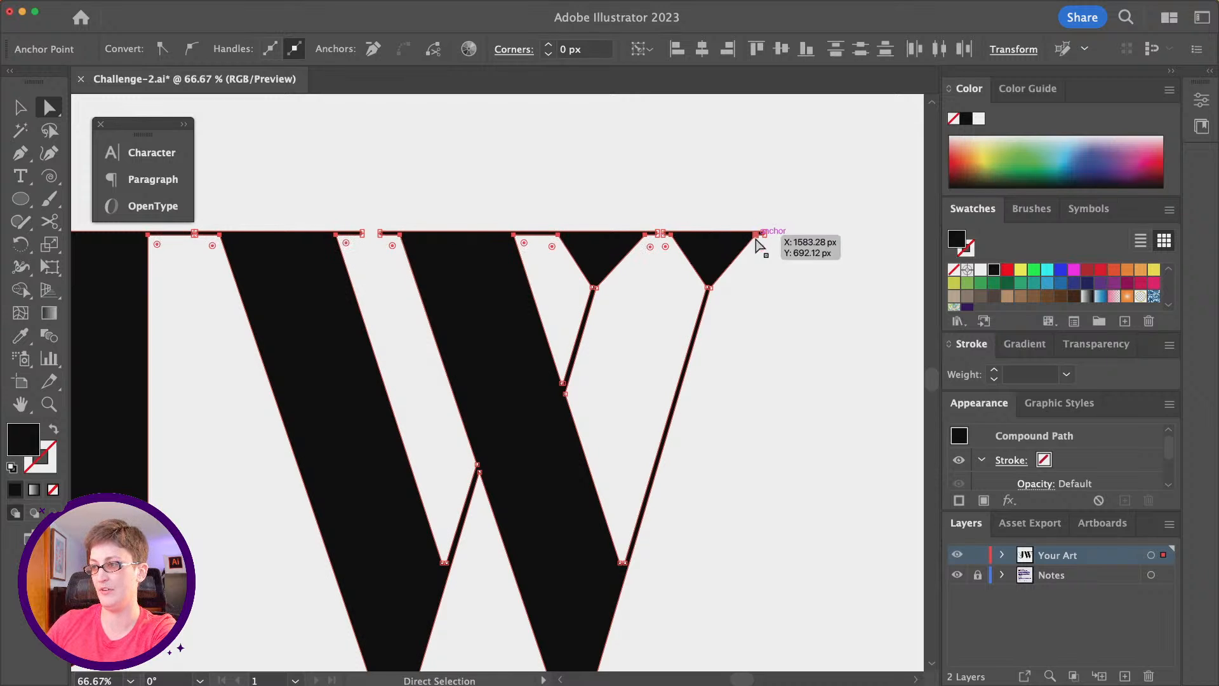
{"action": "key", "text": "Caps_Lock"}
{"action": "left_click_drag", "start_coordinate": [762, 251], "coordinate": [798, 300]}
{"action": "scroll", "coordinate": [394, 270], "scroll_direction": "left", "scroll_amount": 10}
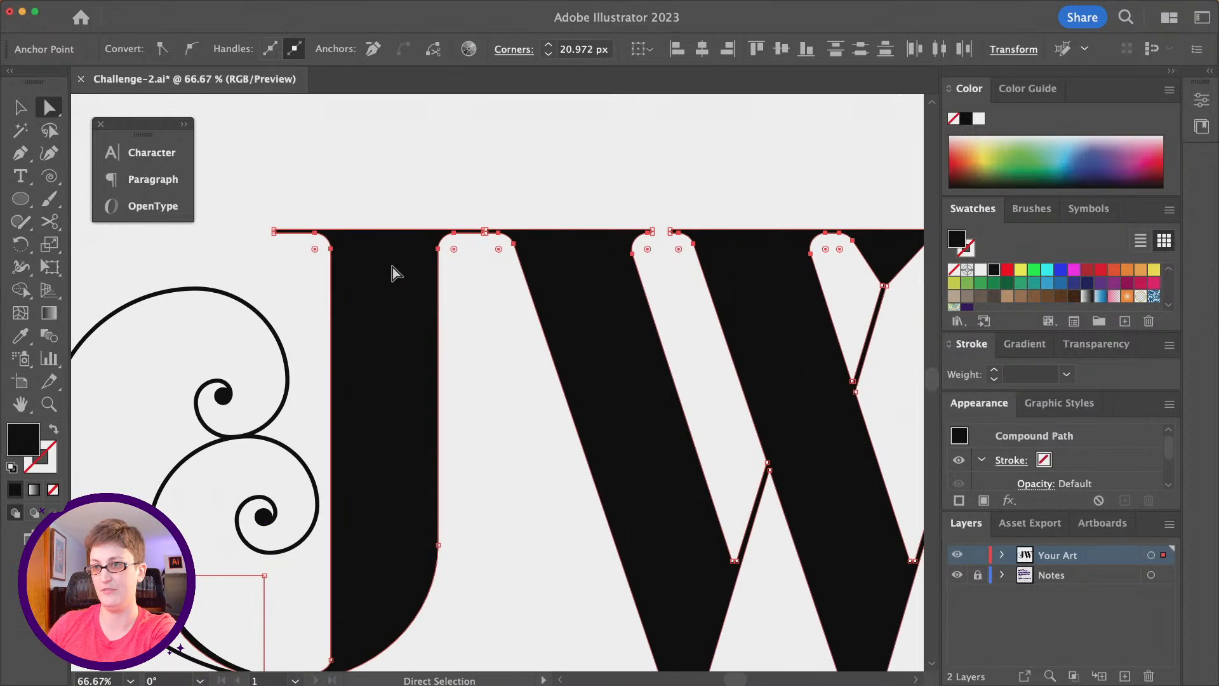
{"action": "left_click", "coordinate": [478, 362]}
{"action": "key", "text": "Caps_Lock"}
{"action": "key", "text": "super+minus"}
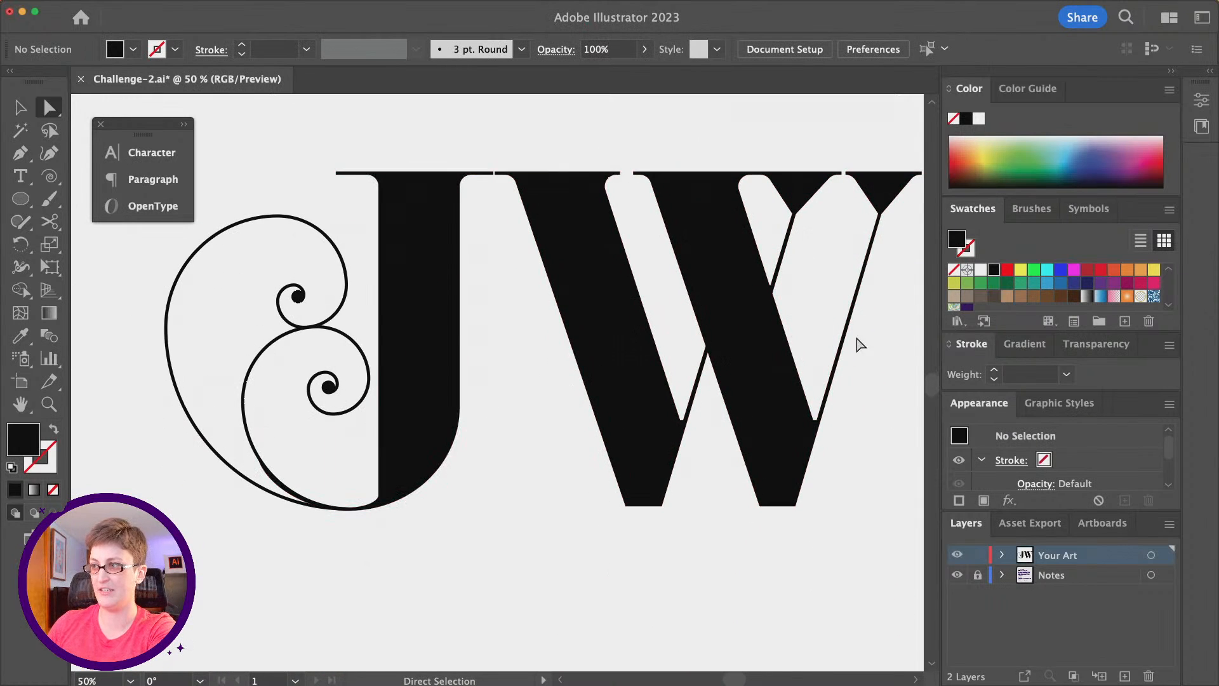
- Cut the J's outline at the two anchor points at its base with Scissors, and delete the leftover hook piece
{"action": "scroll", "coordinate": [854, 343], "scroll_direction": "right", "scroll_amount": 2}
{"action": "key", "text": "Caps_Lock"}
{"action": "scroll", "coordinate": [309, 492], "scroll_direction": "up", "scroll_amount": 6}
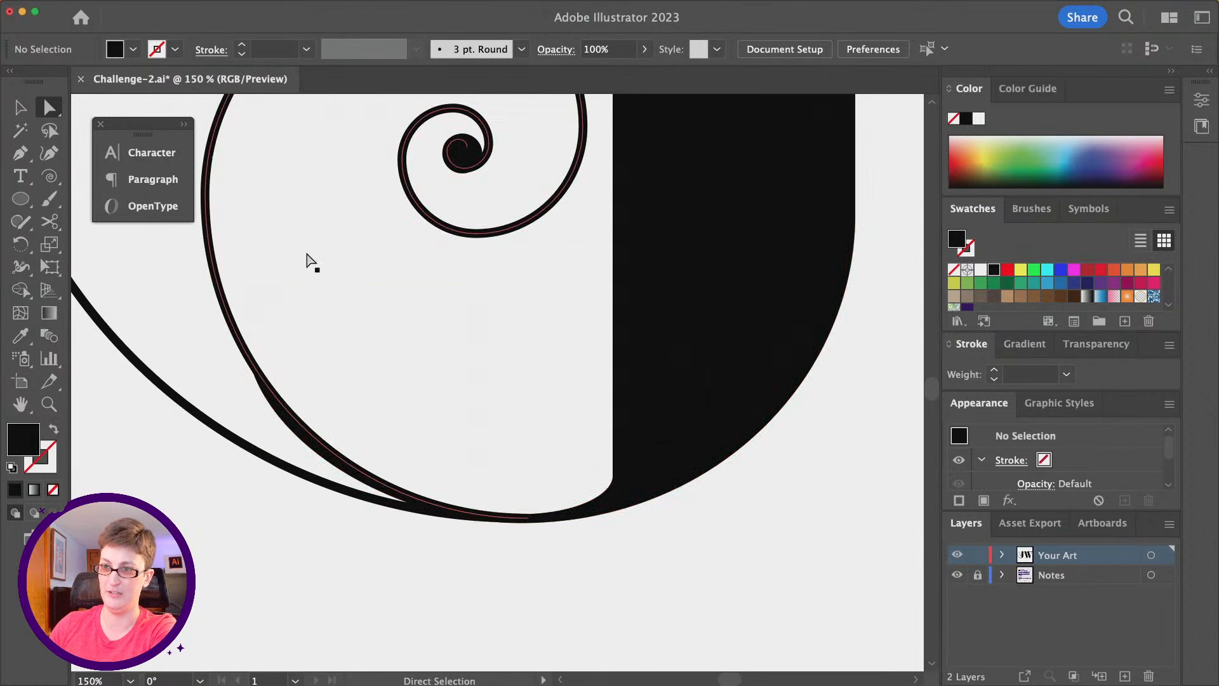
{"action": "left_click", "coordinate": [675, 384]}
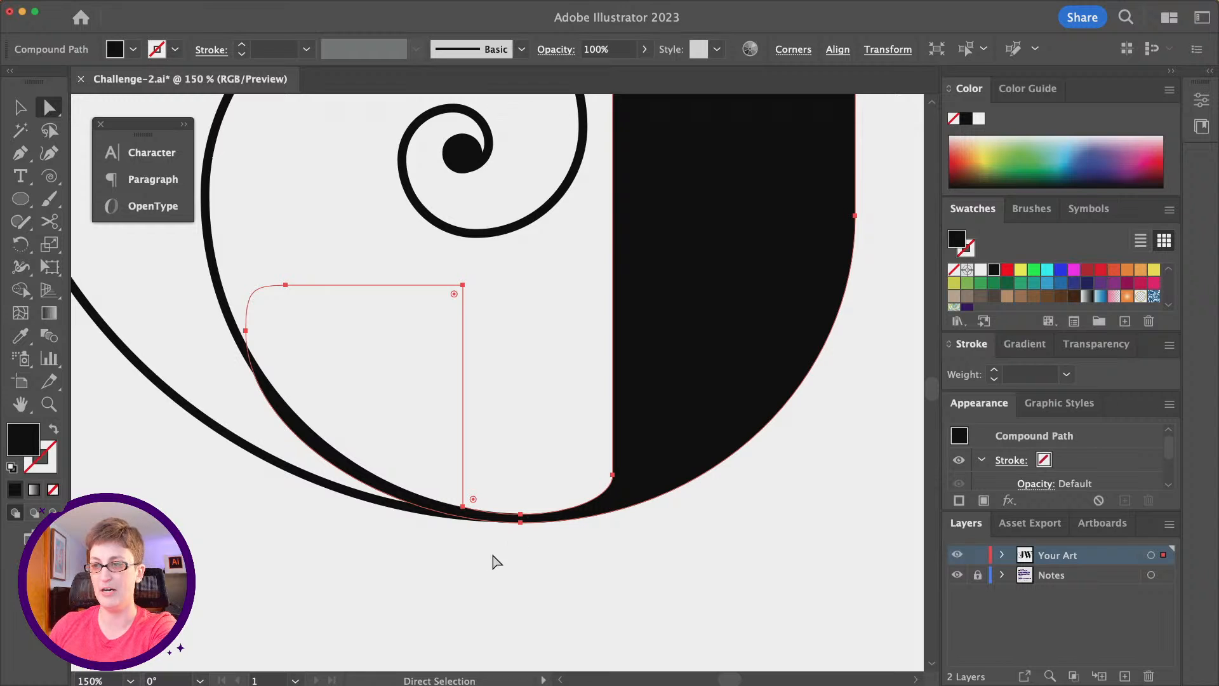
{"action": "left_click", "coordinate": [49, 223]}
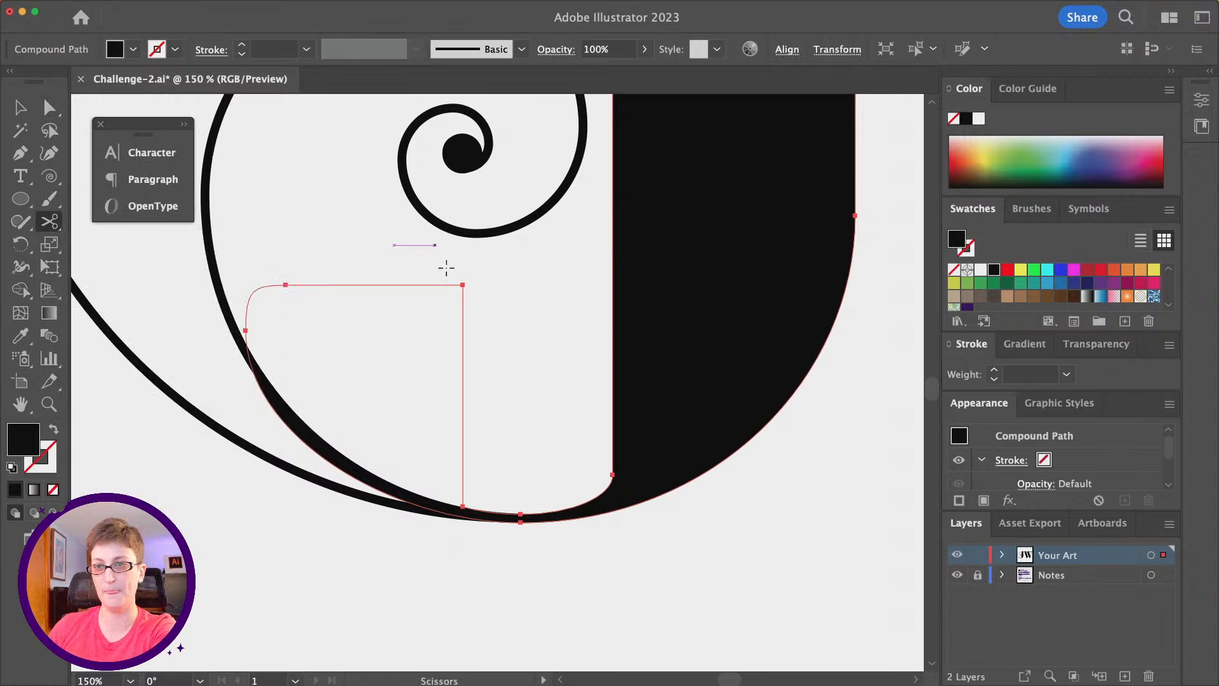
{"action": "left_click", "coordinate": [520, 514]}
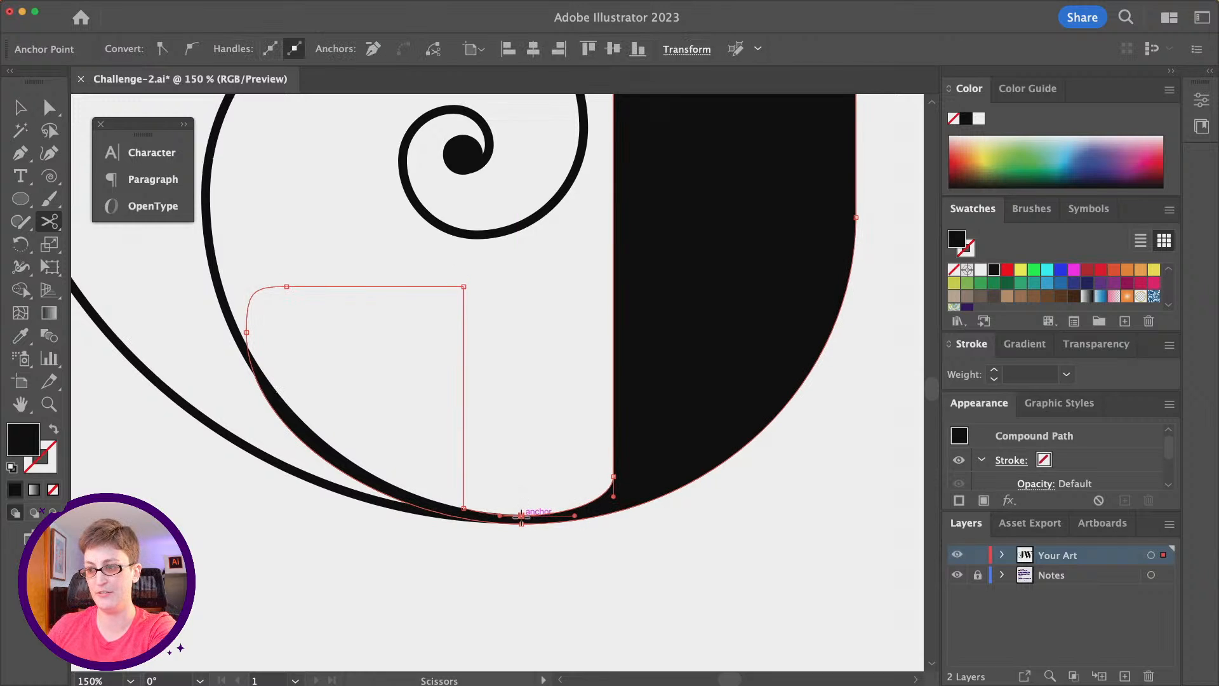
{"action": "left_click", "coordinate": [520, 524]}
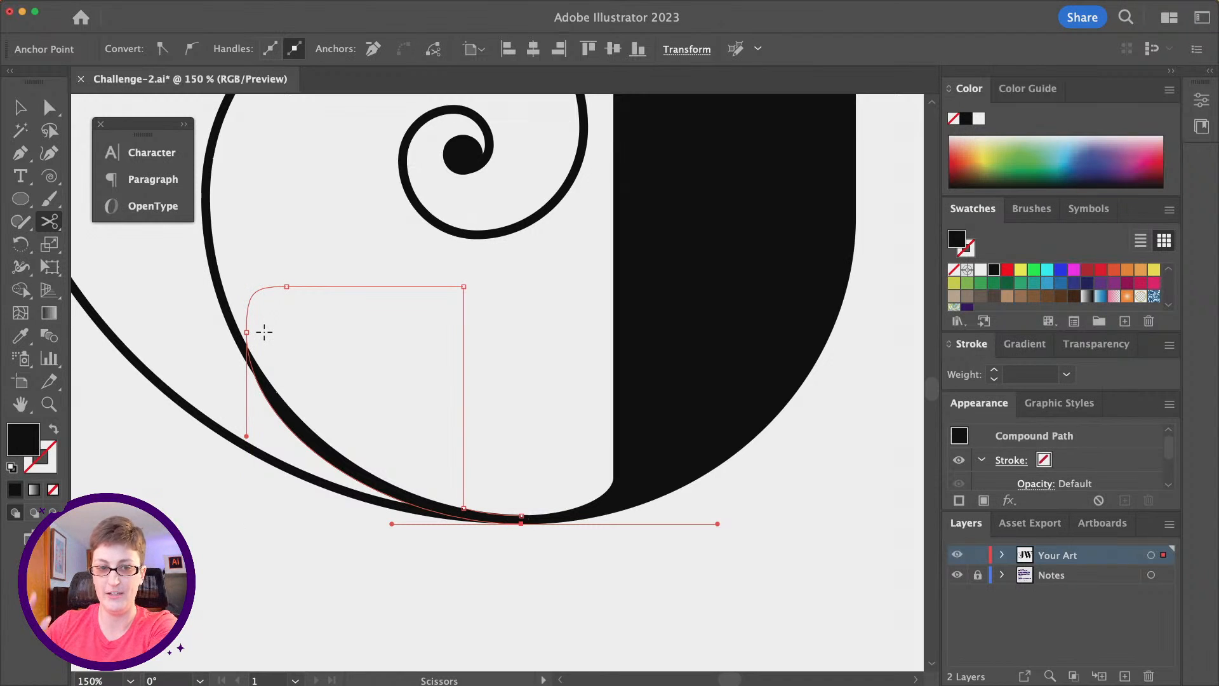
{"action": "key", "text": "BackSpace"}
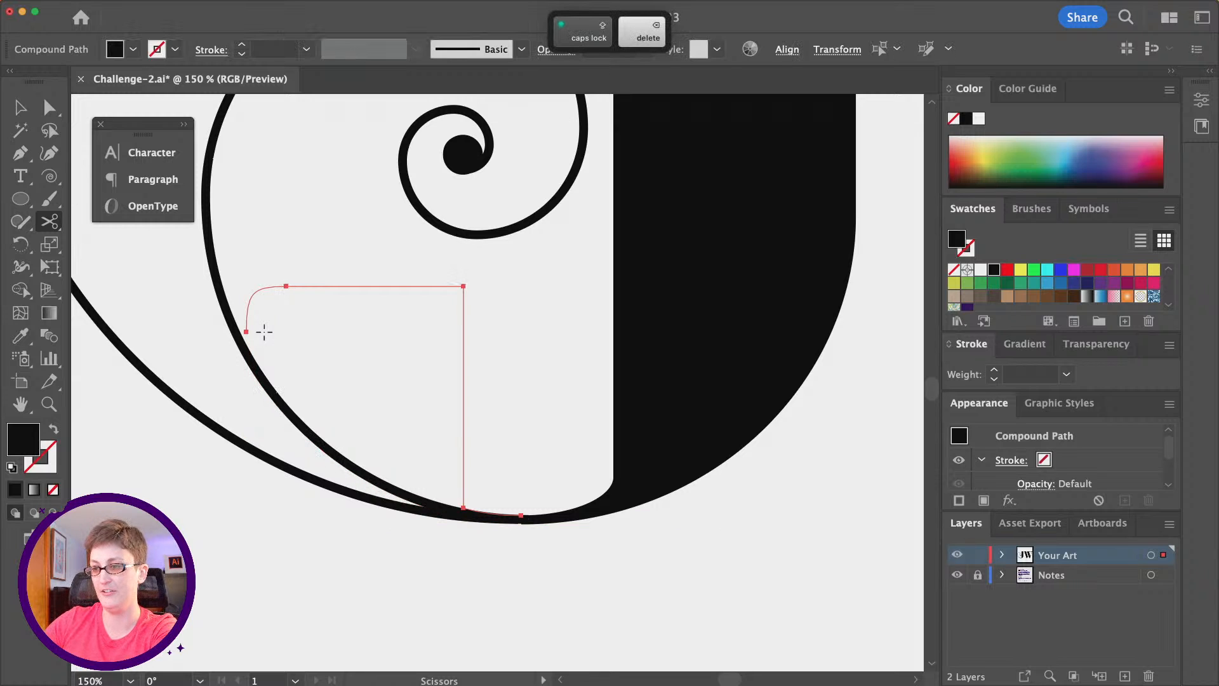
{"action": "key", "text": "BackSpace"}
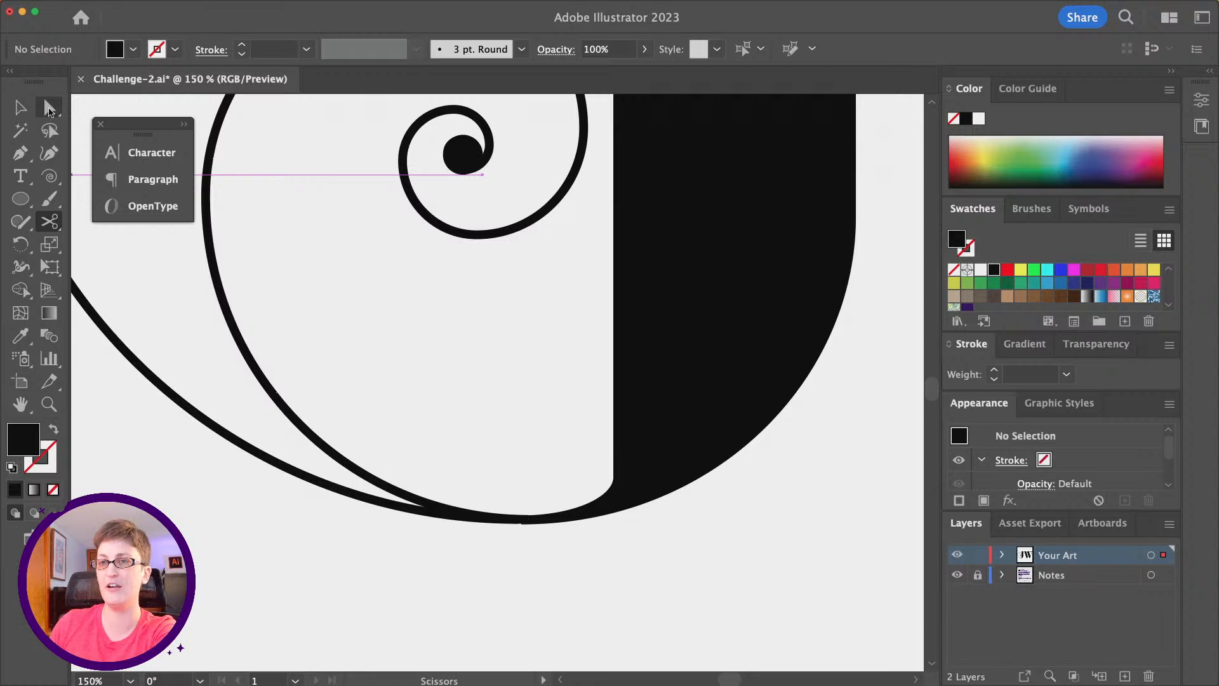
{"action": "left_click", "coordinate": [50, 109]}
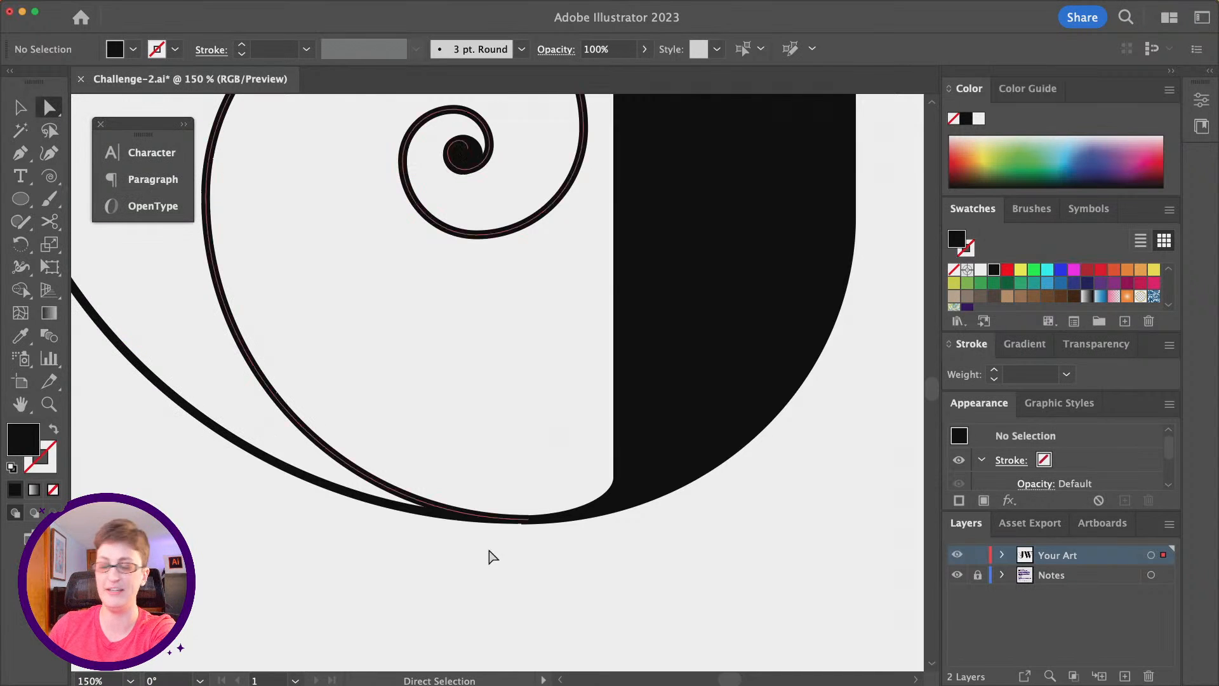
{"action": "left_click", "coordinate": [752, 281]}
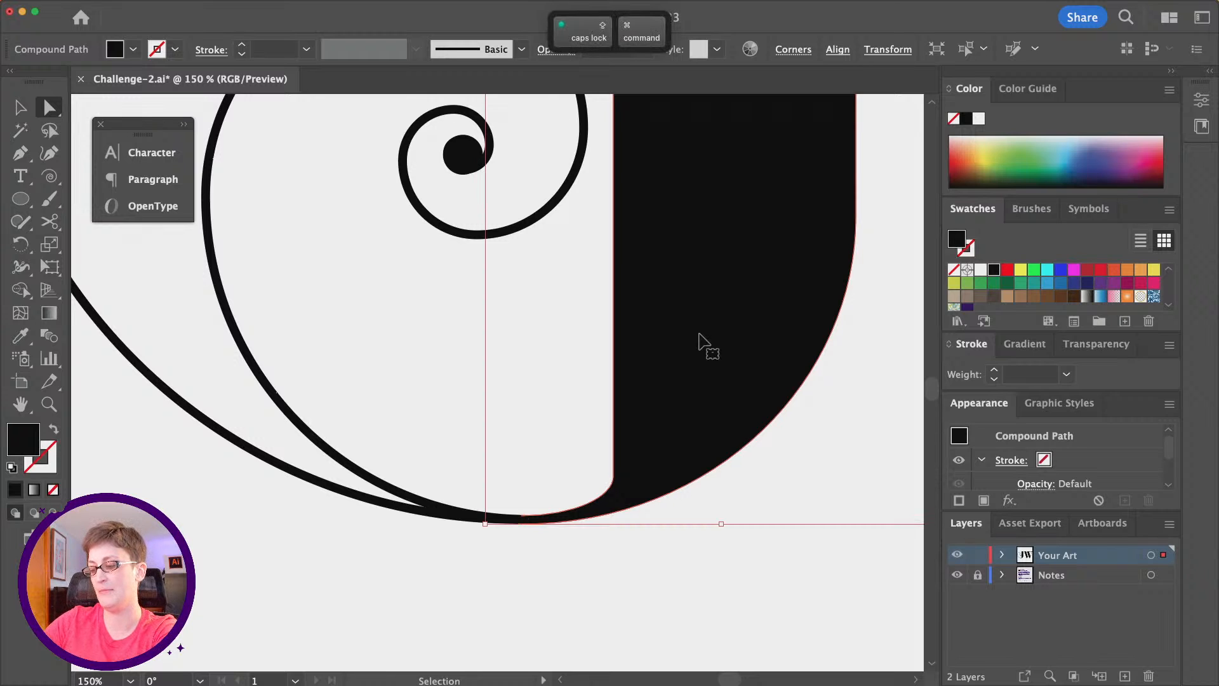
{"action": "left_click", "coordinate": [563, 612]}
{"action": "scroll", "coordinate": [579, 545], "scroll_direction": "down", "scroll_amount": 3}
{"action": "scroll", "coordinate": [579, 544], "scroll_direction": "right", "scroll_amount": 5}
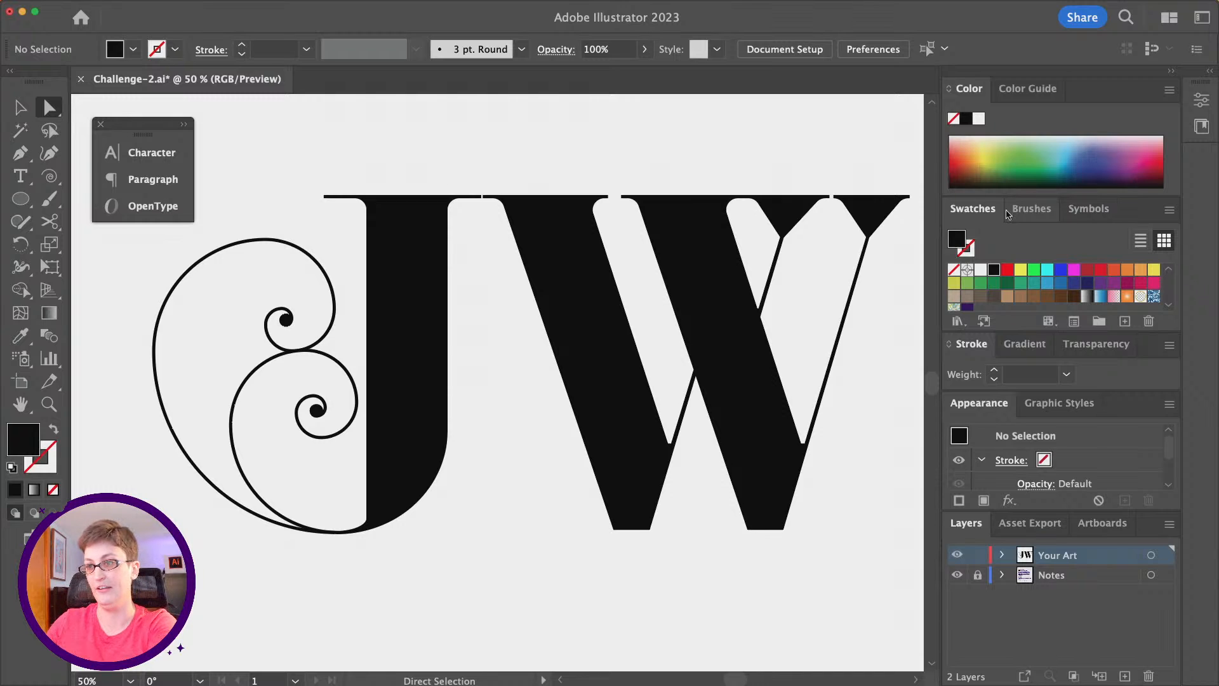
- Duplicate the two dotted spirals beside the J and place the copy beside the W, opposite the J
{"action": "left_click", "coordinate": [20, 108]}
{"action": "scroll", "coordinate": [379, 403], "scroll_direction": "left", "scroll_amount": 2}
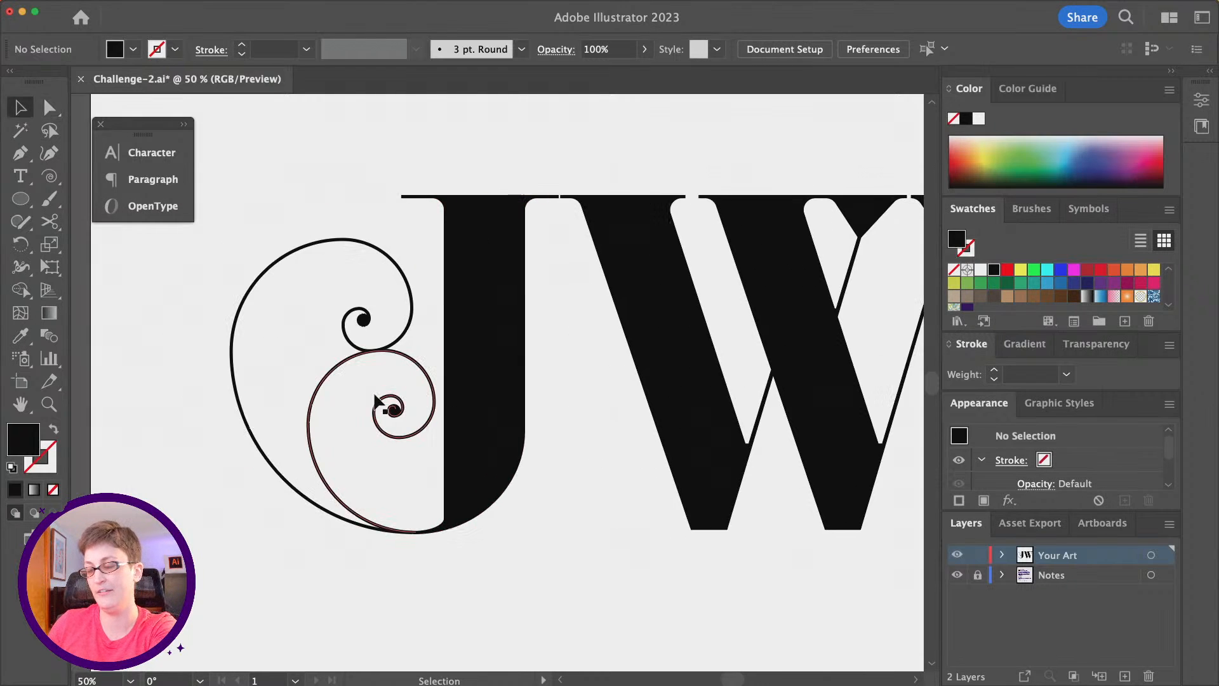
{"action": "scroll", "coordinate": [379, 403], "scroll_direction": "right", "scroll_amount": 1}
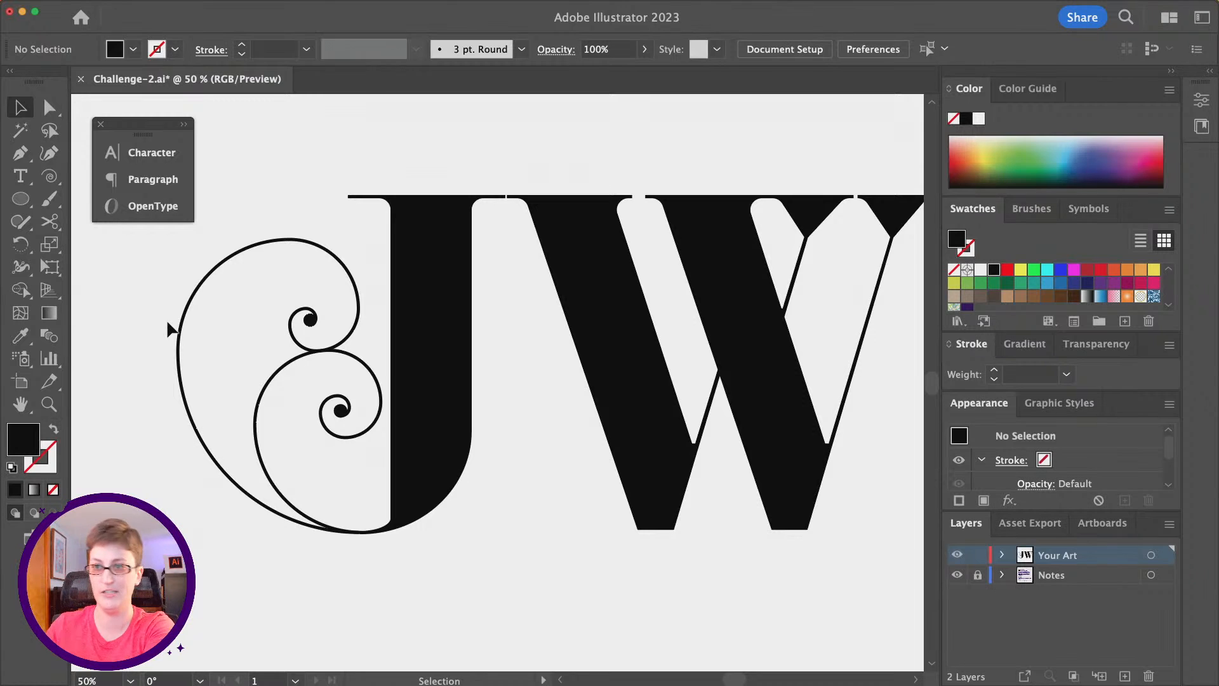
{"action": "left_click_drag", "start_coordinate": [237, 341], "coordinate": [354, 444]}
{"action": "scroll", "coordinate": [354, 444], "scroll_direction": "right", "scroll_amount": 1}
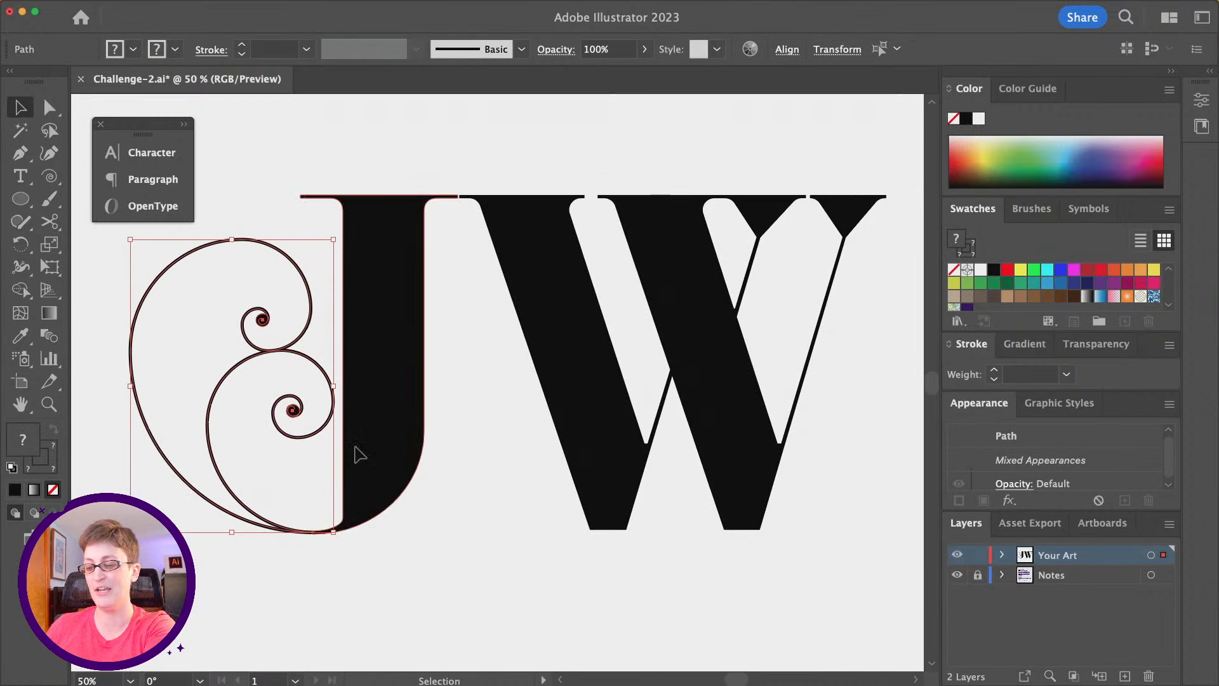
{"action": "key", "text": "super"}
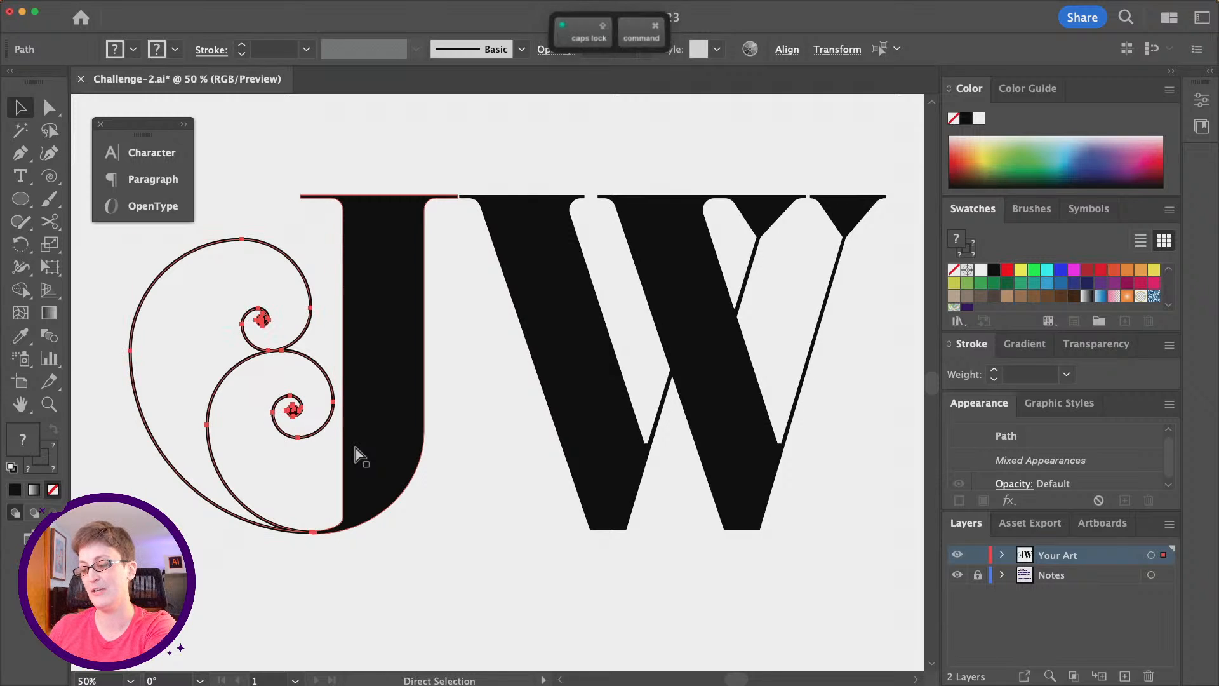
{"action": "key", "text": "super+g"}
{"action": "scroll", "coordinate": [355, 448], "scroll_direction": "left", "scroll_amount": 1}
{"action": "scroll", "coordinate": [354, 447], "scroll_direction": "left", "scroll_amount": 2}
{"action": "key", "text": "super+z"}
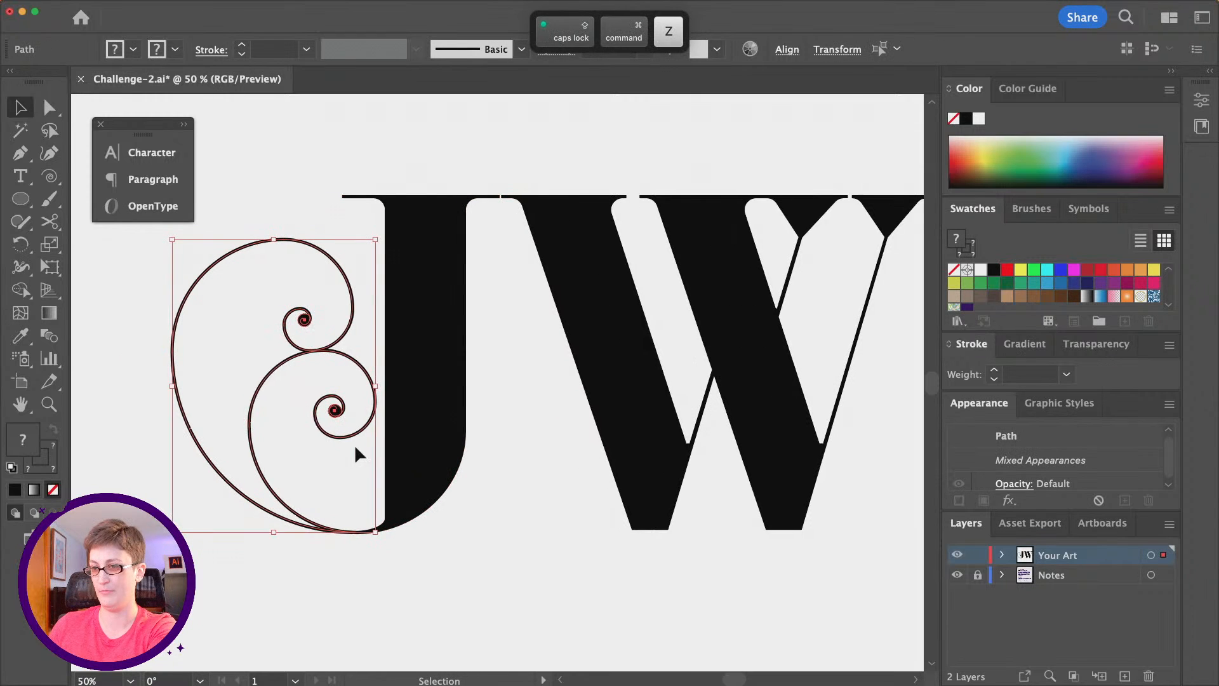
{"action": "key", "text": "super+c"}
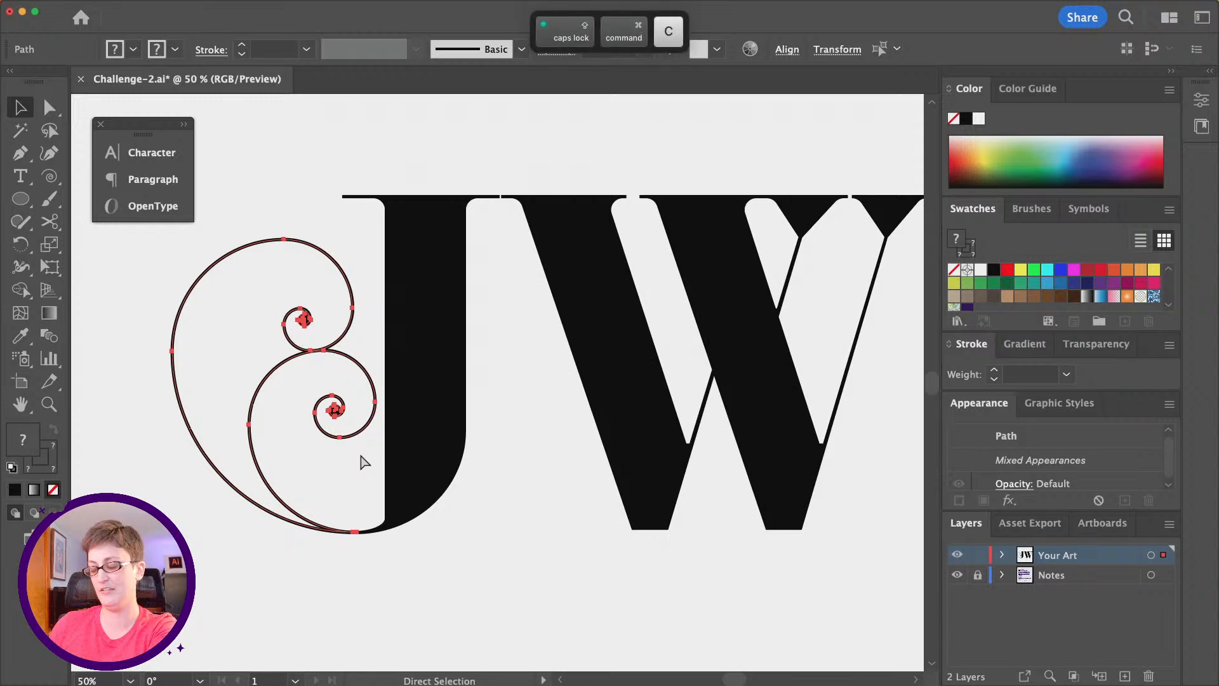
{"action": "key", "text": "super+f"}
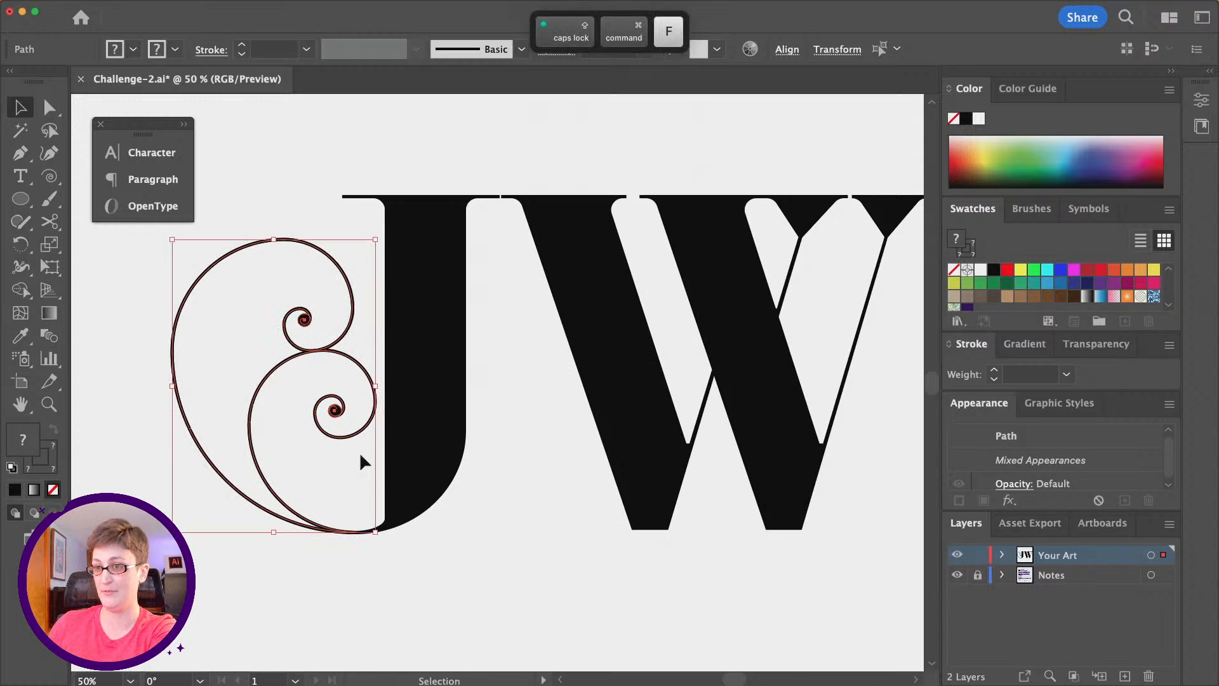
{"action": "left_click_drag", "start_coordinate": [334, 416], "coordinate": [628, 422]}
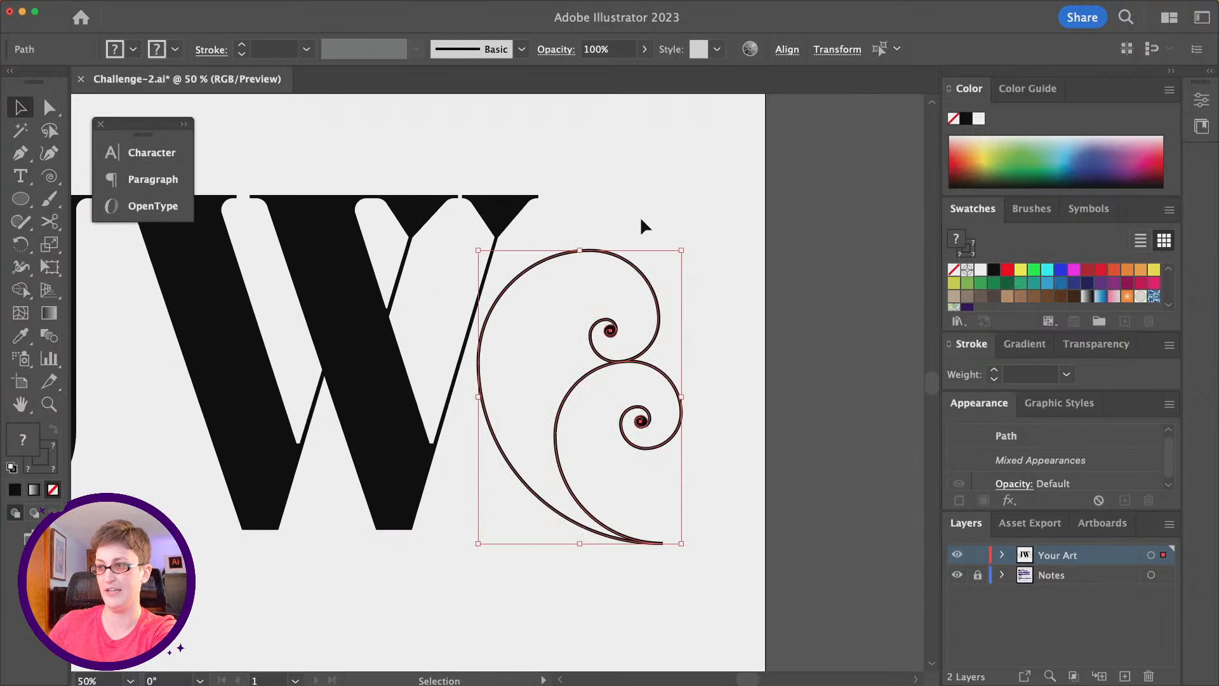
- Fill the copied outer spiral with white and send it backward one level
{"action": "left_click", "coordinate": [643, 176]}
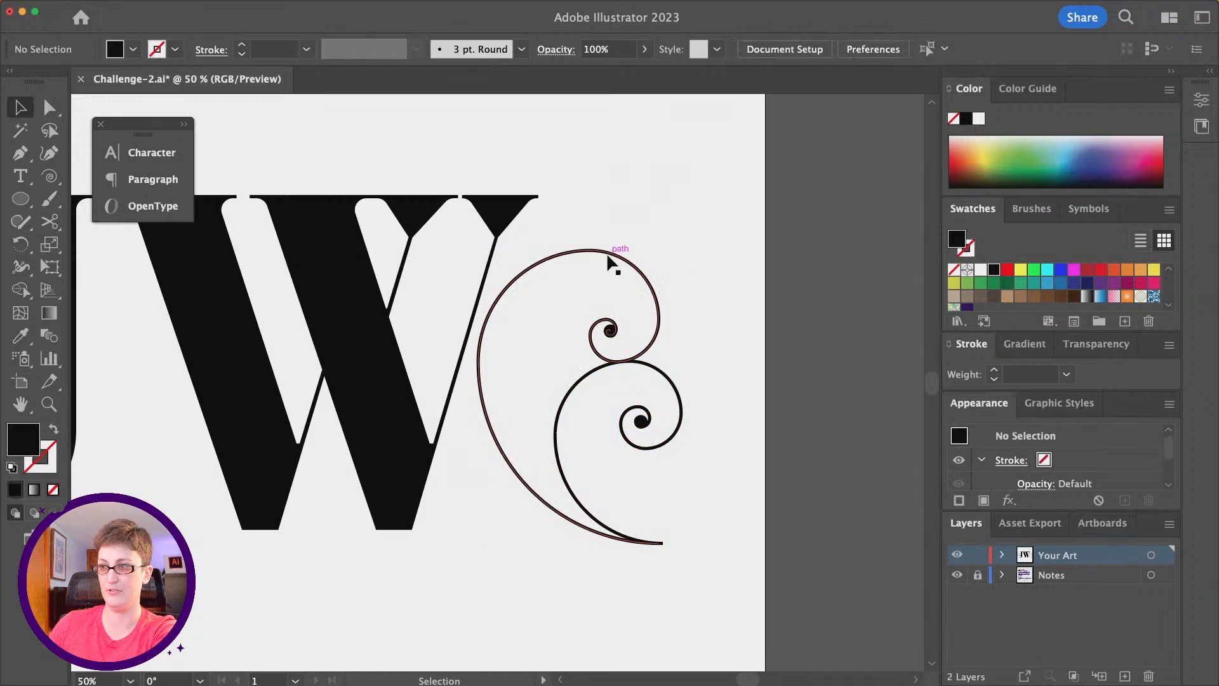
{"action": "left_click", "coordinate": [613, 254]}
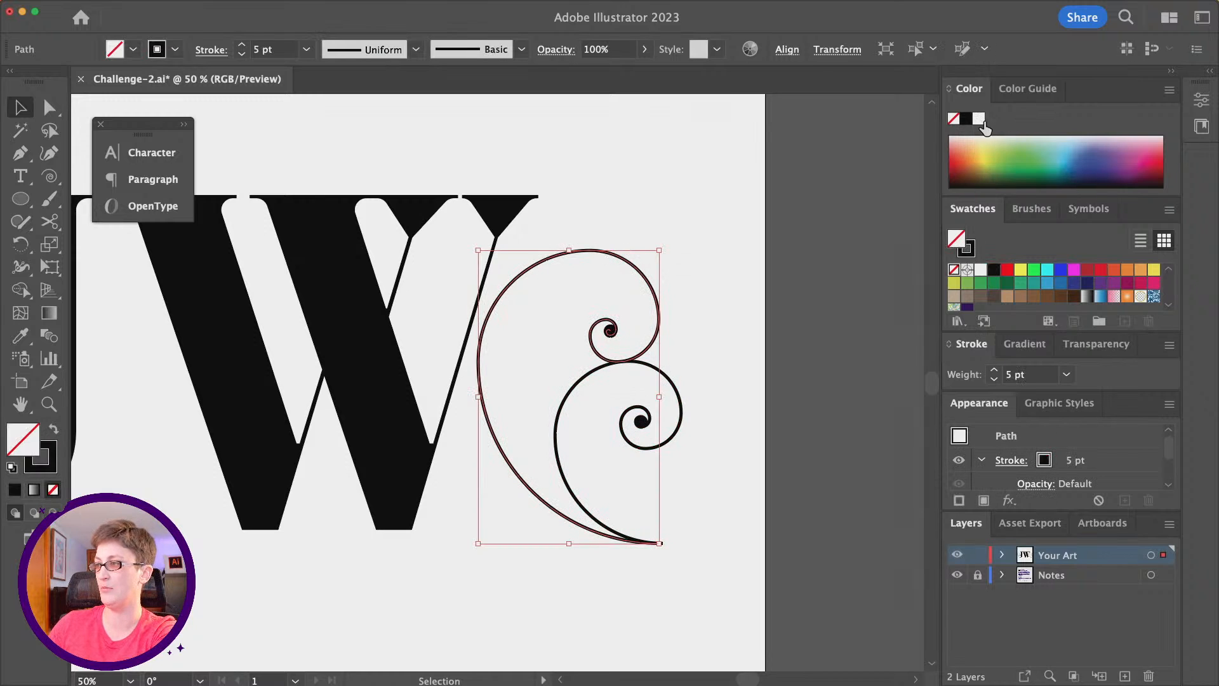
{"action": "left_click", "coordinate": [981, 121]}
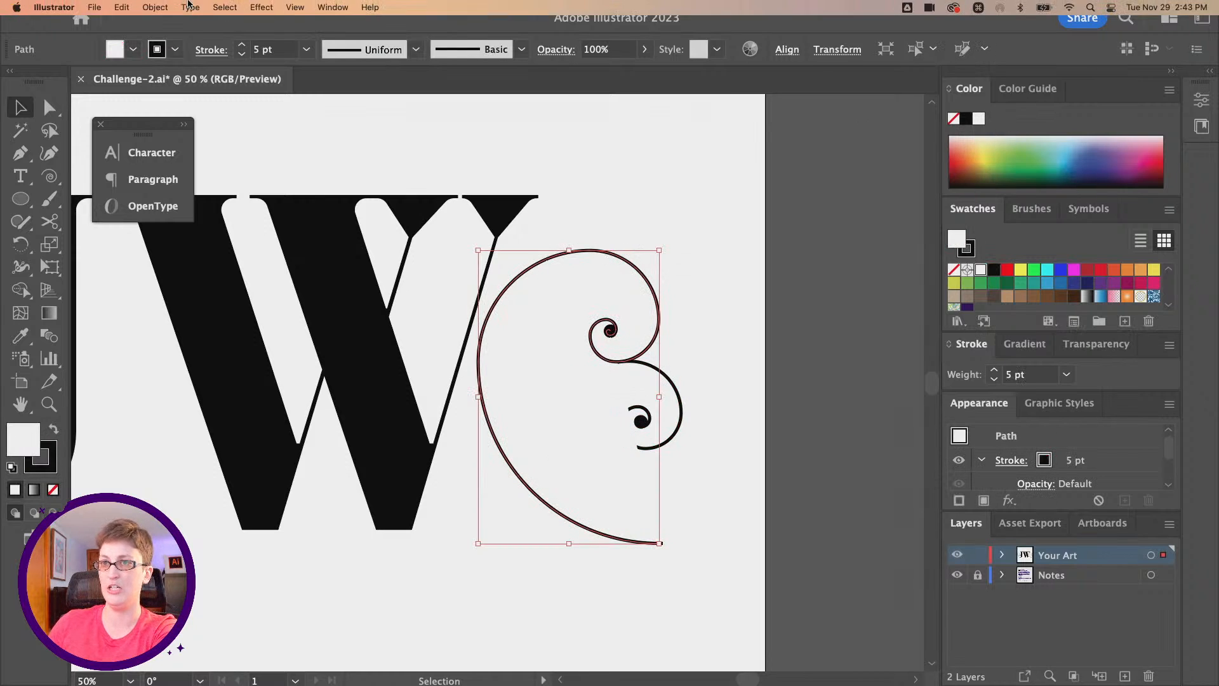
{"action": "left_click", "coordinate": [156, 7]}
{"action": "mouse_move", "coordinate": [203, 40]}
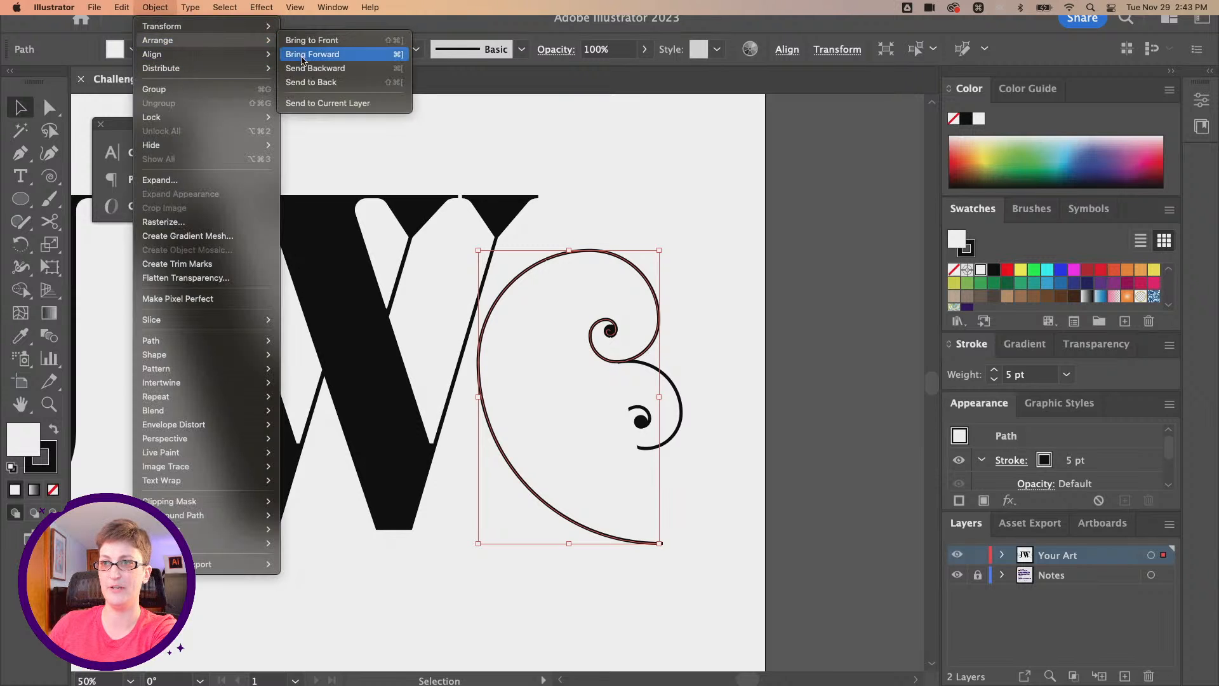
{"action": "left_click", "coordinate": [309, 69]}
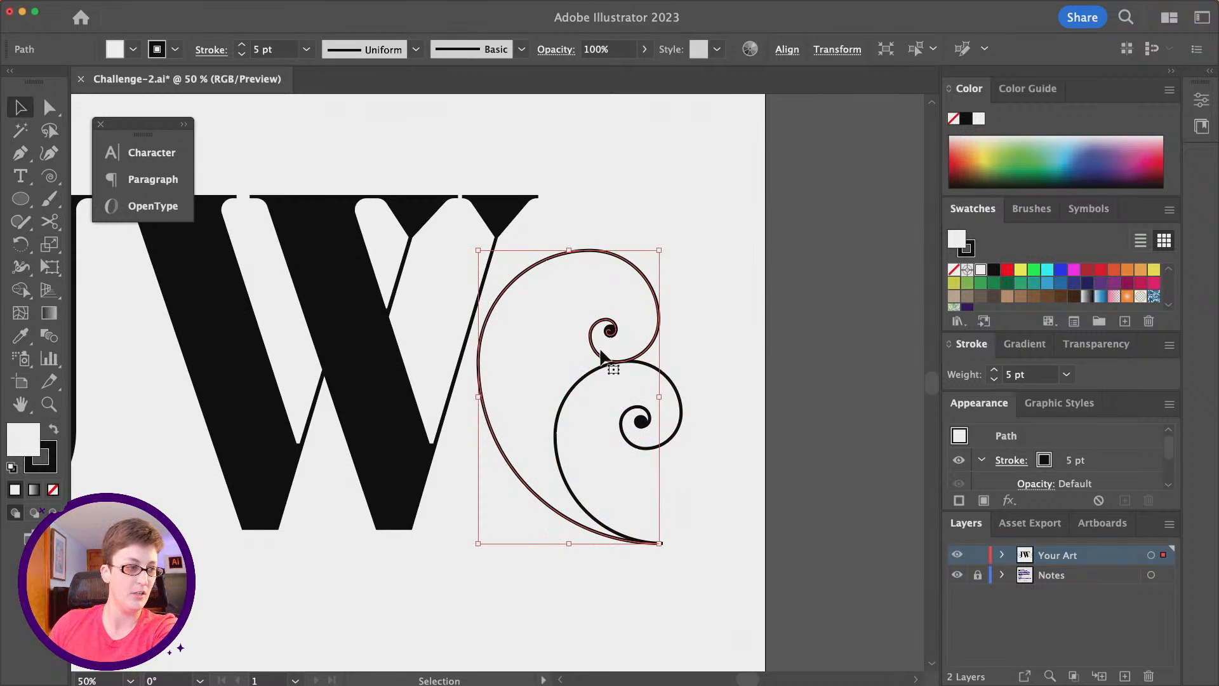
- Select all of the copied spirals with their dots and rotate them 180°
{"action": "mouse_move", "coordinate": [731, 583]}
{"action": "left_mouse_down"}
{"action": "mouse_move", "coordinate": [674, 534]}
{"action": "mouse_move", "coordinate": [544, 308]}
{"action": "left_mouse_up"}
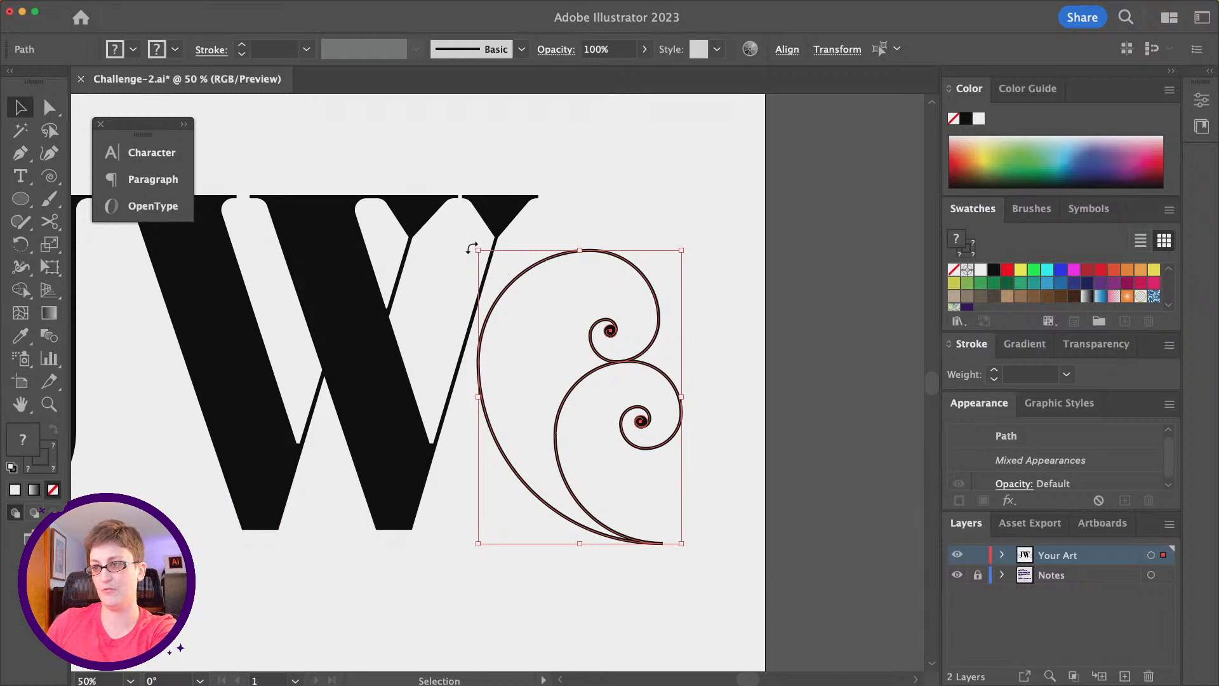
{"action": "left_click_drag", "start_coordinate": [472, 247], "coordinate": [616, 424]}
{"action": "scroll", "coordinate": [610, 426], "scroll_direction": "left", "scroll_amount": 8}
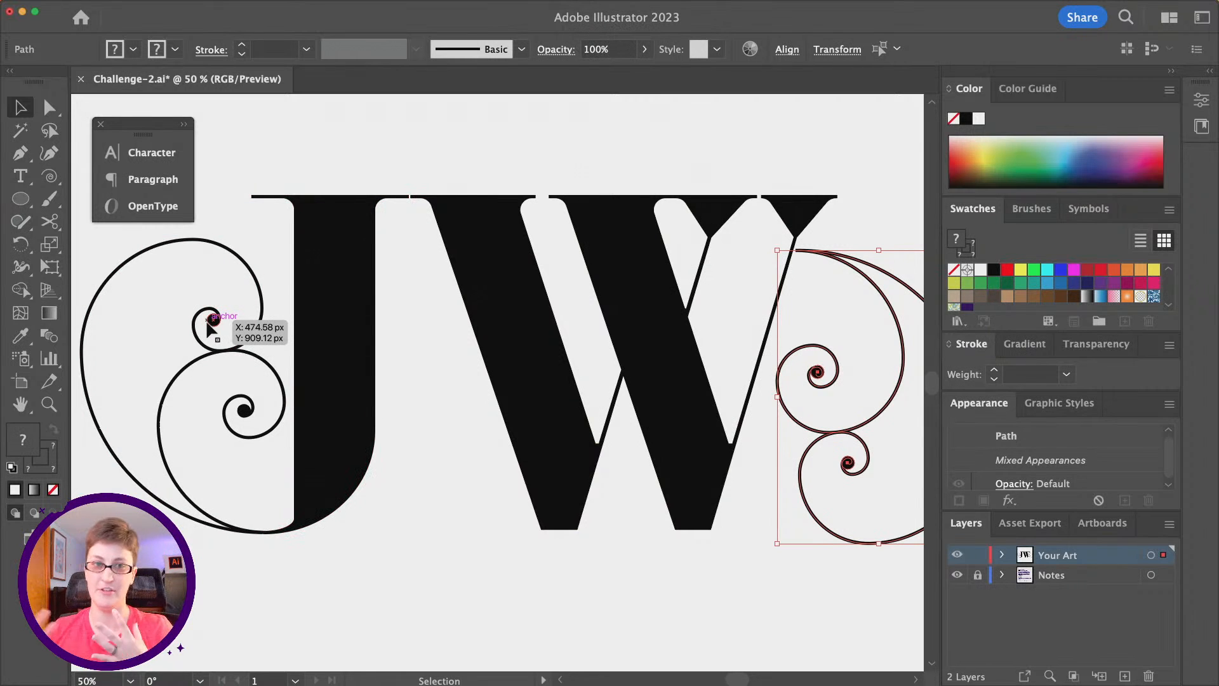
{"action": "scroll", "coordinate": [211, 327], "scroll_direction": "right", "scroll_amount": 4}
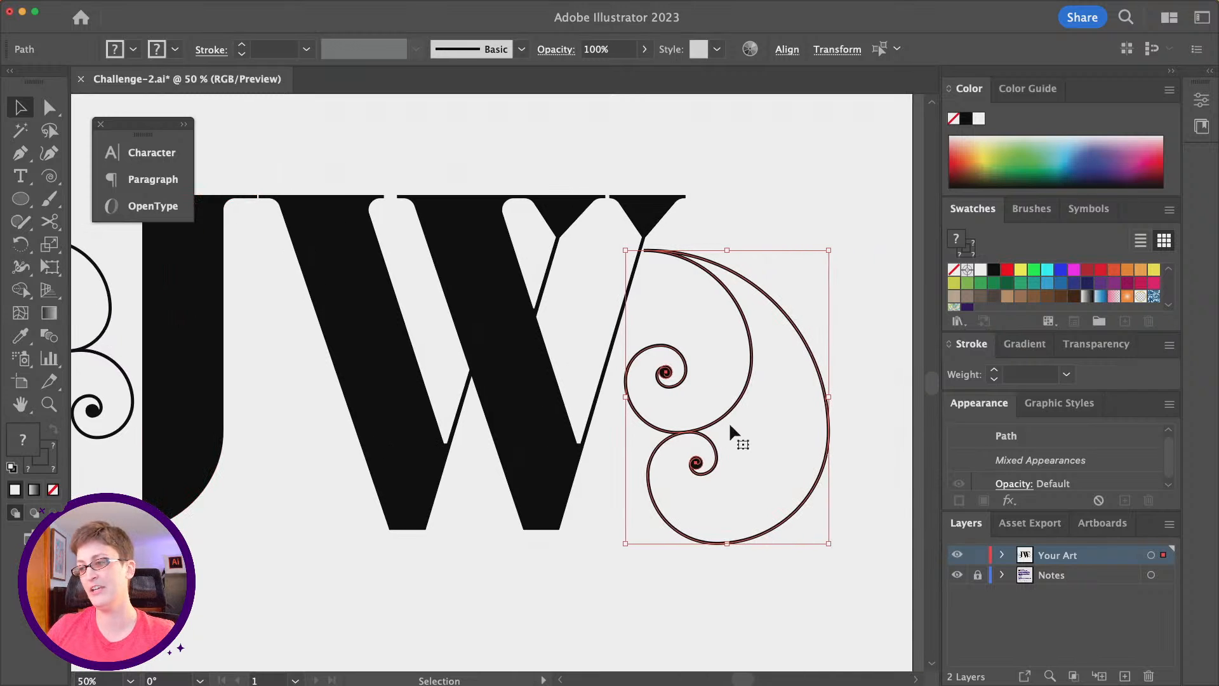
- Move the rotated spirals up so their outer ends meet the tip of the W's last top serif
{"action": "scroll", "coordinate": [722, 421], "scroll_direction": "right", "scroll_amount": 4}
{"action": "left_click_drag", "start_coordinate": [629, 413], "coordinate": [672, 357]}
{"action": "left_click_drag", "start_coordinate": [667, 355], "coordinate": [665, 356]}
{"action": "scroll", "coordinate": [525, 398], "scroll_direction": "left", "scroll_amount": 3}
{"action": "key", "text": "super+minus"}
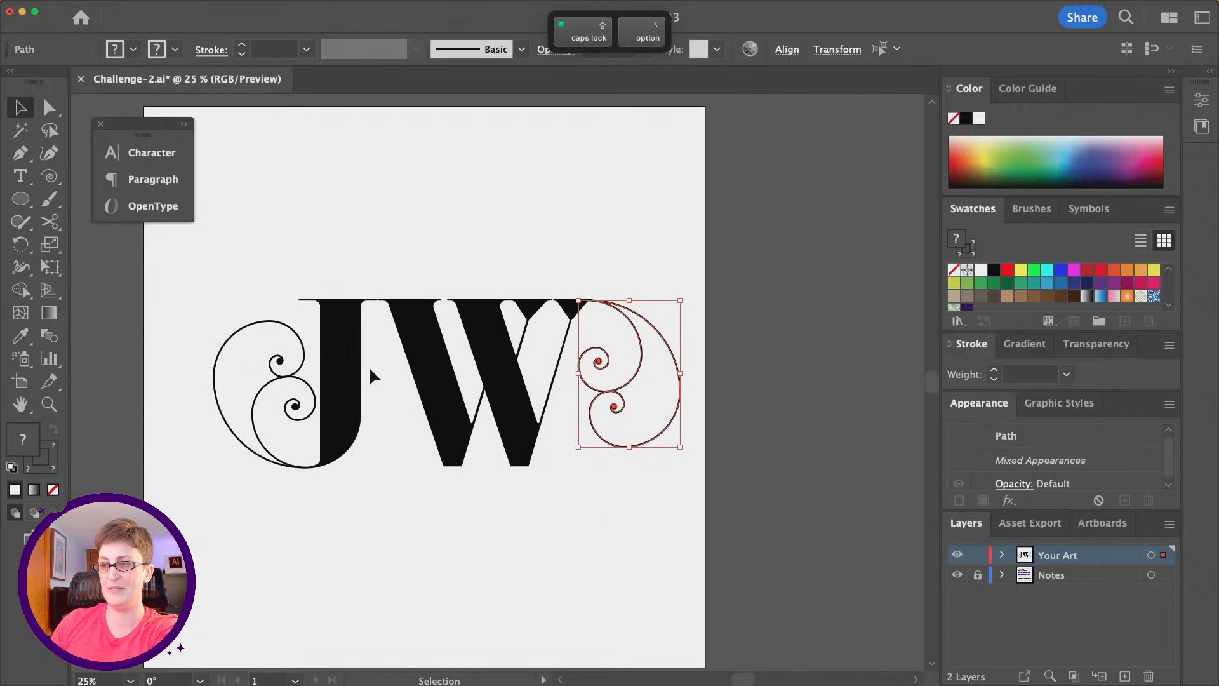
- Shift the rotated spirals back along the W's last top serif so they overlap its thin stroke, and deselect them
{"action": "scroll", "coordinate": [622, 356], "scroll_direction": "up", "scroll_amount": 1}
{"action": "scroll", "coordinate": [622, 356], "scroll_direction": "right", "scroll_amount": 1}
{"action": "scroll", "coordinate": [591, 372], "scroll_direction": "up", "scroll_amount": 2}
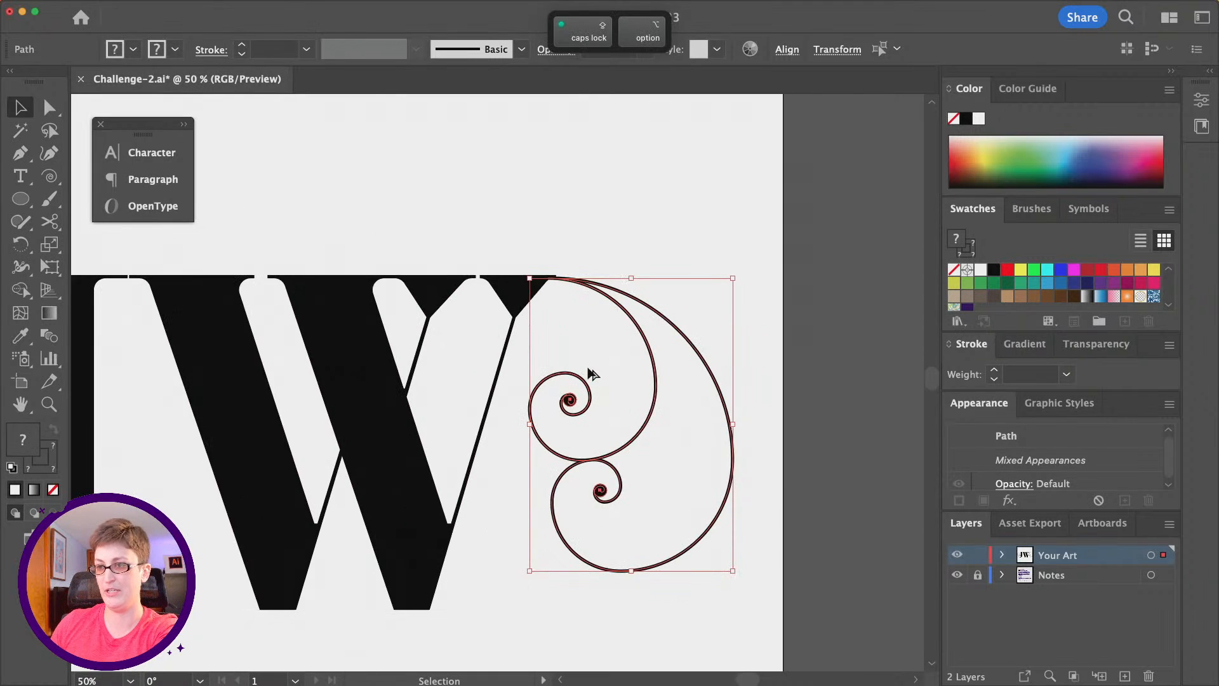
{"action": "scroll", "coordinate": [606, 438], "scroll_direction": "up", "scroll_amount": 1}
{"action": "scroll", "coordinate": [593, 416], "scroll_direction": "up", "scroll_amount": 2}
{"action": "scroll", "coordinate": [578, 367], "scroll_direction": "left", "scroll_amount": 4}
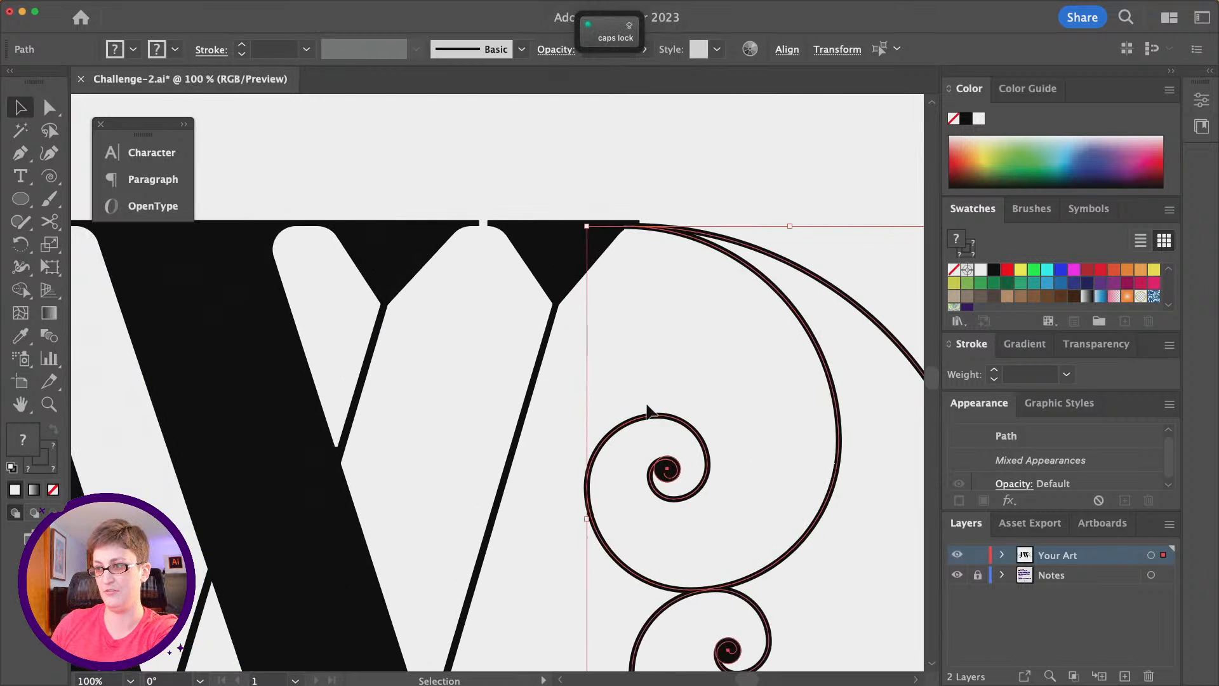
{"action": "left_click_drag", "start_coordinate": [694, 245], "coordinate": [545, 238]}
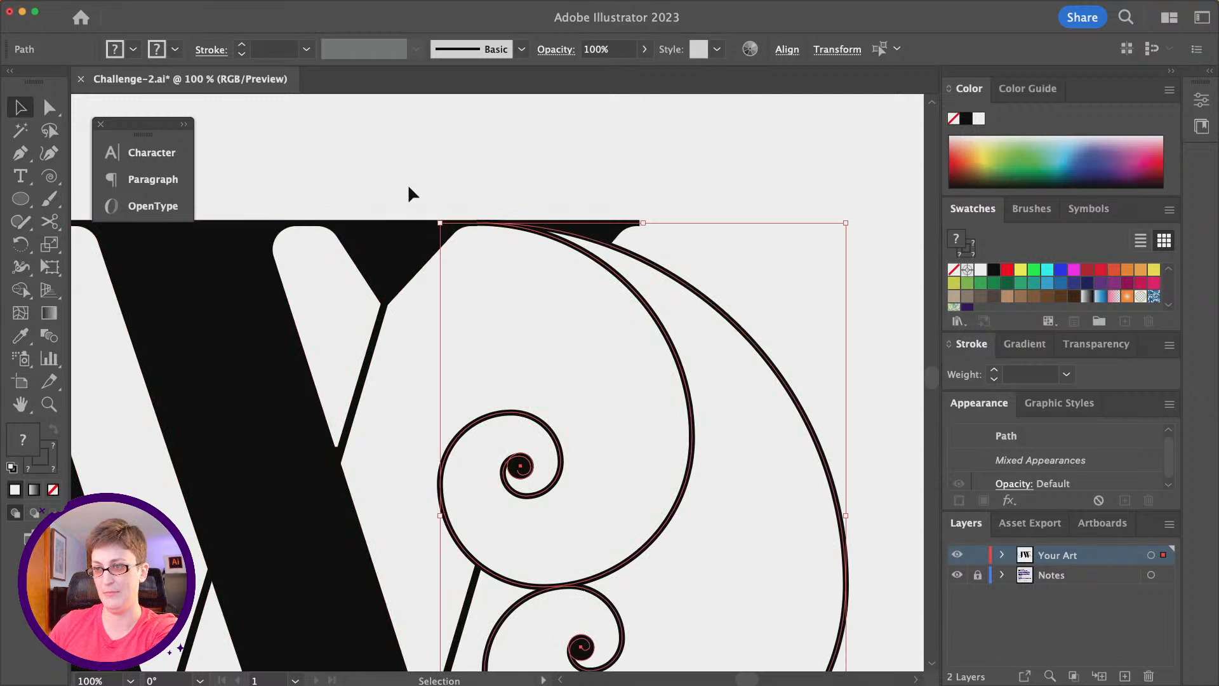
{"action": "key", "text": "Caps_Lock"}
{"action": "key", "text": "super+minus"}
{"action": "key", "text": "super+minus"}
{"action": "key", "text": "super+minus"}
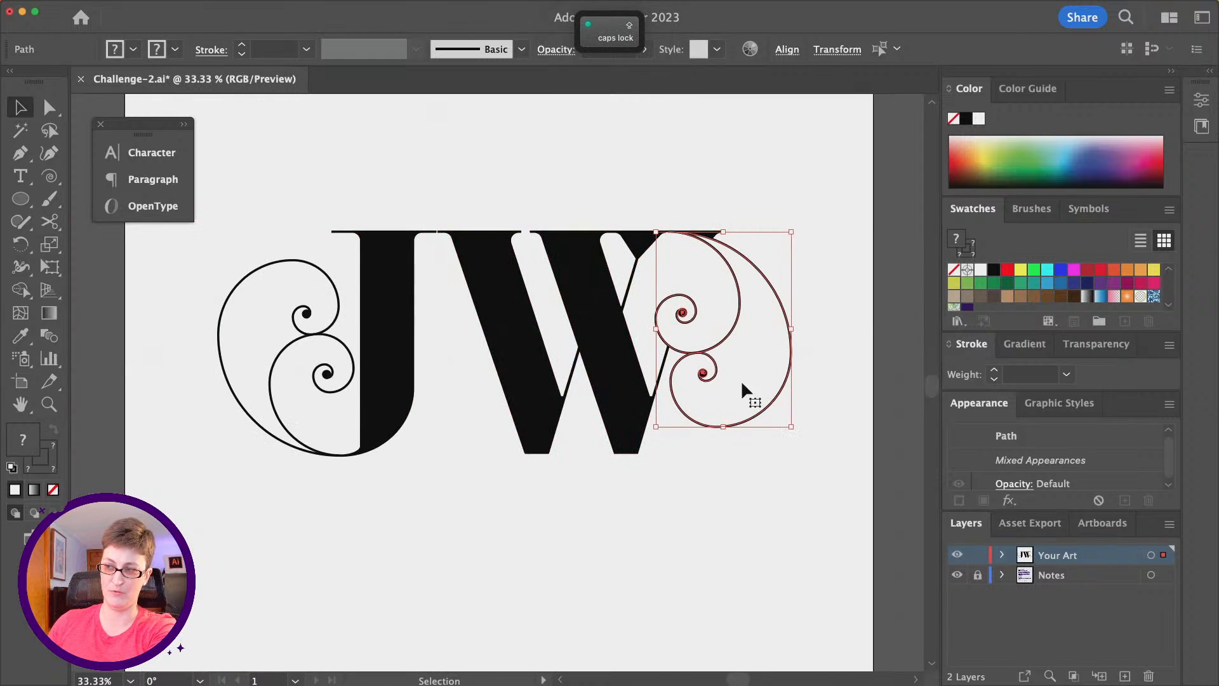
{"action": "left_click", "coordinate": [713, 503]}
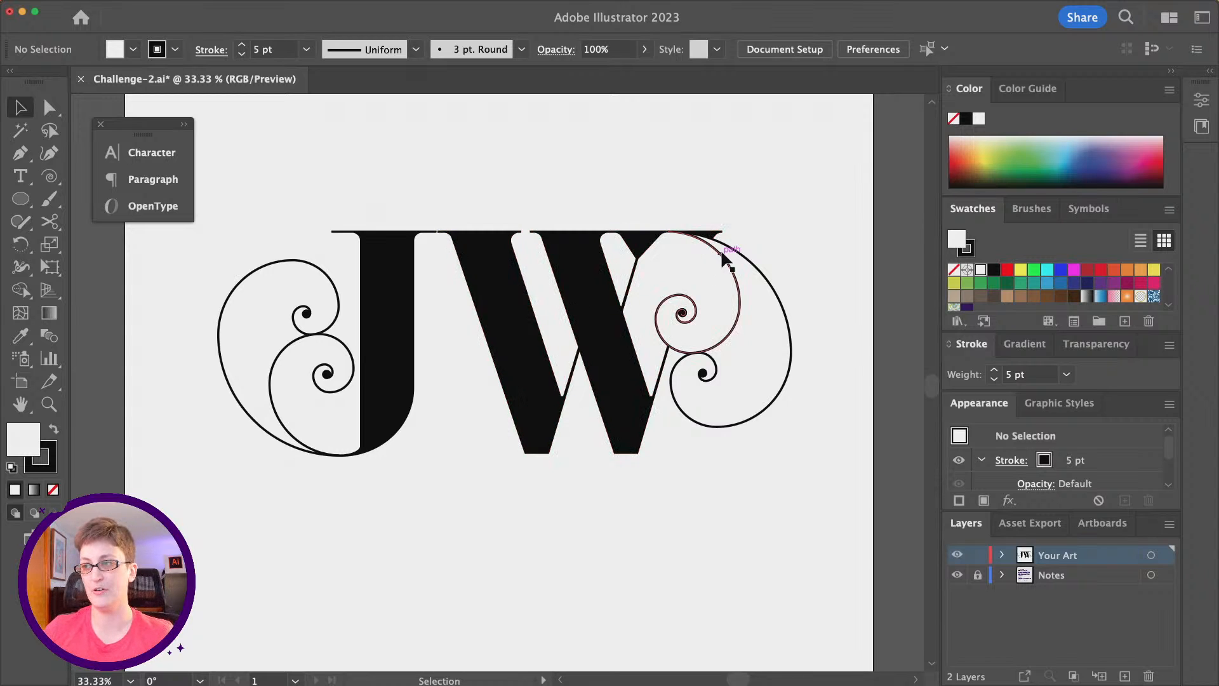
- Copy the W and place the pasted duplicate in the empty space below the monogram, then deselect it
{"action": "left_click", "coordinate": [599, 380]}
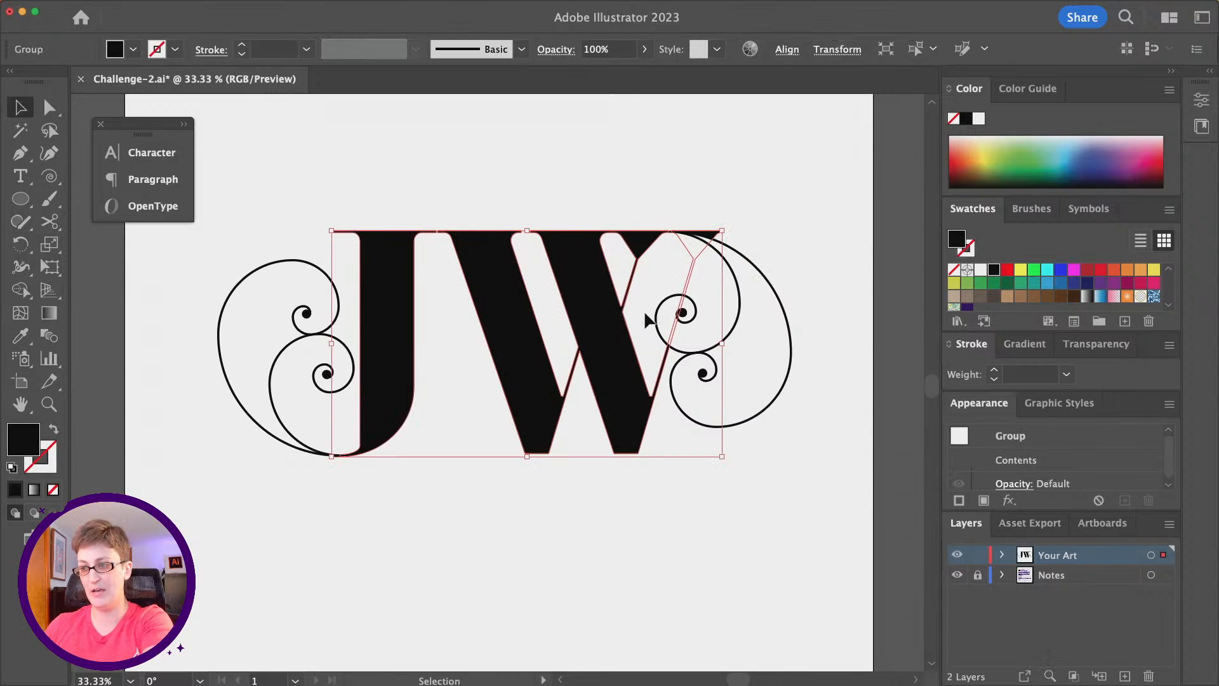
{"action": "left_click", "coordinate": [47, 106]}
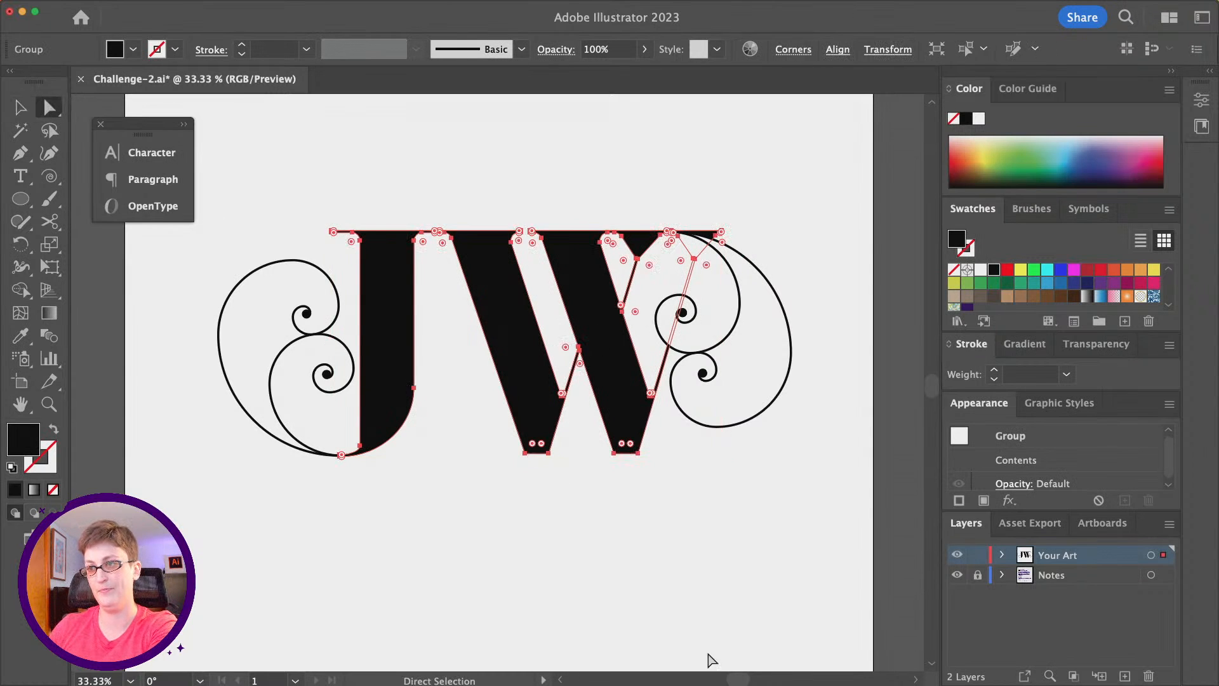
{"action": "left_click", "coordinate": [694, 623]}
{"action": "left_click", "coordinate": [601, 337]}
{"action": "key", "text": "cmd+c"}
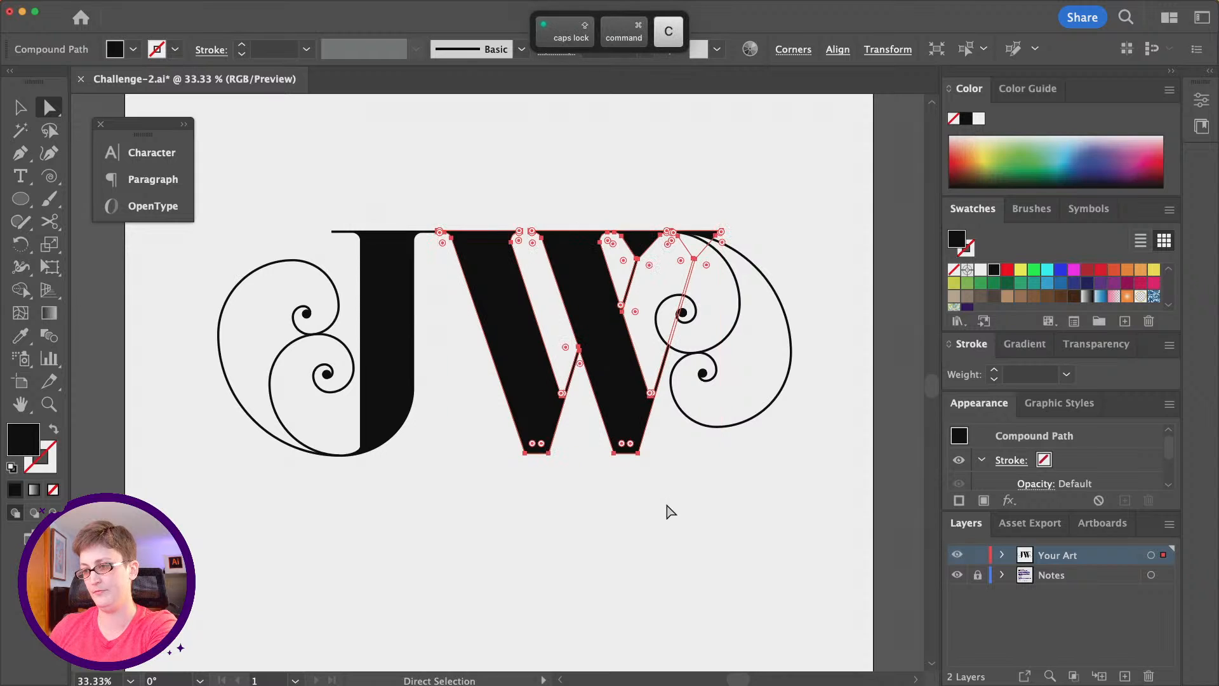
{"action": "left_click", "coordinate": [665, 503]}
{"action": "key", "text": "cmd+v"}
{"action": "scroll", "coordinate": [654, 507], "scroll_direction": "left", "scroll_amount": 3}
{"action": "left_click_drag", "start_coordinate": [648, 378], "coordinate": [684, 577]}
{"action": "scroll", "coordinate": [638, 478], "scroll_direction": "down", "scroll_amount": 2}
{"action": "left_click_drag", "start_coordinate": [639, 478], "coordinate": [606, 491]}
{"action": "left_click", "coordinate": [659, 428]}
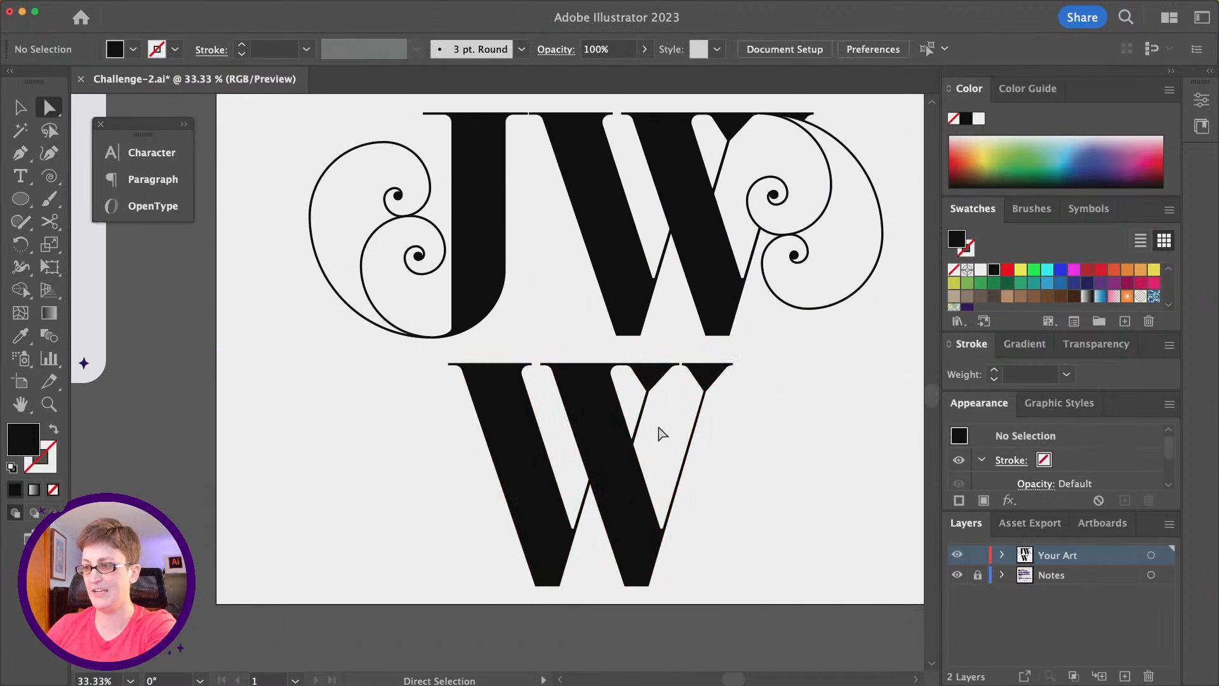
- Cut through both edges of the W copy's outer thin stroke about midway down with the Scissors tool
{"action": "scroll", "coordinate": [659, 428], "scroll_direction": "up", "scroll_amount": 1}
{"action": "left_click", "coordinate": [581, 353]}
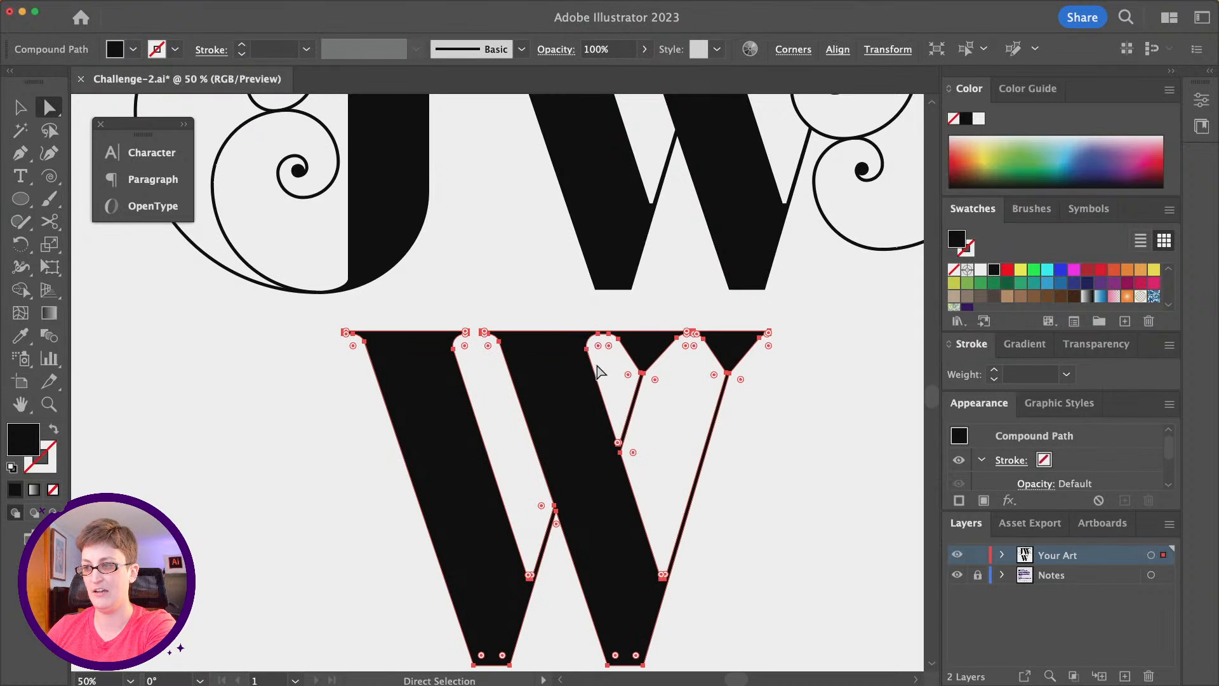
{"action": "left_click", "coordinate": [50, 221]}
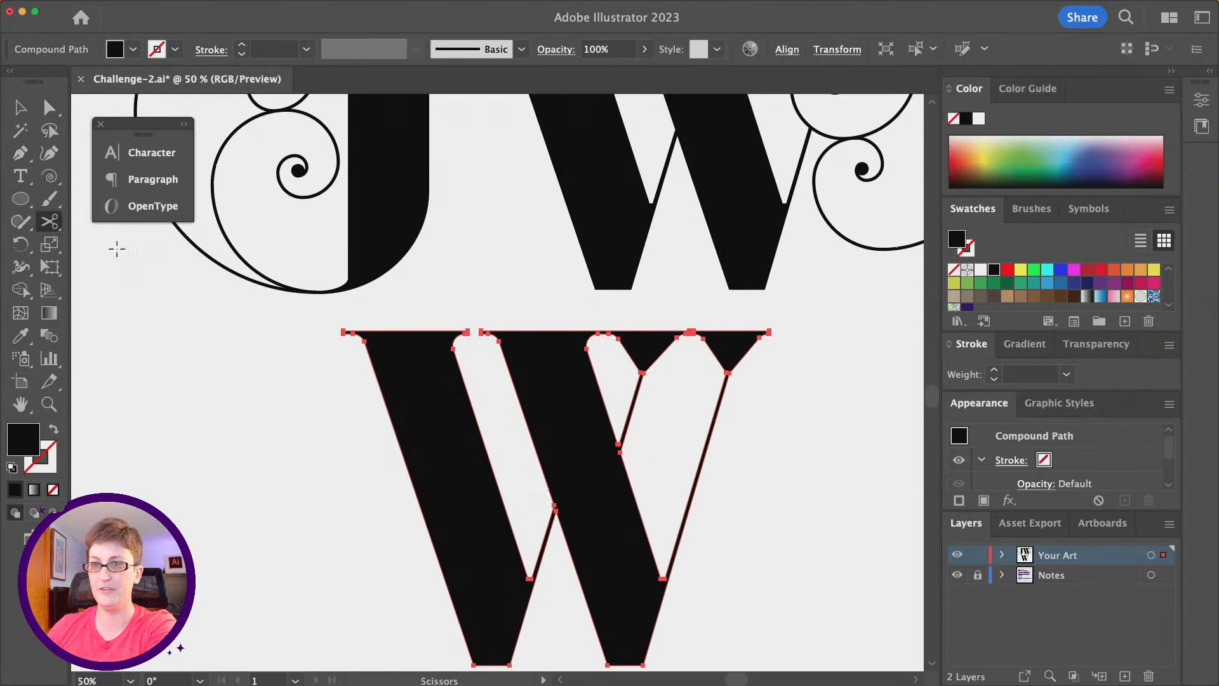
{"action": "left_click", "coordinate": [695, 473]}
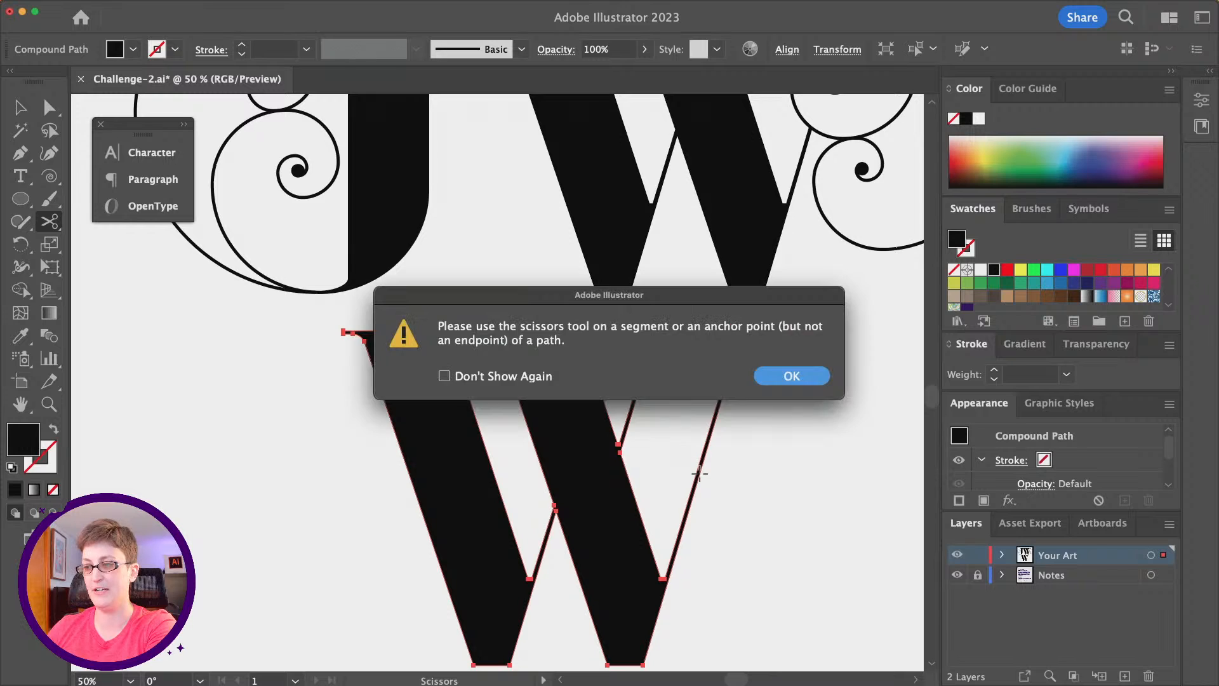
{"action": "key", "text": "Return"}
{"action": "left_click", "coordinate": [698, 473]}
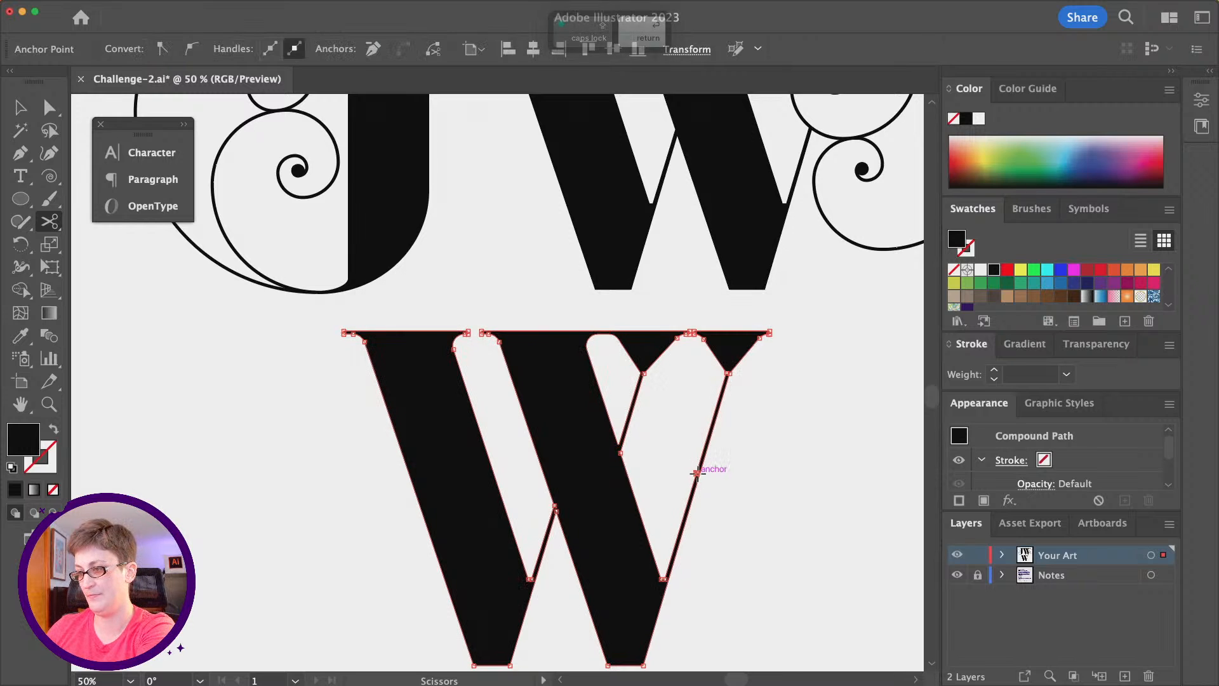
- Delete the severed serif section of the W copy, and delete the rest of that copy as well
{"action": "left_click", "coordinate": [47, 109]}
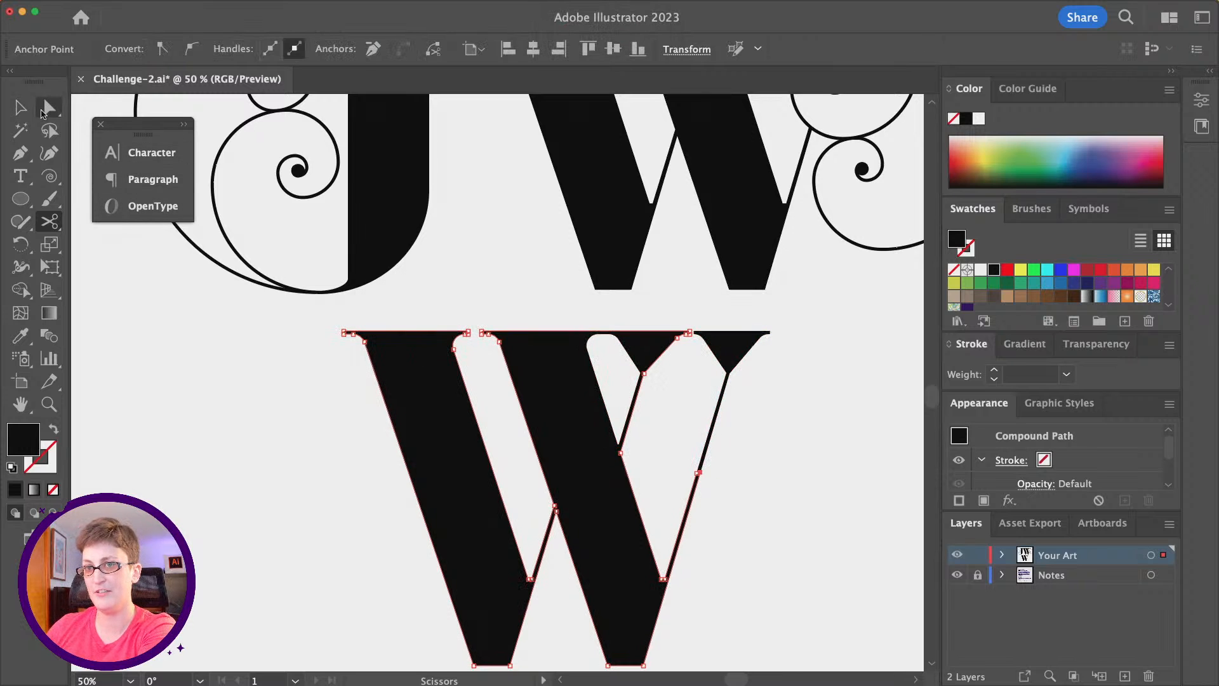
{"action": "left_click", "coordinate": [721, 345]}
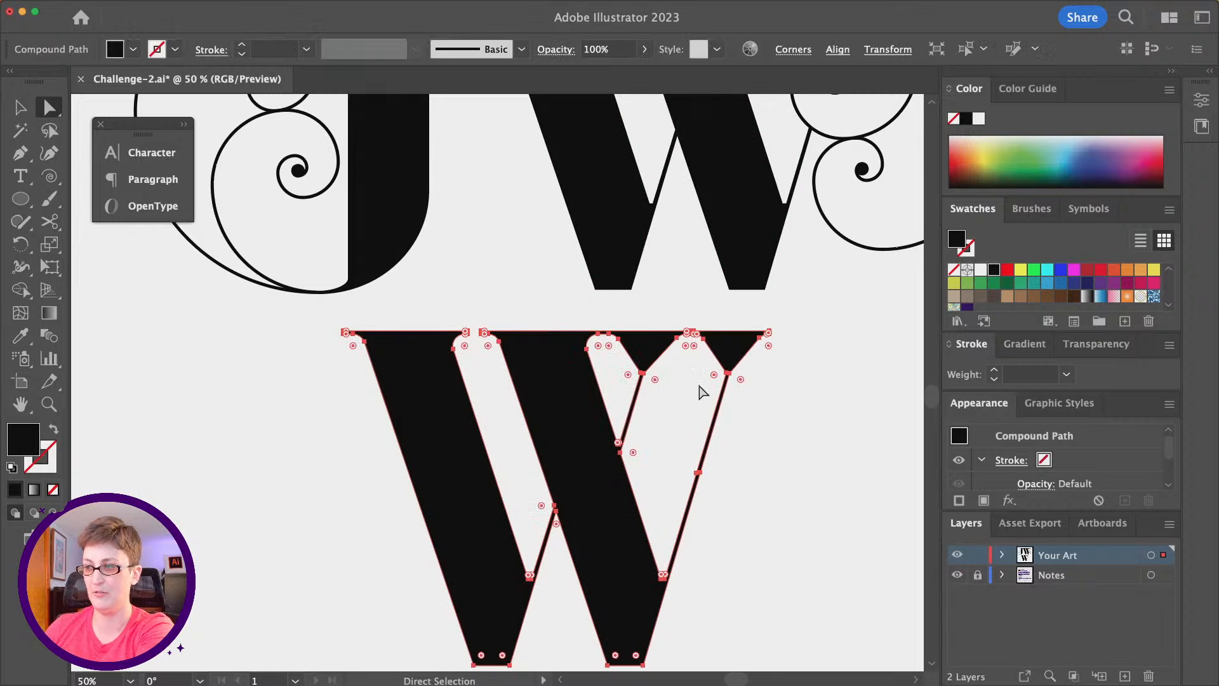
{"action": "left_click", "coordinate": [784, 381]}
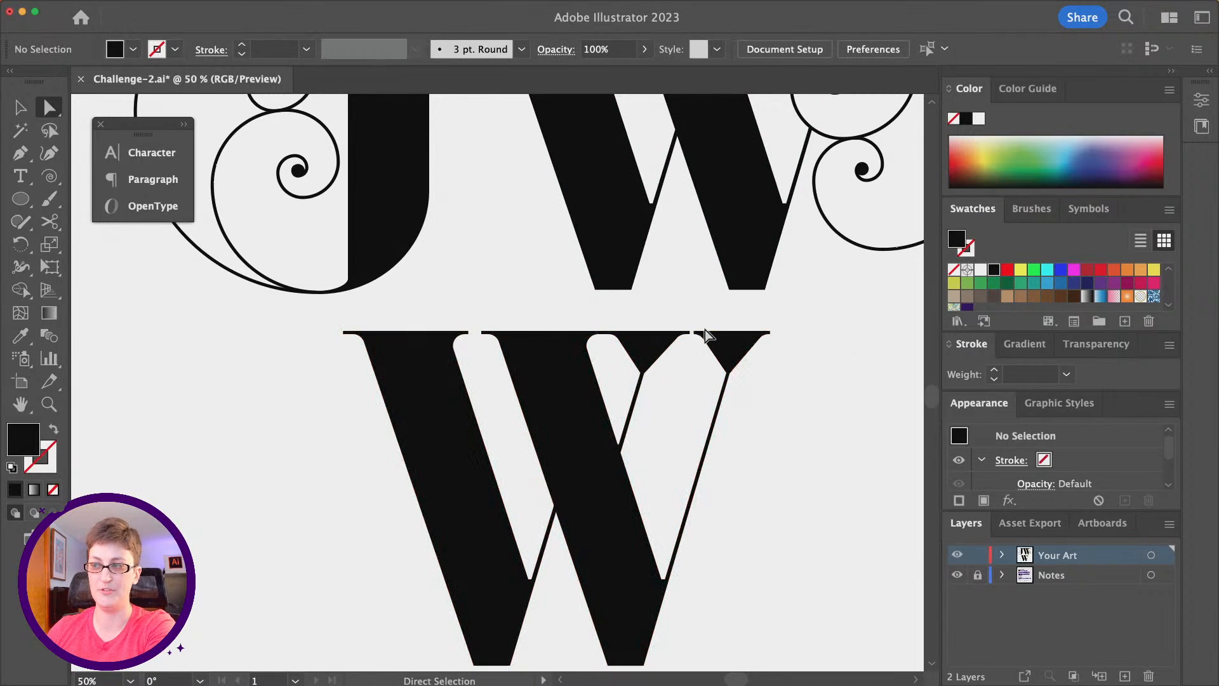
{"action": "left_click", "coordinate": [709, 331]}
{"action": "key", "text": "BackSpace"}
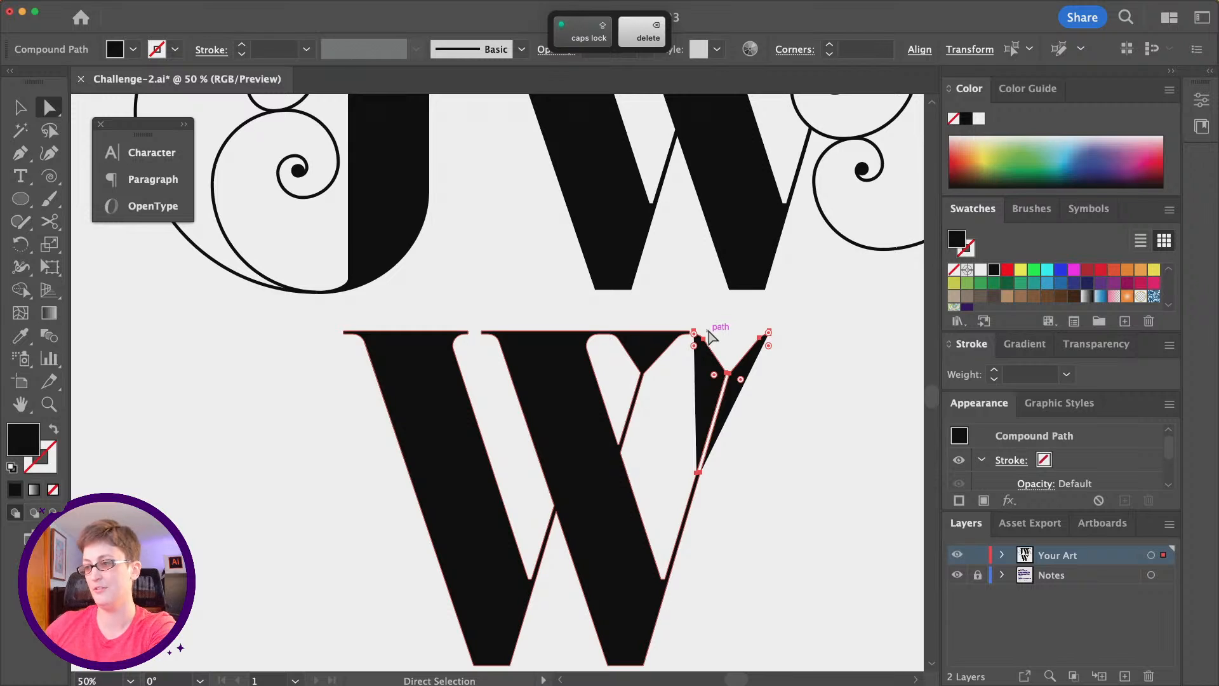
{"action": "key", "text": "BackSpace"}
{"action": "left_click", "coordinate": [589, 404]}
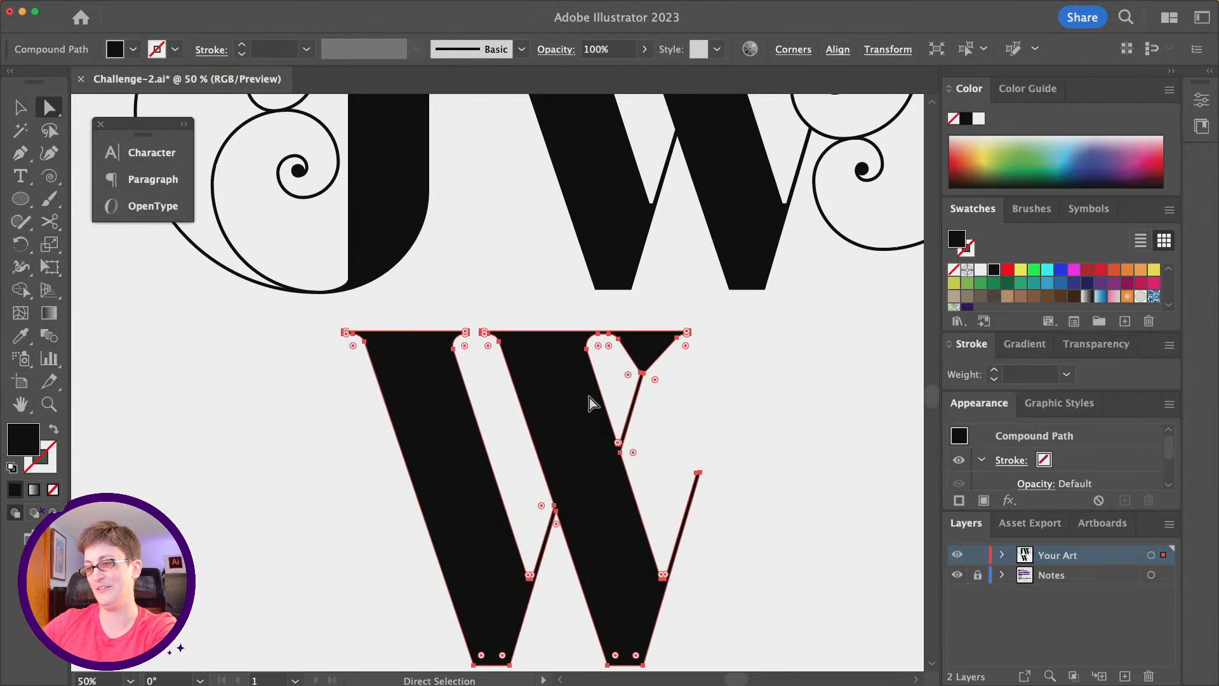
{"action": "key", "text": "BackSpace"}
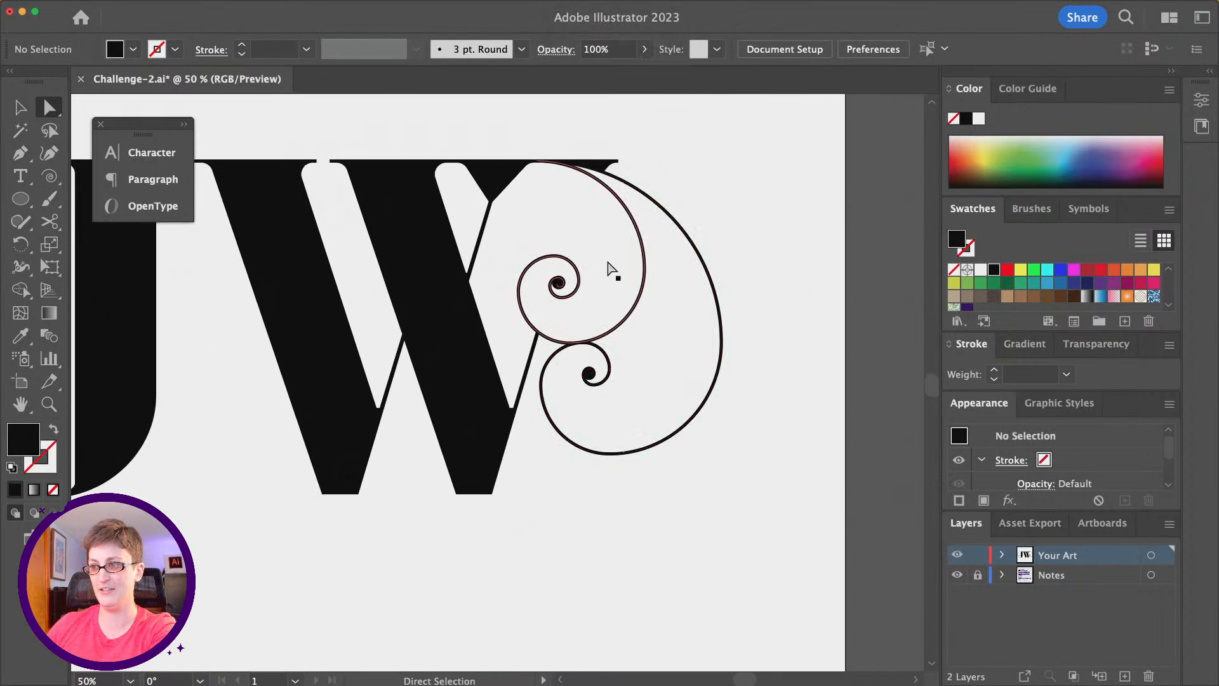
- Select both spirals attached to the monogram's W and paste a copy in place in front of them
{"action": "left_click", "coordinate": [608, 268]}
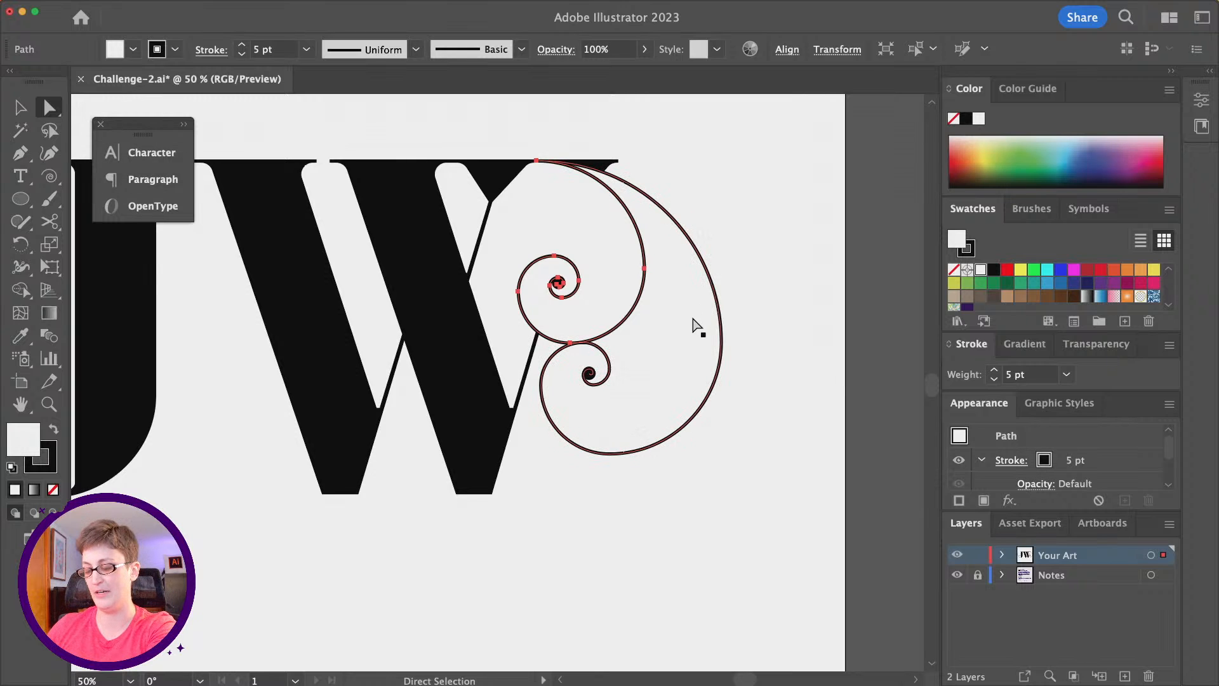
{"action": "left_click", "coordinate": [712, 311], "text": "shift"}
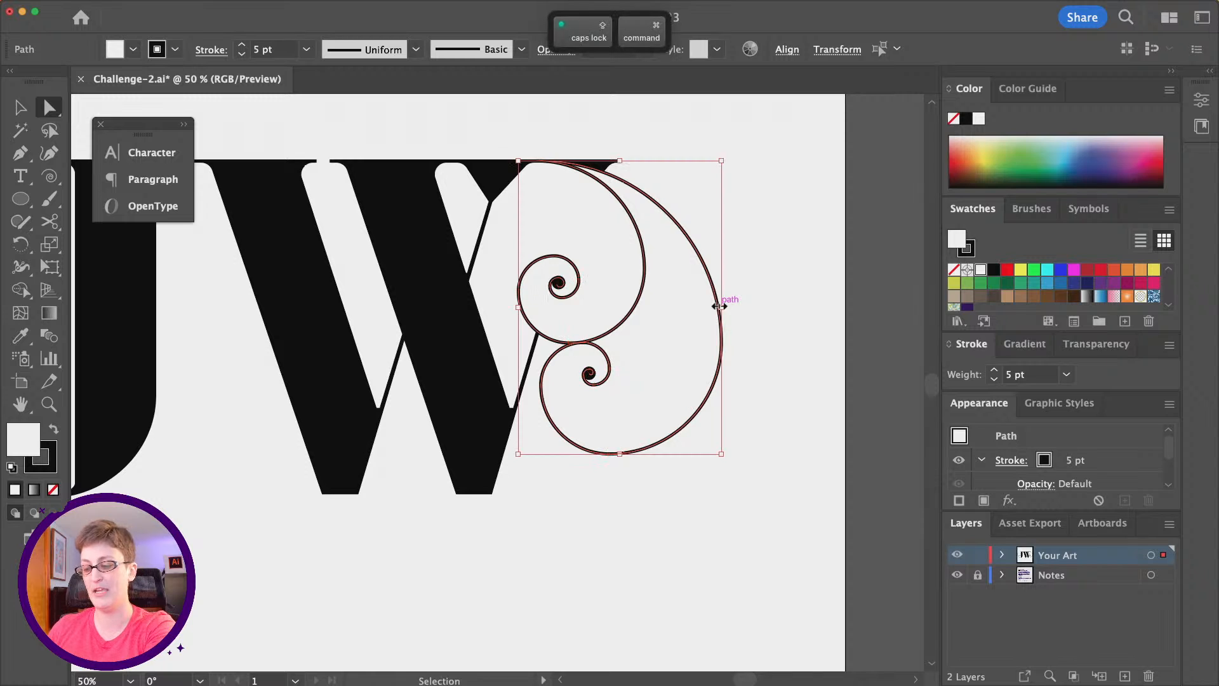
{"action": "key", "text": "super+c"}
{"action": "key", "text": "super+f"}
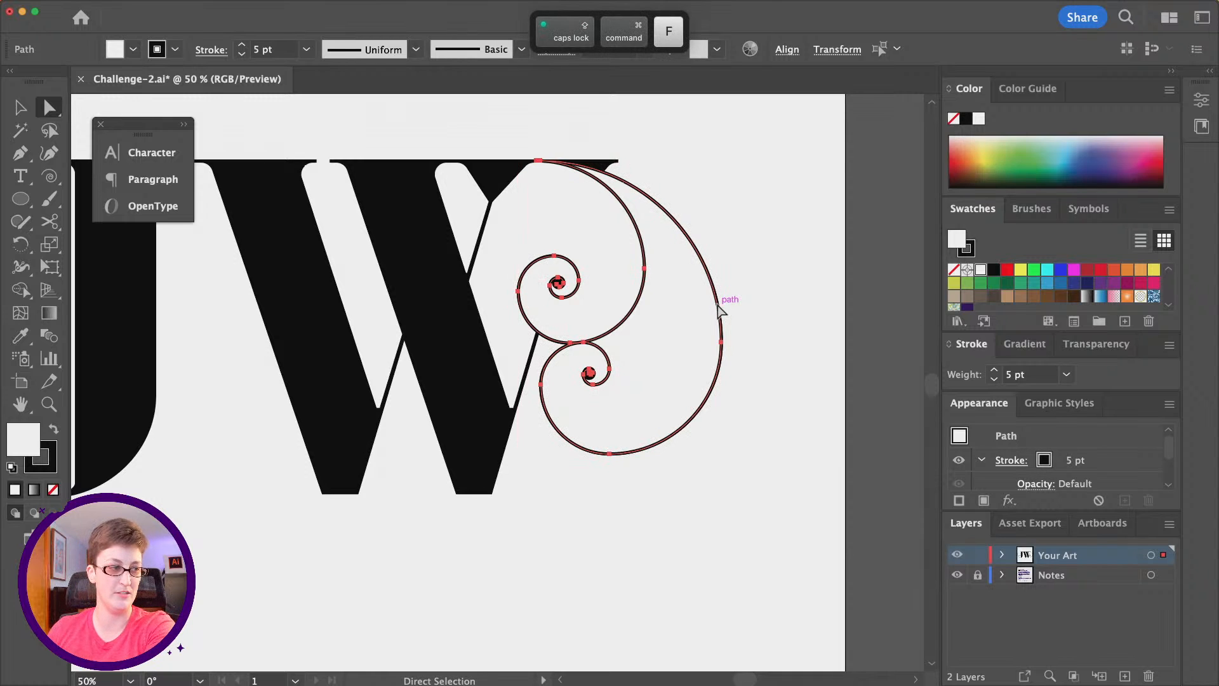
- Add the W to the selected spiral copies and subtract them from it with Pathfinder's Minus Front, then deselect the result
{"action": "scroll", "coordinate": [720, 311], "scroll_direction": "left", "scroll_amount": 3}
{"action": "scroll", "coordinate": [720, 311], "scroll_direction": "up", "scroll_amount": 1}
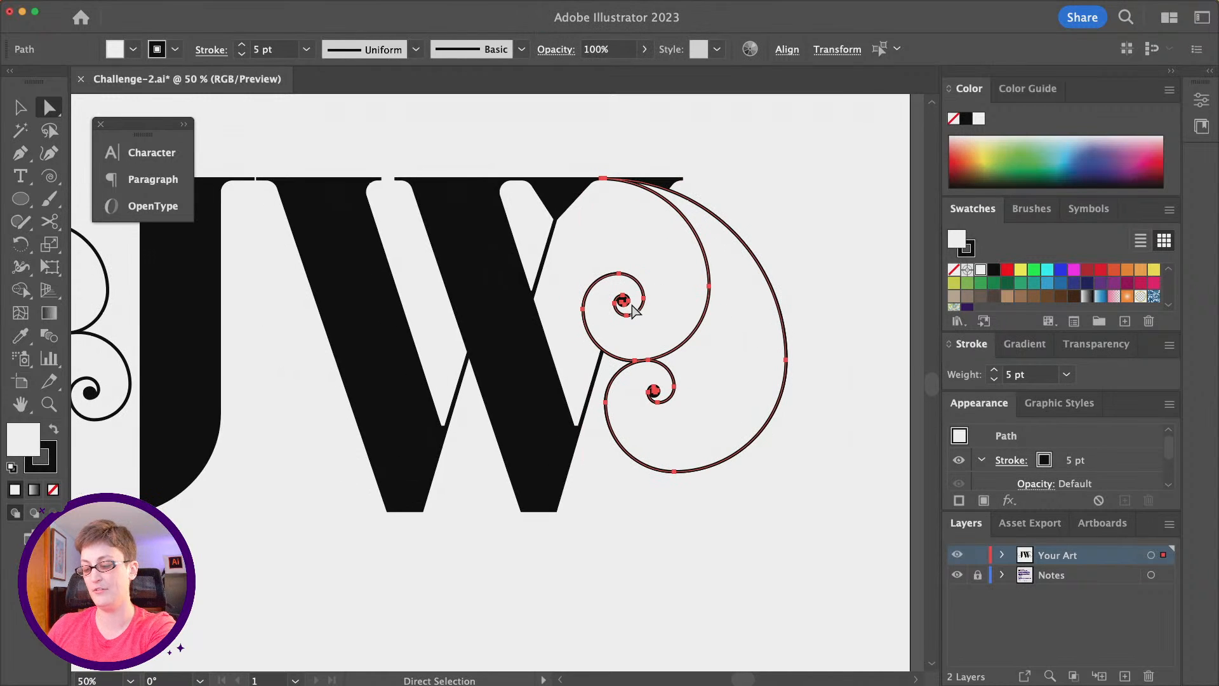
{"action": "left_click", "coordinate": [445, 188], "text": "shift"}
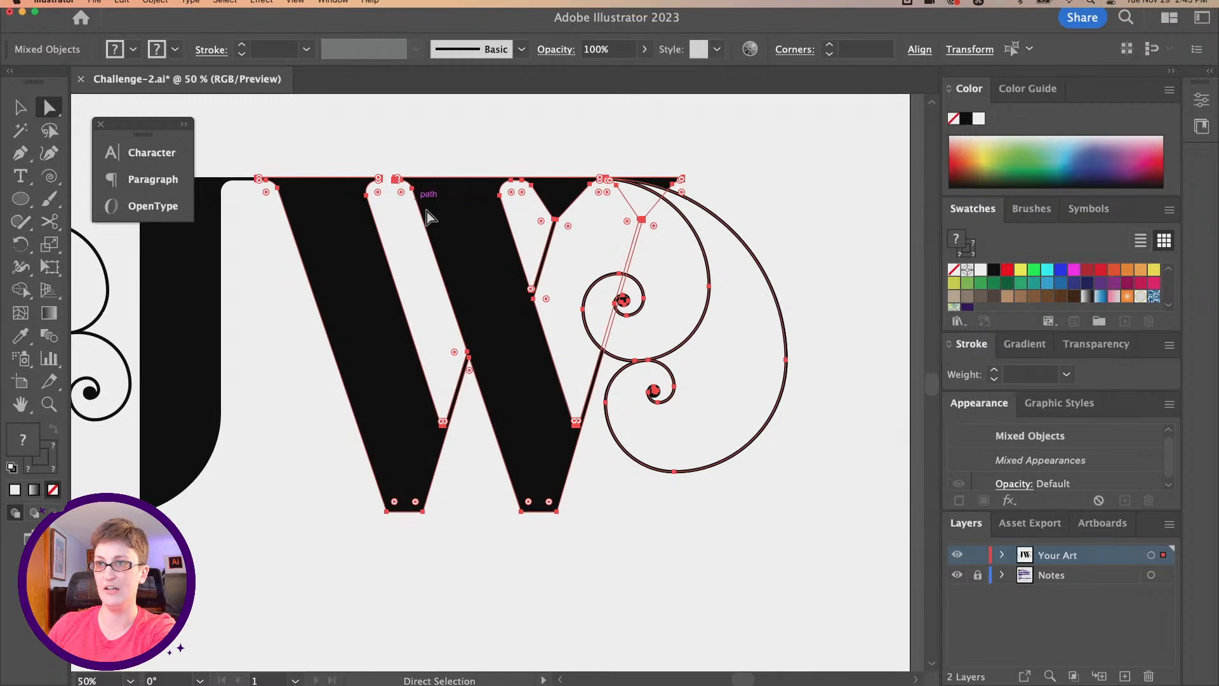
{"action": "left_click", "coordinate": [332, 7]}
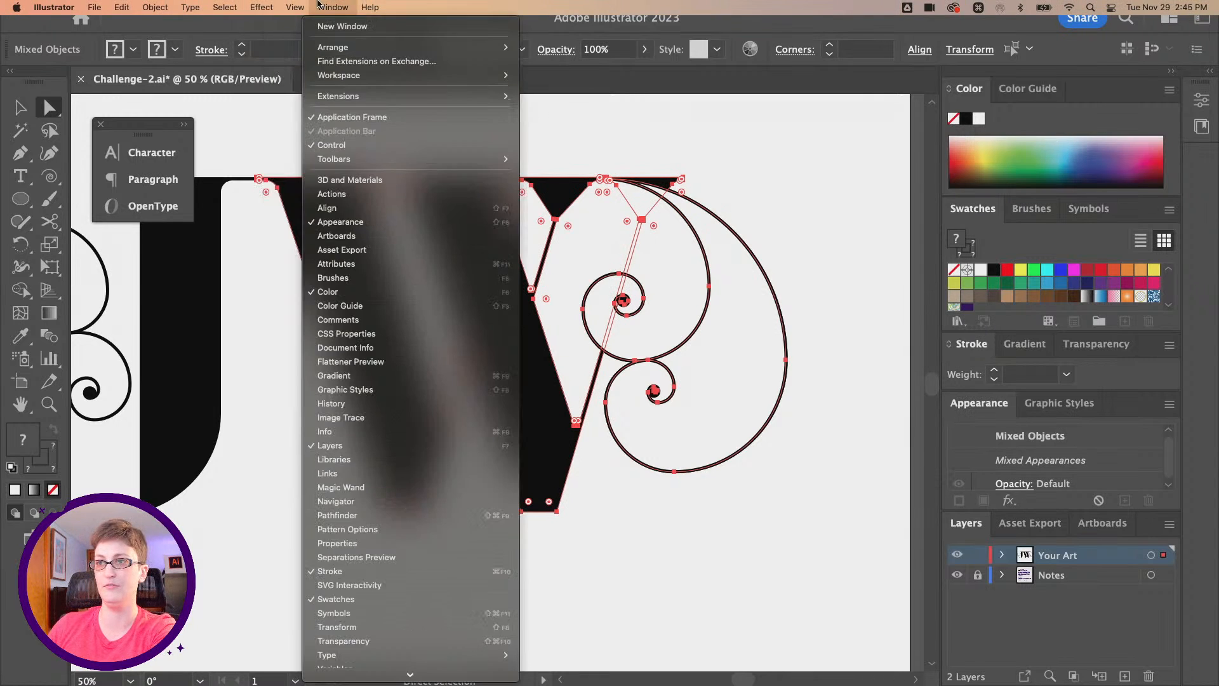
{"action": "left_click", "coordinate": [368, 515]}
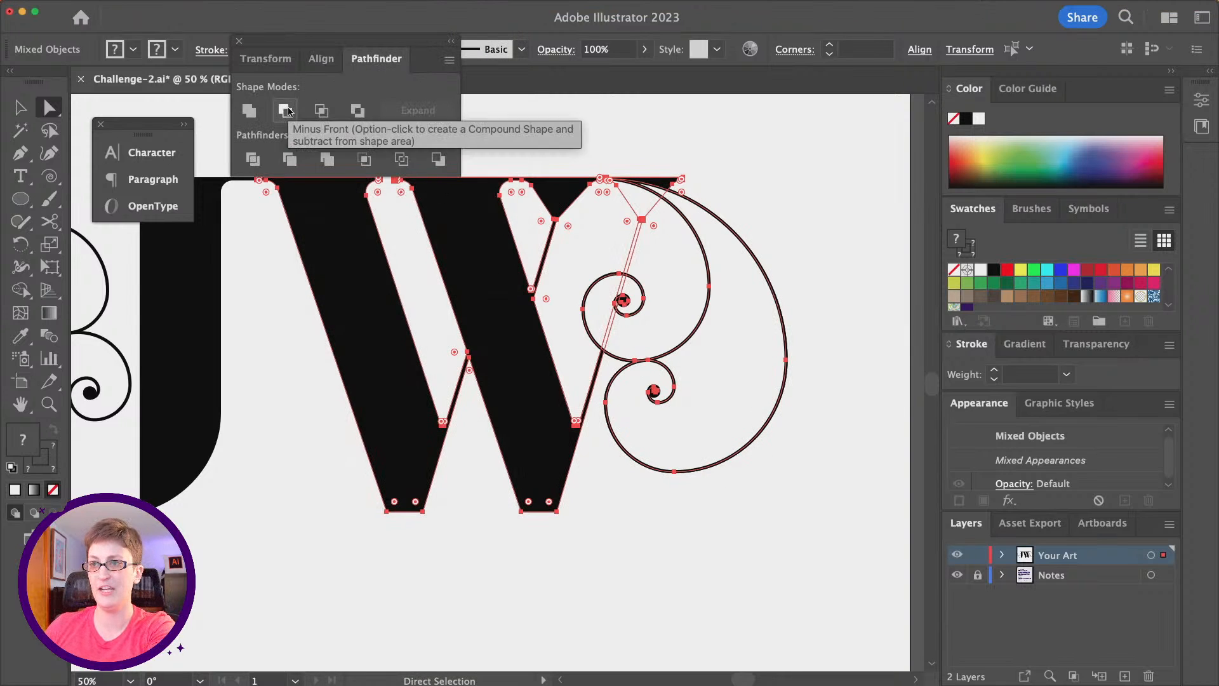
{"action": "left_click", "coordinate": [287, 111]}
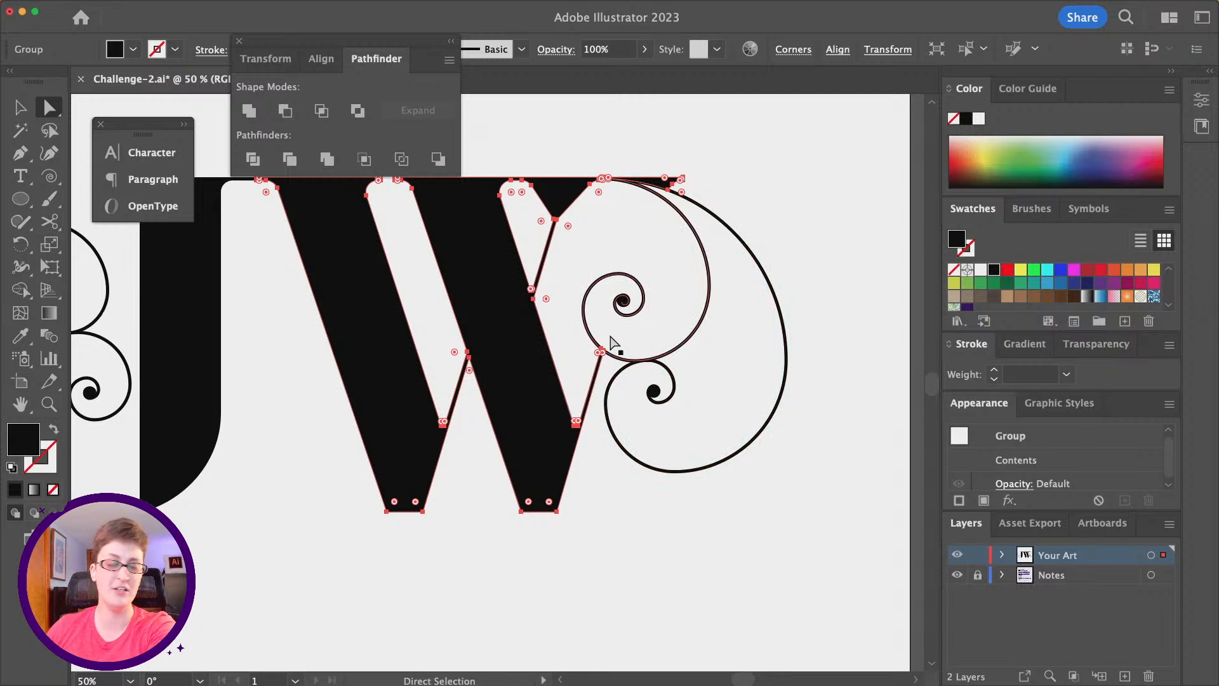
{"action": "left_click", "coordinate": [642, 122]}
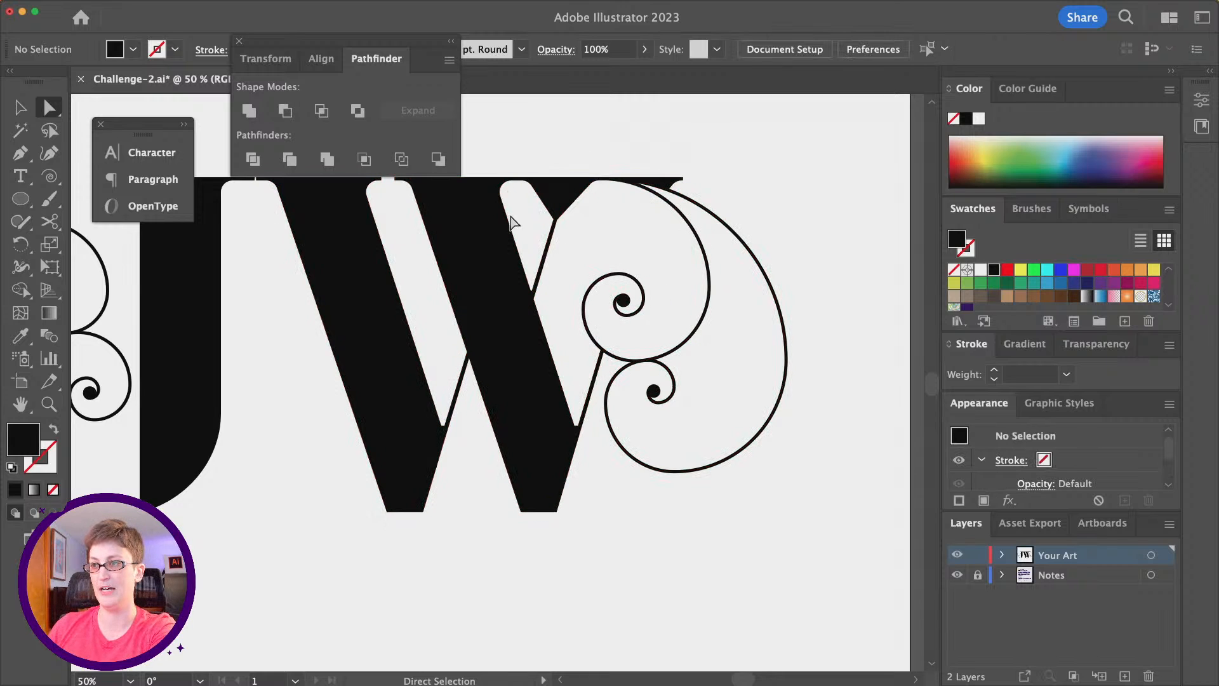
- Delete the leftover serif fragment beyond the W's outer spiral and close the Pathfinder controls
{"action": "left_click", "coordinate": [668, 188]}
{"action": "key", "text": "Delete"}
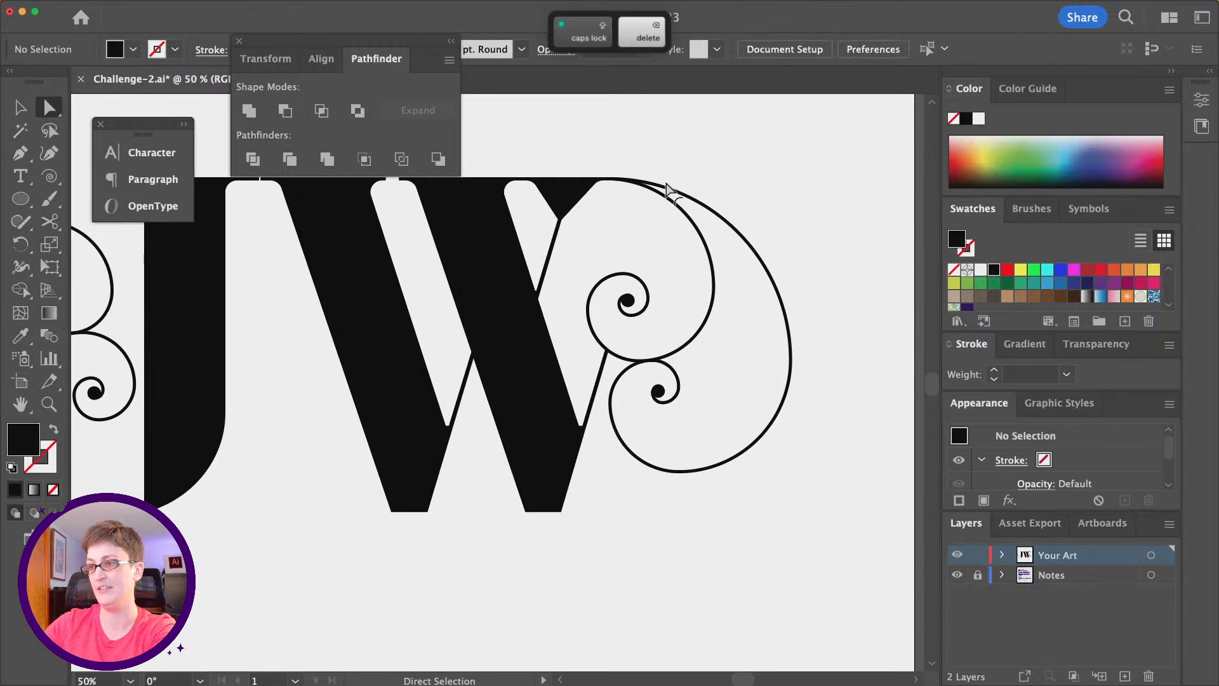
{"action": "left_click", "coordinate": [238, 42]}
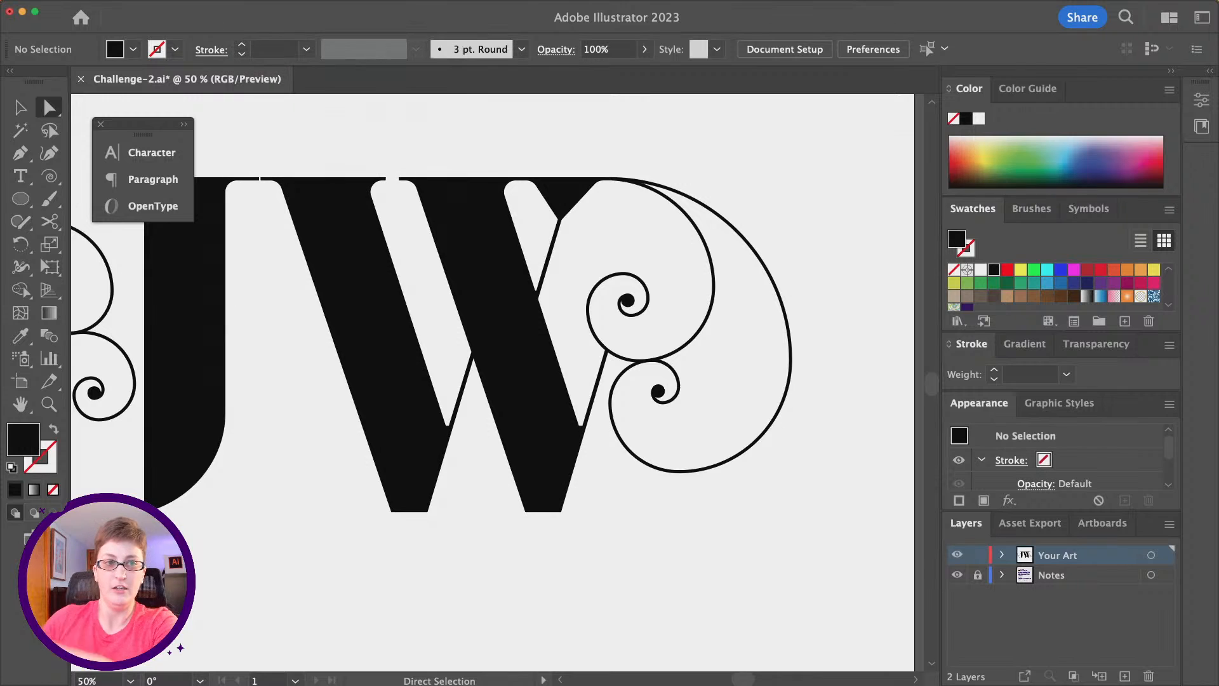
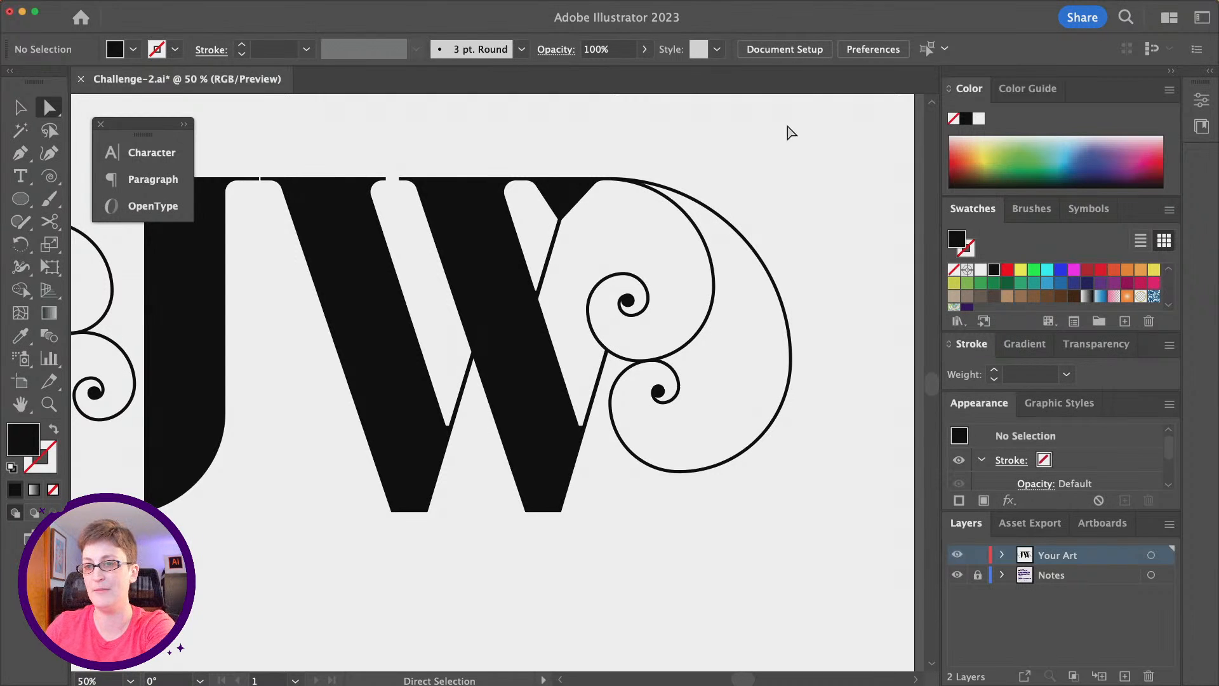
- Remove the fill from the J's inner spiral and both W spirals, keeping their strokes, and deselect them
{"action": "scroll", "coordinate": [574, 238], "scroll_direction": "left", "scroll_amount": 3}
{"action": "scroll", "coordinate": [574, 237], "scroll_direction": "down", "scroll_amount": 2}
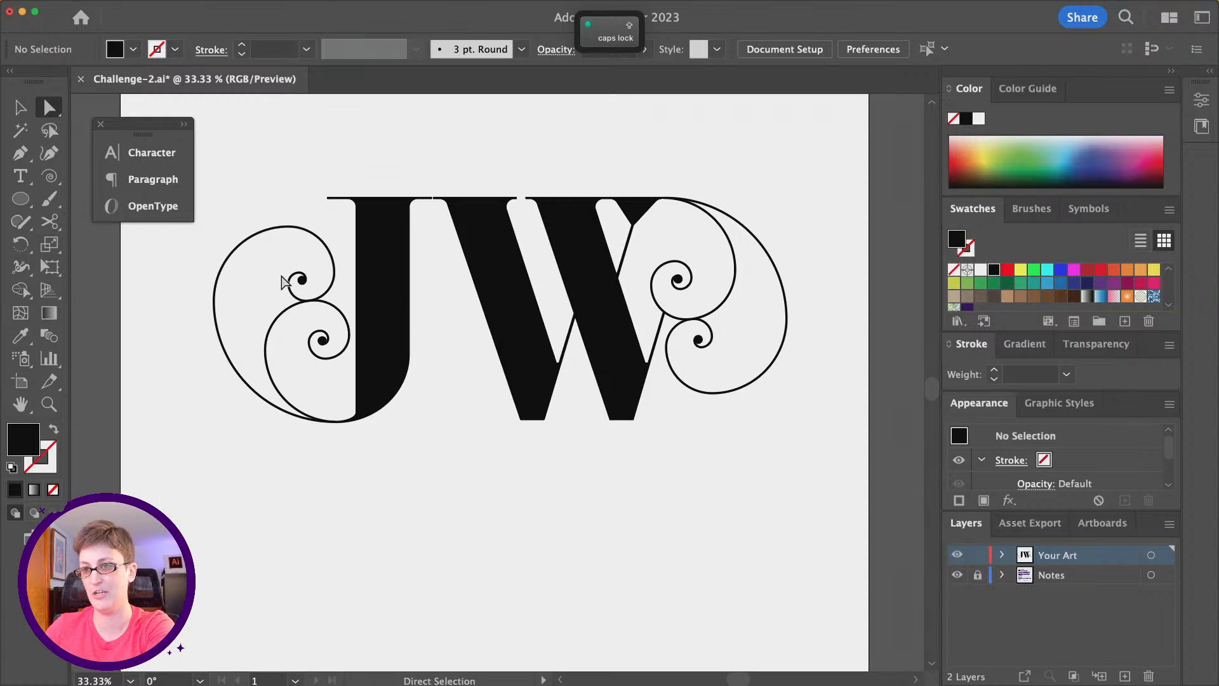
{"action": "left_click", "coordinate": [276, 342]}
{"action": "left_click", "coordinate": [712, 262], "text": "shift"}
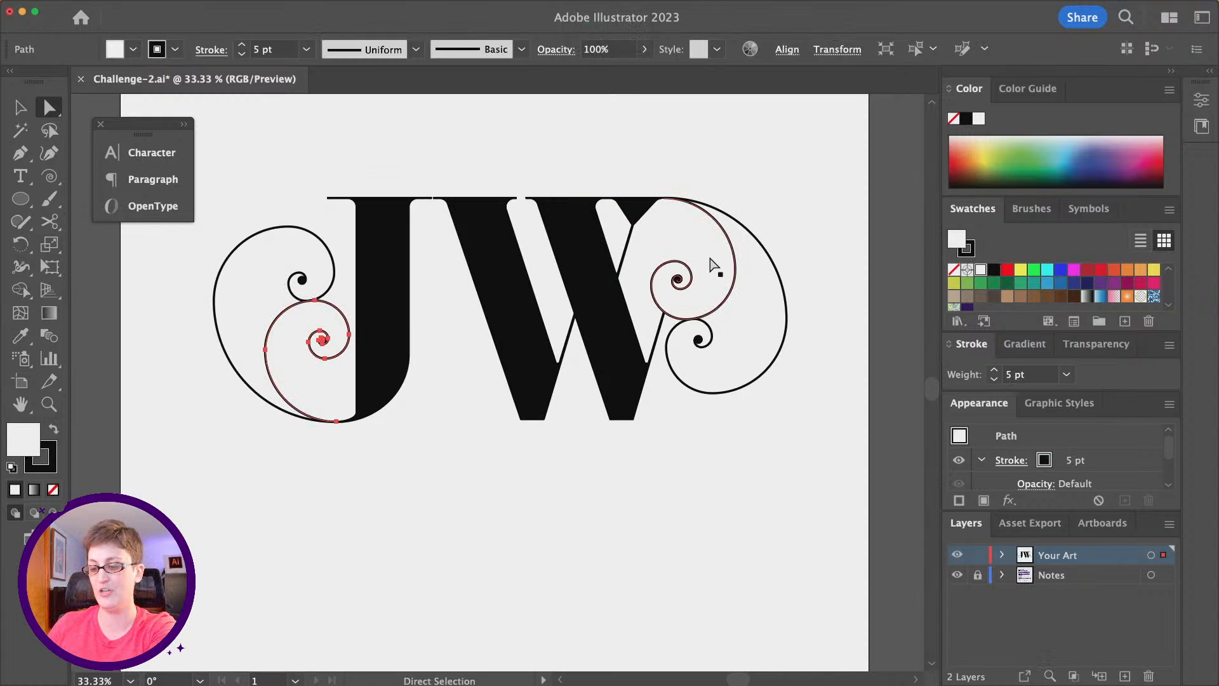
{"action": "key", "text": "Caps_Lock"}
{"action": "left_click", "coordinate": [730, 299], "text": "shift"}
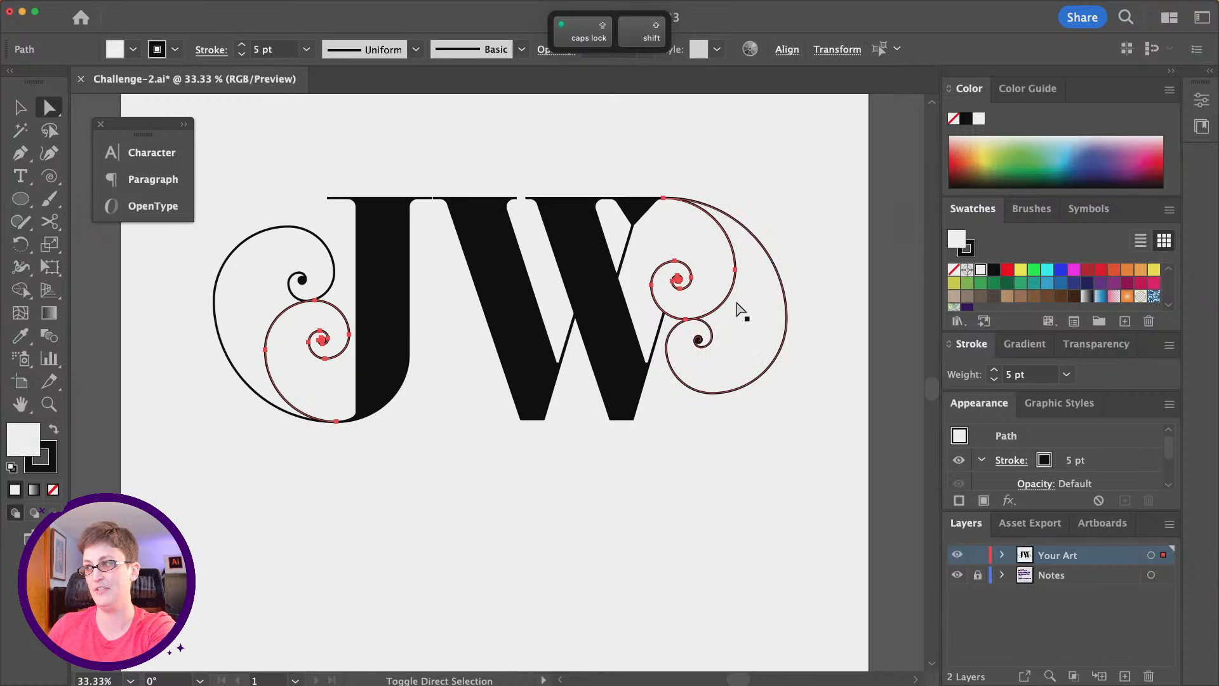
{"action": "left_click", "coordinate": [952, 121]}
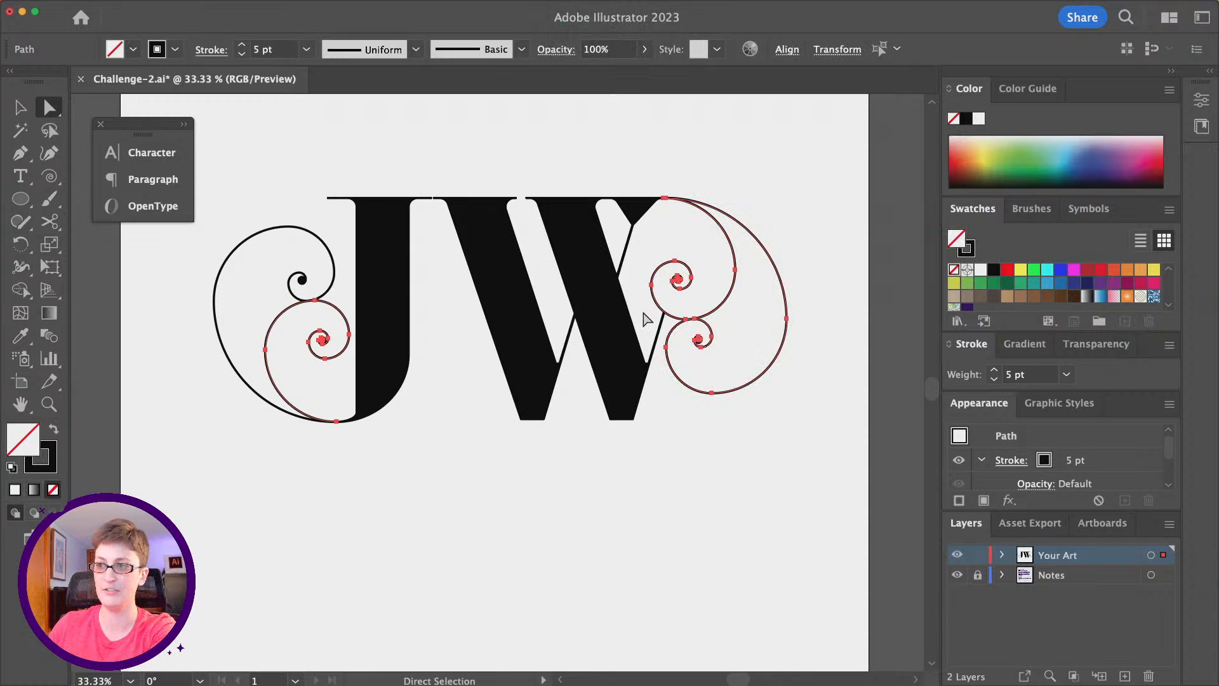
{"action": "key", "text": "v"}
{"action": "left_click", "coordinate": [765, 482]}
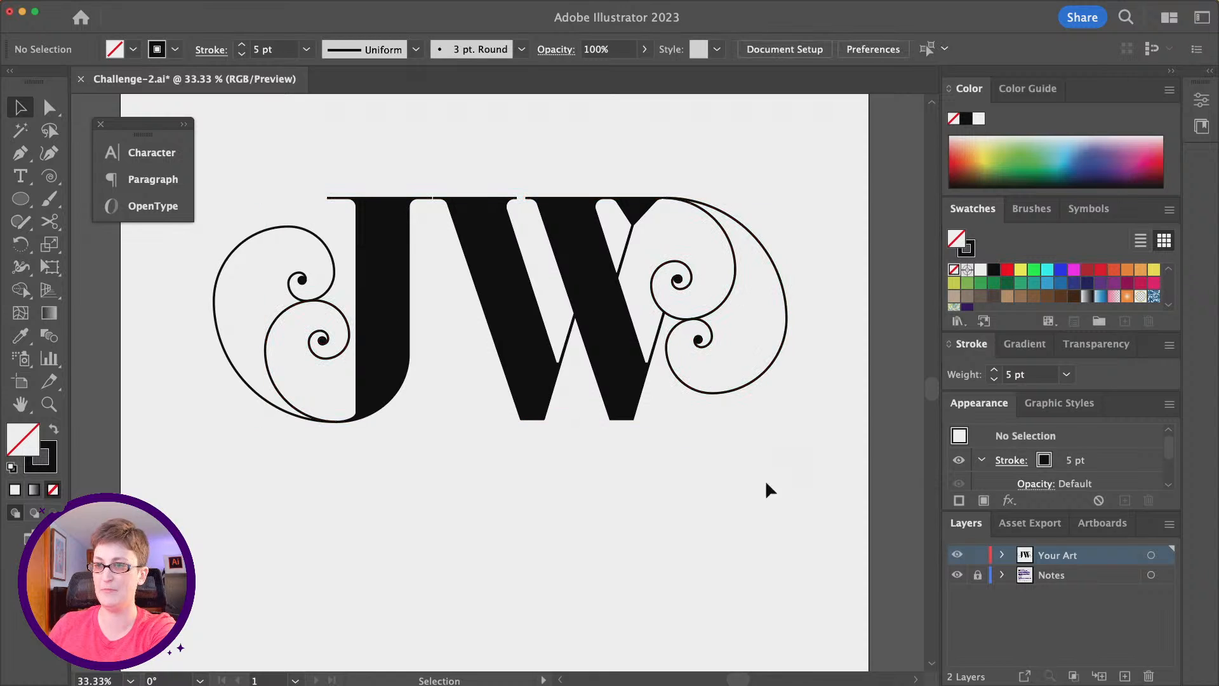
- Group the J's two spirals with their dots, and group the W's two spirals with theirs separately
{"action": "left_click_drag", "start_coordinate": [180, 245], "coordinate": [321, 389]}
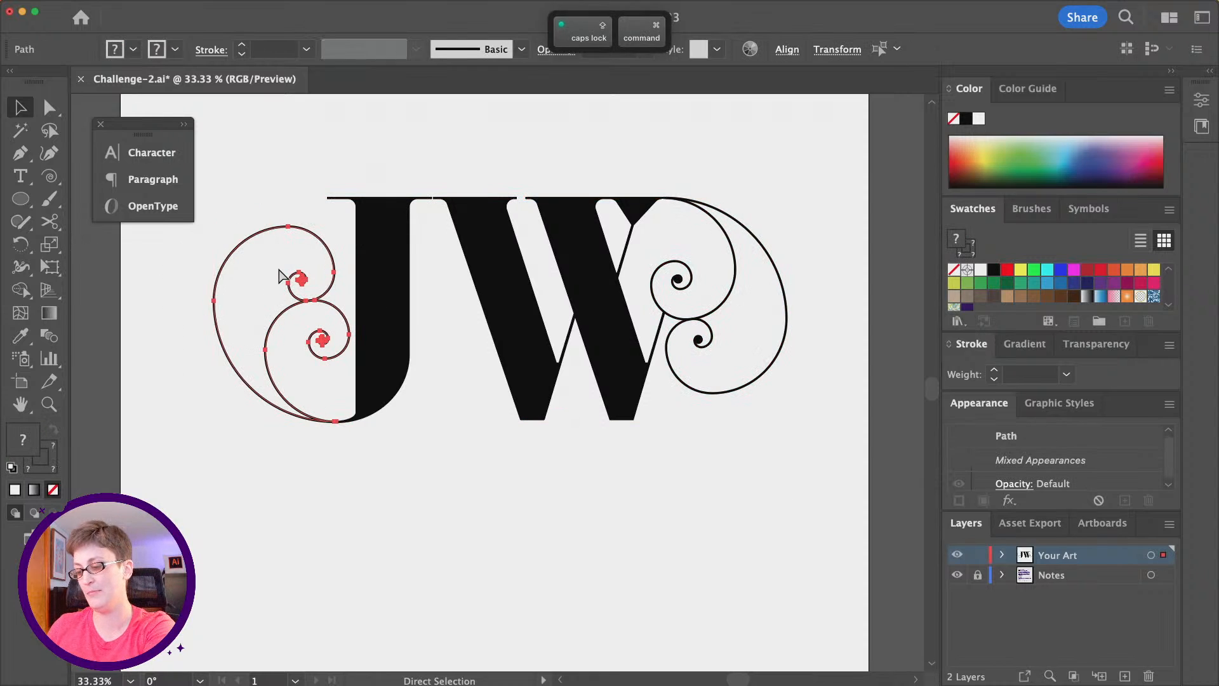
{"action": "key", "text": "super+g"}
{"action": "left_click_drag", "start_coordinate": [794, 170], "coordinate": [677, 405]}
{"action": "key", "text": "super"}
{"action": "key", "text": "super+g"}
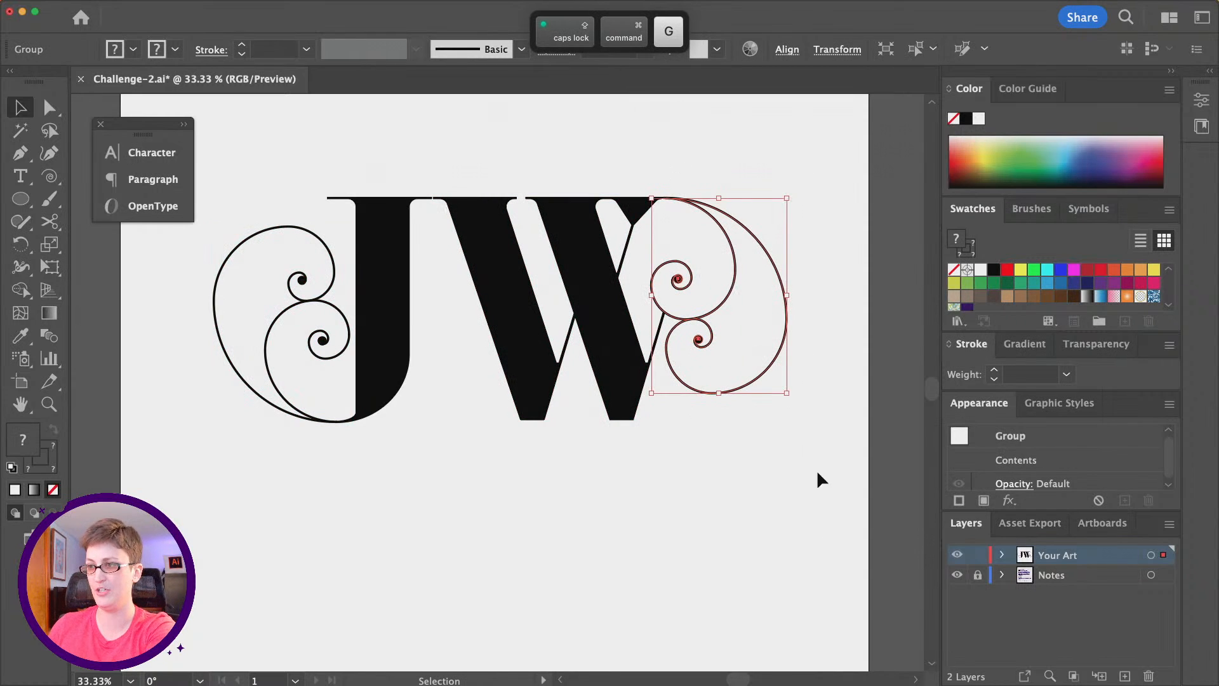
{"action": "left_click", "coordinate": [766, 478]}
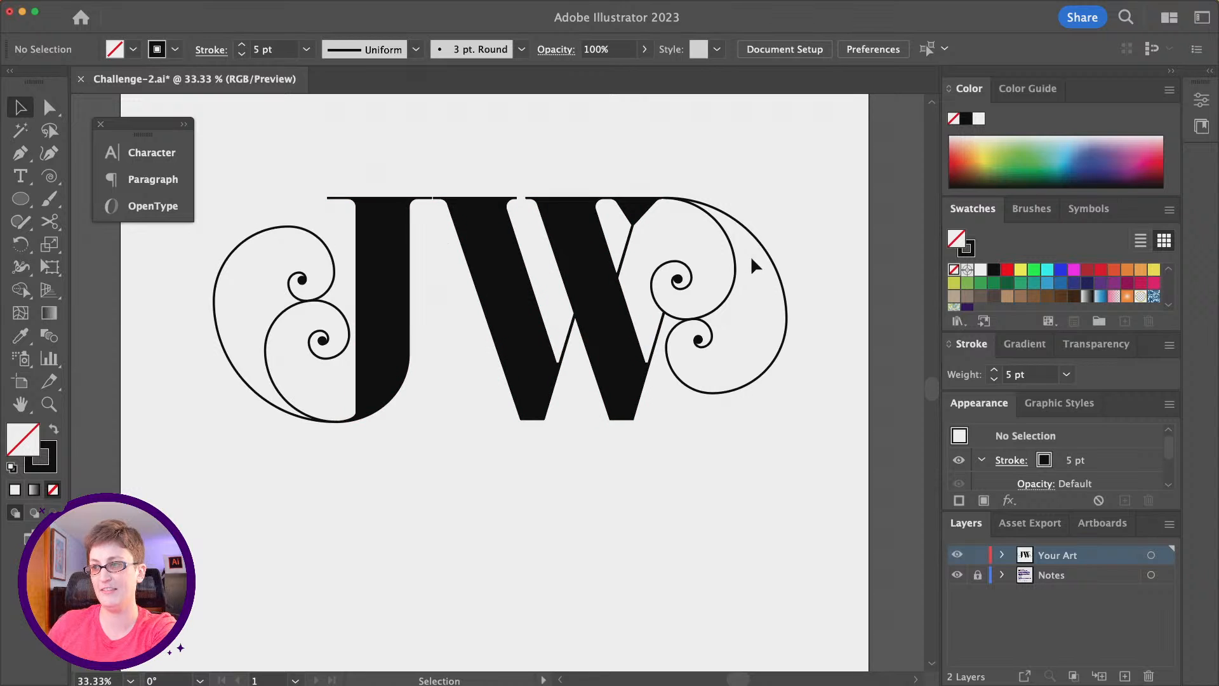
- Move the W and its spirals down and closer to the J, tucking its first serif under the J's top serif
{"action": "left_click_drag", "start_coordinate": [780, 457], "coordinate": [479, 269]}
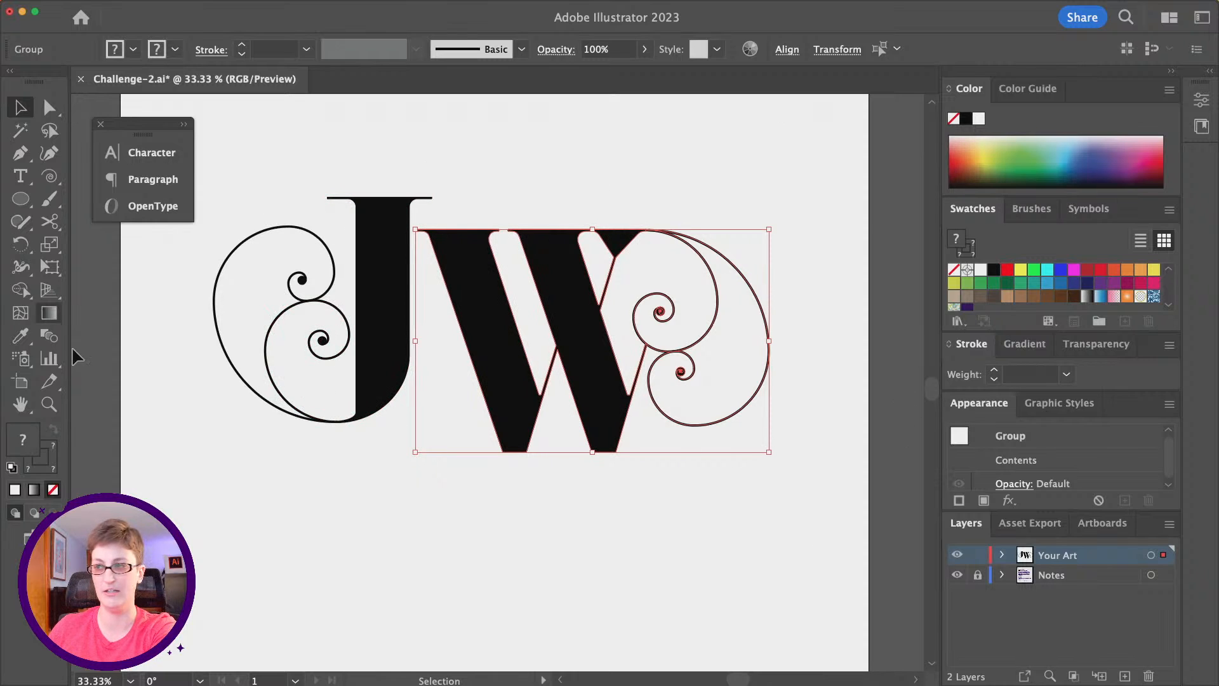
{"action": "scroll", "coordinate": [457, 527], "scroll_direction": "left", "scroll_amount": 2}
{"action": "left_click", "coordinate": [475, 512]}
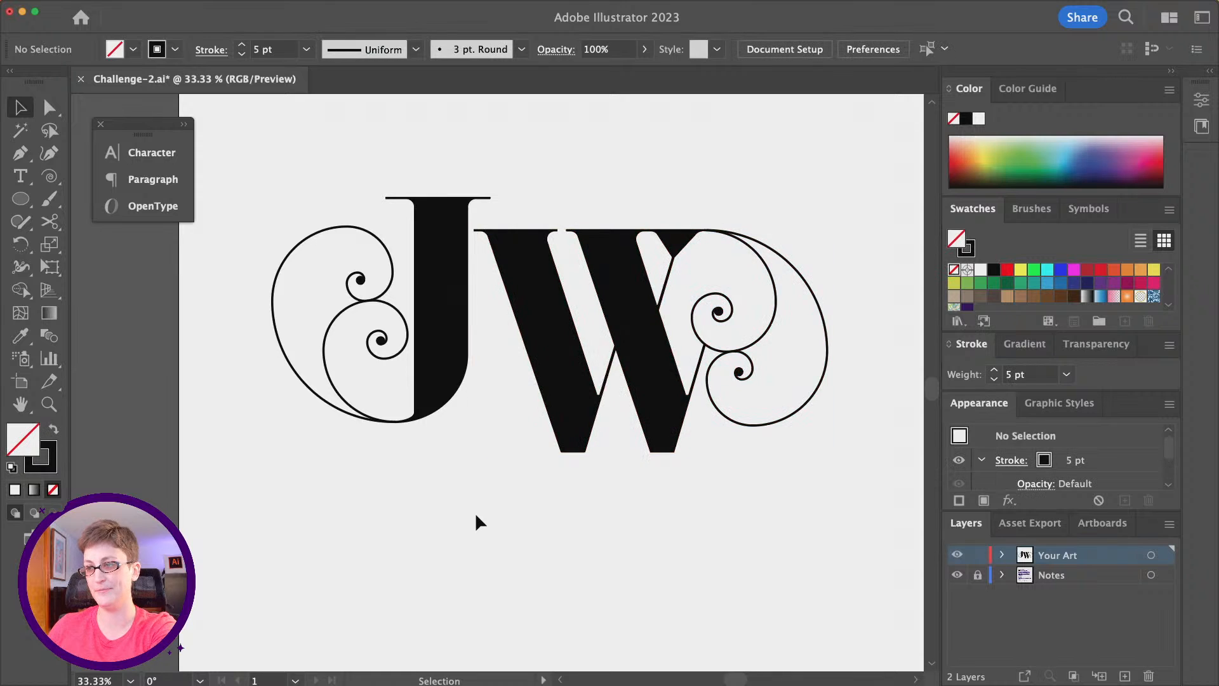
- Select the entire JW monogram and move it straight up to the upper half of the artboard
{"action": "scroll", "coordinate": [475, 512], "scroll_direction": "down", "scroll_amount": 1}
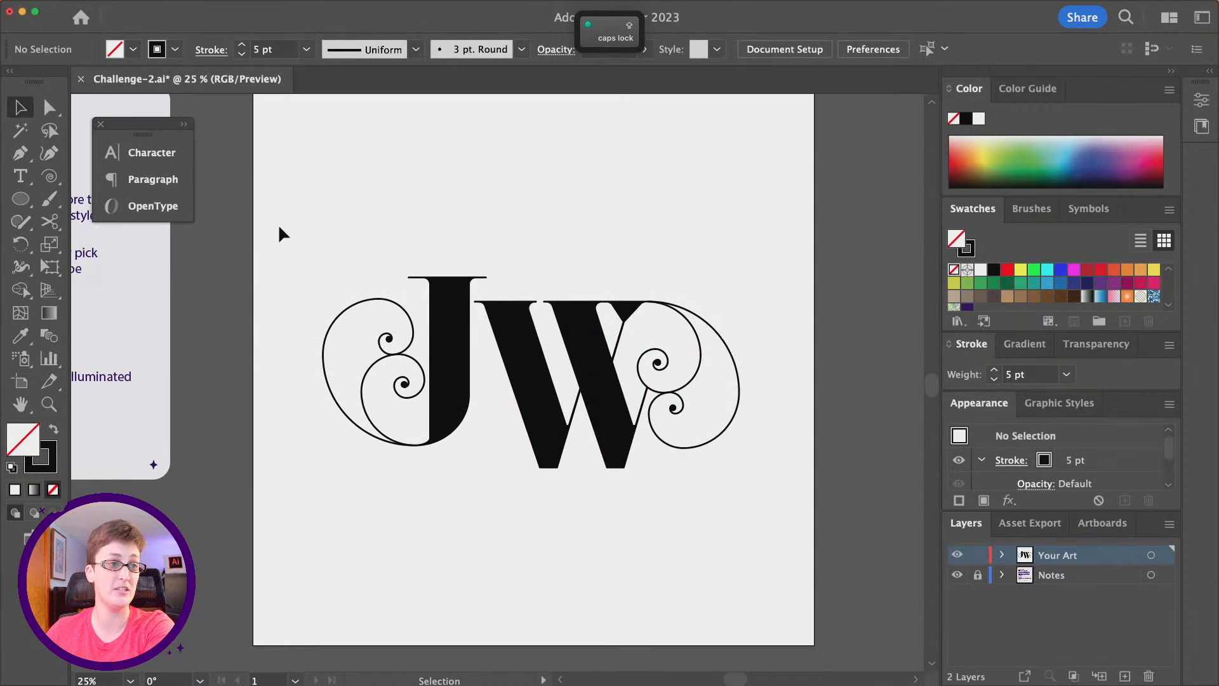
{"action": "left_click_drag", "start_coordinate": [281, 226], "coordinate": [806, 534]}
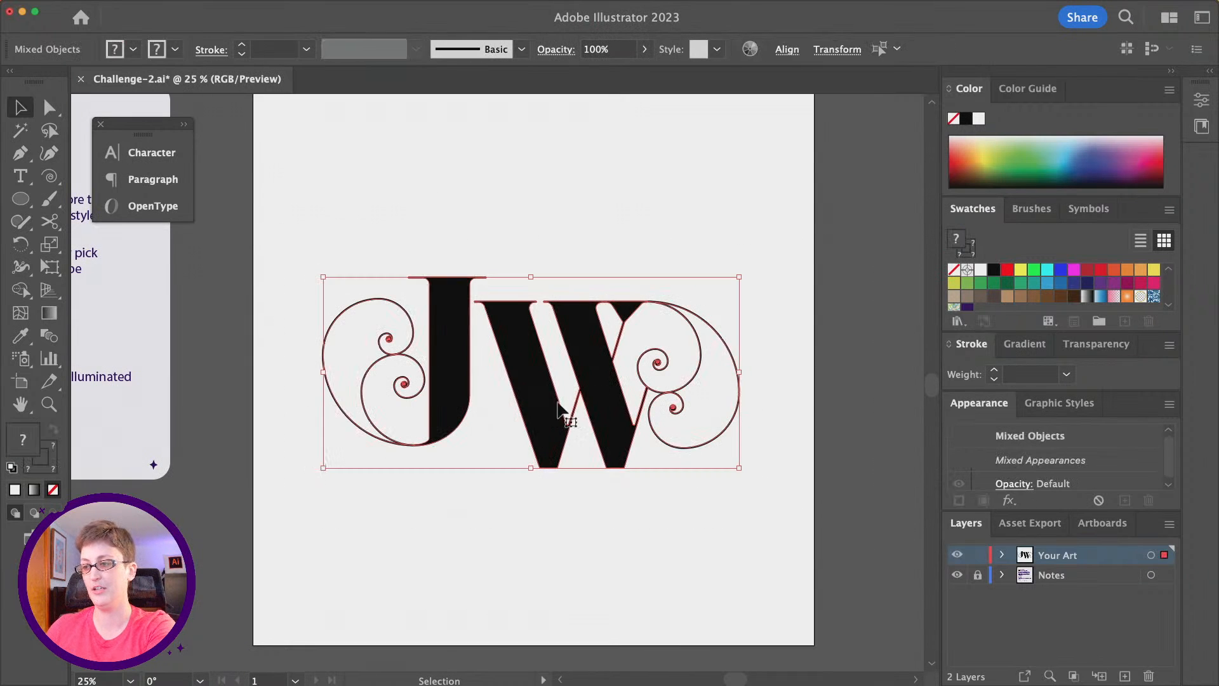
{"action": "left_click_drag", "start_coordinate": [587, 412], "coordinate": [590, 354]}
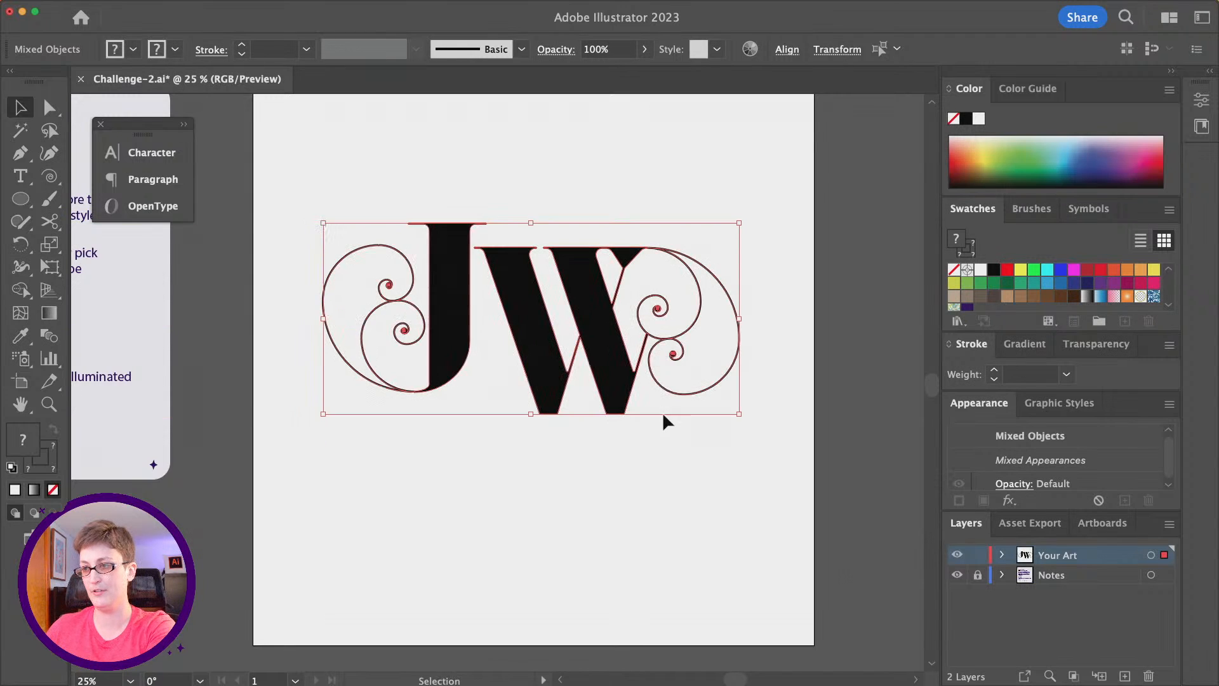
- Select only the J and W letterforms, leaving out their spirals, and start an Offset Path with the letters in view
{"action": "left_click", "coordinate": [530, 413]}
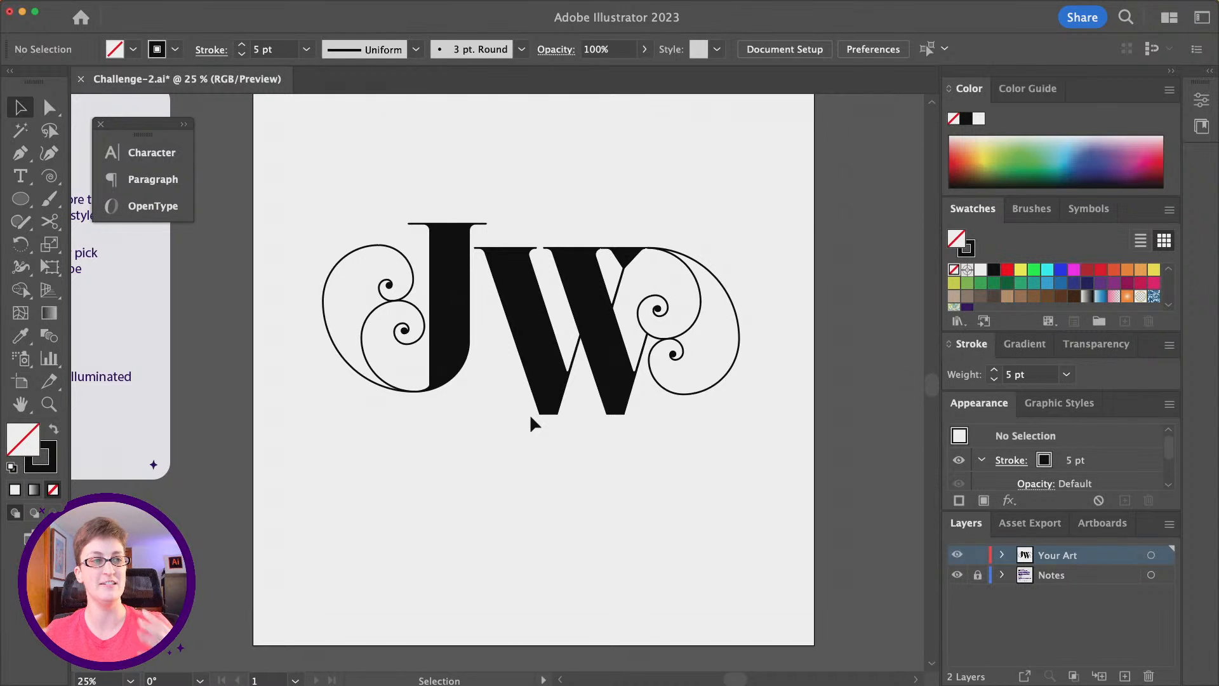
{"action": "key", "text": "super+equal"}
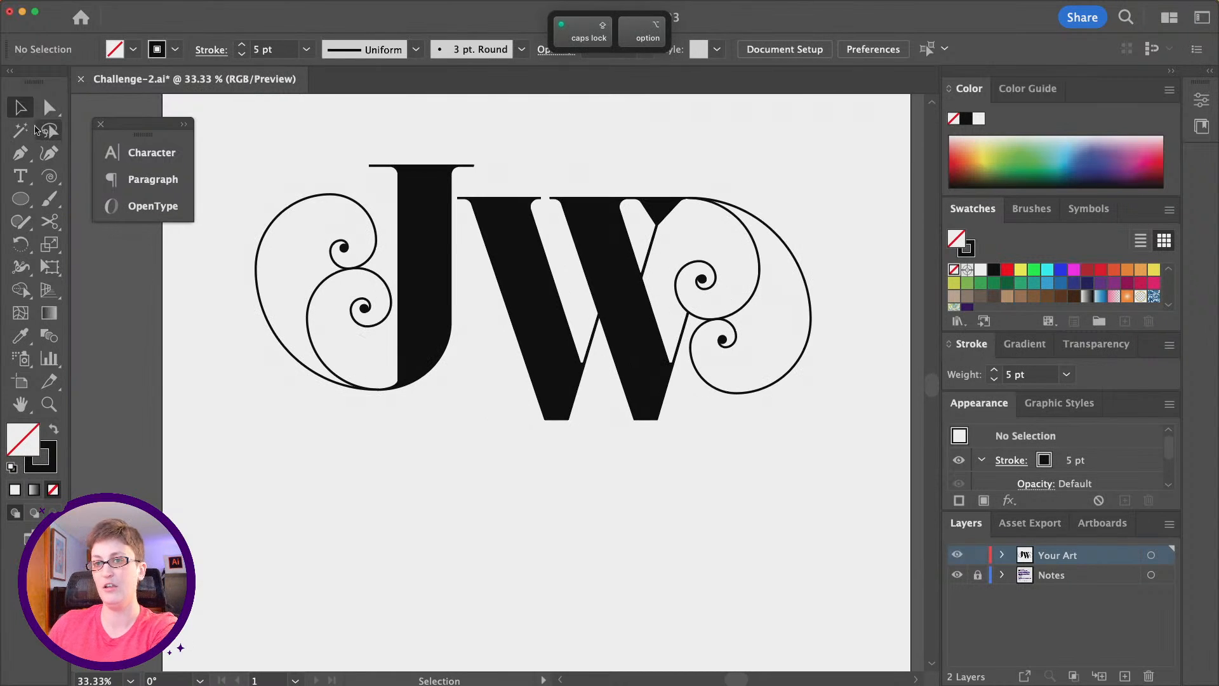
{"action": "left_click", "coordinate": [402, 212]}
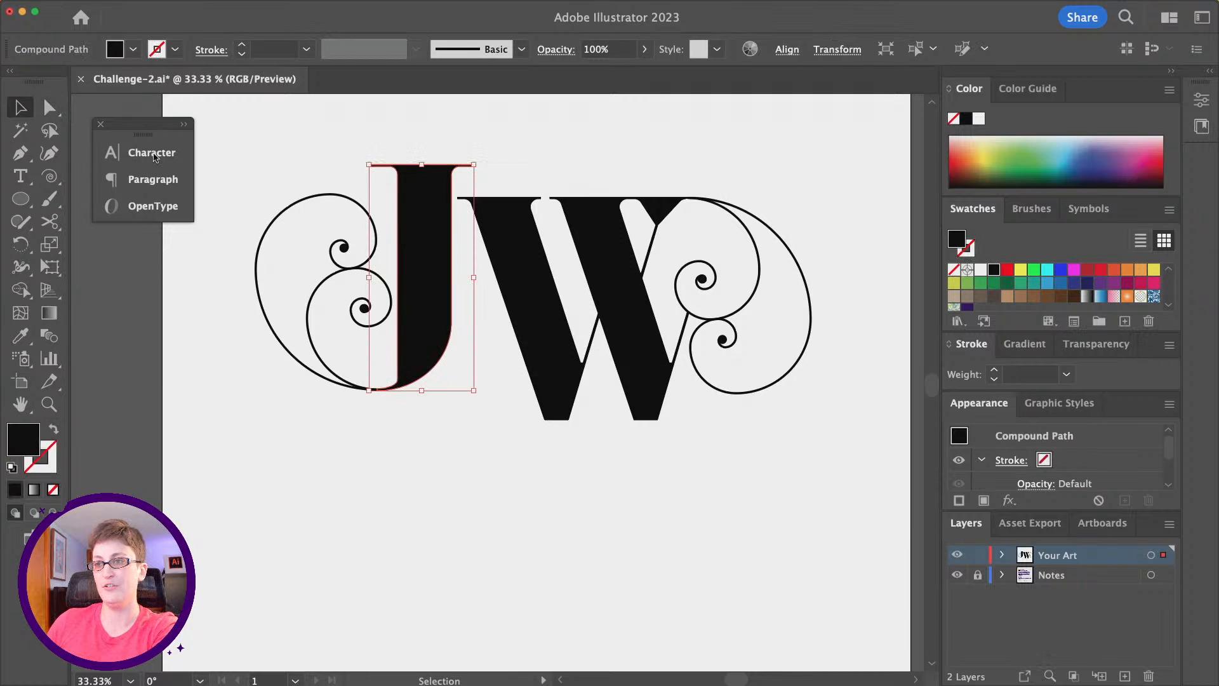
{"action": "left_click", "coordinate": [468, 229]}
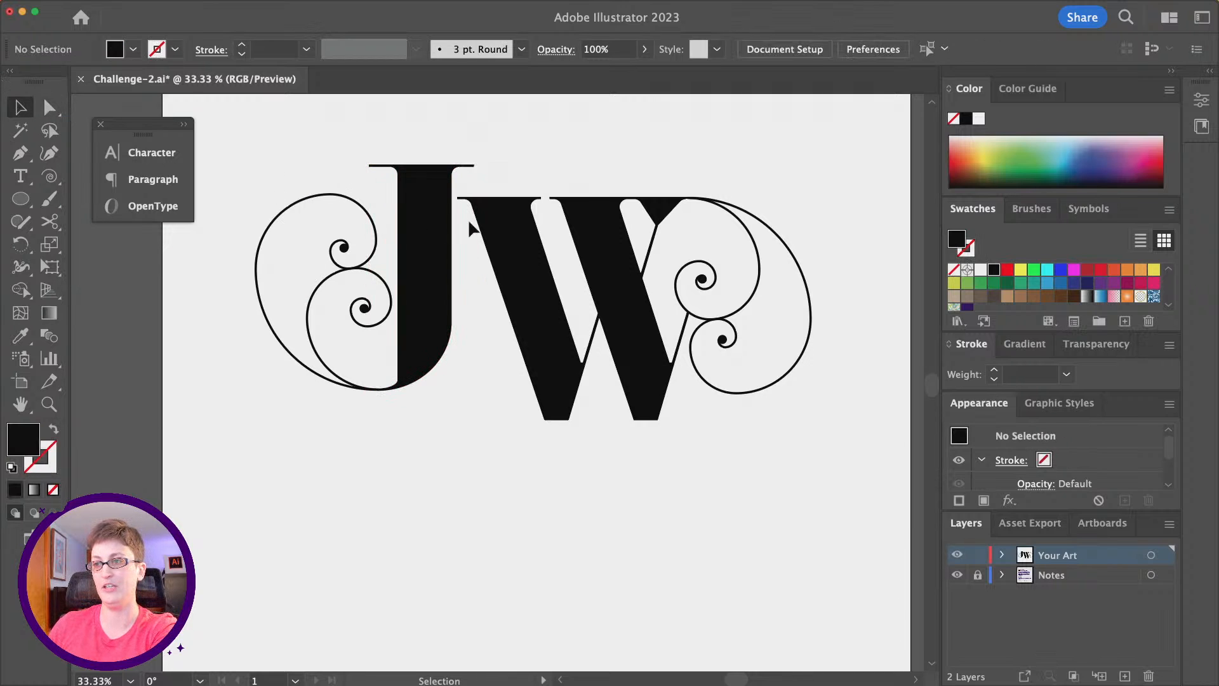
{"action": "left_click", "coordinate": [501, 231]}
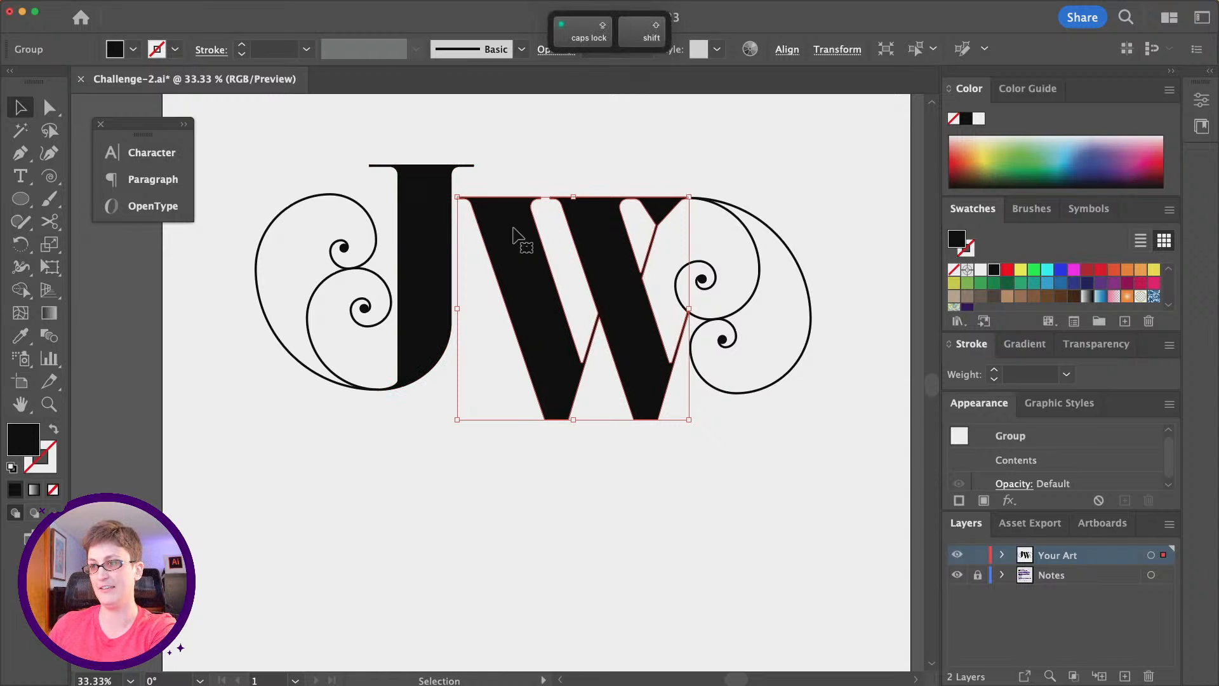
{"action": "left_click", "coordinate": [419, 224], "text": "shift"}
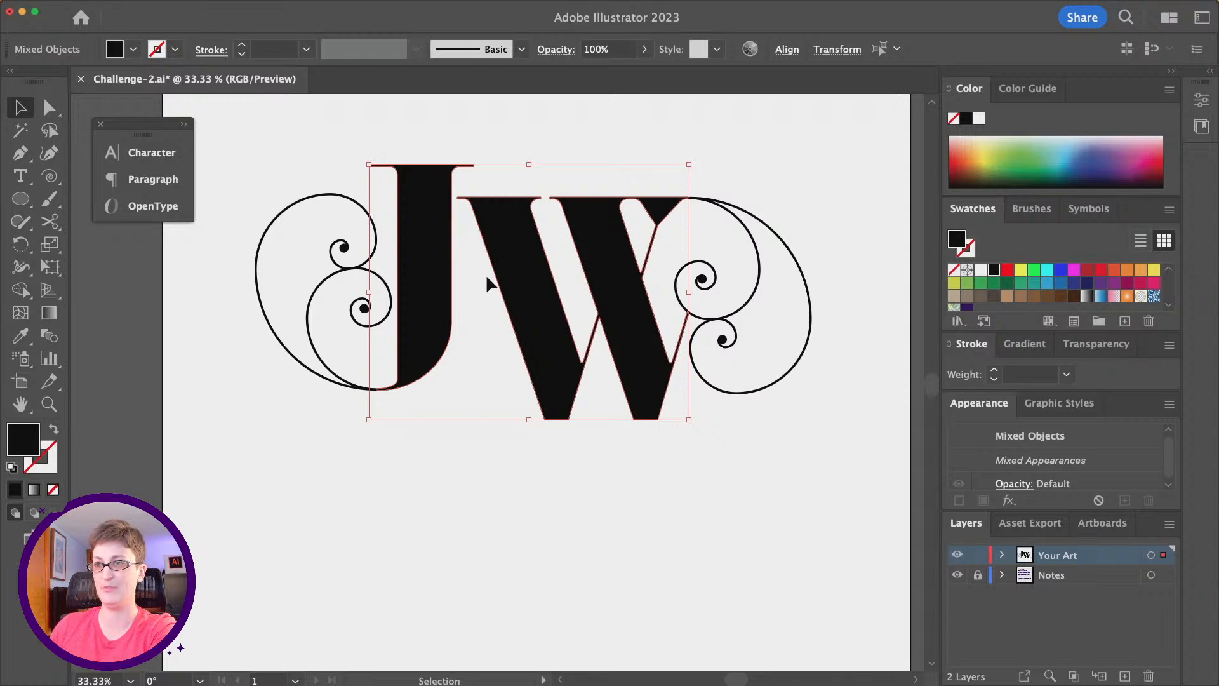
{"action": "left_click", "coordinate": [155, 7]}
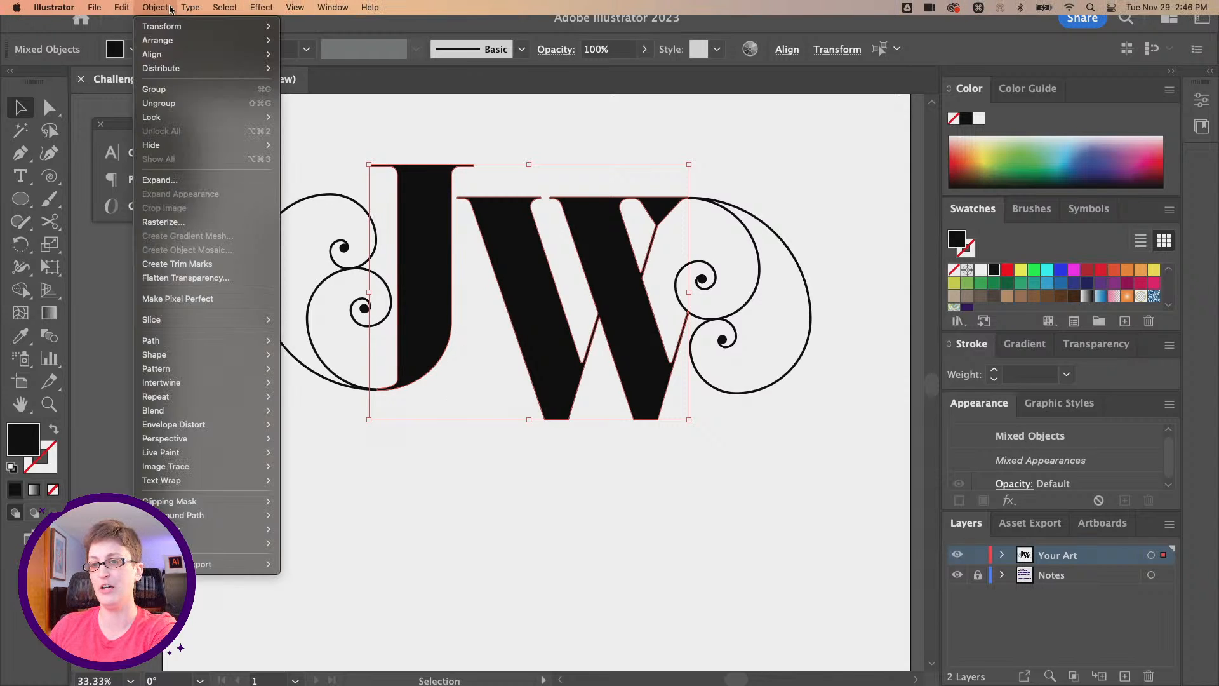
{"action": "mouse_move", "coordinate": [220, 340]}
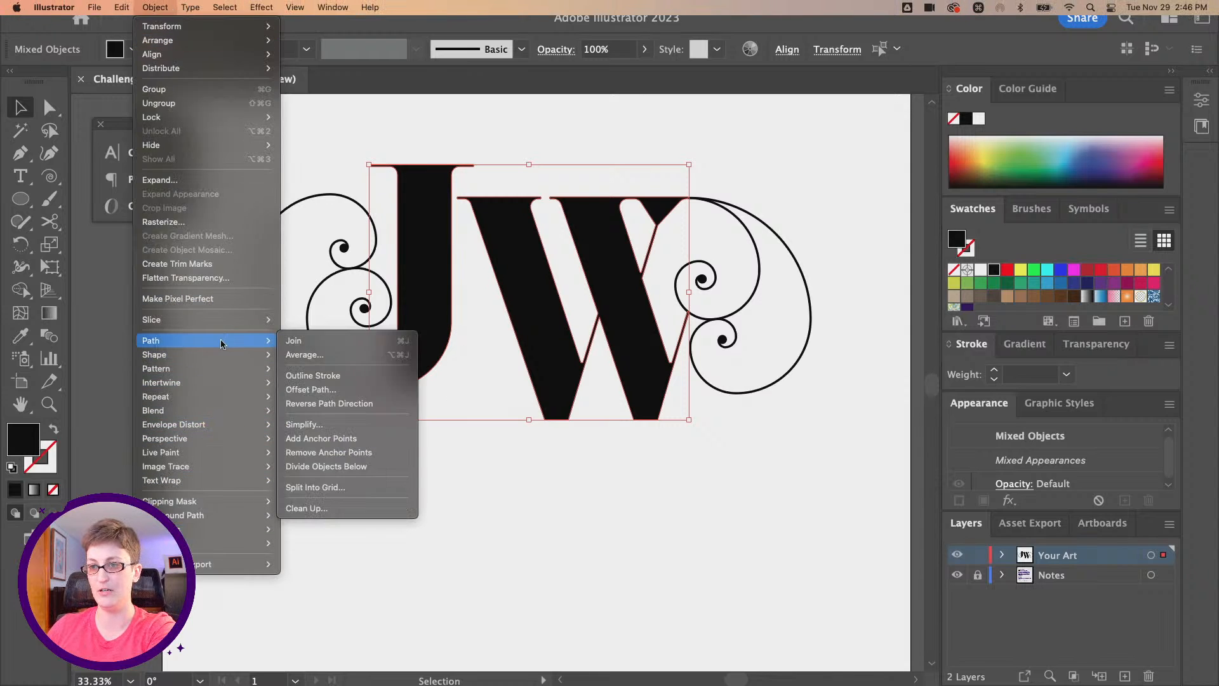
{"action": "left_click", "coordinate": [311, 389]}
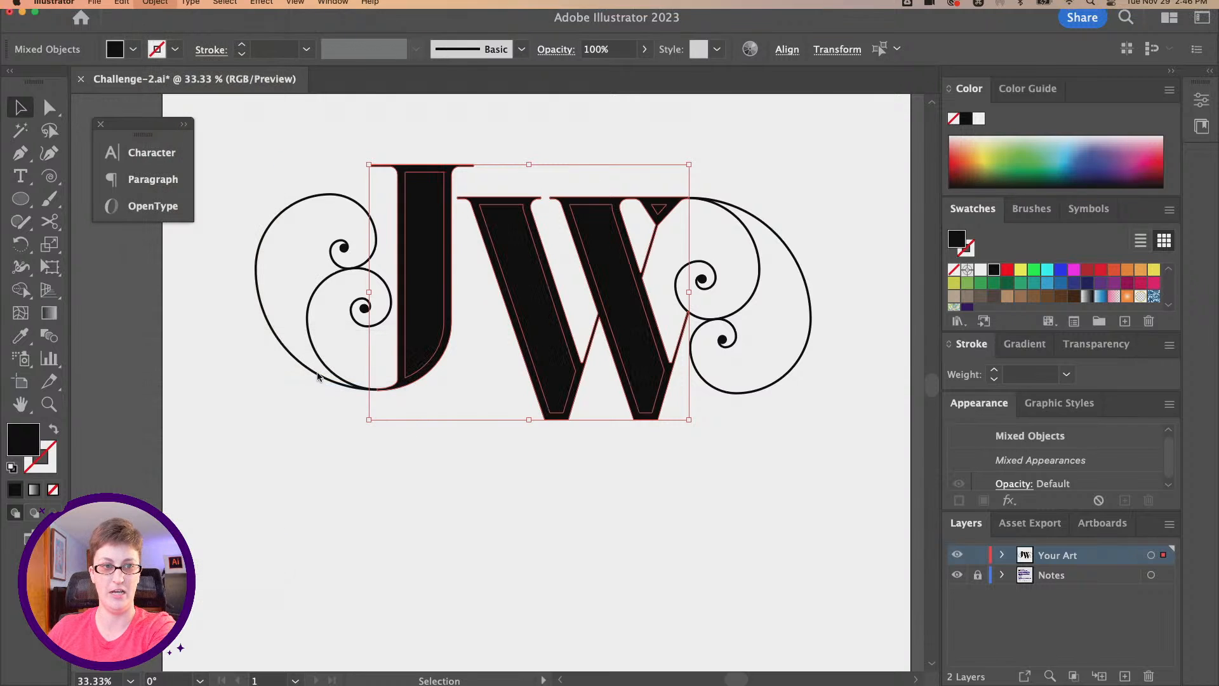
{"action": "left_click_drag", "start_coordinate": [781, 418], "coordinate": [759, 407]}
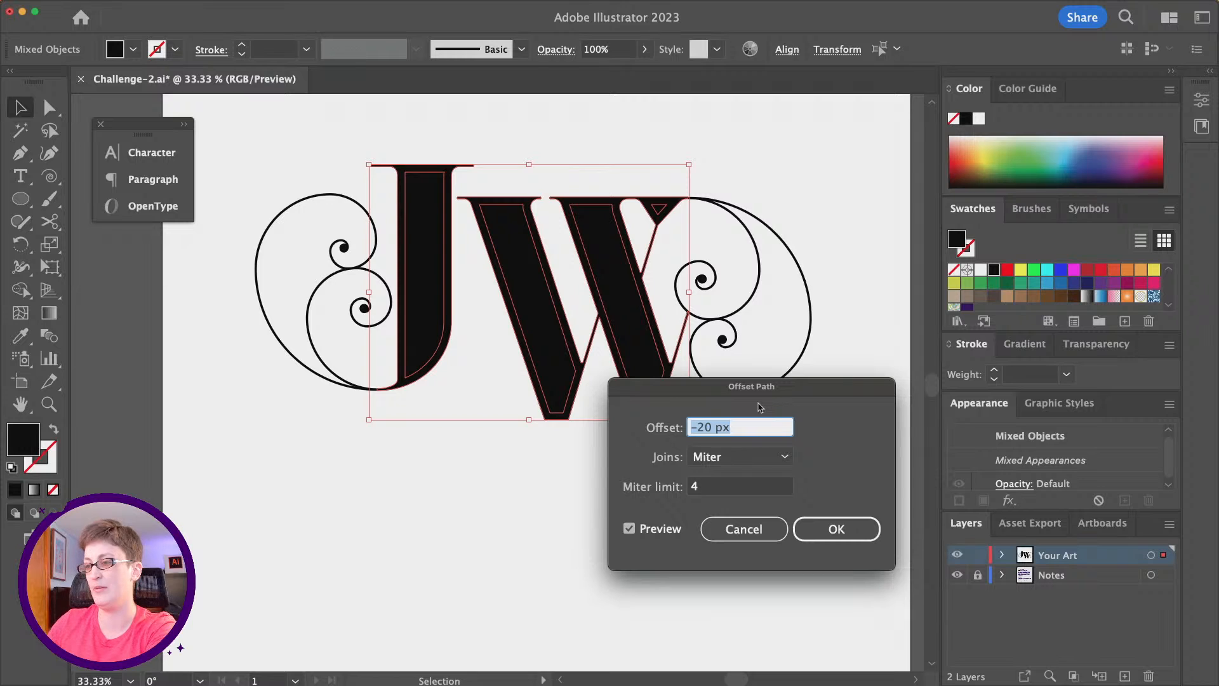
- Preview outward path offsets on the J and W, going from 0 px up to 17 px
{"action": "type", "text": "0"}
{"action": "key", "text": "Tab"}
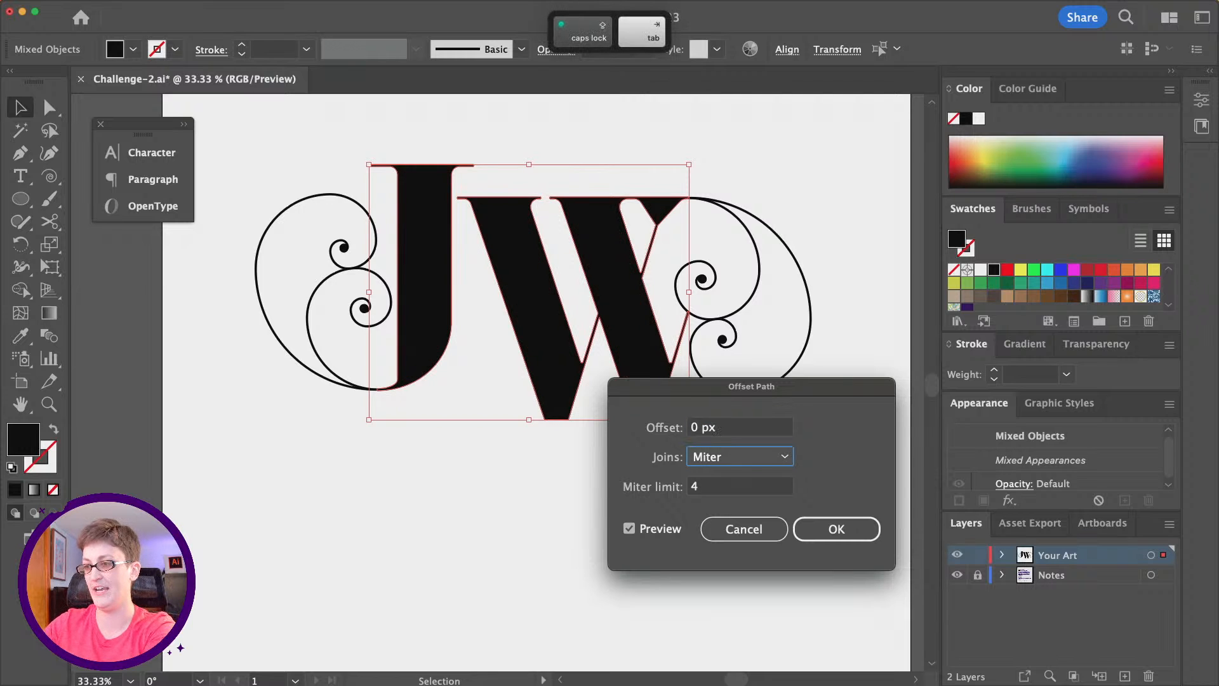
{"action": "left_click", "coordinate": [754, 425]}
{"action": "key", "text": "Up"}
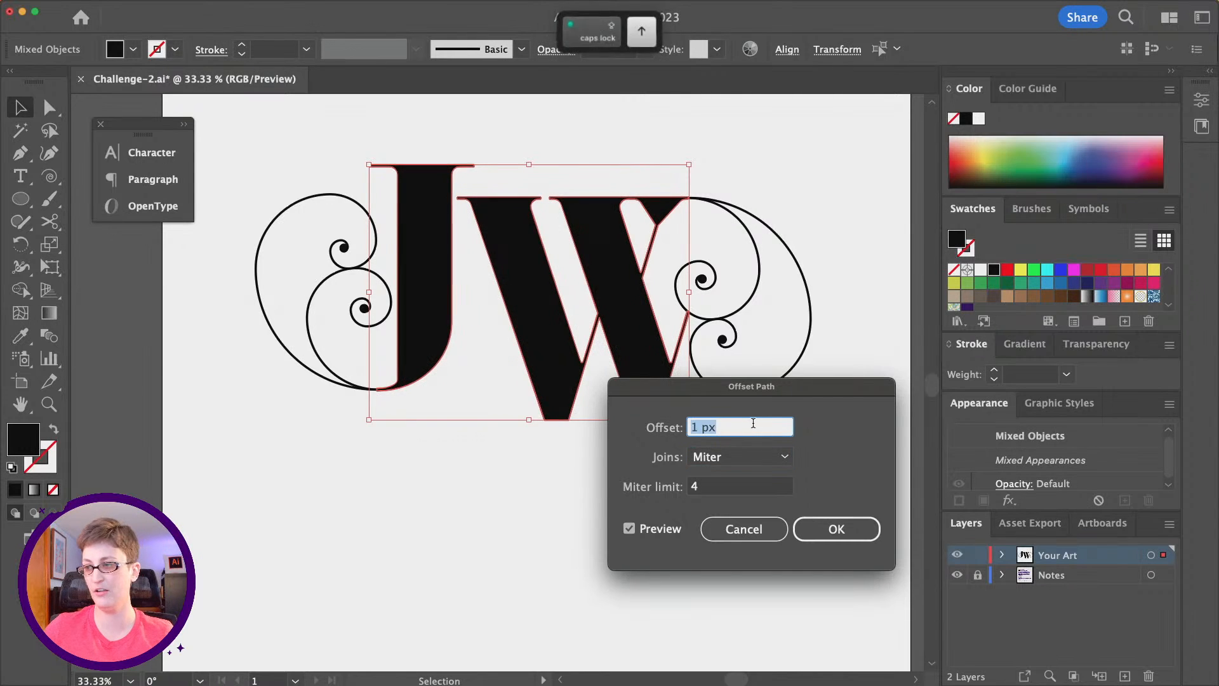
{"action": "key", "text": "Up"}
{"action": "key", "text": "Up"}
{"action": "key", "text": "Up"}
{"action": "key", "text": "Up"}
{"action": "key", "text": "Up"}
{"action": "key", "text": "Up"}
{"action": "key", "text": "Up"}
{"action": "key", "text": "Up"}
{"action": "key", "text": "Up"}
{"action": "key", "text": "Up"}
{"action": "key", "text": "Up"}
{"action": "key", "text": "Up"}
{"action": "key", "text": "Up"}
{"action": "key", "text": "Up"}
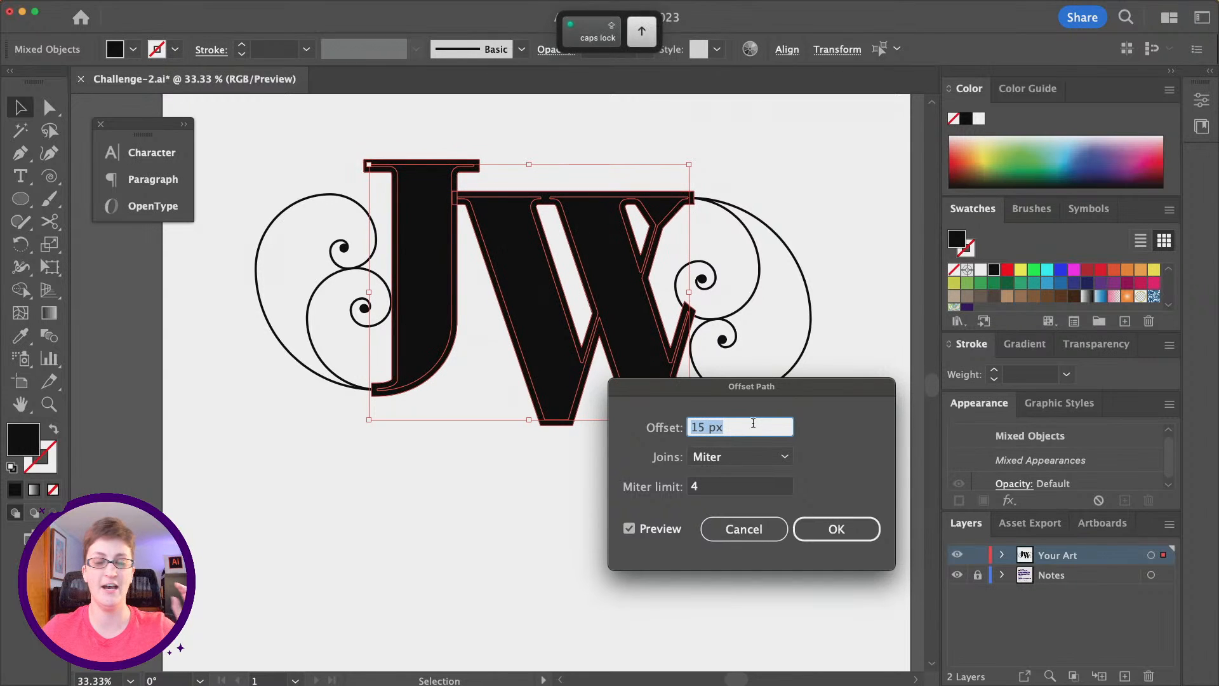
{"action": "key", "text": "Up"}
{"action": "key", "text": "Up"}
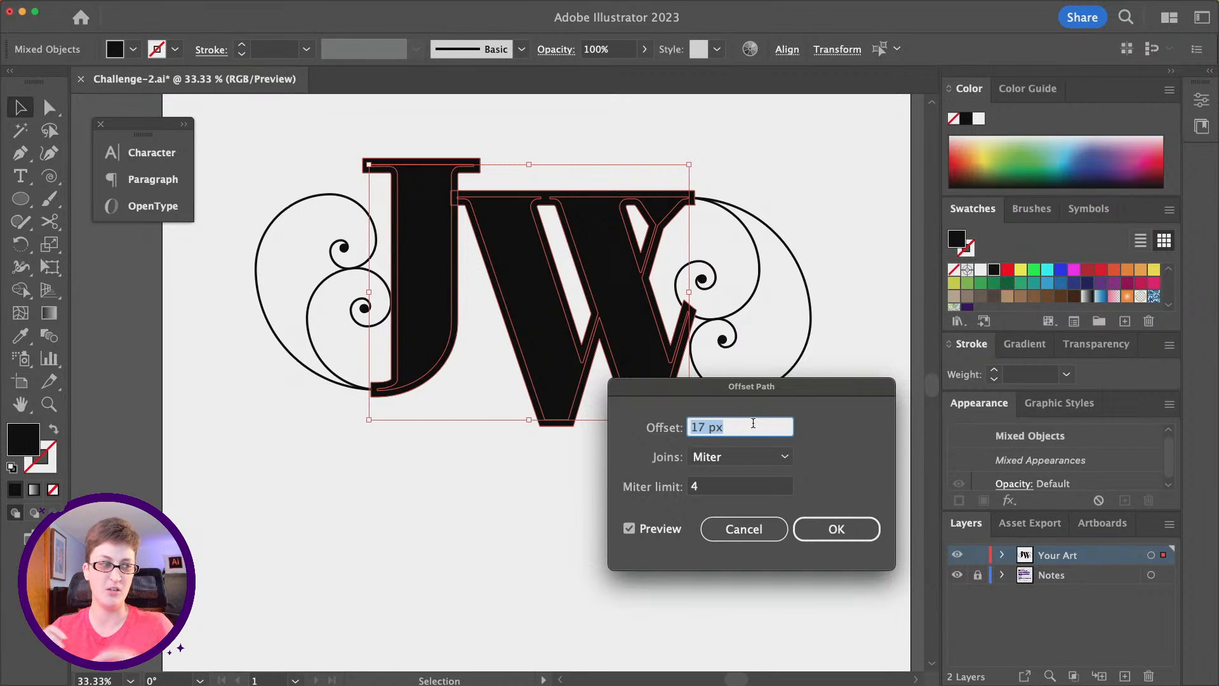
- Set the J and W path offset to -19 px with Miter joins and apply it
{"action": "key", "text": "Down"}
{"action": "key", "text": "Down"}
{"action": "key", "text": "Down"}
{"action": "key", "text": "Down"}
{"action": "key", "text": "Down"}
{"action": "key", "text": "Down"}
{"action": "key", "text": "Down"}
{"action": "key", "text": "Down"}
{"action": "key", "text": "Down"}
{"action": "key", "text": "Down"}
{"action": "key", "text": "Down"}
{"action": "key", "text": "Down"}
{"action": "key", "text": "Down"}
{"action": "key", "text": "Down"}
{"action": "key", "text": "Down"}
{"action": "key", "text": "Down"}
{"action": "key", "text": "Down"}
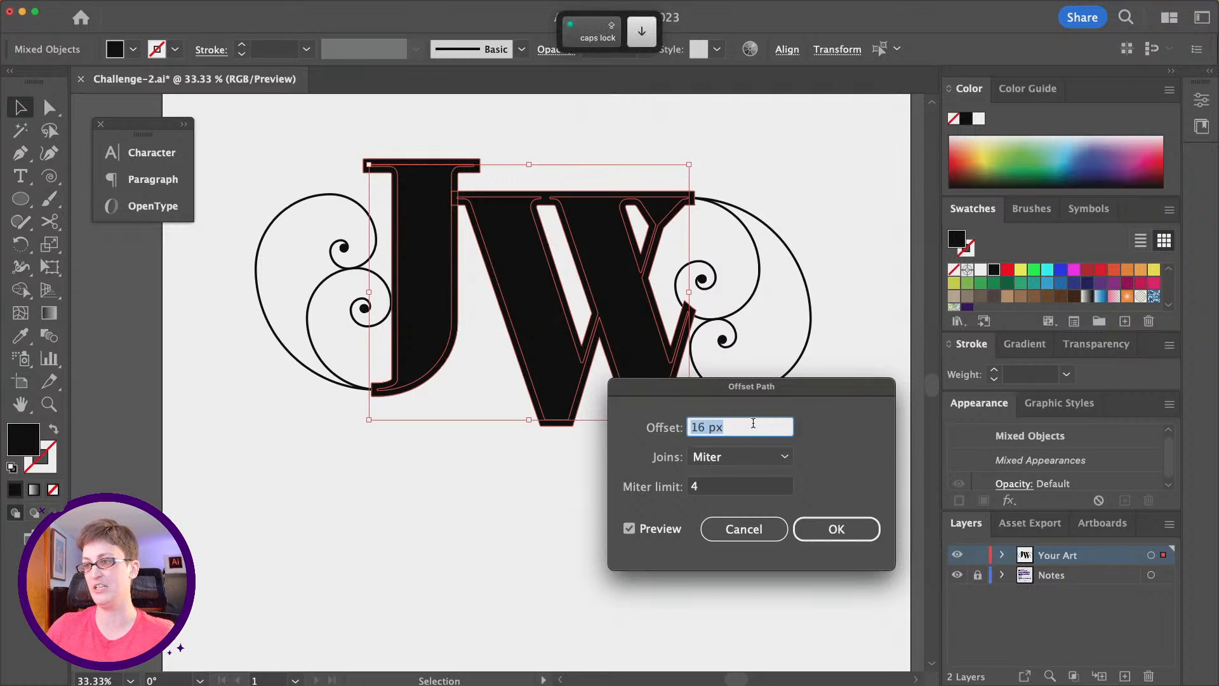
{"action": "key", "text": "Down"}
{"action": "key", "text": "Down"}
{"action": "key", "text": "Down"}
{"action": "key", "text": "Down"}
{"action": "key", "text": "Down"}
{"action": "key", "text": "Down"}
{"action": "key", "text": "Down"}
{"action": "key", "text": "Down"}
{"action": "key", "text": "Down"}
{"action": "key", "text": "Down"}
{"action": "key", "text": "Down"}
{"action": "key", "text": "Down"}
{"action": "key", "text": "Down"}
{"action": "key", "text": "Down"}
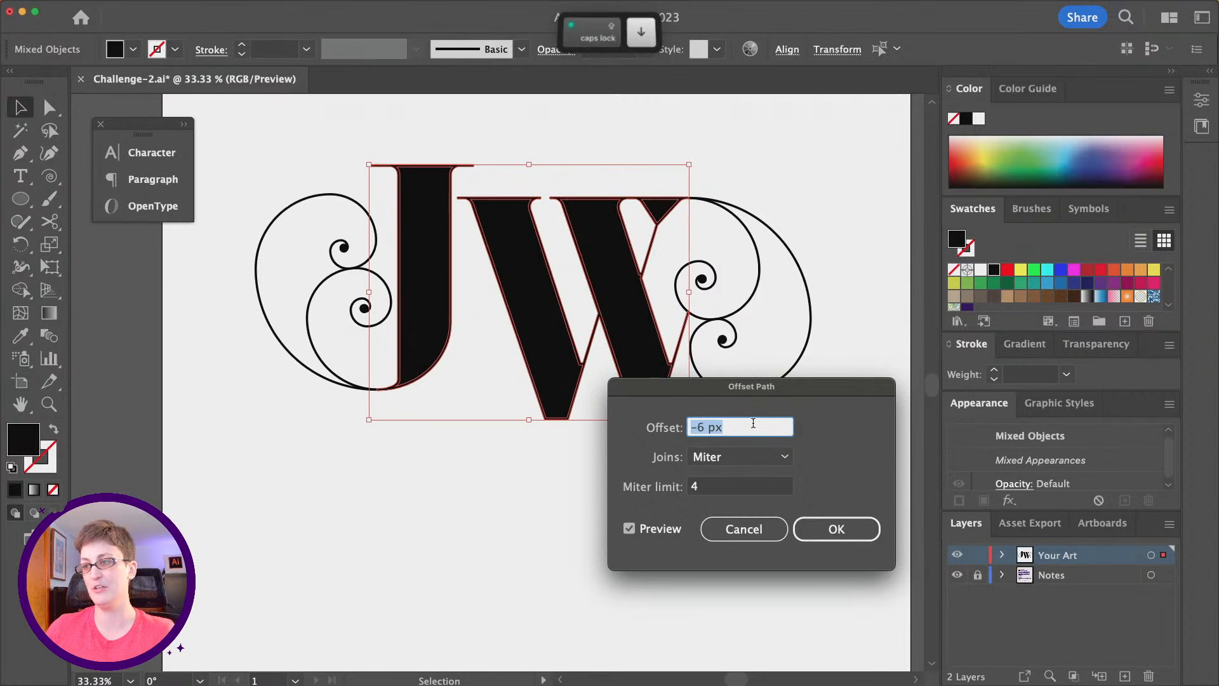
{"action": "key", "text": "Down"}
{"action": "key", "text": "Down"}
{"action": "key", "text": "Down"}
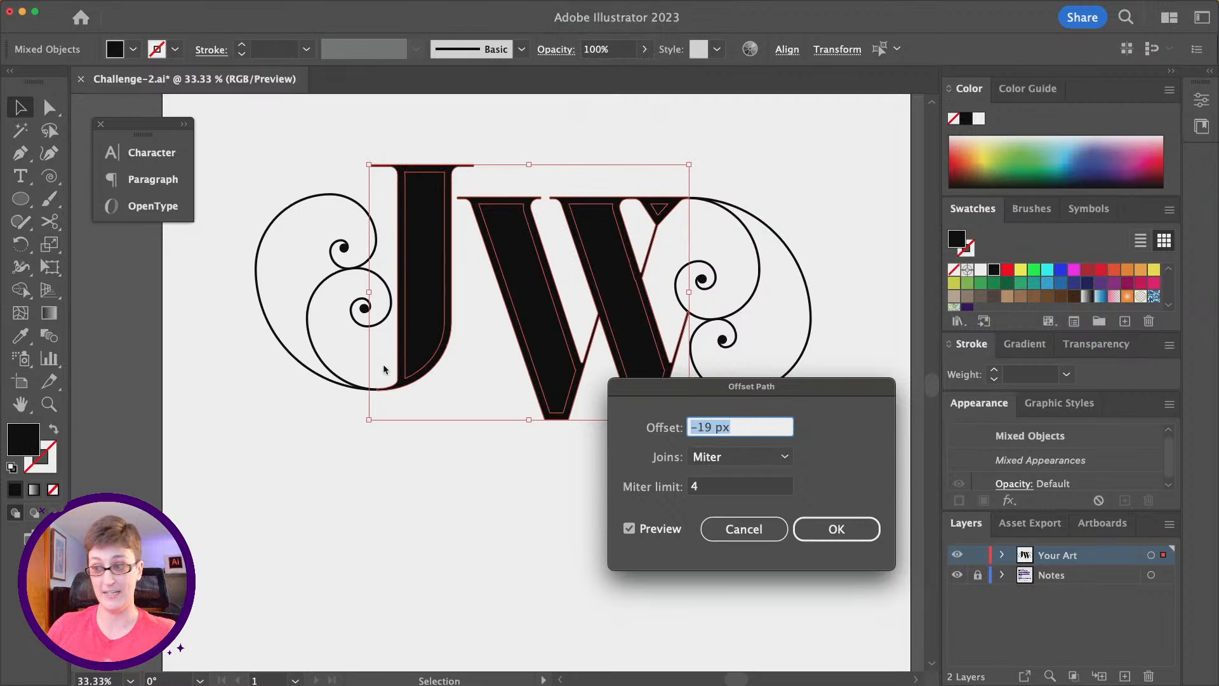
{"action": "left_click", "coordinate": [863, 535]}
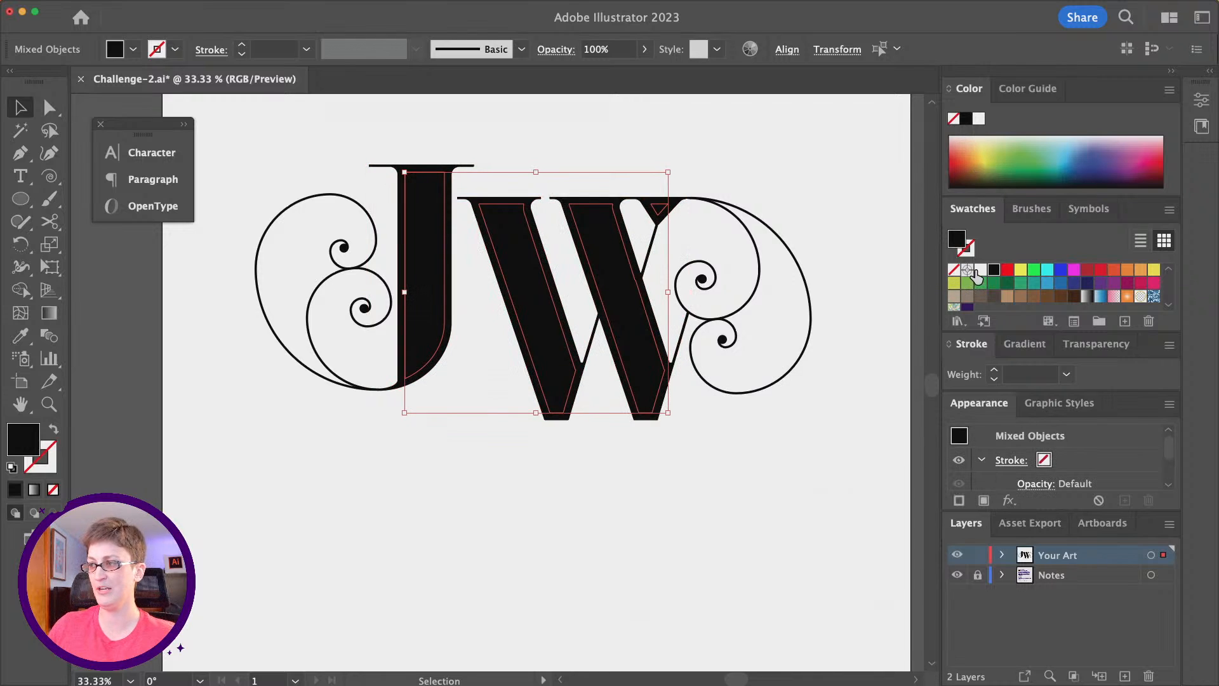
- Fill the inset letter shapes with white, then place them in front of all other artwork and group them
{"action": "left_click", "coordinate": [979, 270]}
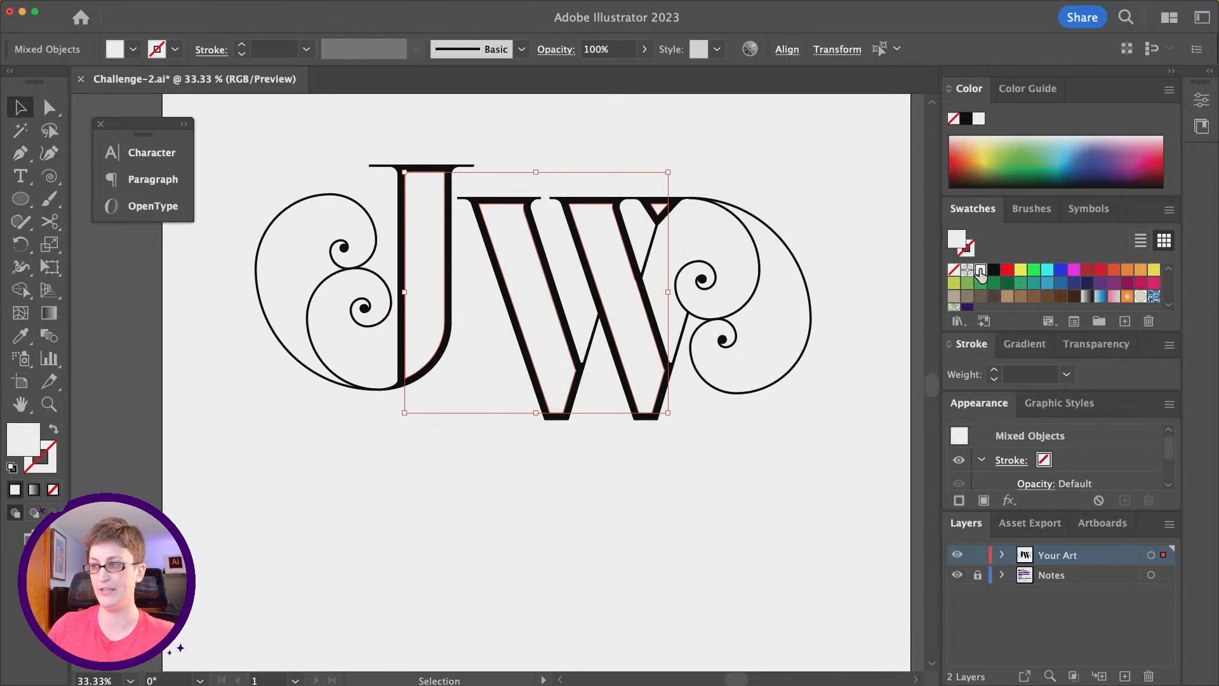
{"action": "left_click", "coordinate": [1003, 555]}
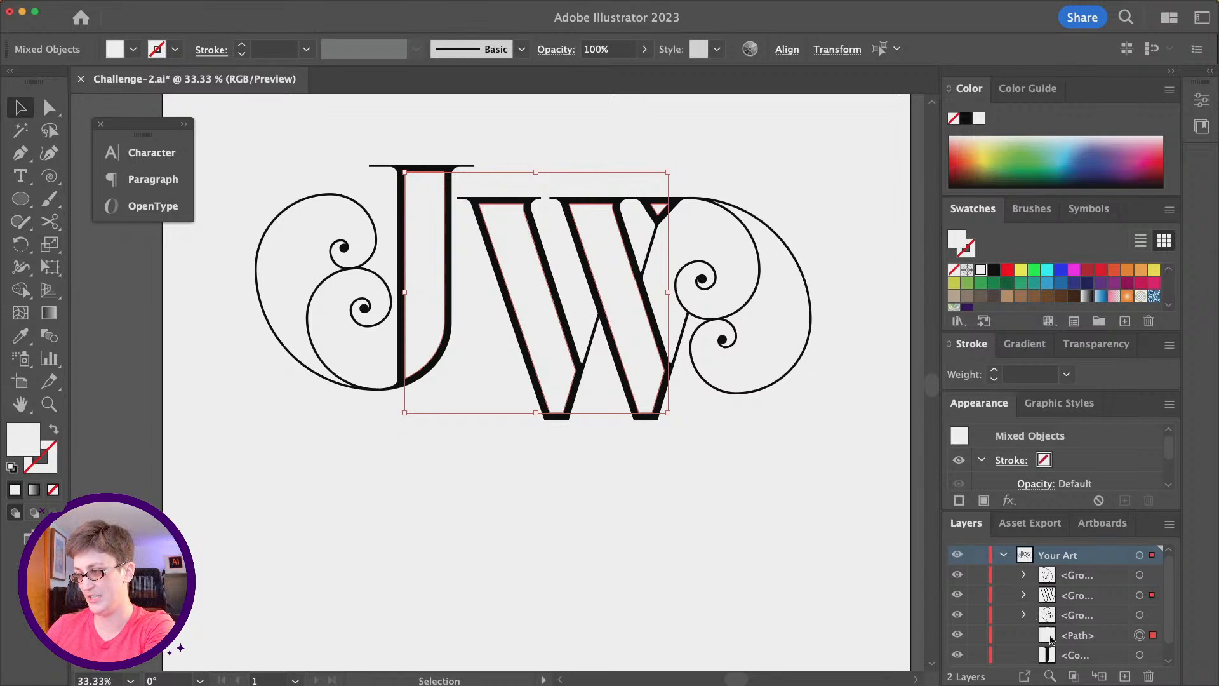
{"action": "left_click", "coordinate": [1051, 638]}
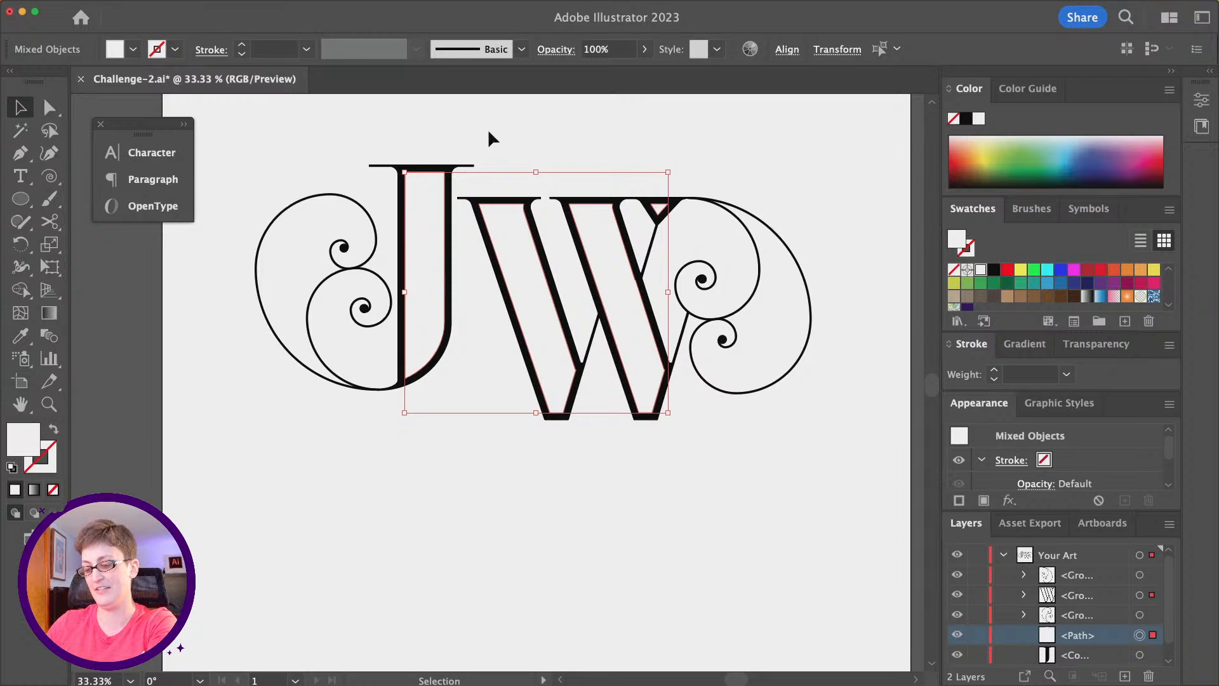
{"action": "key", "text": "super+x"}
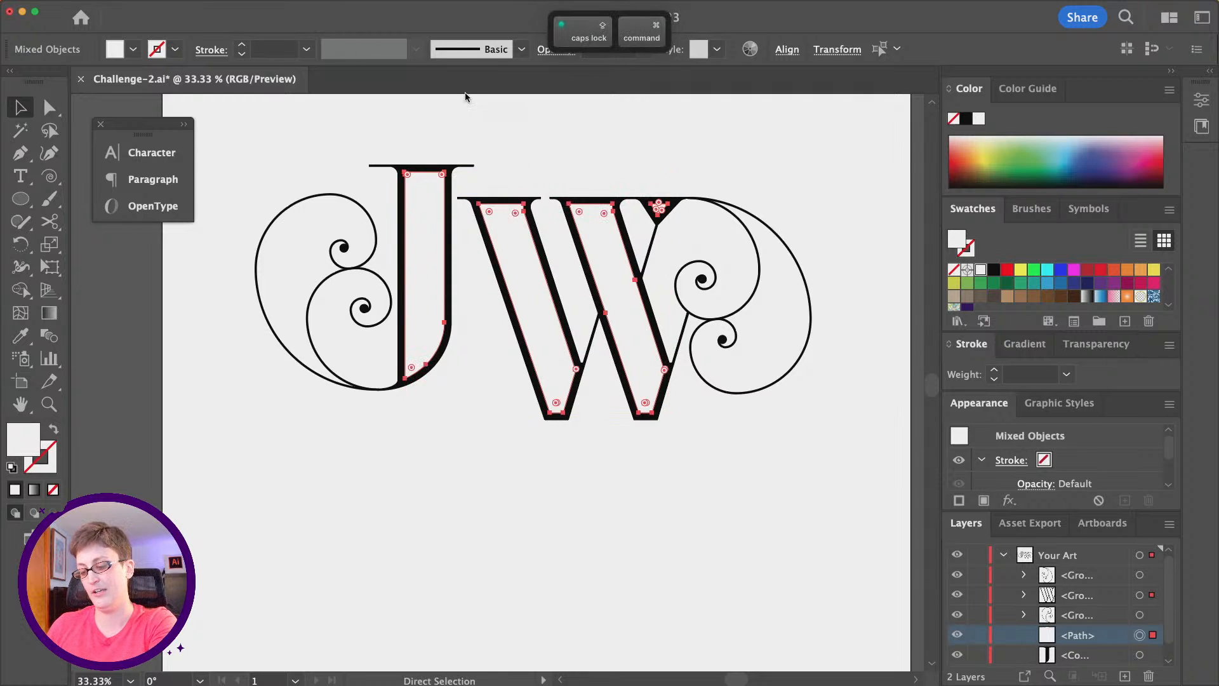
{"action": "key", "text": "super+f"}
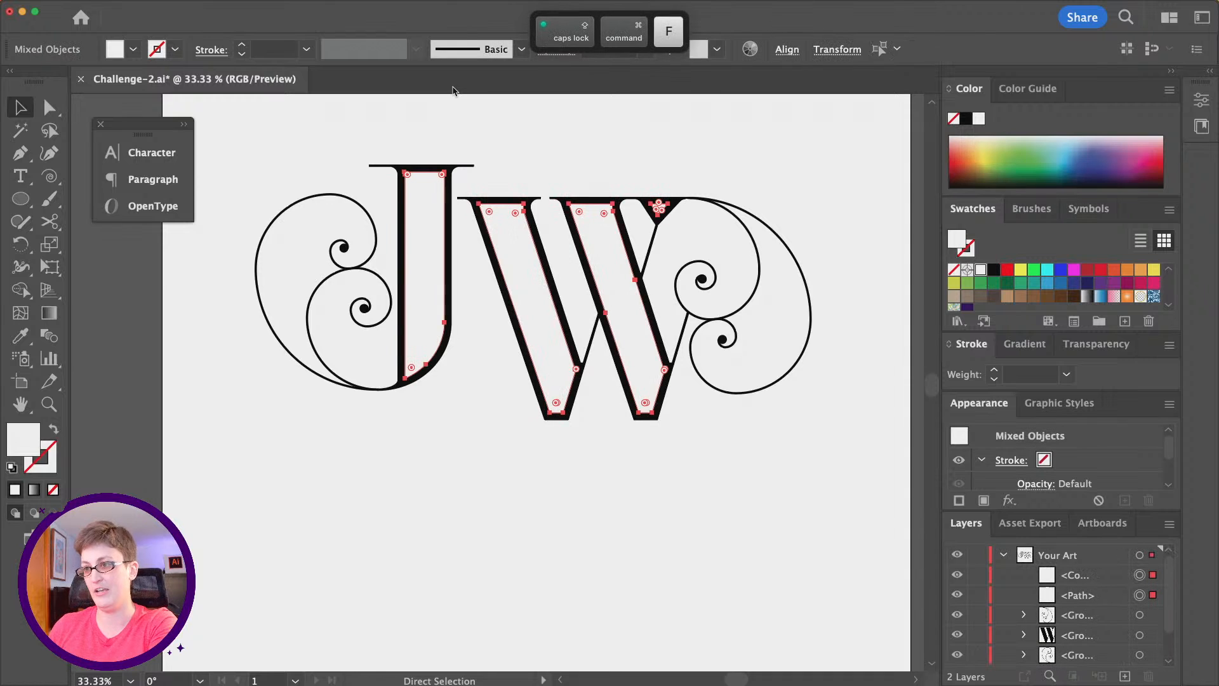
{"action": "key", "text": "super+g"}
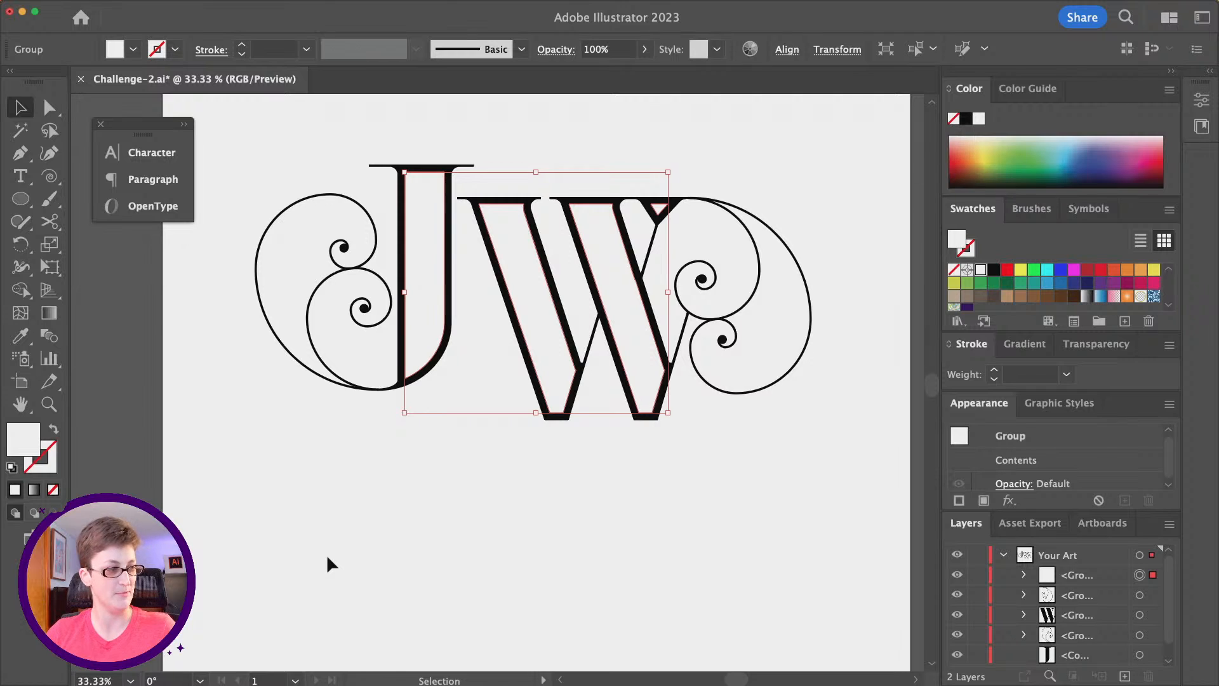
- Offset the grouped white inset shapes by another -19 px to make a smaller inner set
{"action": "mouse_move", "coordinate": [22, 2]}
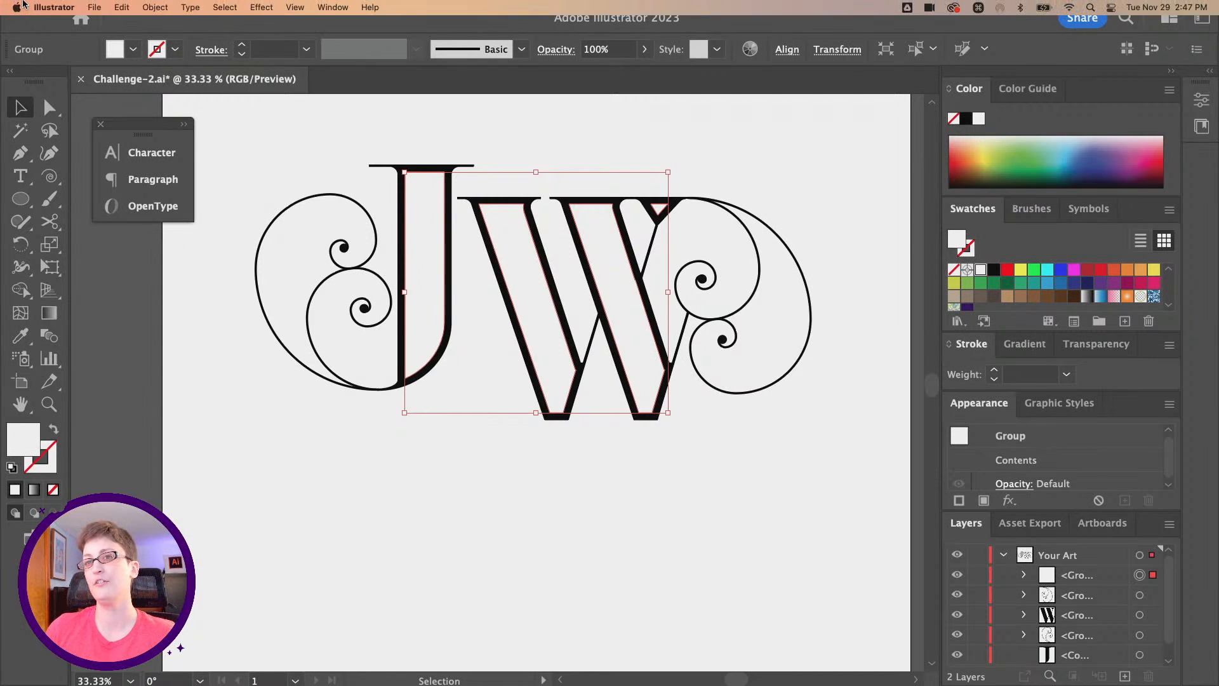
{"action": "left_click", "coordinate": [140, 5]}
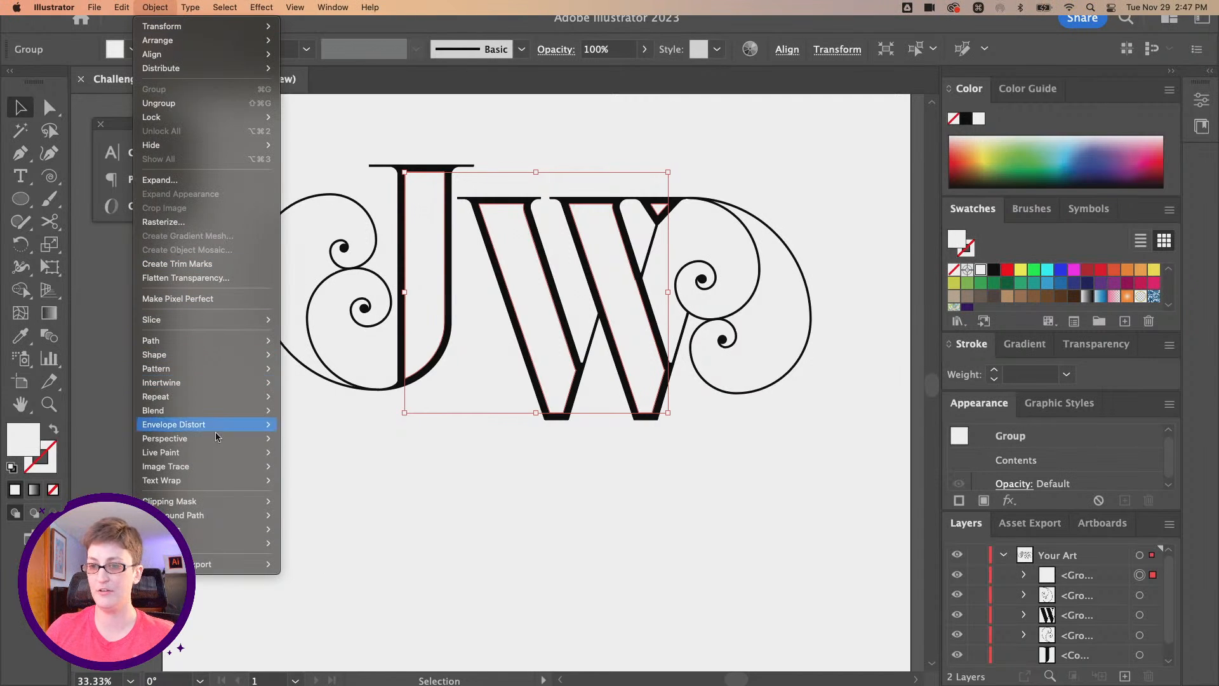
{"action": "mouse_move", "coordinate": [227, 342]}
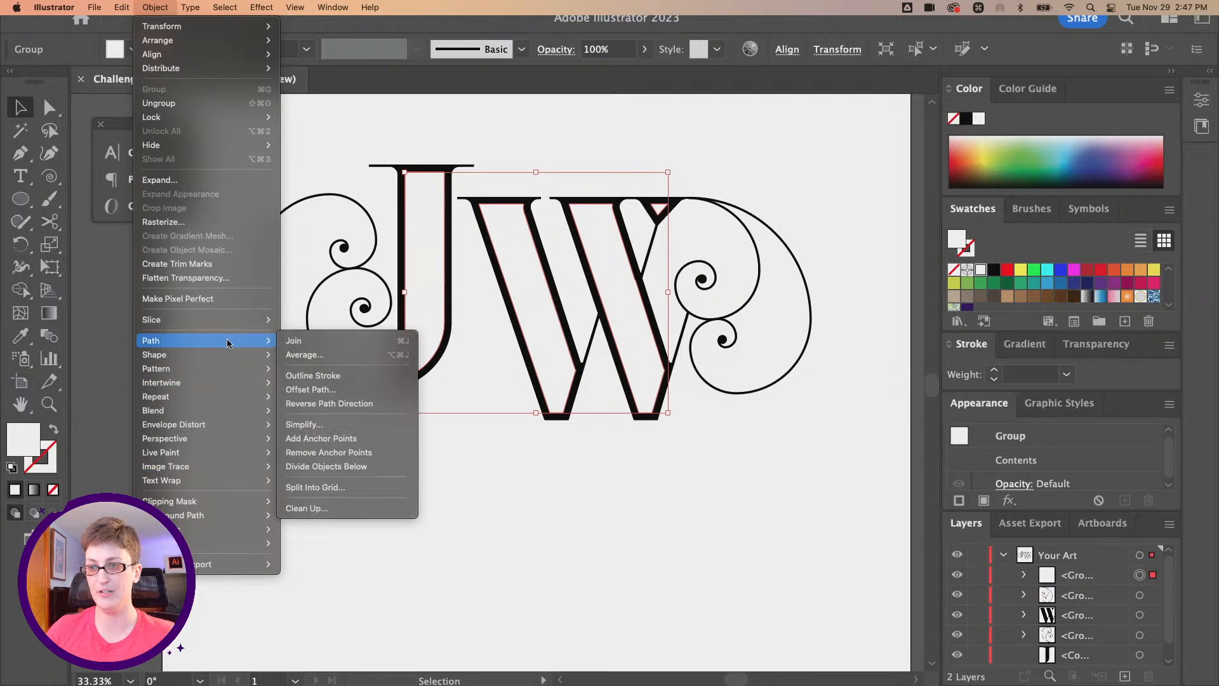
{"action": "left_click", "coordinate": [304, 389]}
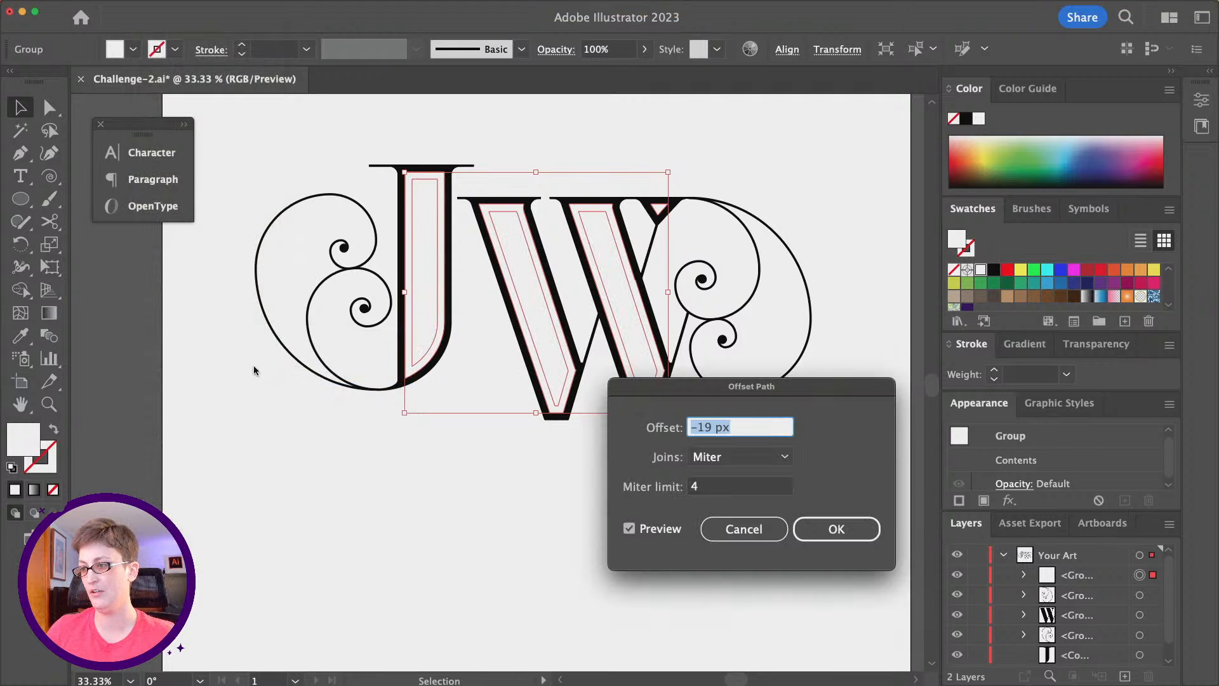
{"action": "left_click", "coordinate": [817, 523]}
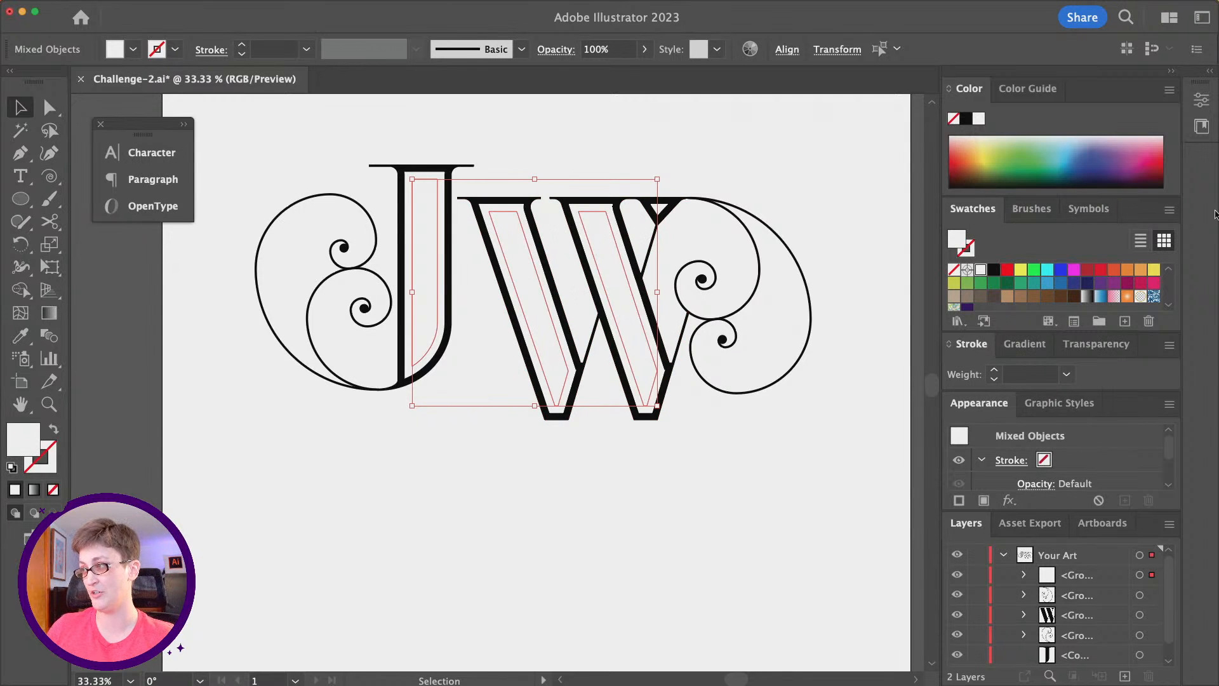
- Fill the innermost letter shapes with the Grid .25 inch Lines pattern from the Basic Graphics_Lines swatch library
{"action": "left_click", "coordinate": [1169, 210]}
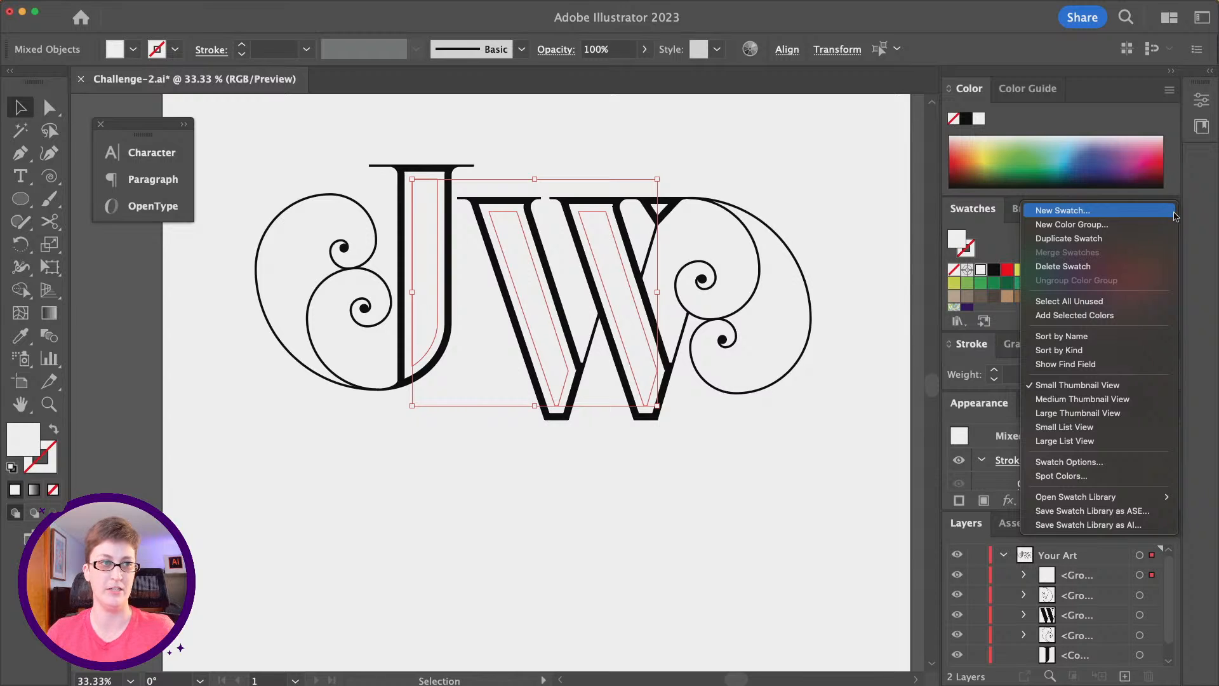
{"action": "mouse_move", "coordinate": [1102, 499]}
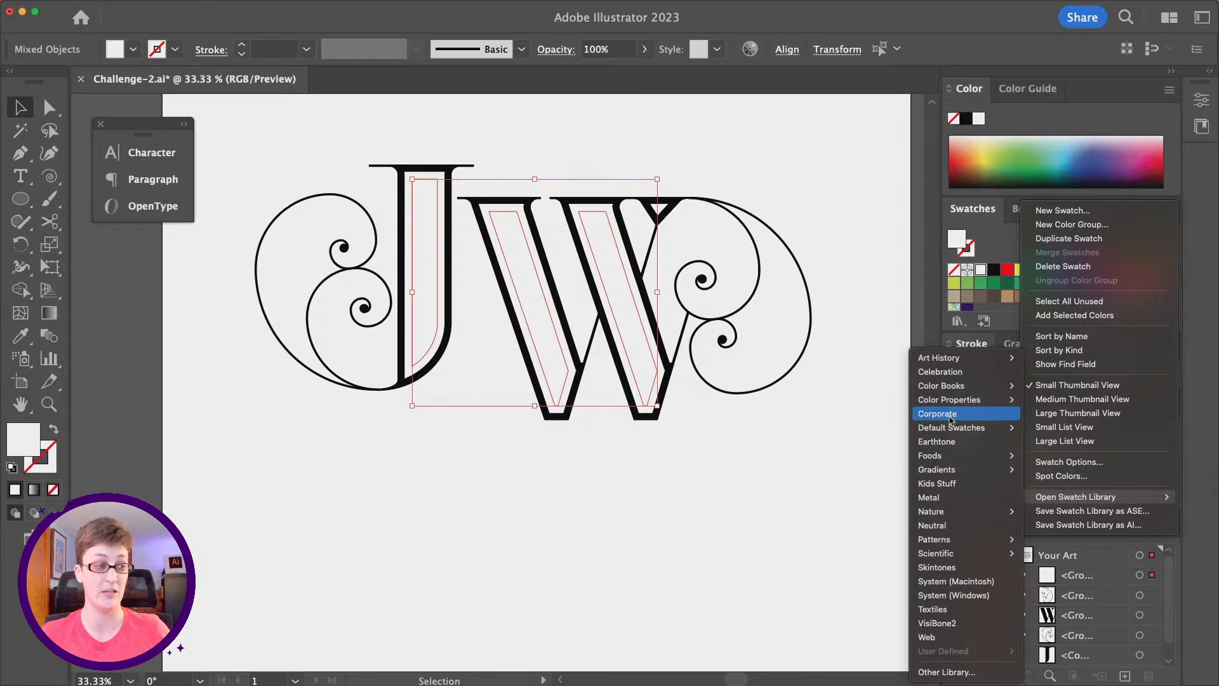
{"action": "mouse_move", "coordinate": [938, 545]}
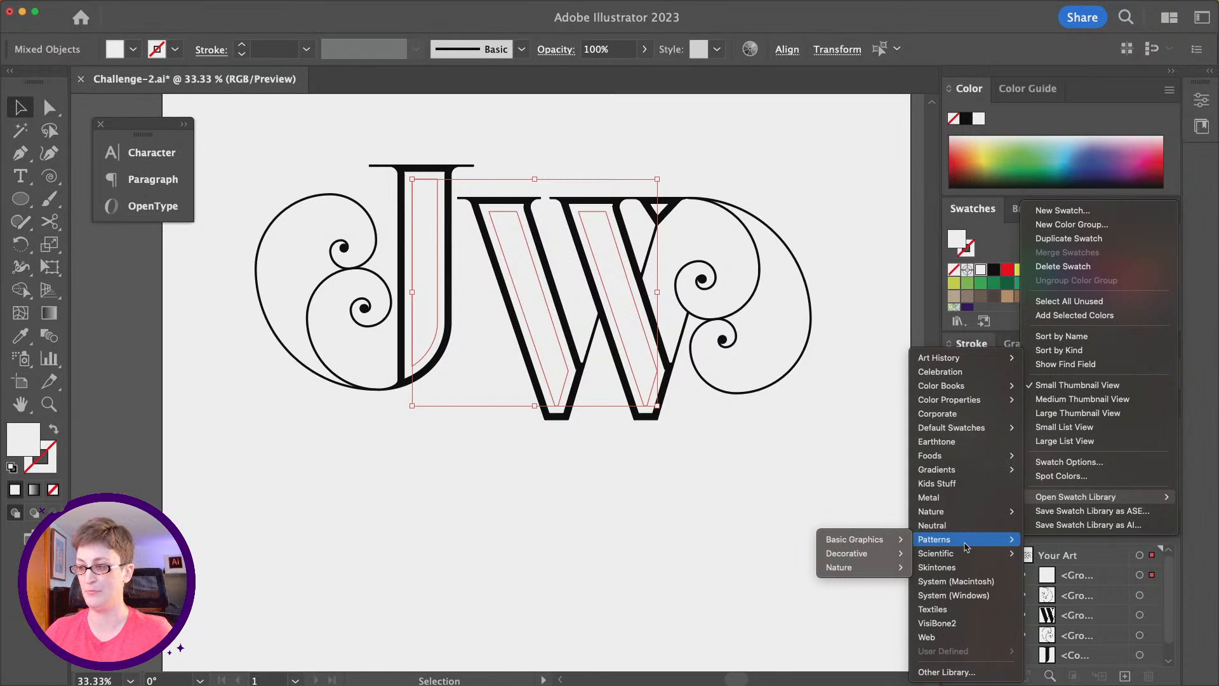
{"action": "mouse_move", "coordinate": [842, 542]}
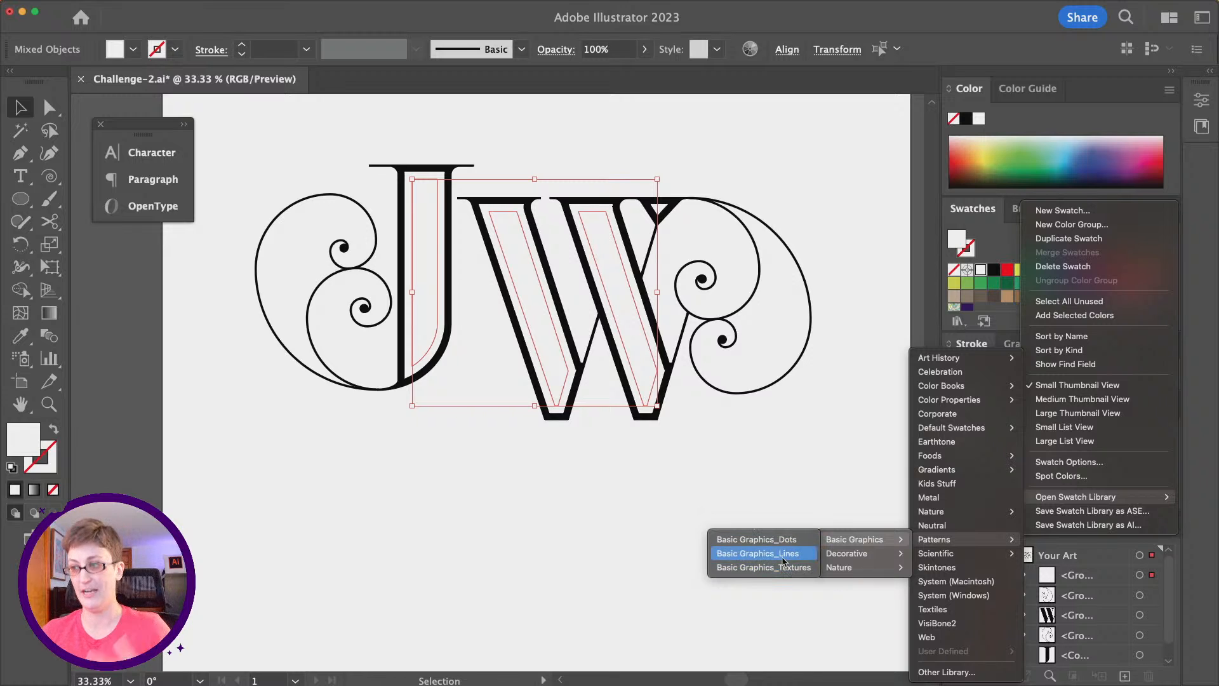
{"action": "left_click", "coordinate": [785, 561]}
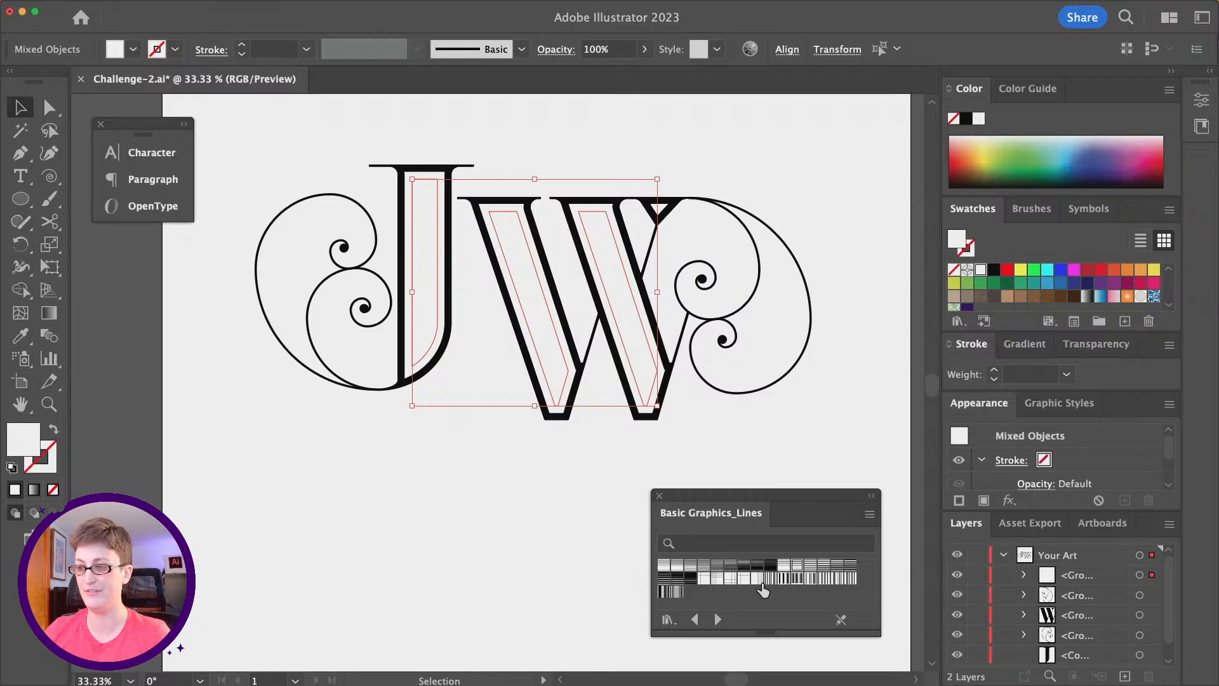
{"action": "left_click", "coordinate": [730, 579]}
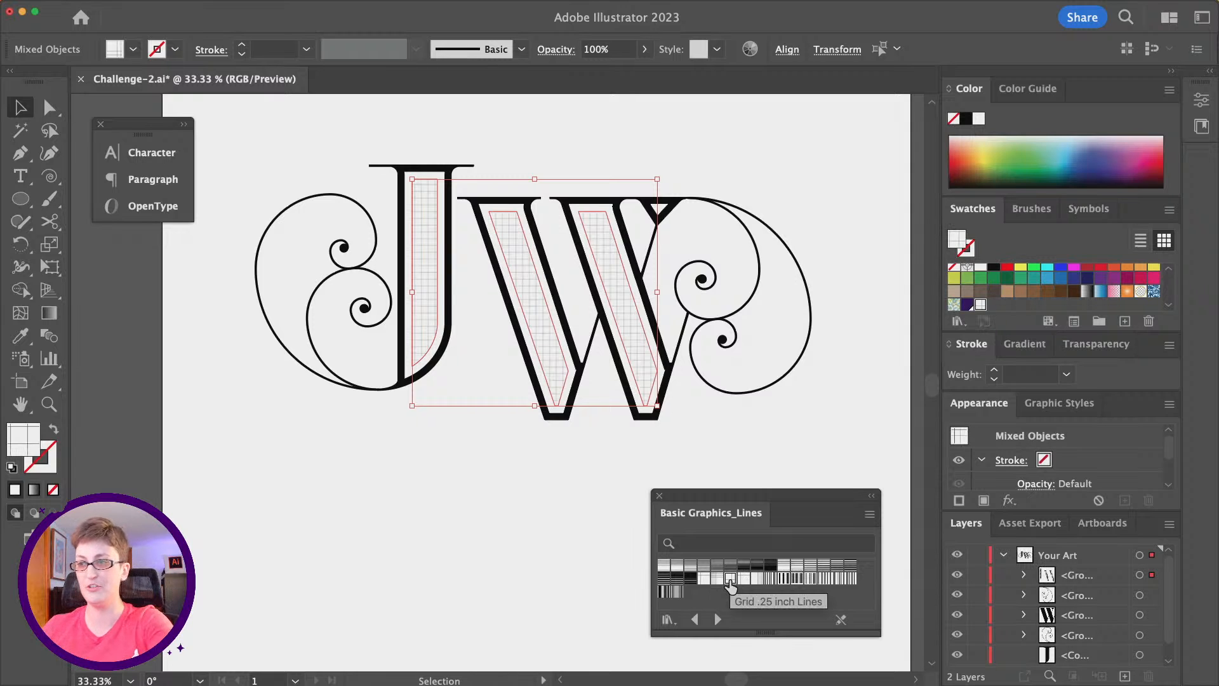
- Try horizontal line patterns from the Basic Graphics_Lines library as the fill of the innermost letter shapes
{"action": "key", "text": "super"}
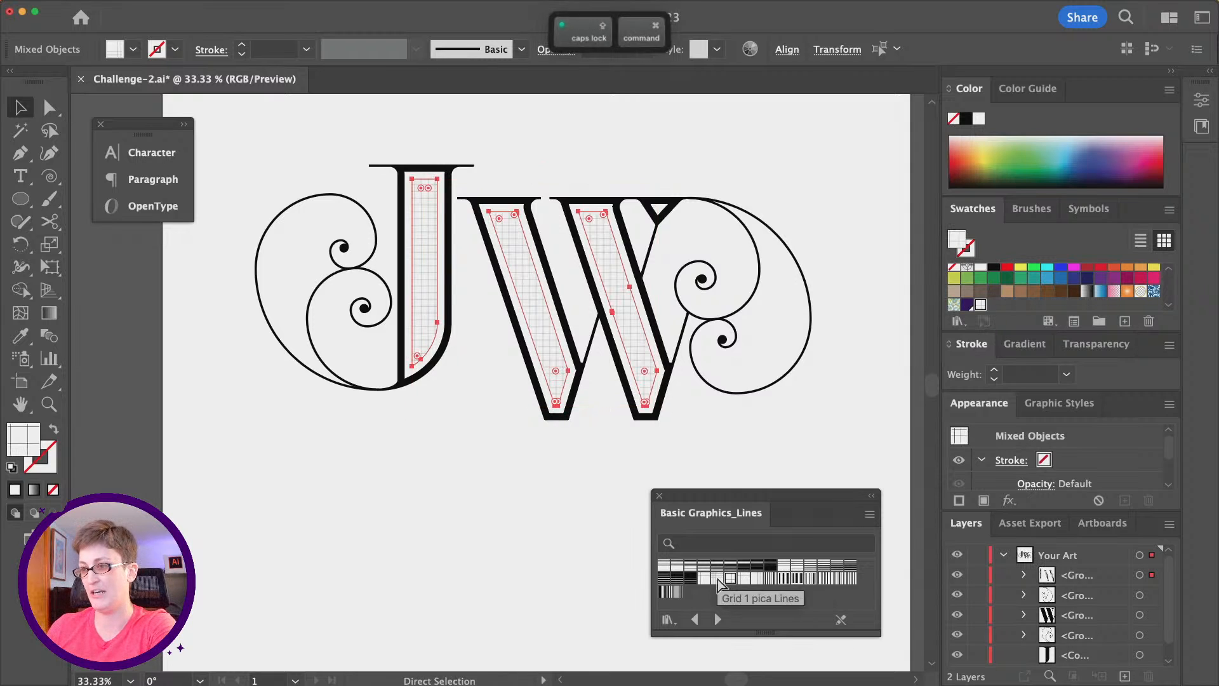
{"action": "key", "text": "super+z"}
{"action": "left_click", "coordinate": [825, 570]}
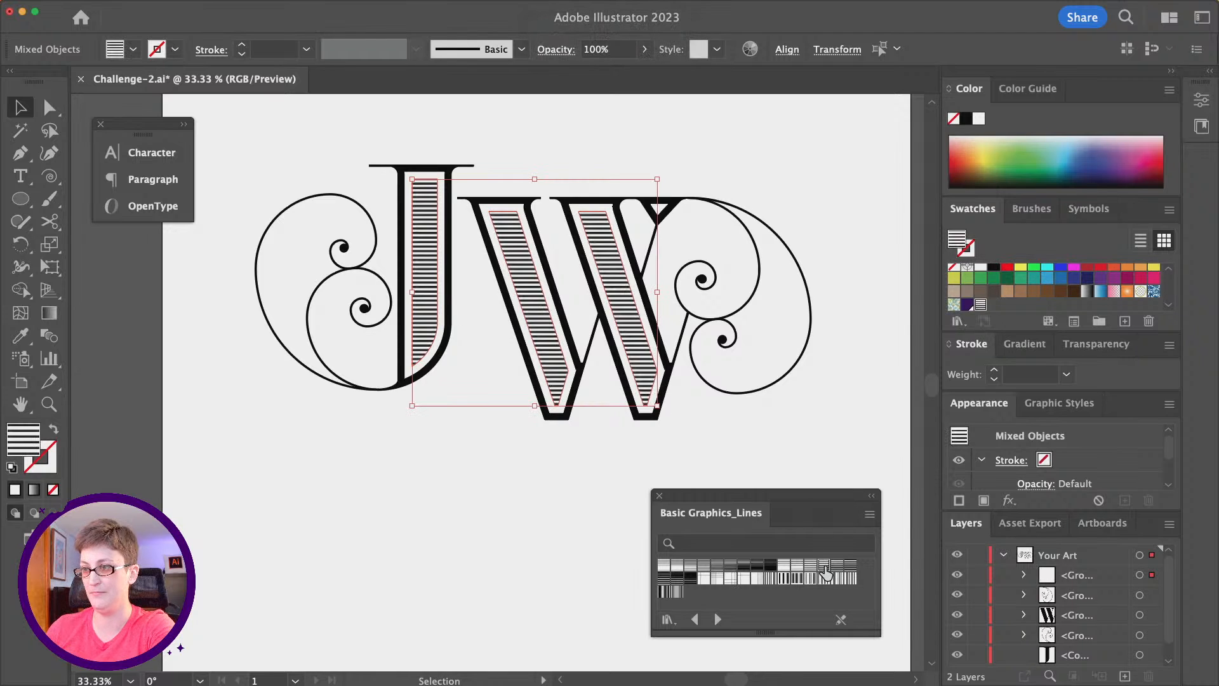
{"action": "key", "text": "super+z"}
{"action": "left_click", "coordinate": [797, 565]}
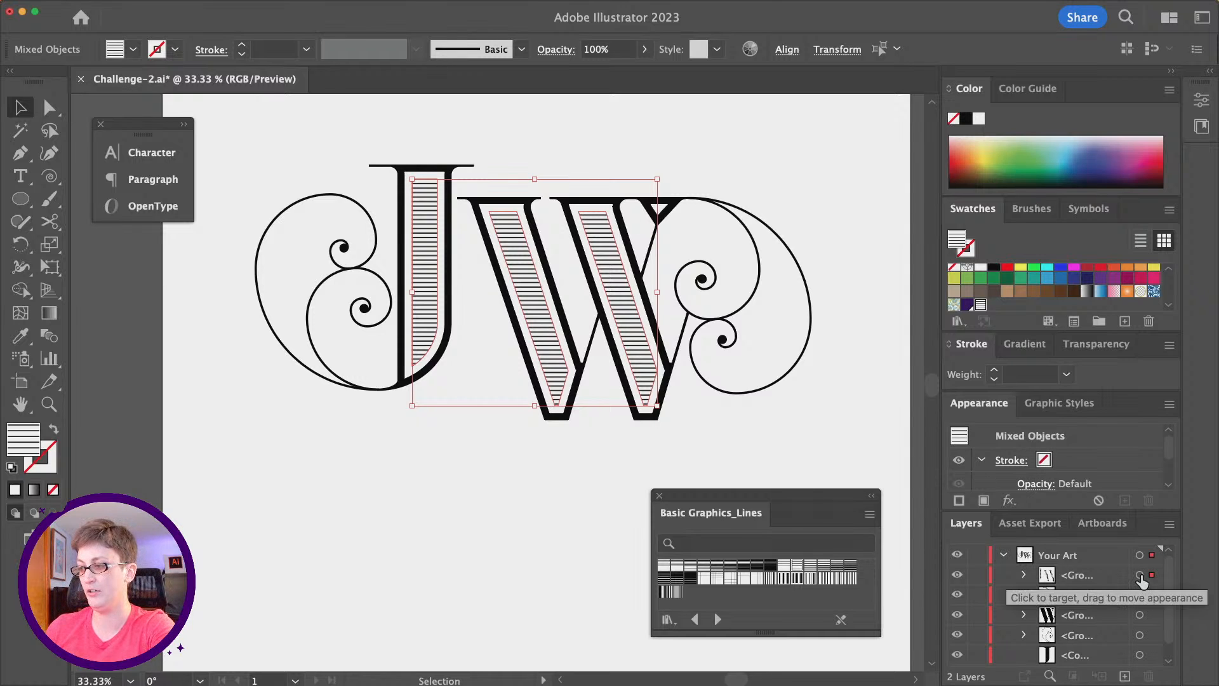
{"action": "left_click", "coordinate": [1140, 576]}
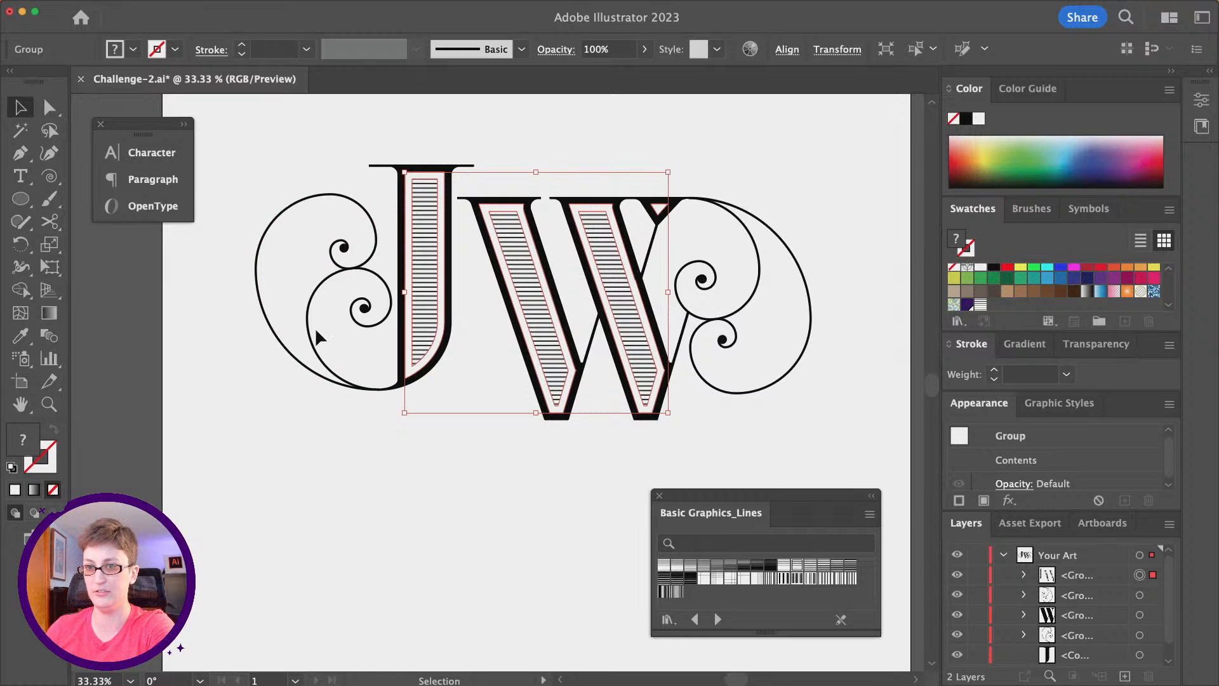
{"action": "key", "text": "super+shift+g"}
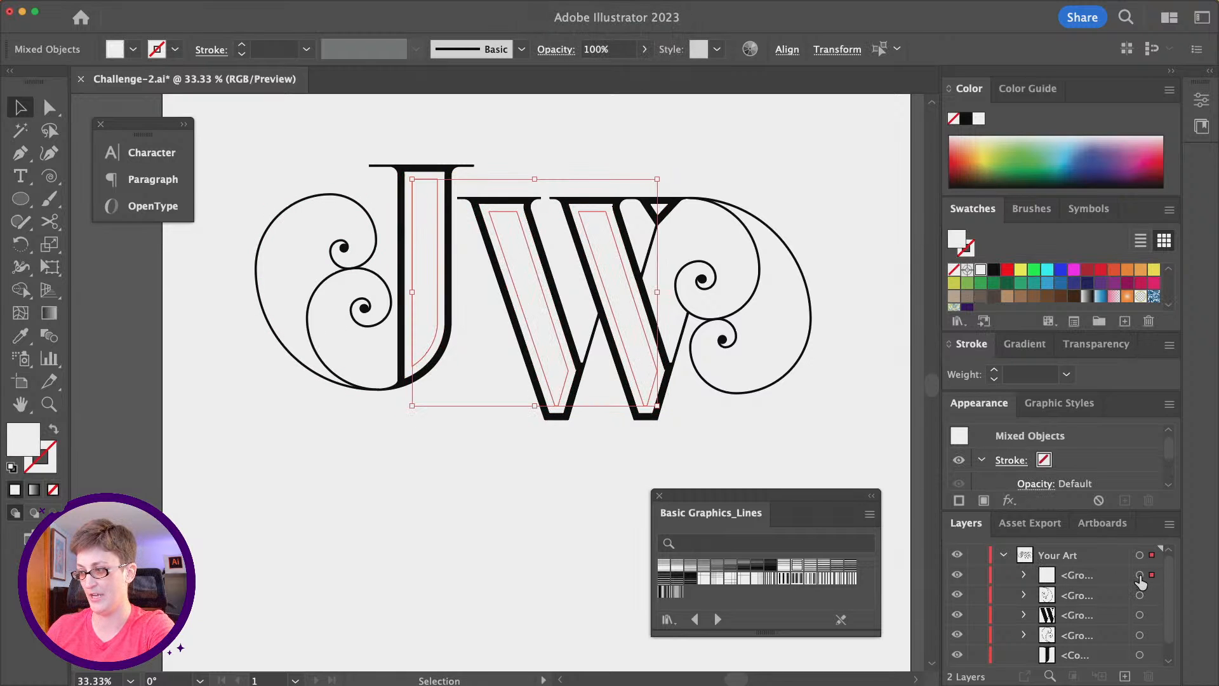
- Undo the smaller inner offset, check the two items in the white inset group, and return to the grouped white inset shapes
{"action": "left_click", "coordinate": [1139, 575]}
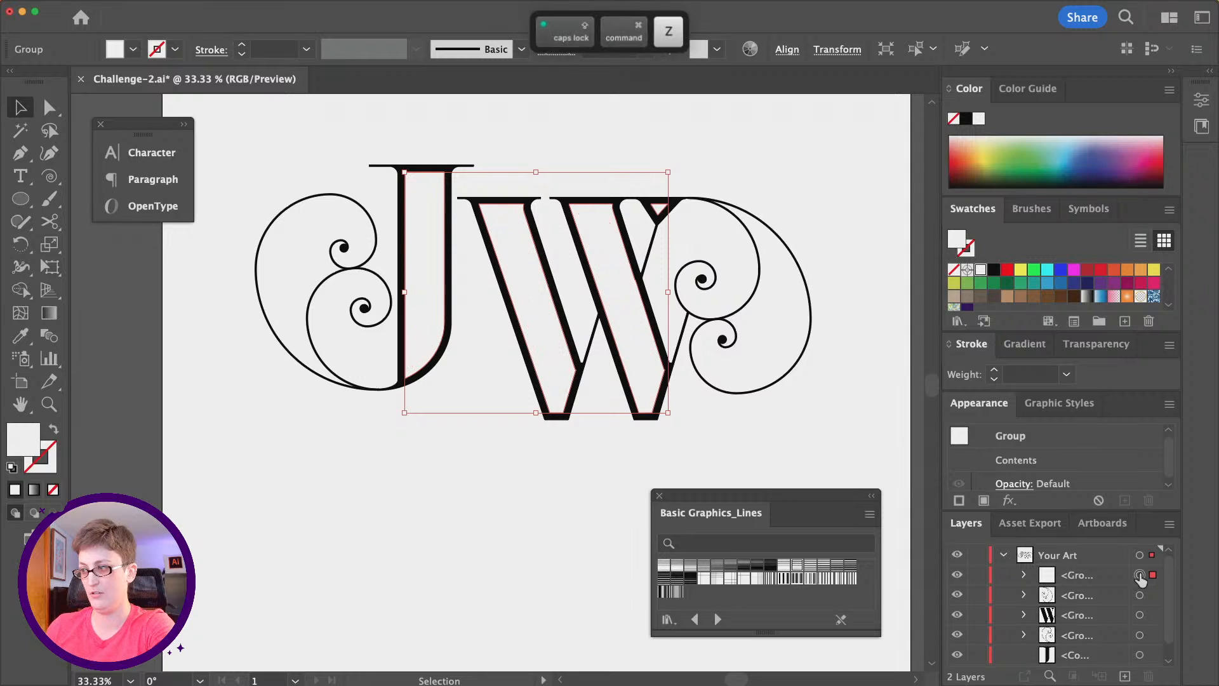
{"action": "left_click", "coordinate": [1023, 575]}
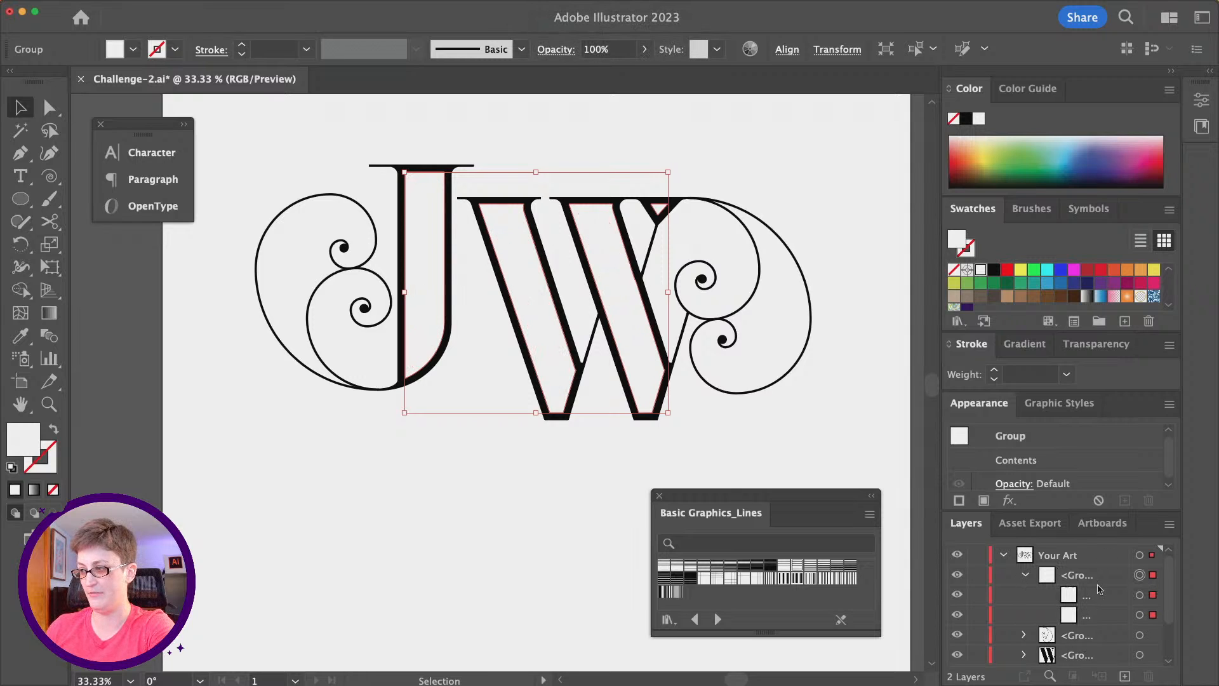
{"action": "left_click", "coordinate": [1139, 594]}
{"action": "left_click", "coordinate": [1139, 614]}
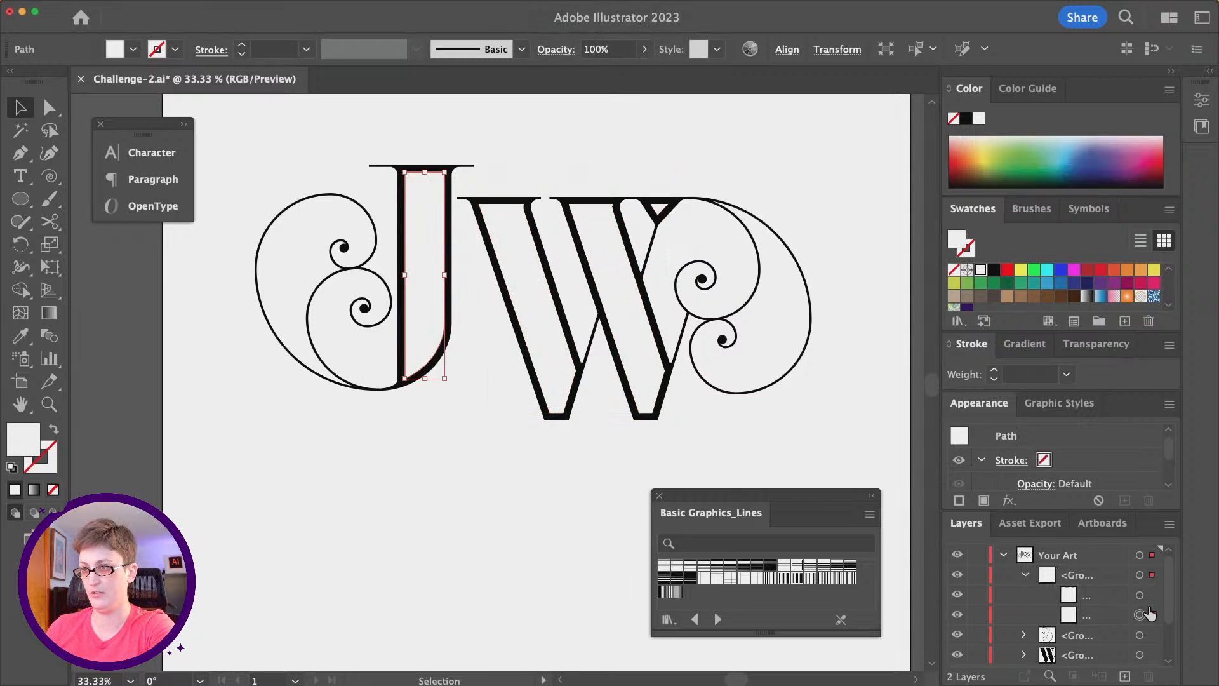
{"action": "left_click", "coordinate": [1024, 575]}
{"action": "left_click", "coordinate": [611, 289]}
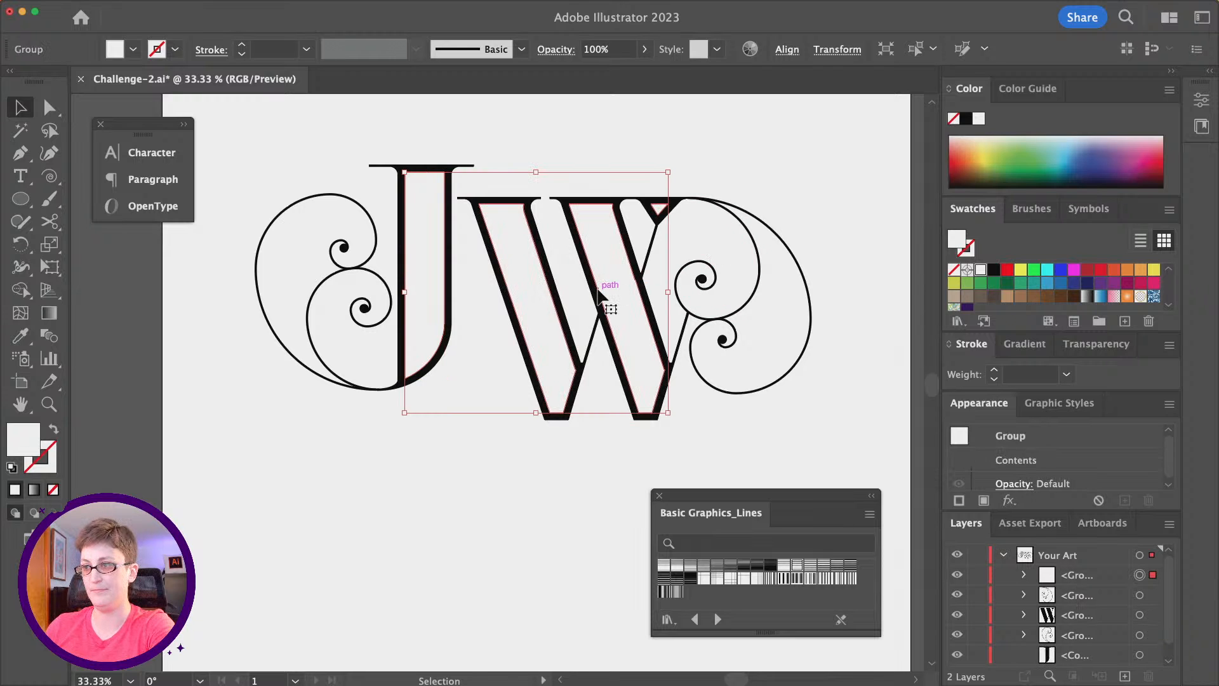
{"action": "key", "text": "super+z"}
{"action": "key", "text": "super+z"}
{"action": "key", "text": "super+z"}
{"action": "key", "text": "super+z"}
{"action": "key", "text": "super+z"}
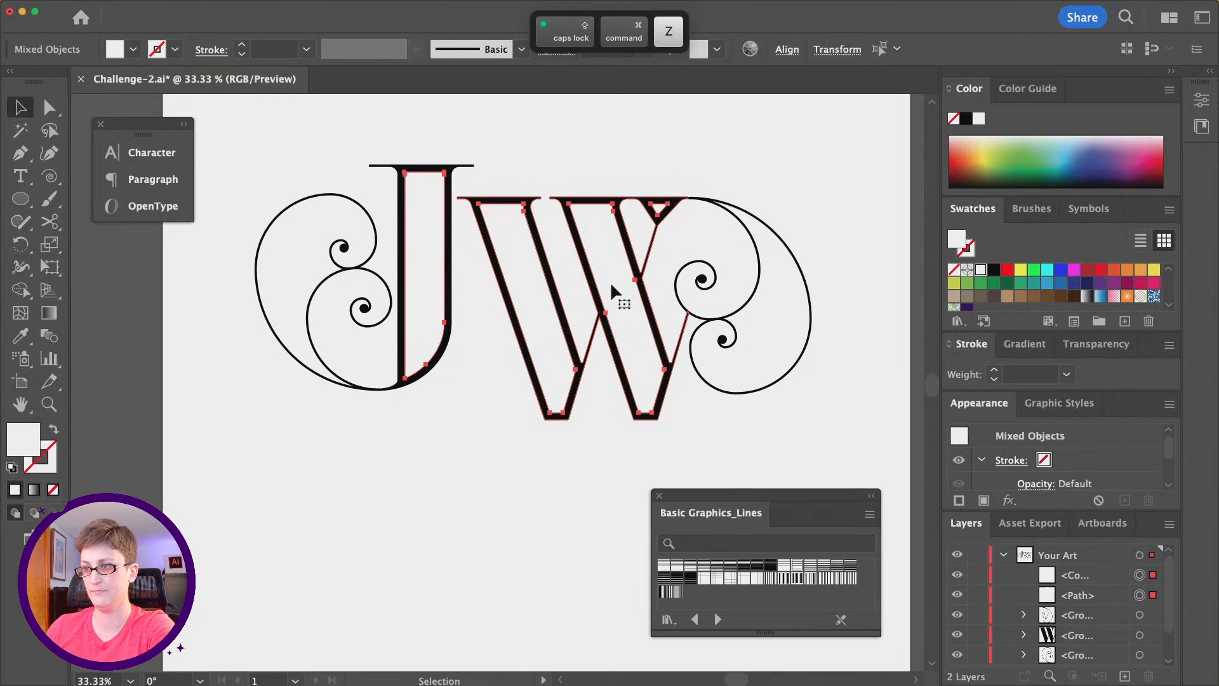
{"action": "key", "text": "super+shift+z"}
{"action": "key", "text": "super+shift+z"}
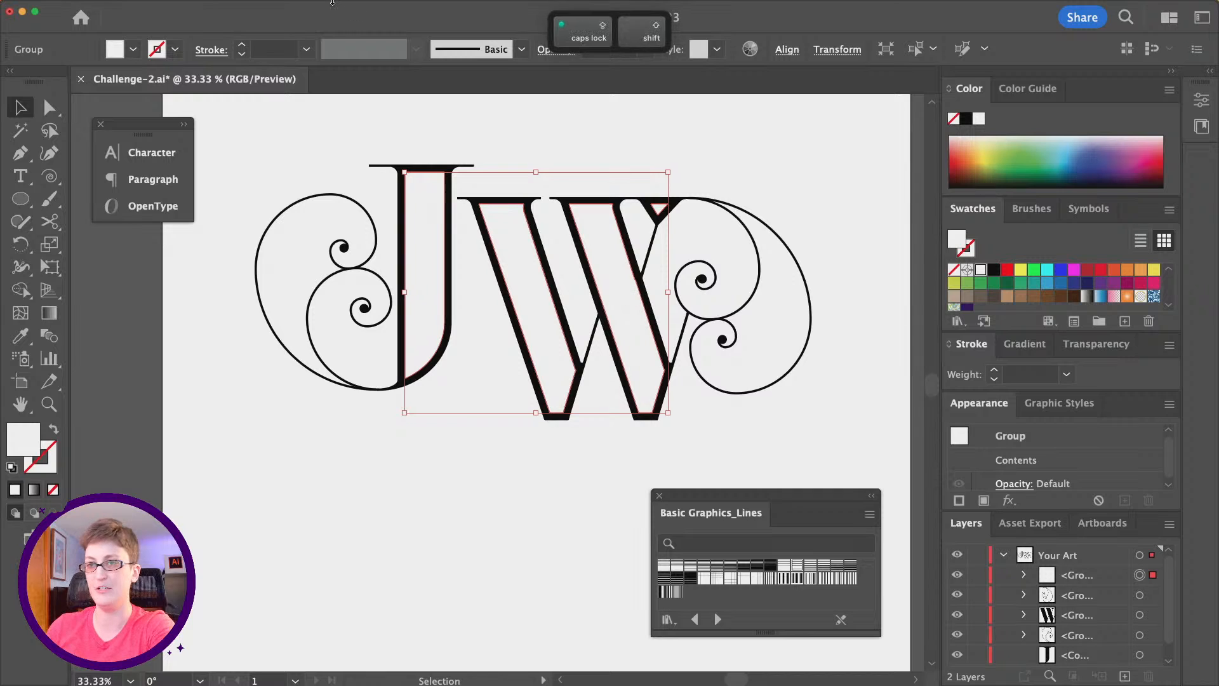
- Offset the white inset group inward again, then move the new inner shapes out in front as their own group
{"action": "left_click", "coordinate": [155, 7]}
{"action": "mouse_move", "coordinate": [199, 346]}
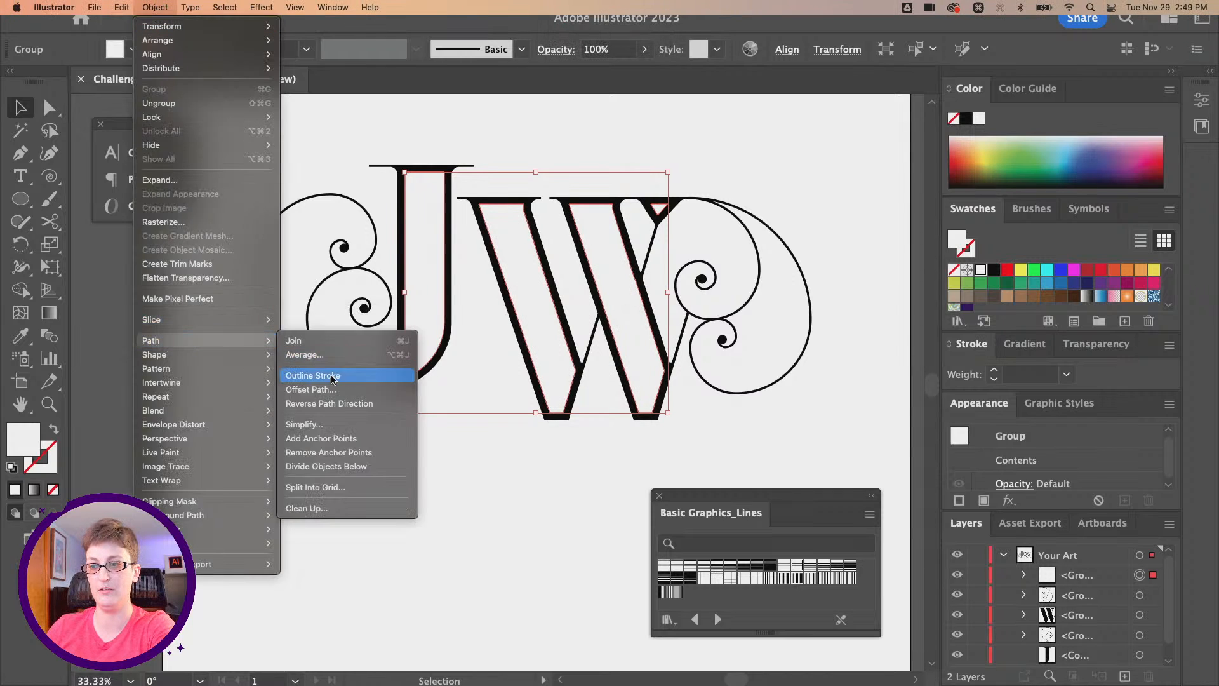
{"action": "left_click", "coordinate": [394, 389]}
{"action": "left_click", "coordinate": [819, 525]}
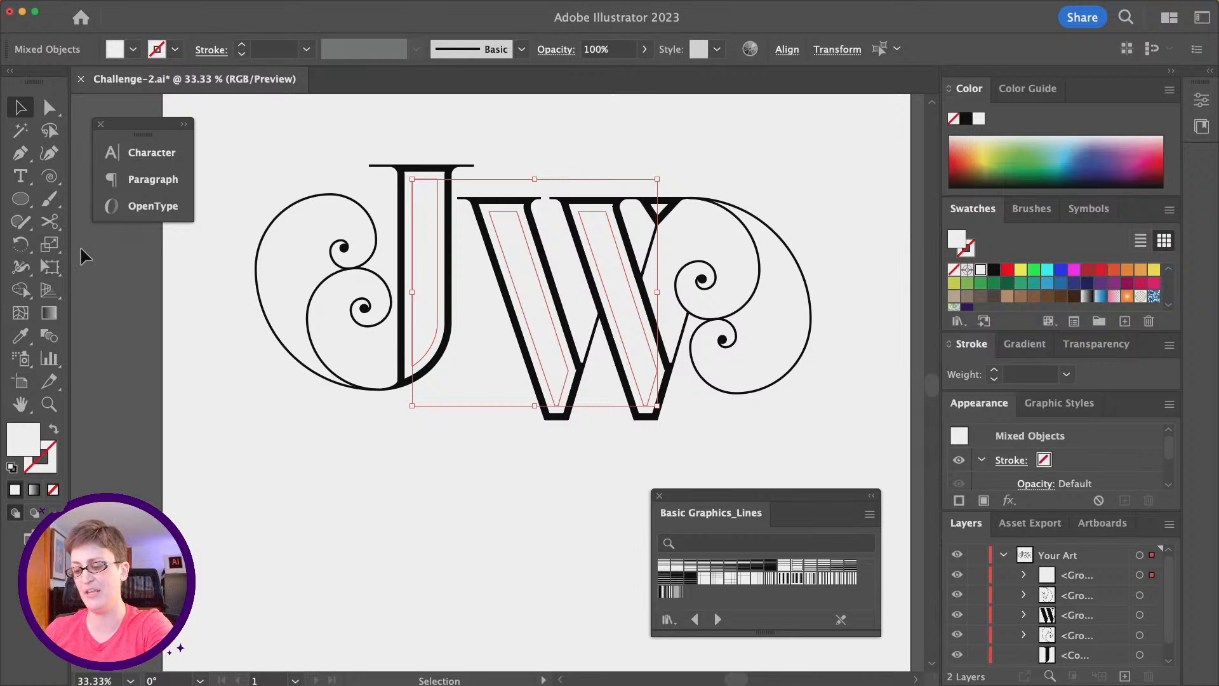
{"action": "key", "text": "super+x"}
{"action": "key", "text": "super+f"}
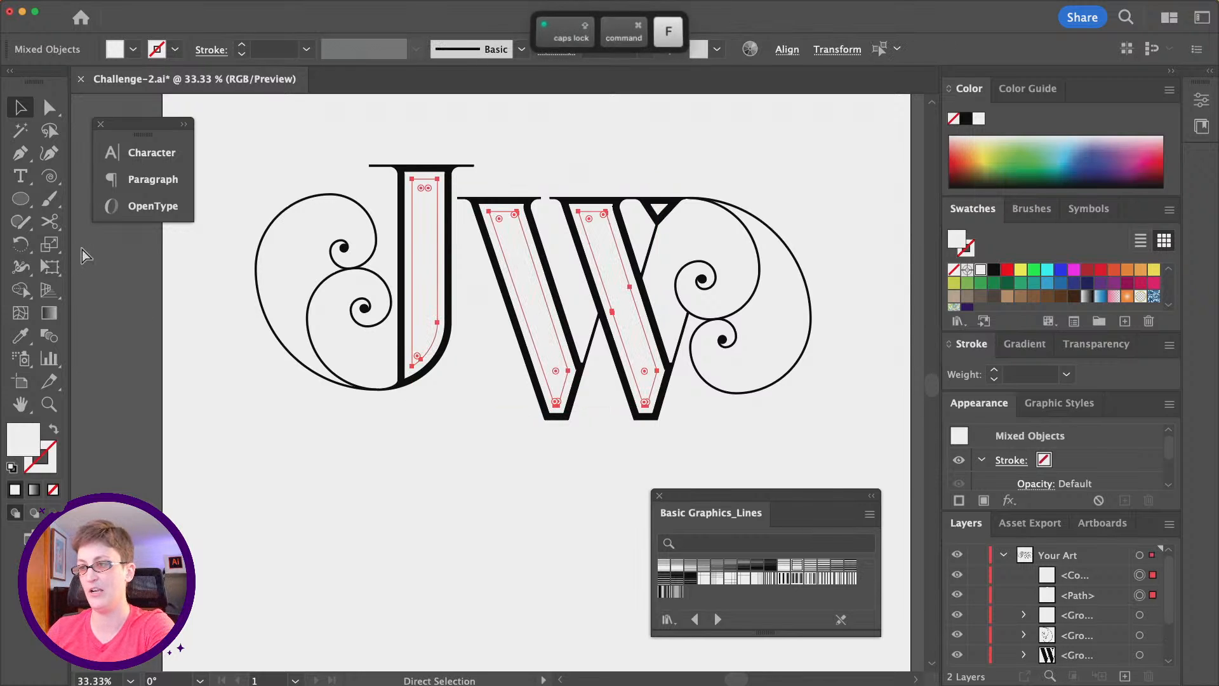
{"action": "key", "text": "super+g"}
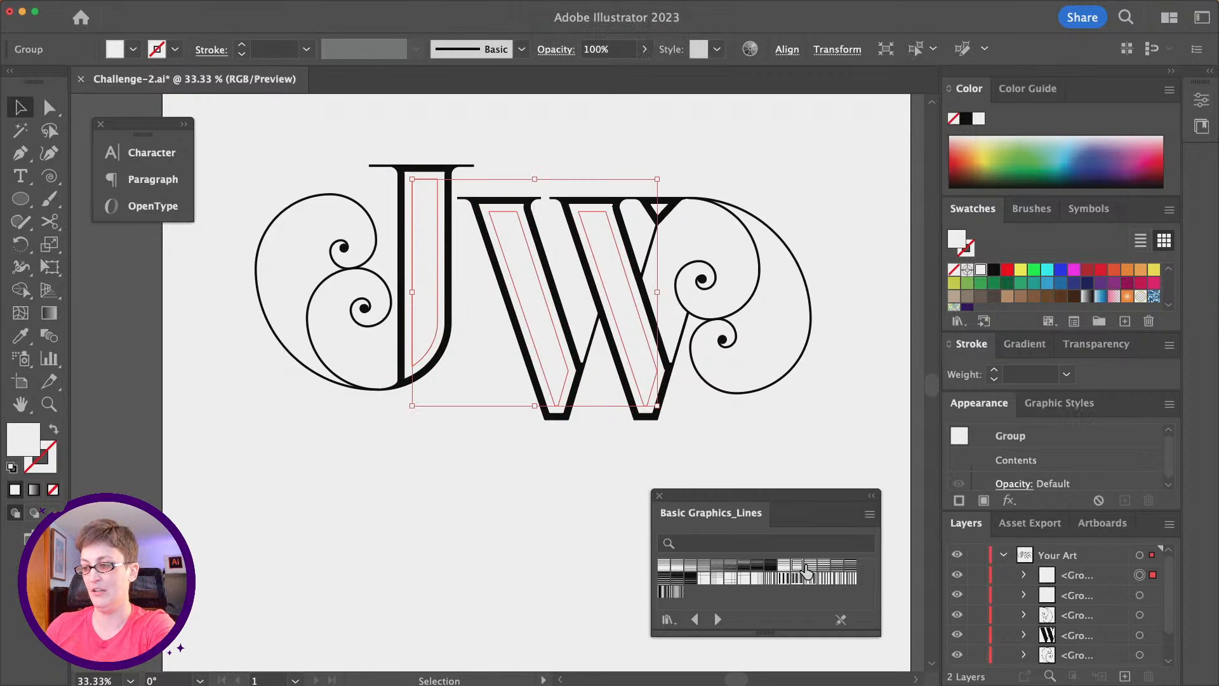
- Fill the new inner shape group with a thin horizontal line pattern and check it is separate from the white inset group
{"action": "left_click", "coordinate": [798, 570]}
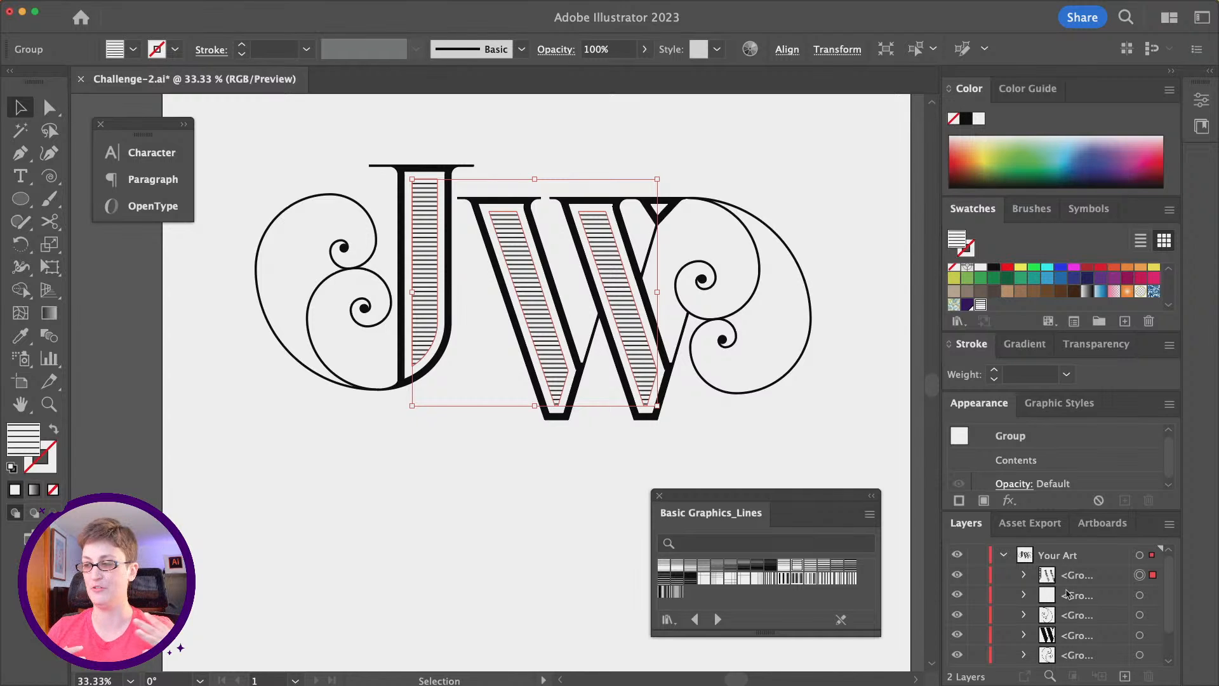
{"action": "left_click", "coordinate": [1140, 594]}
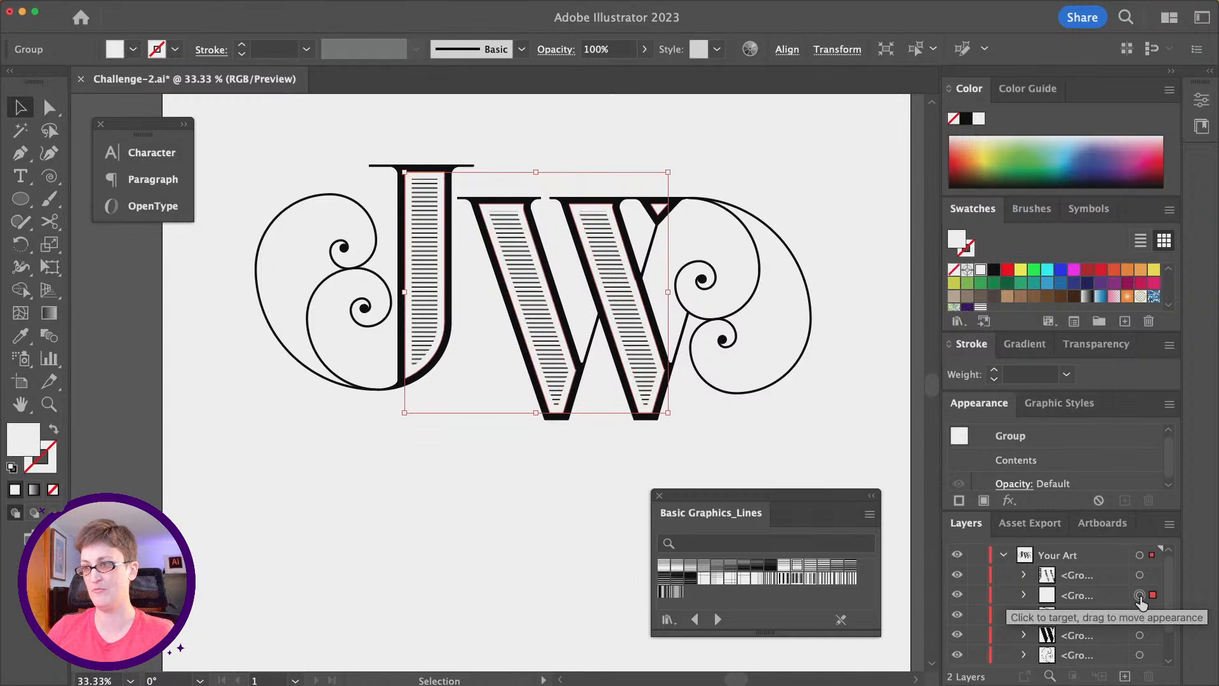
{"action": "left_click", "coordinate": [1140, 574]}
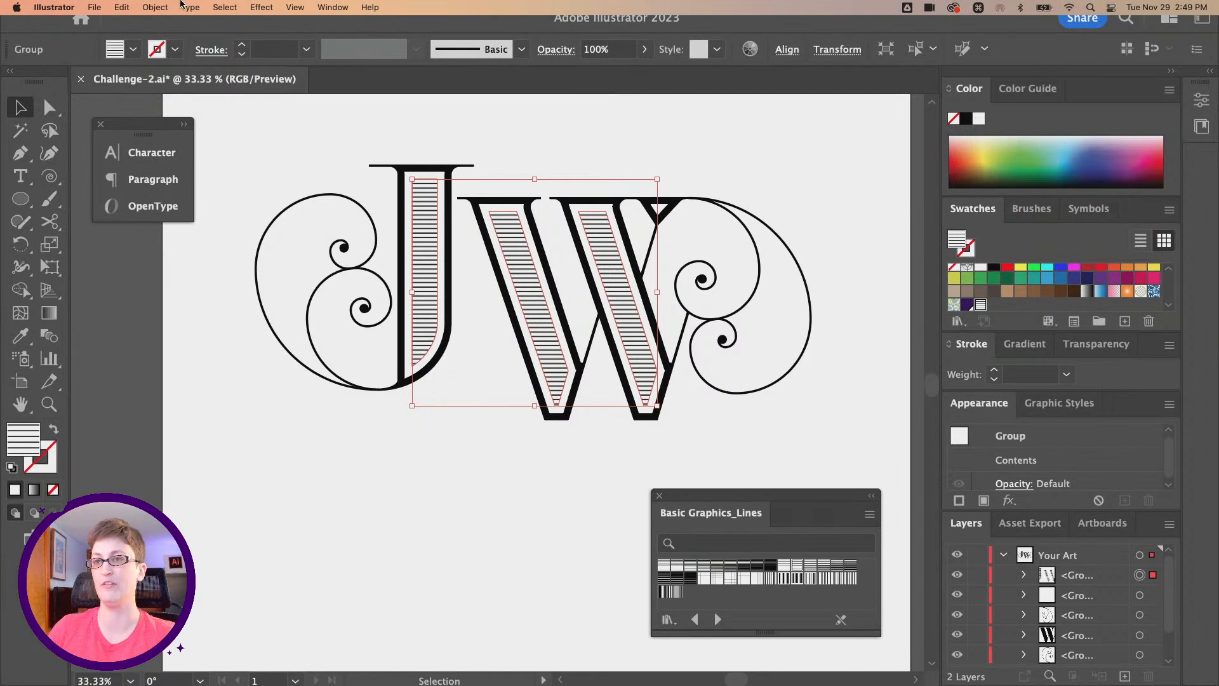
- Preview a 55° rotation of the inner group with Transform Objects off and Transform Patterns on, so only the line pattern turns
{"action": "left_click", "coordinate": [169, 8]}
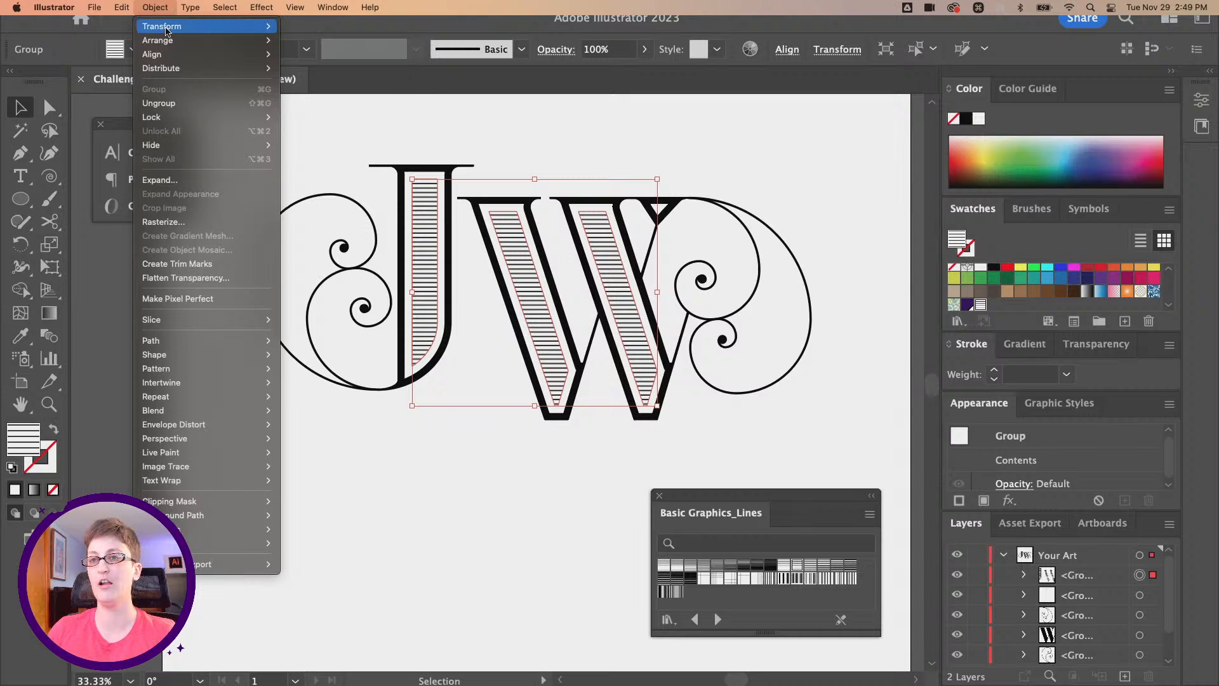
{"action": "mouse_move", "coordinate": [168, 28]}
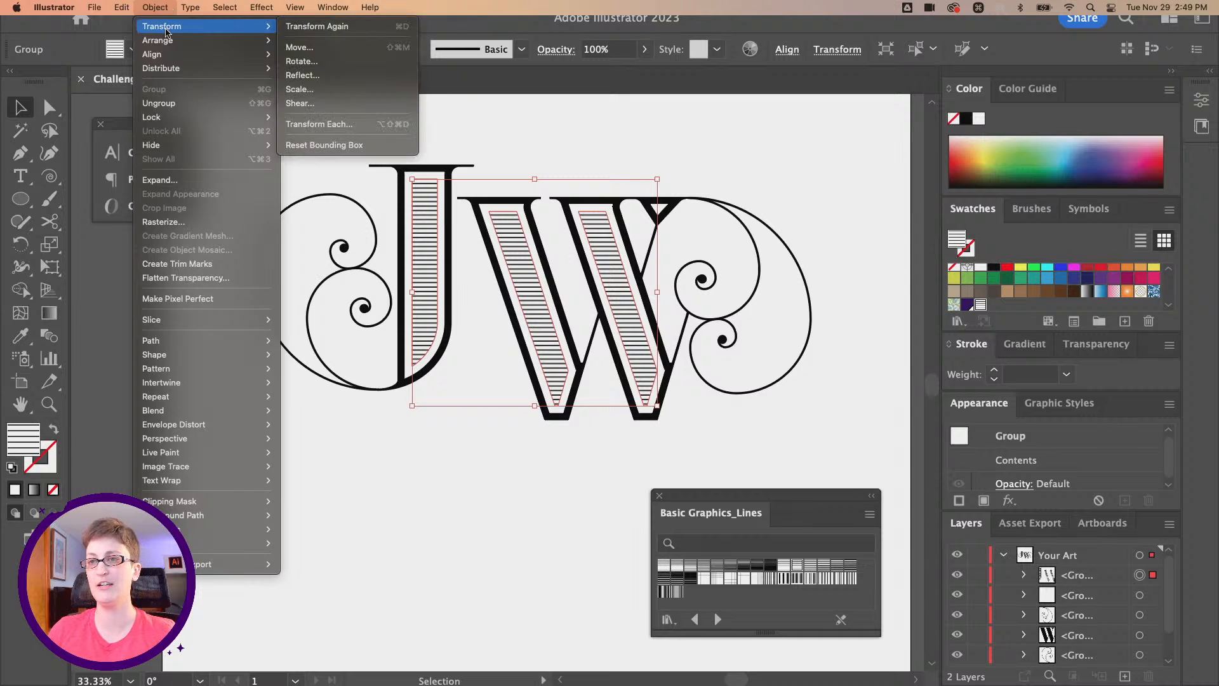
{"action": "left_click", "coordinate": [374, 63]}
{"action": "left_click_drag", "start_coordinate": [629, 244], "coordinate": [769, 231]}
{"action": "key", "text": "Up"}
{"action": "key", "text": "Up"}
{"action": "key", "text": "Up"}
{"action": "key", "text": "Up"}
{"action": "key", "text": "Up"}
{"action": "key", "text": "Up"}
{"action": "key", "text": "Up"}
{"action": "key", "text": "Up"}
{"action": "key", "text": "Up"}
{"action": "key", "text": "Up"}
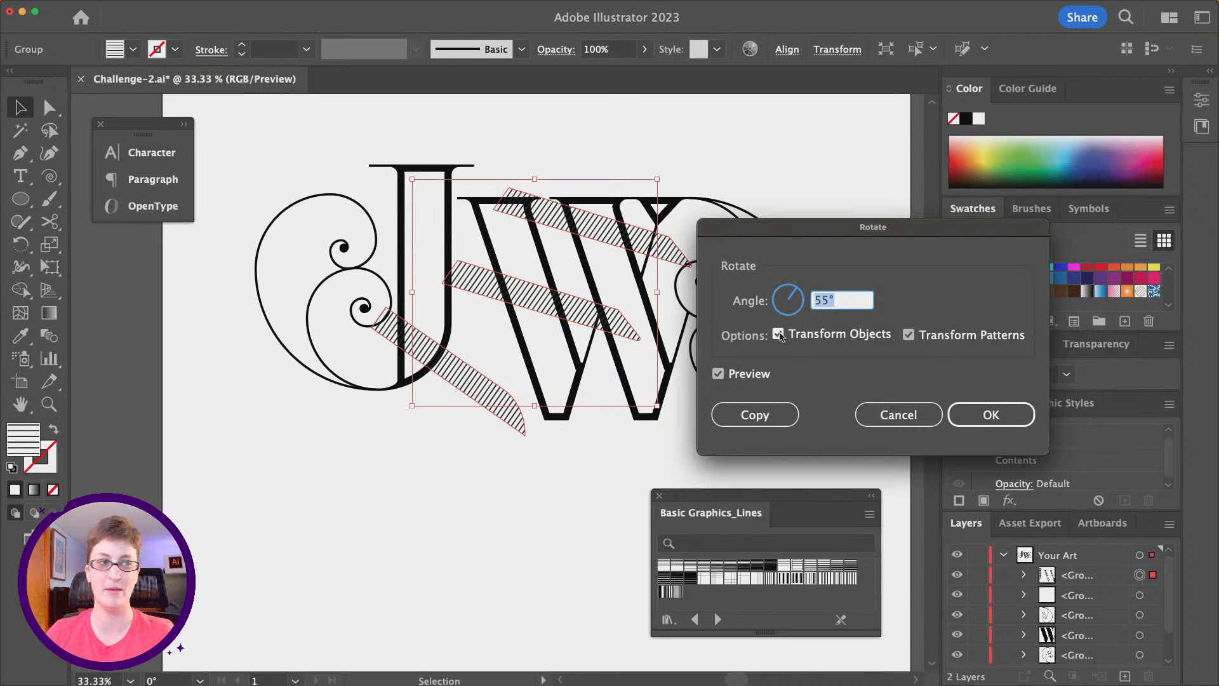
{"action": "left_click", "coordinate": [779, 335]}
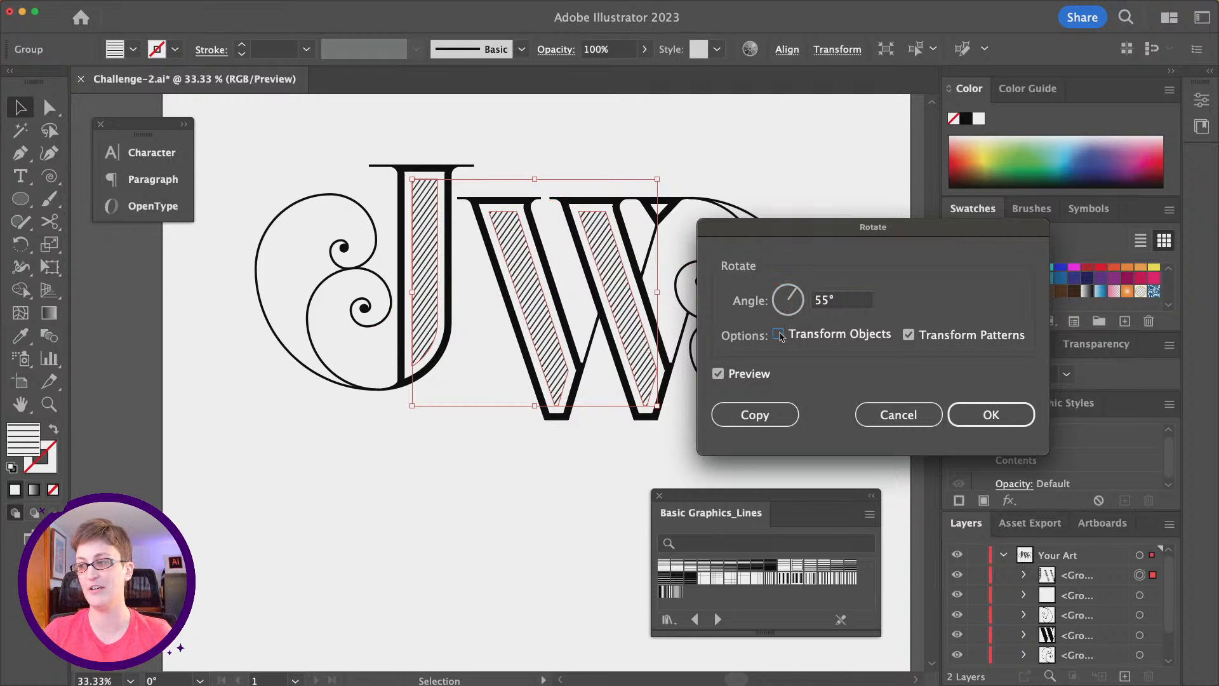
- Set the pattern's rotation angle to 45° and apply it
{"action": "left_click", "coordinate": [840, 296]}
{"action": "key", "text": "Down"}
{"action": "key", "text": "Down"}
{"action": "key", "text": "Down"}
{"action": "key", "text": "Down"}
{"action": "key", "text": "Down"}
{"action": "key", "text": "Down"}
{"action": "key", "text": "Down"}
{"action": "key", "text": "Down"}
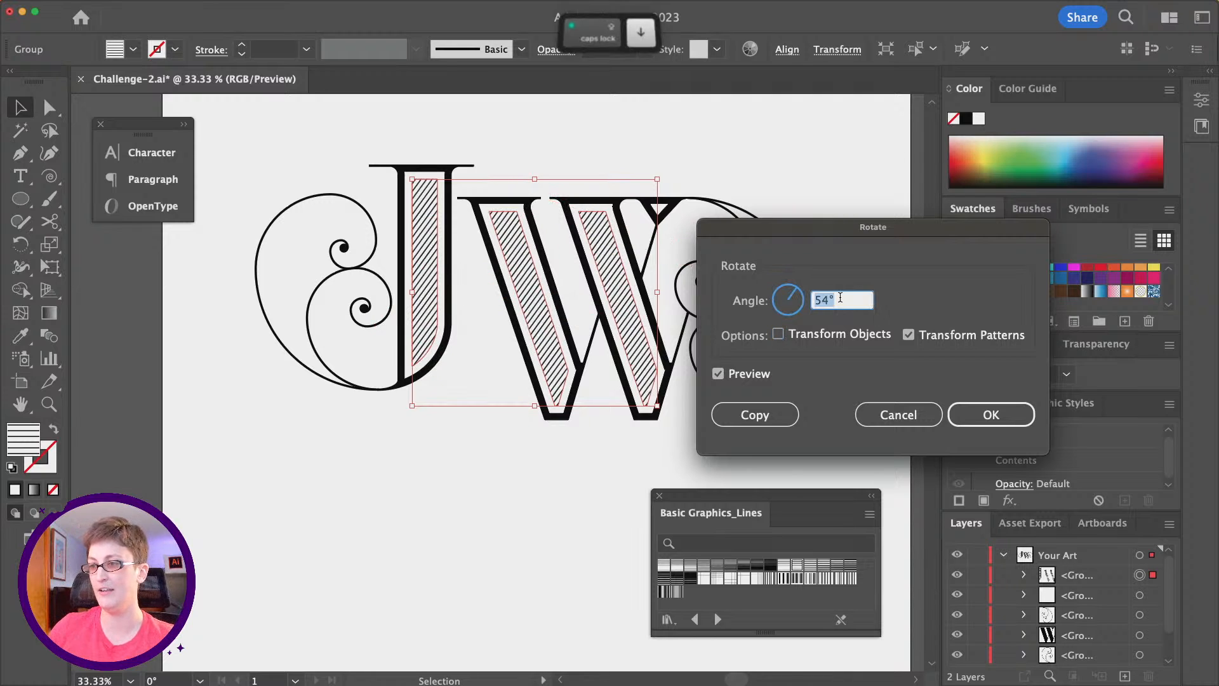
{"action": "key", "text": "Down"}
{"action": "key", "text": "Down"}
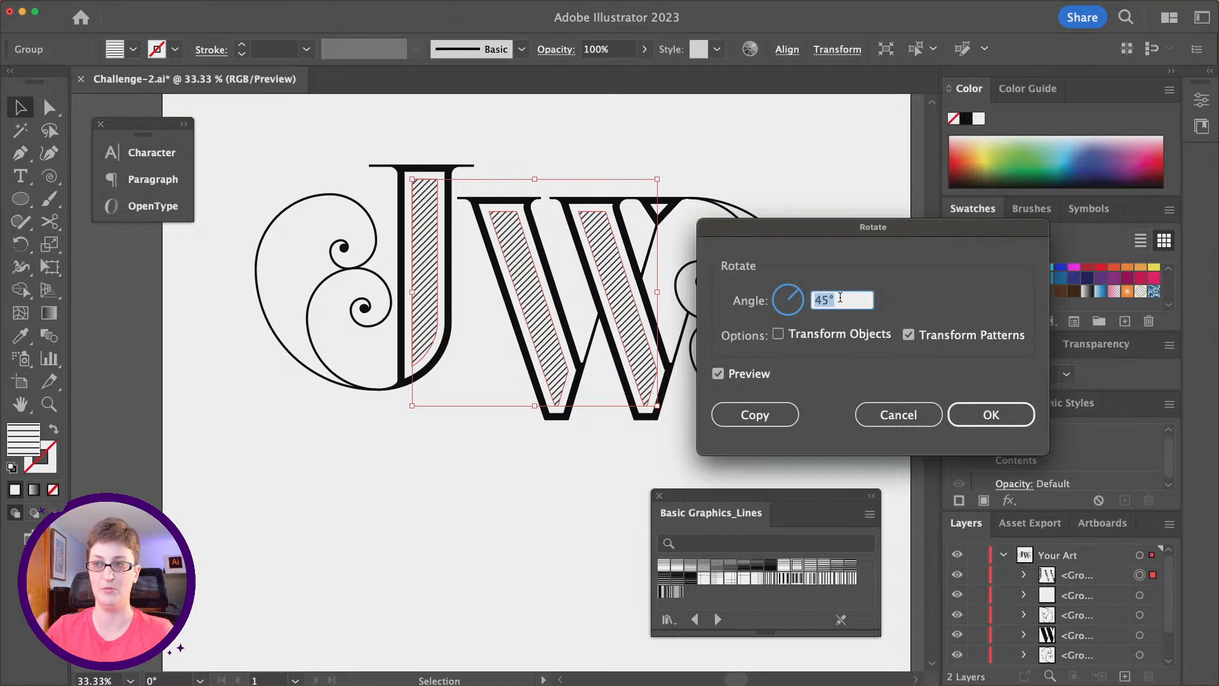
{"action": "left_click", "coordinate": [980, 412]}
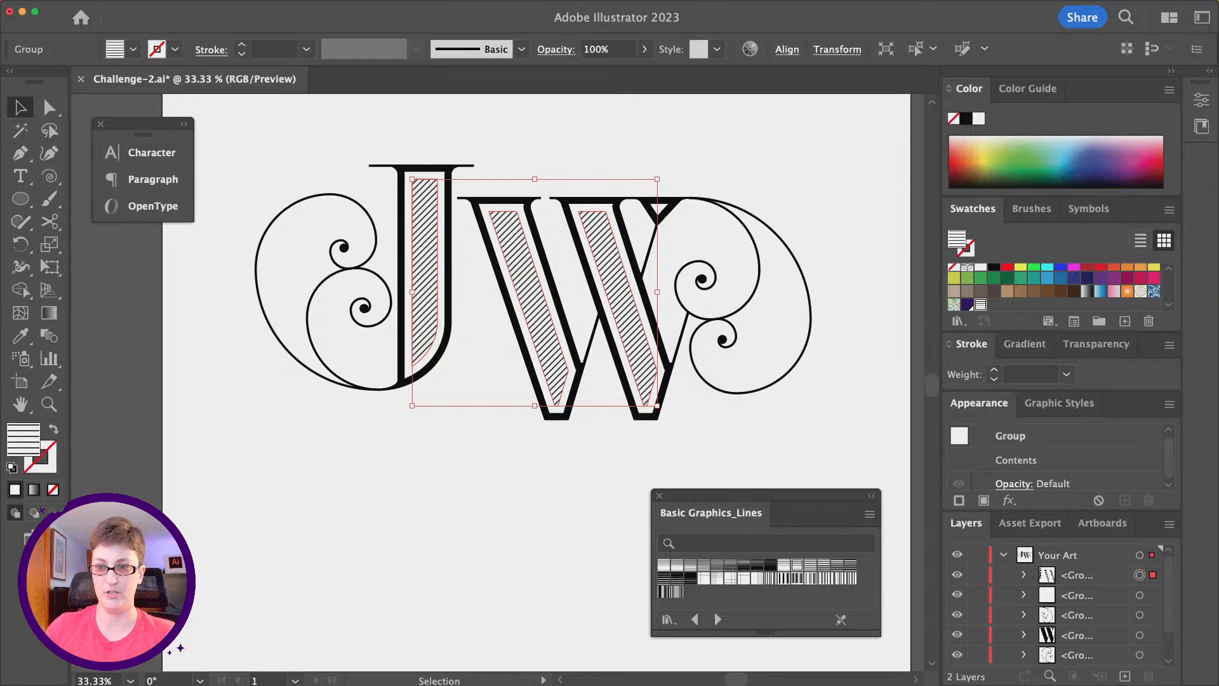
- Outline the pattern-filled inner shapes with a 5 pt black stroke
{"action": "left_click", "coordinate": [37, 471]}
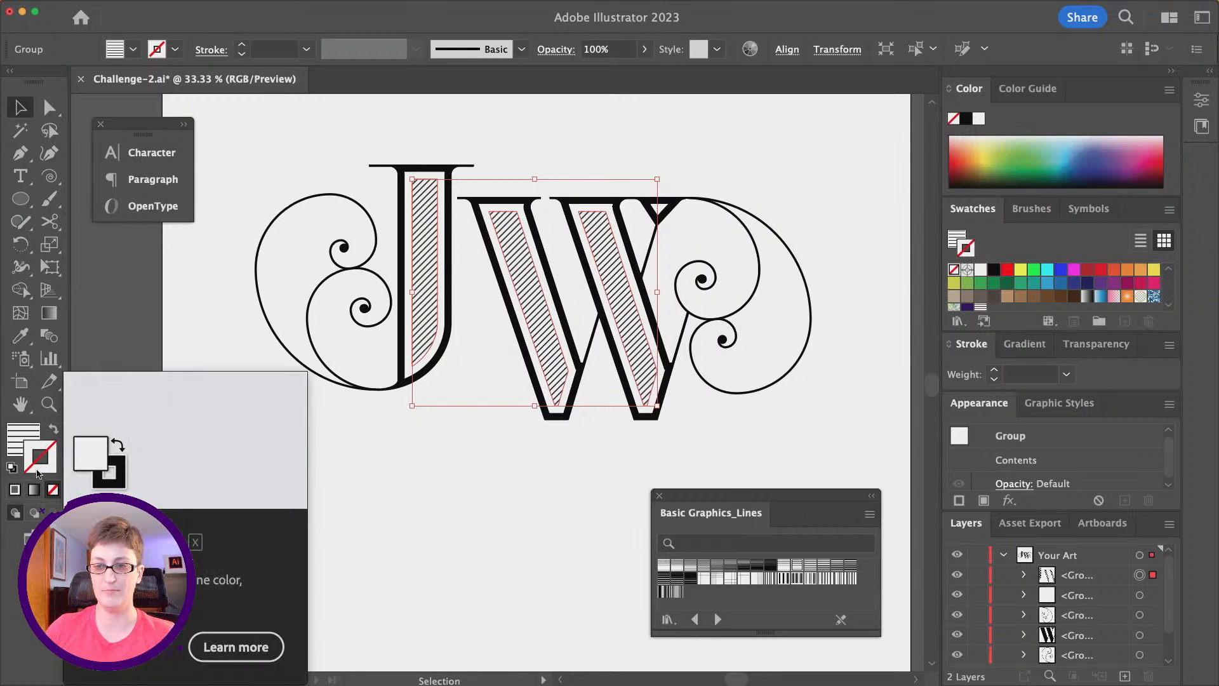
{"action": "left_click", "coordinate": [993, 270]}
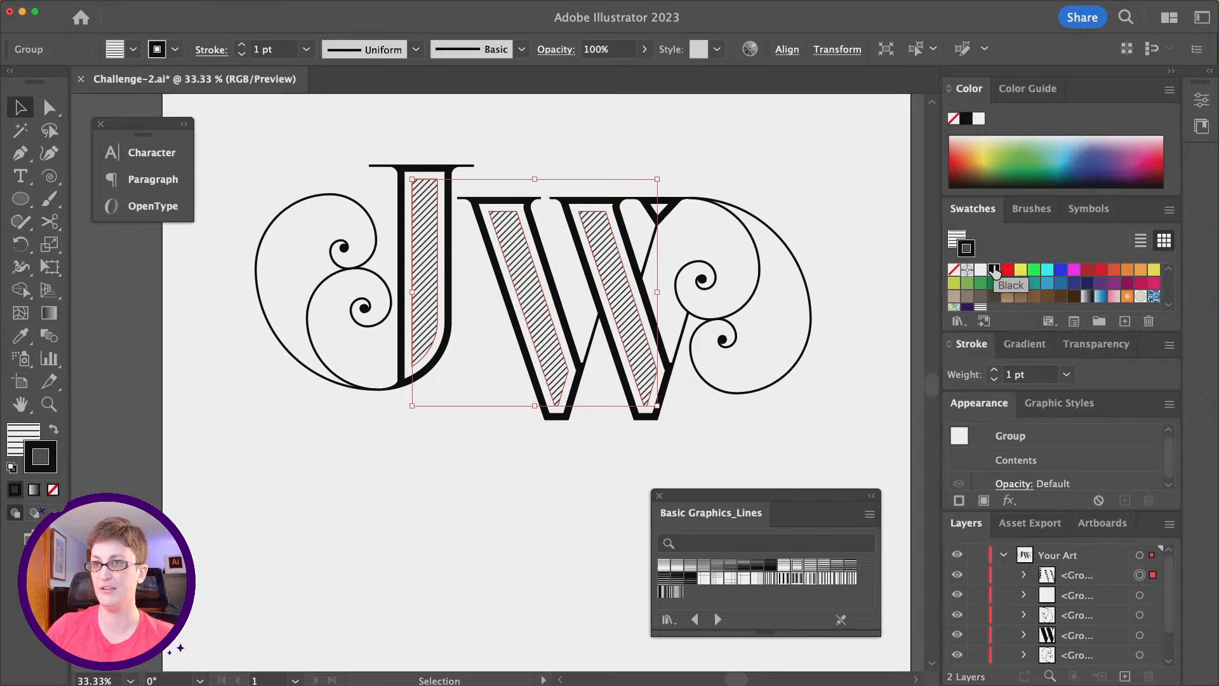
{"action": "left_click", "coordinate": [275, 49]}
{"action": "key", "text": "Up"}
{"action": "key", "text": "Up"}
{"action": "key", "text": "Up"}
{"action": "key", "text": "Up"}
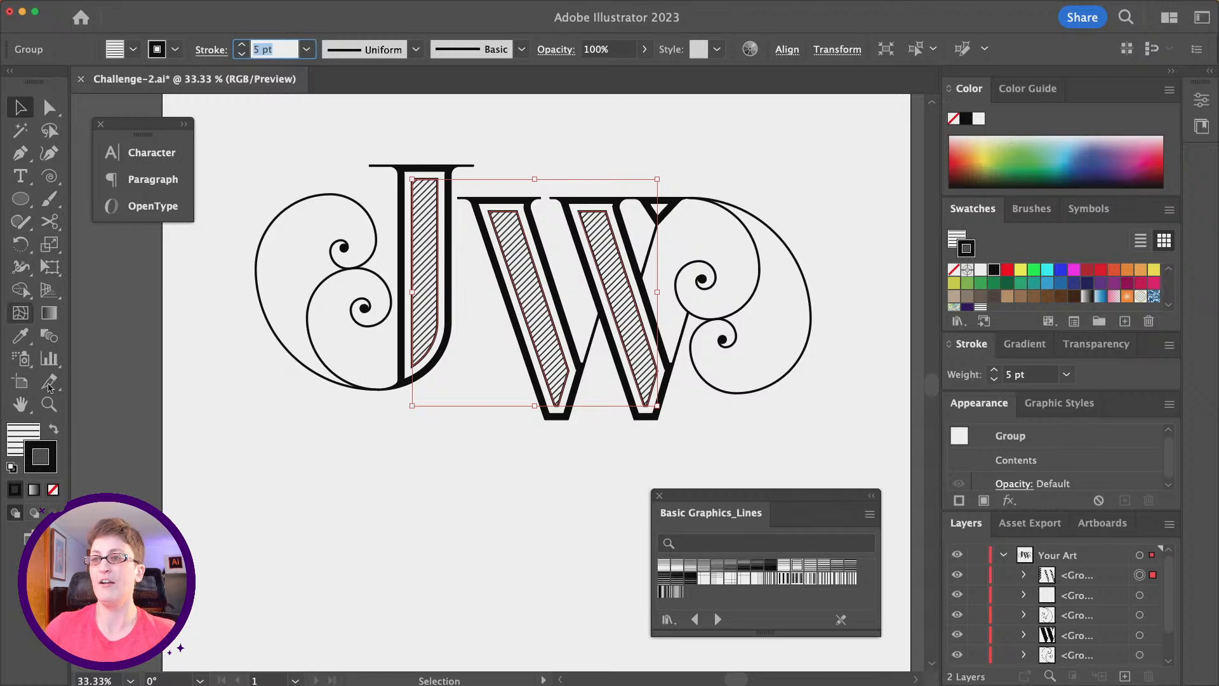
{"action": "left_click", "coordinate": [486, 486]}
{"action": "scroll", "coordinate": [486, 486], "scroll_direction": "right", "scroll_amount": 2}
{"action": "scroll", "coordinate": [488, 497], "scroll_direction": "right", "scroll_amount": 1}
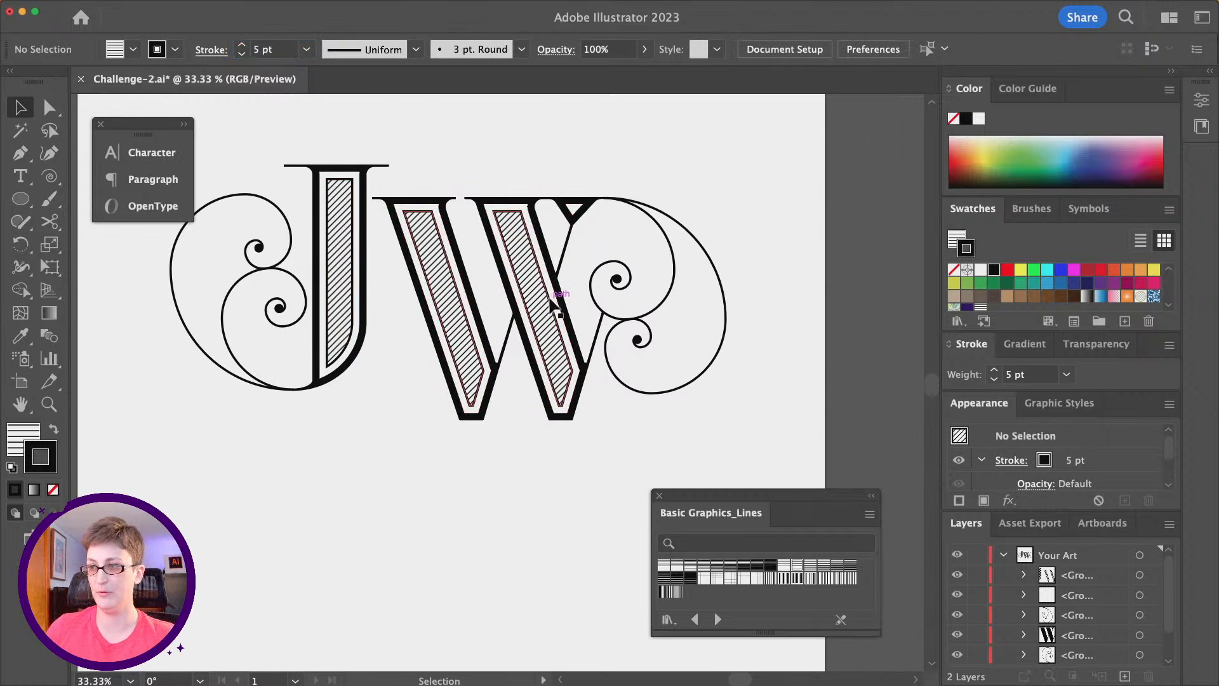
- Copy the outlined pattern-filled group and paste two duplicates directly in front of it
{"action": "left_click", "coordinate": [415, 267]}
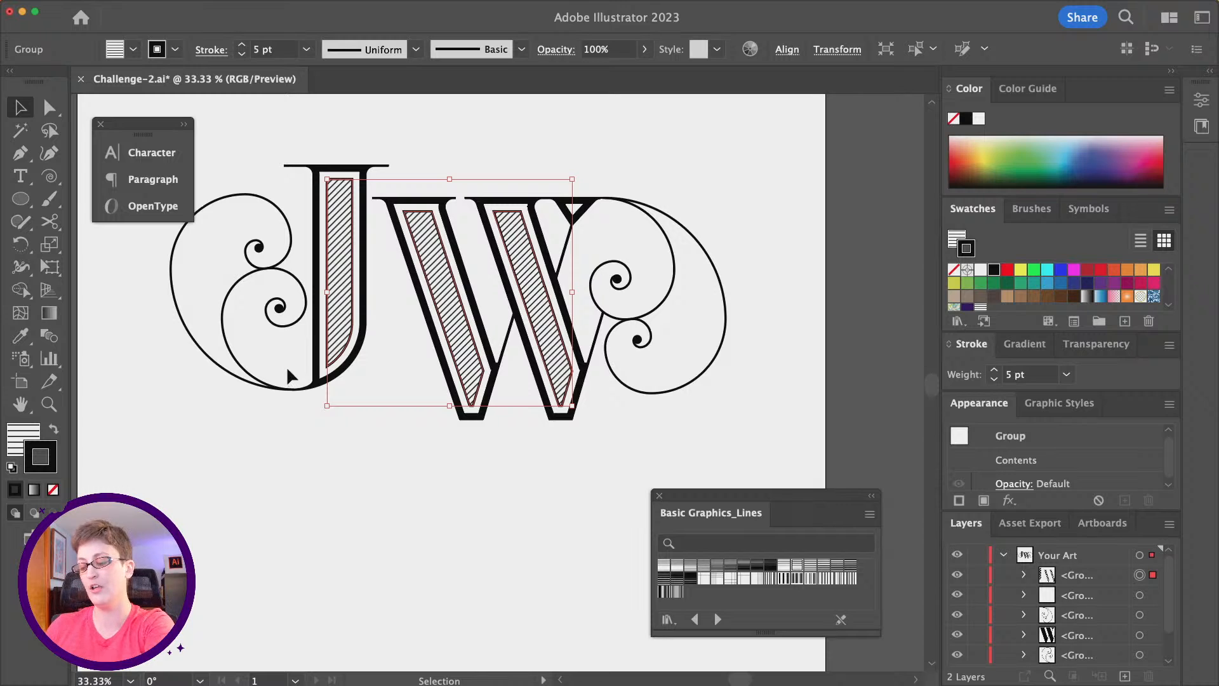
{"action": "key", "text": "a"}
{"action": "key", "text": "cmd+c"}
{"action": "key", "text": "cmd+f"}
{"action": "key", "text": "v"}
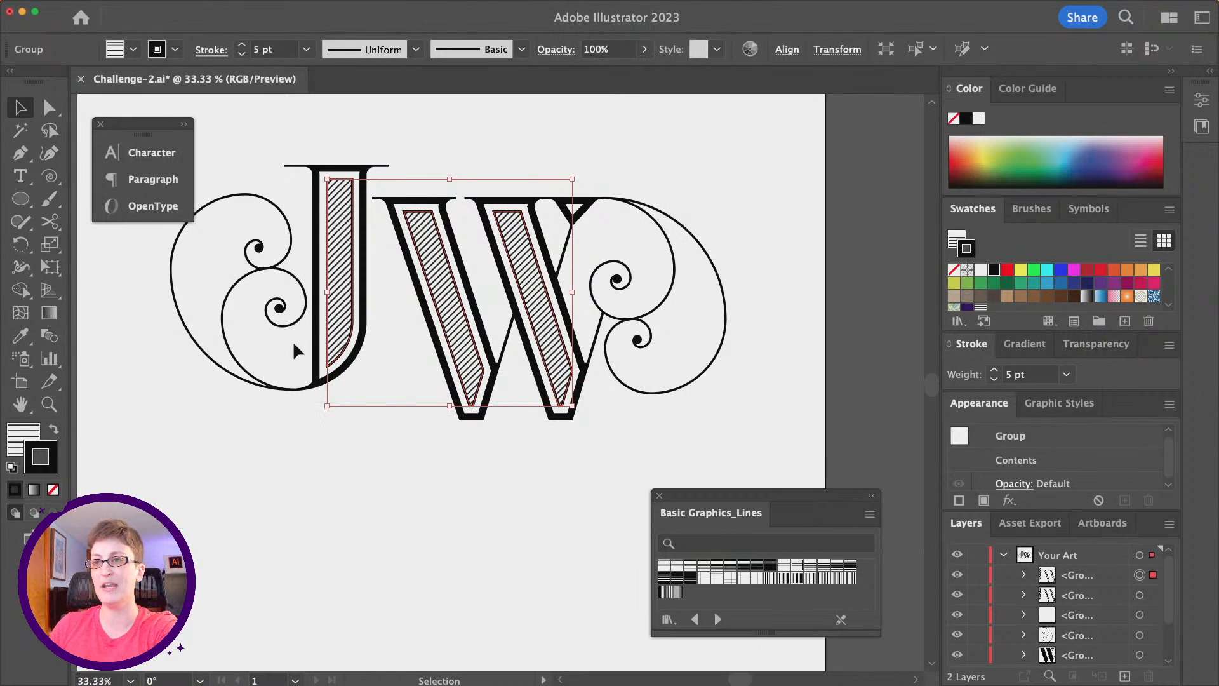
{"action": "key", "text": "super+f"}
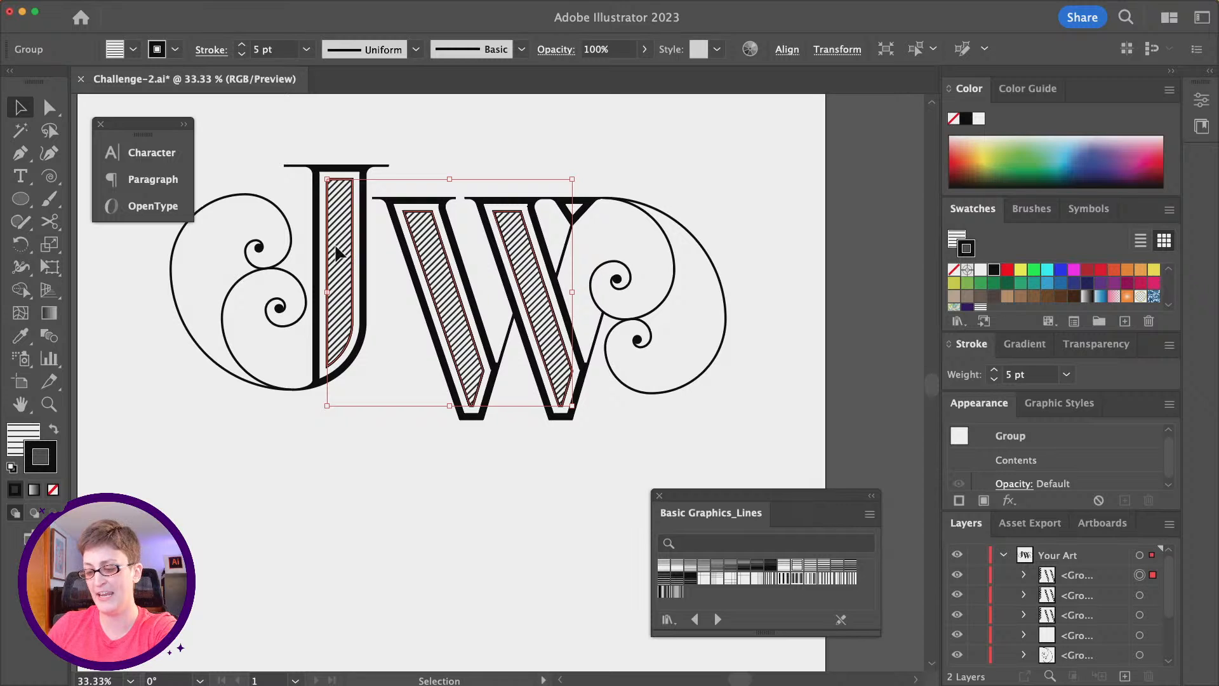
- Move the topmost copy of the pattern-filled group diagonally down and to the right by about 22 px both ways
{"action": "left_click_drag", "start_coordinate": [337, 252], "coordinate": [343, 259]}
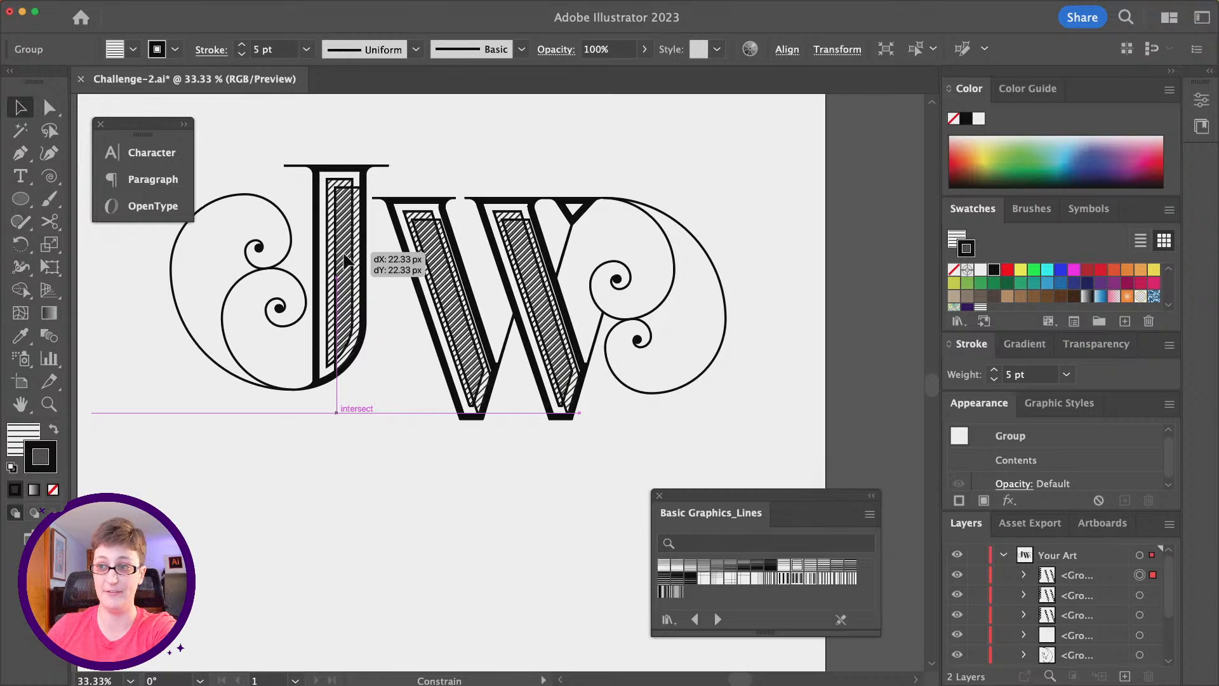
{"action": "left_click_drag", "start_coordinate": [343, 259], "coordinate": [343, 259]}
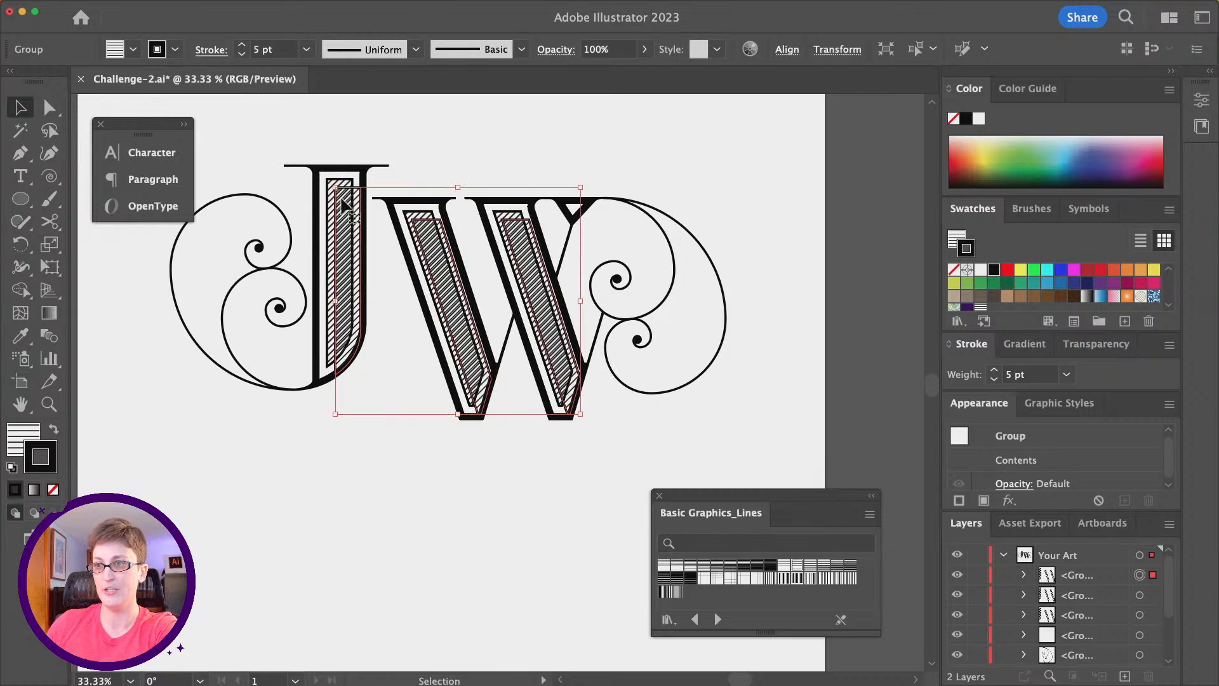
{"action": "key", "text": "super+equal"}
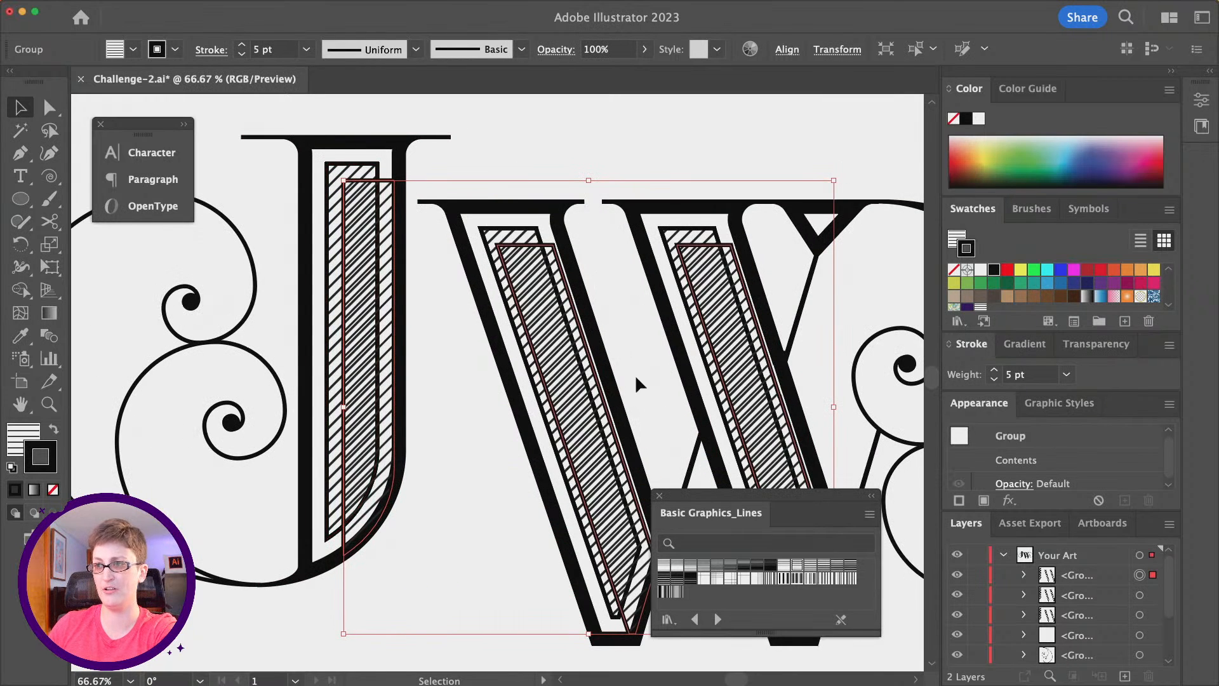
- Select the top two pattern-filled groups and remove the offset copy's area from the J inset with Shape Builder
{"action": "key", "text": "shift"}
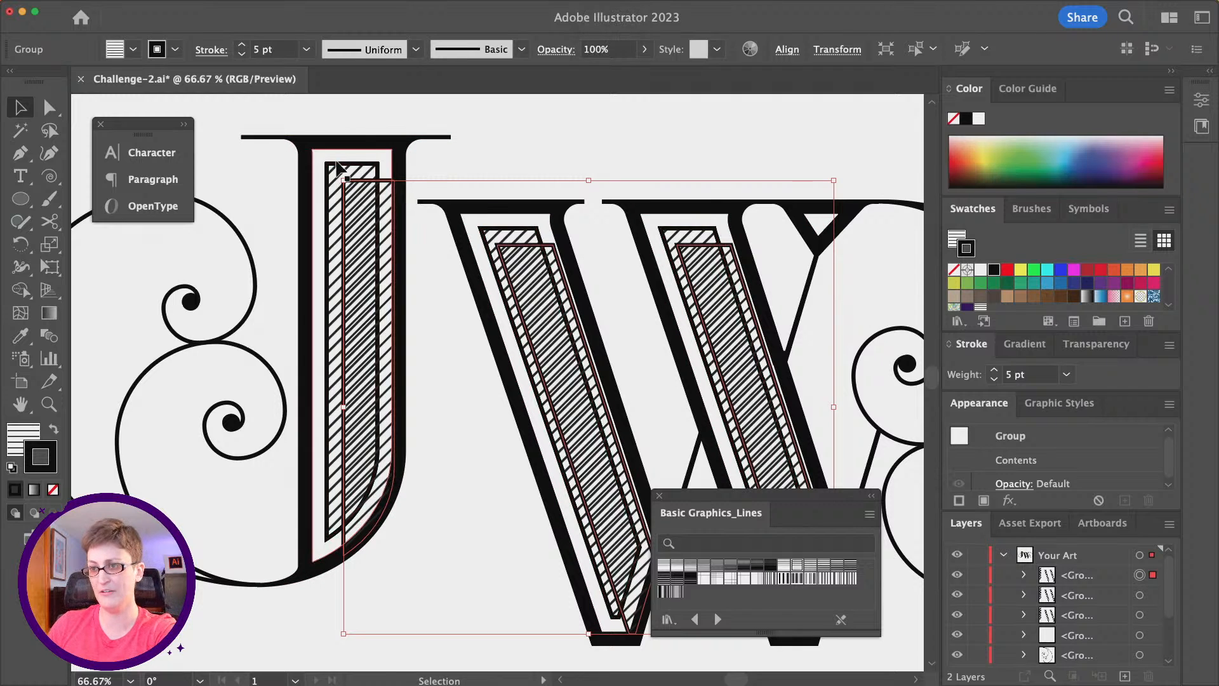
{"action": "left_click", "coordinate": [338, 165], "text": "shift"}
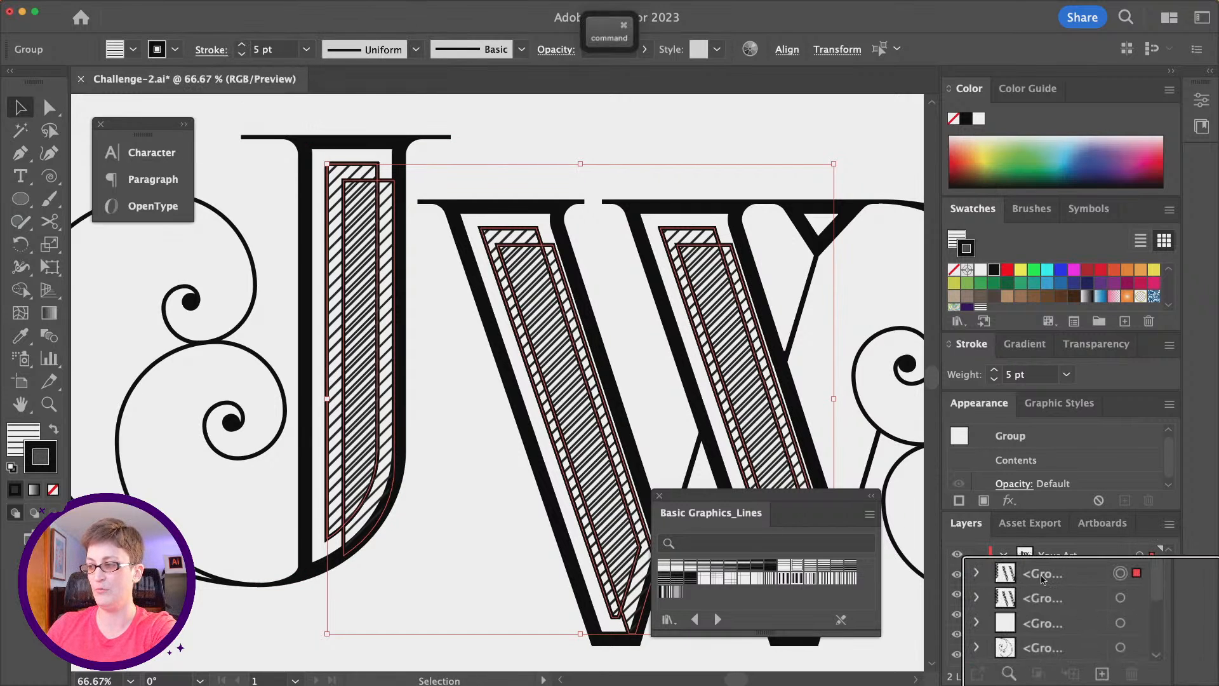
{"action": "left_click", "coordinate": [20, 291]}
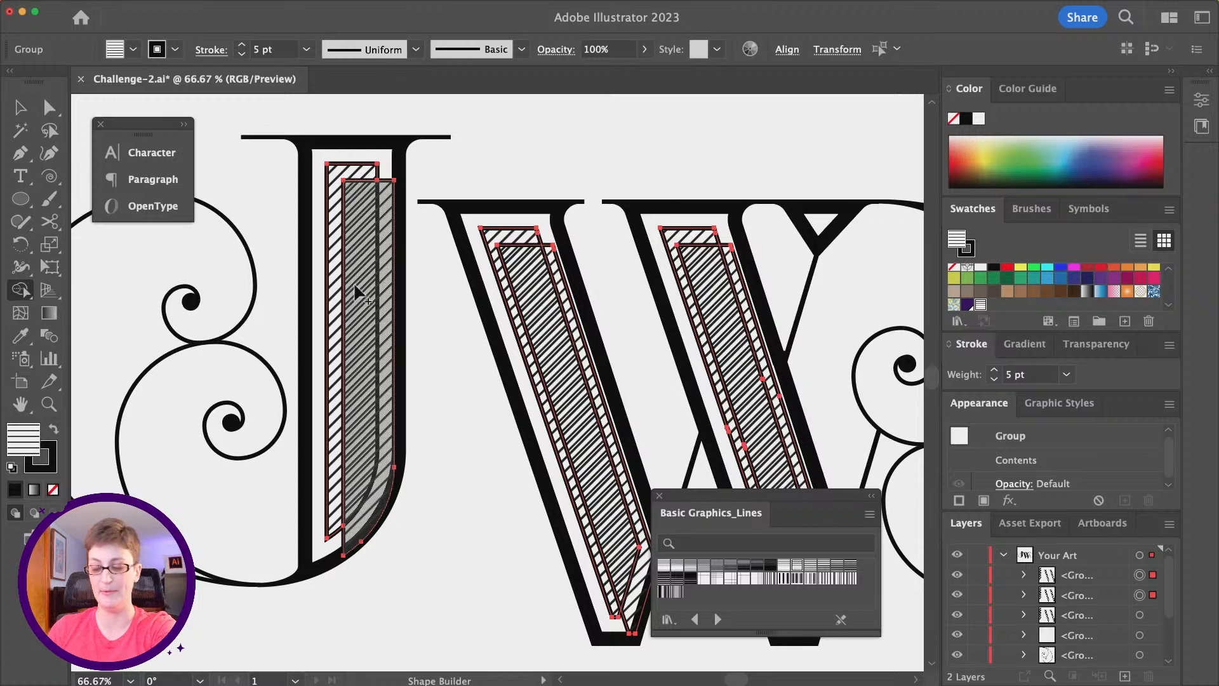
{"action": "key", "text": "super+z"}
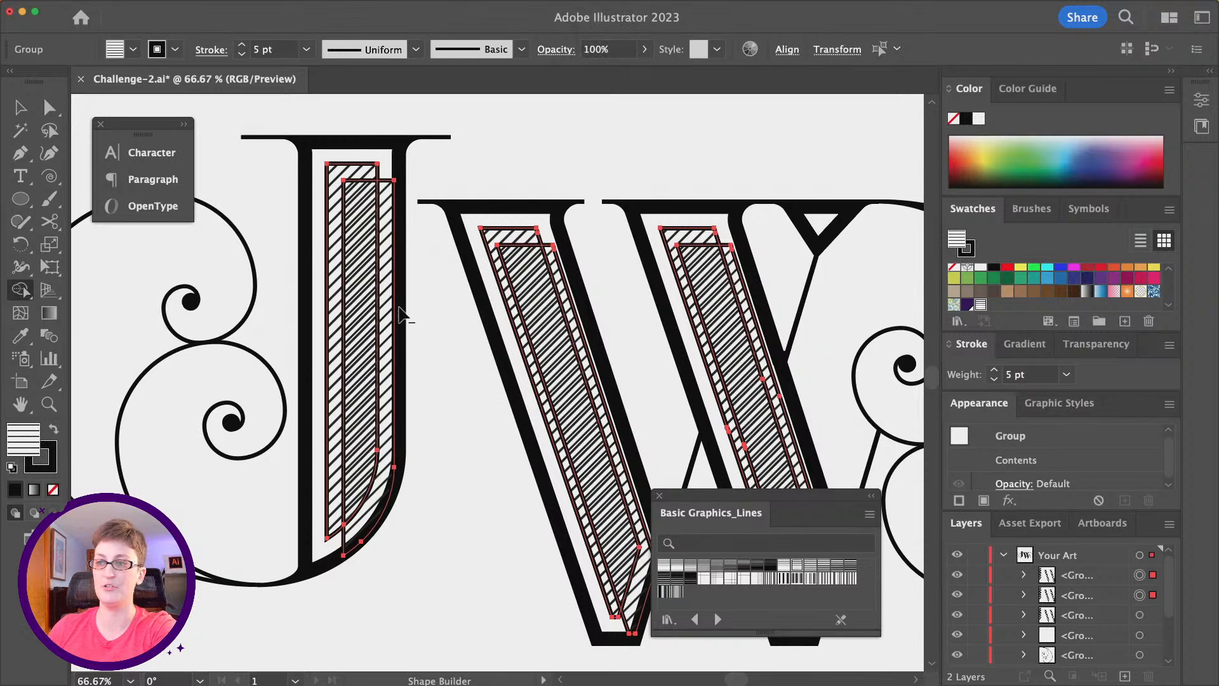
{"action": "left_click", "coordinate": [372, 313], "text": "alt"}
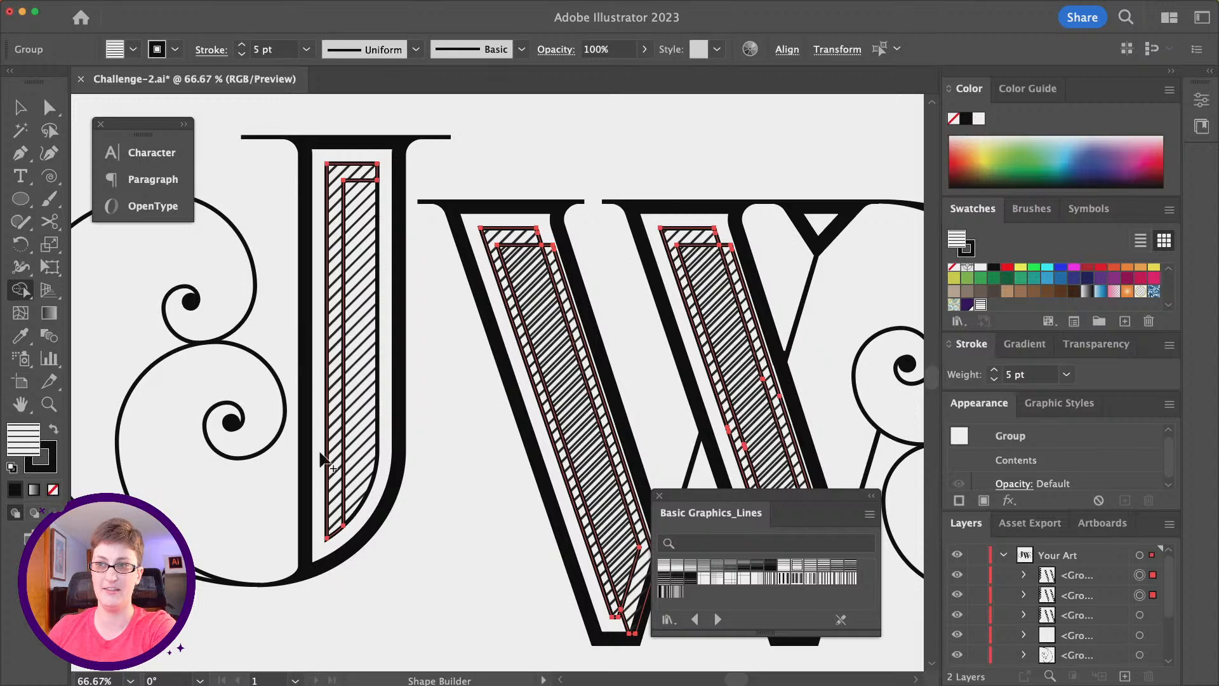
- Remove the offset copy's areas from both thick diagonal strokes of the W with Shape Builder, leaving only the edge slivers
{"action": "scroll", "coordinate": [411, 204], "scroll_direction": "down", "scroll_amount": 3}
{"action": "scroll", "coordinate": [412, 204], "scroll_direction": "right", "scroll_amount": 5}
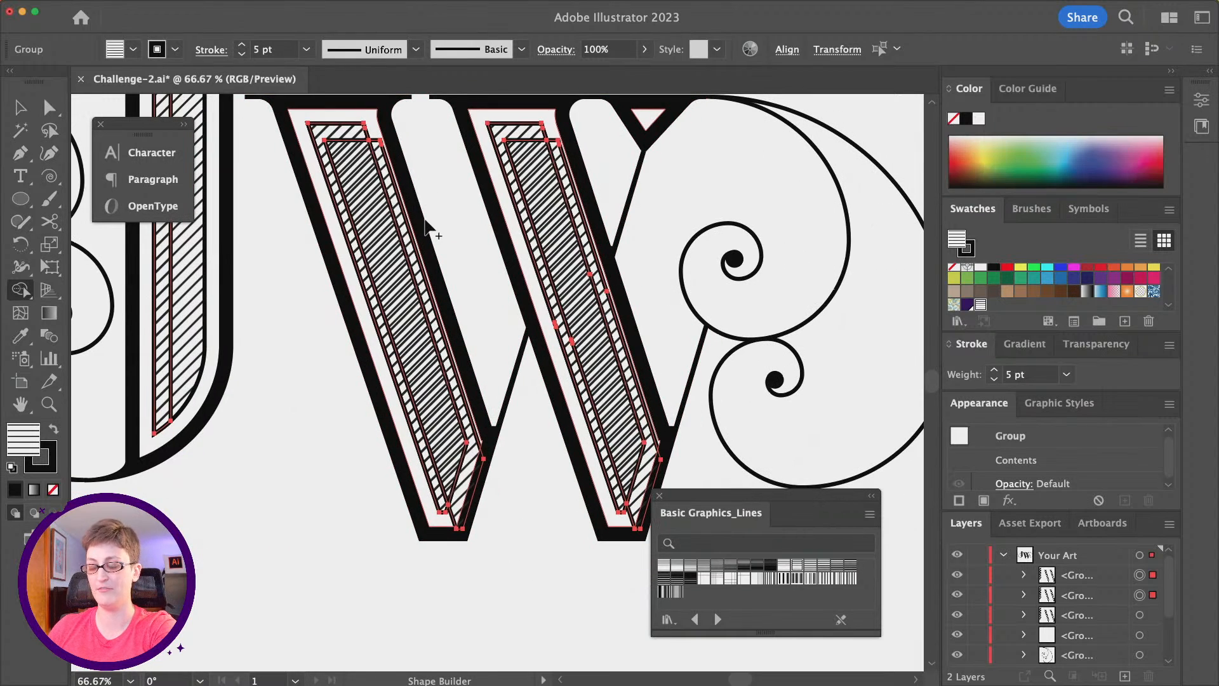
{"action": "left_click", "coordinate": [420, 229], "text": "alt"}
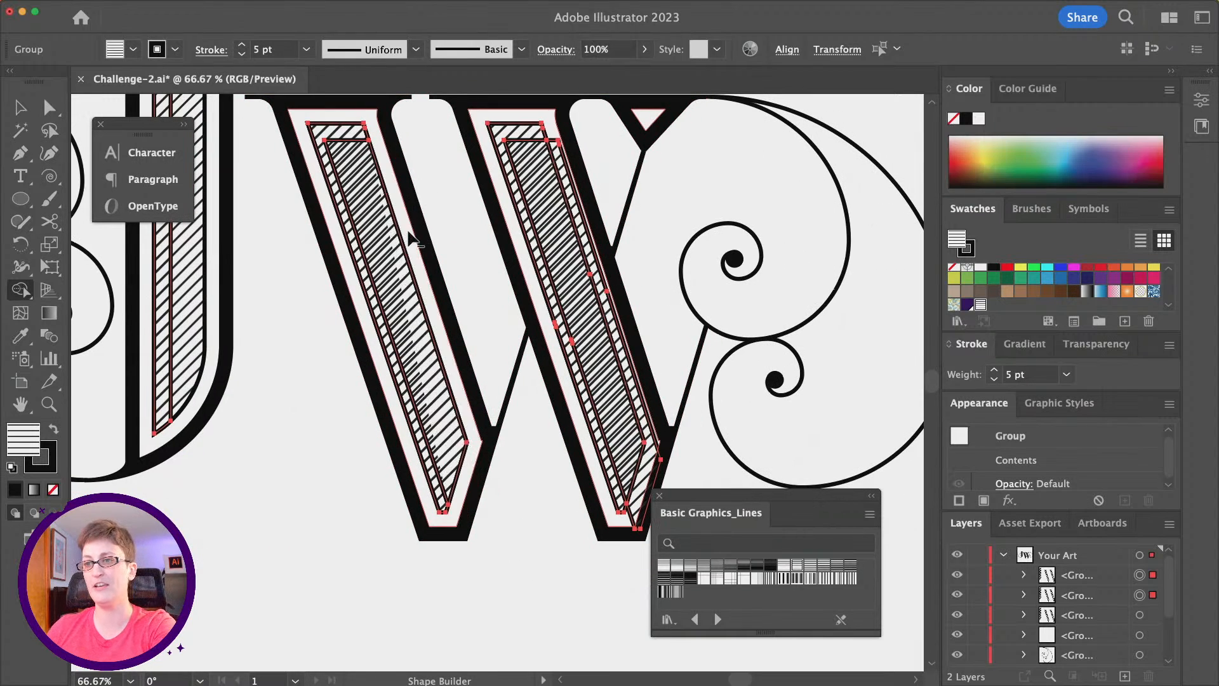
{"action": "key", "text": "super+z"}
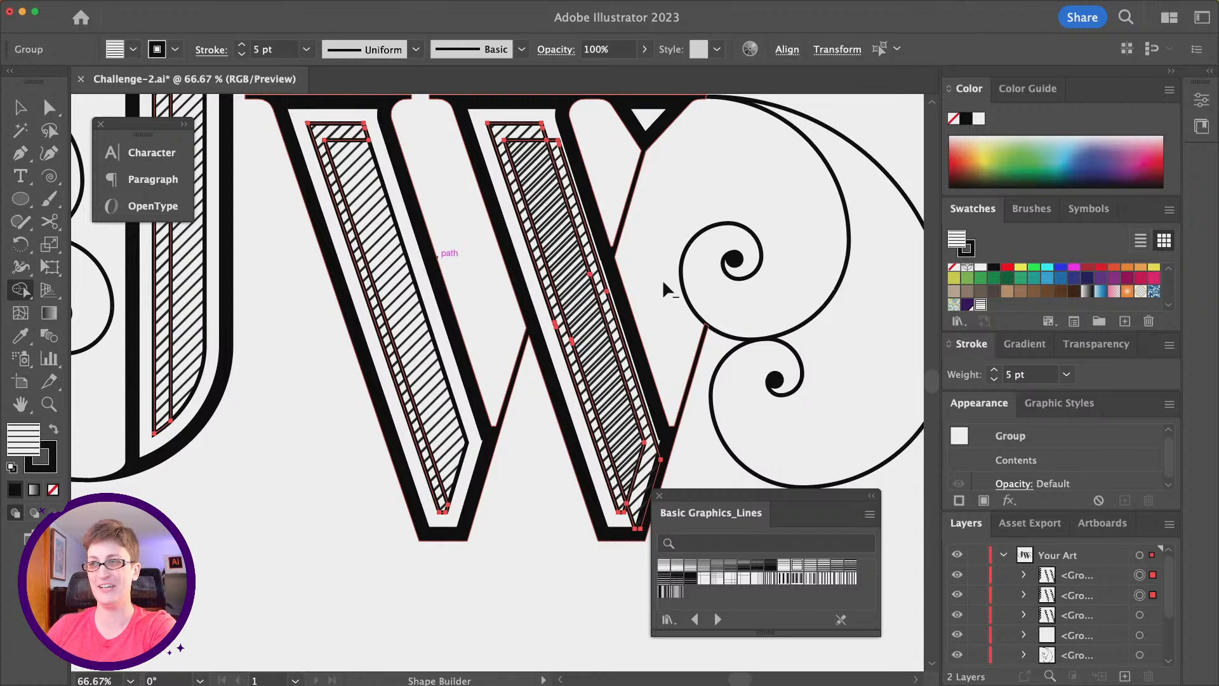
{"action": "key", "text": "alt"}
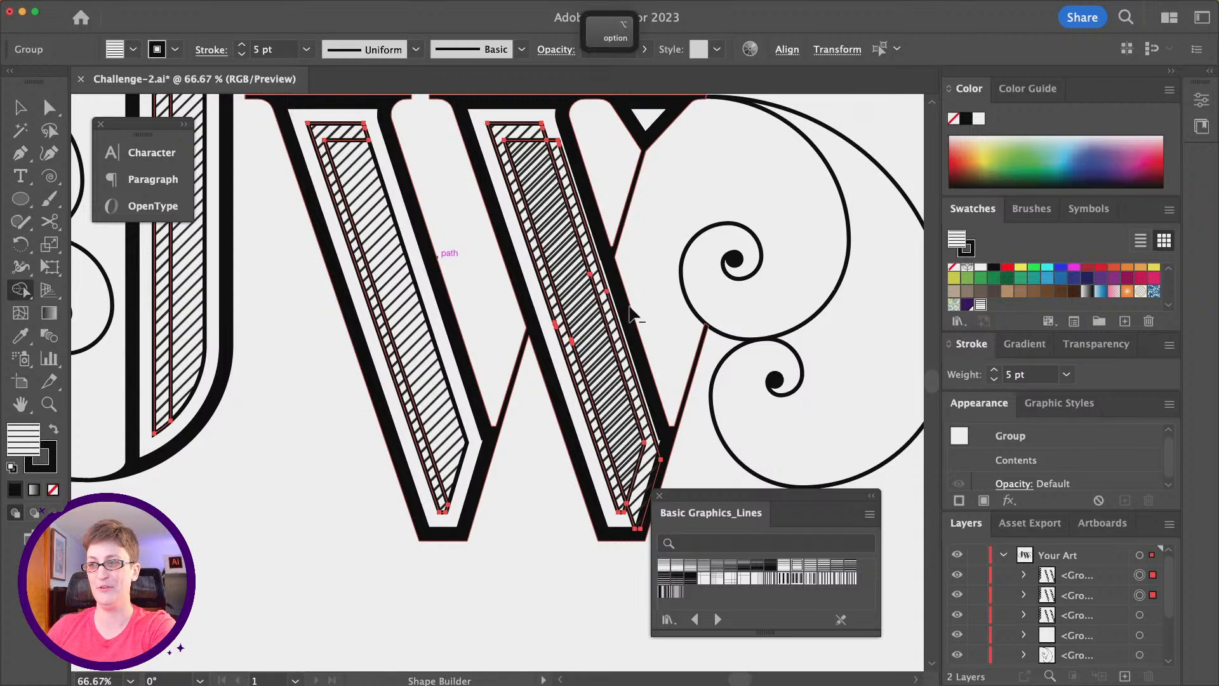
{"action": "left_click", "coordinate": [596, 341], "text": "alt"}
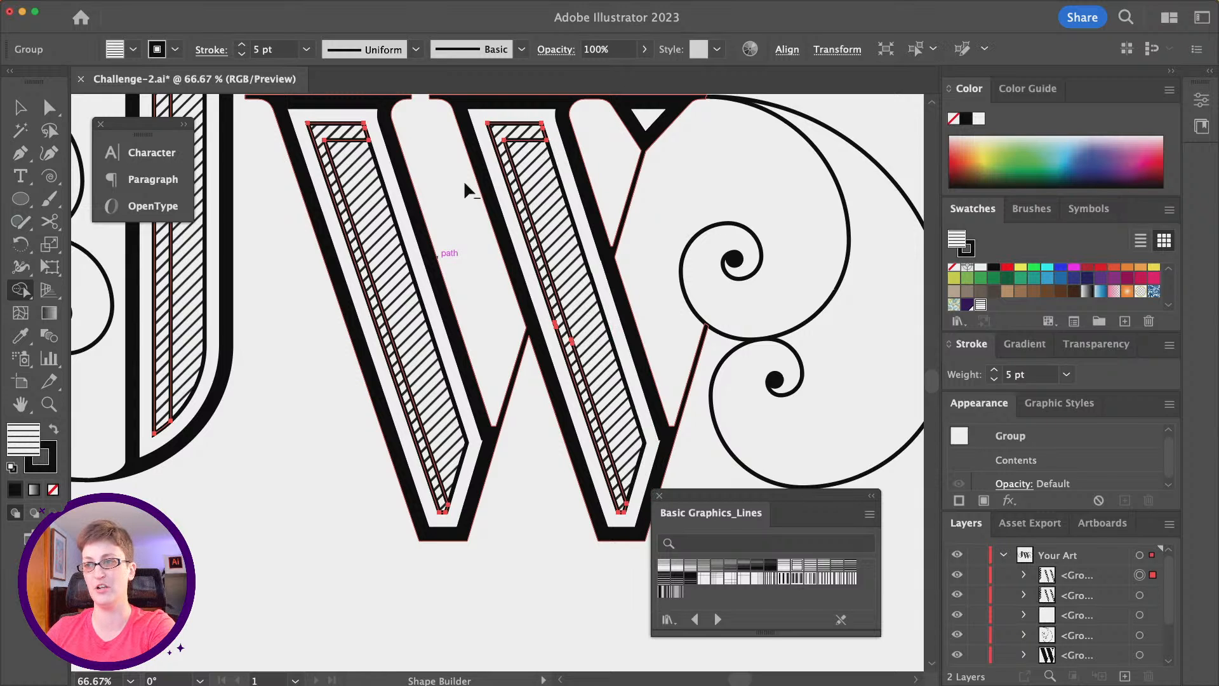
- Try to give the trimmed inset group a solid black fill with no stroke
{"action": "left_click", "coordinate": [504, 303], "text": "super"}
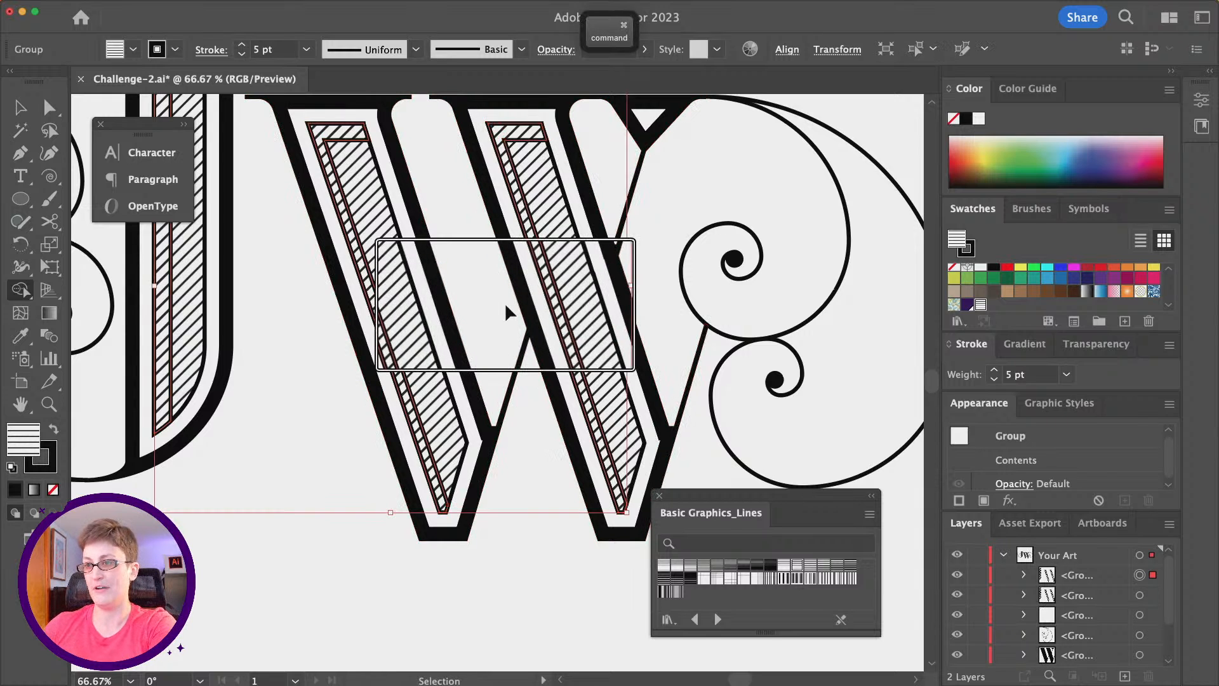
{"action": "scroll", "coordinate": [504, 302], "scroll_direction": "down", "scroll_amount": 2, "text": "alt"}
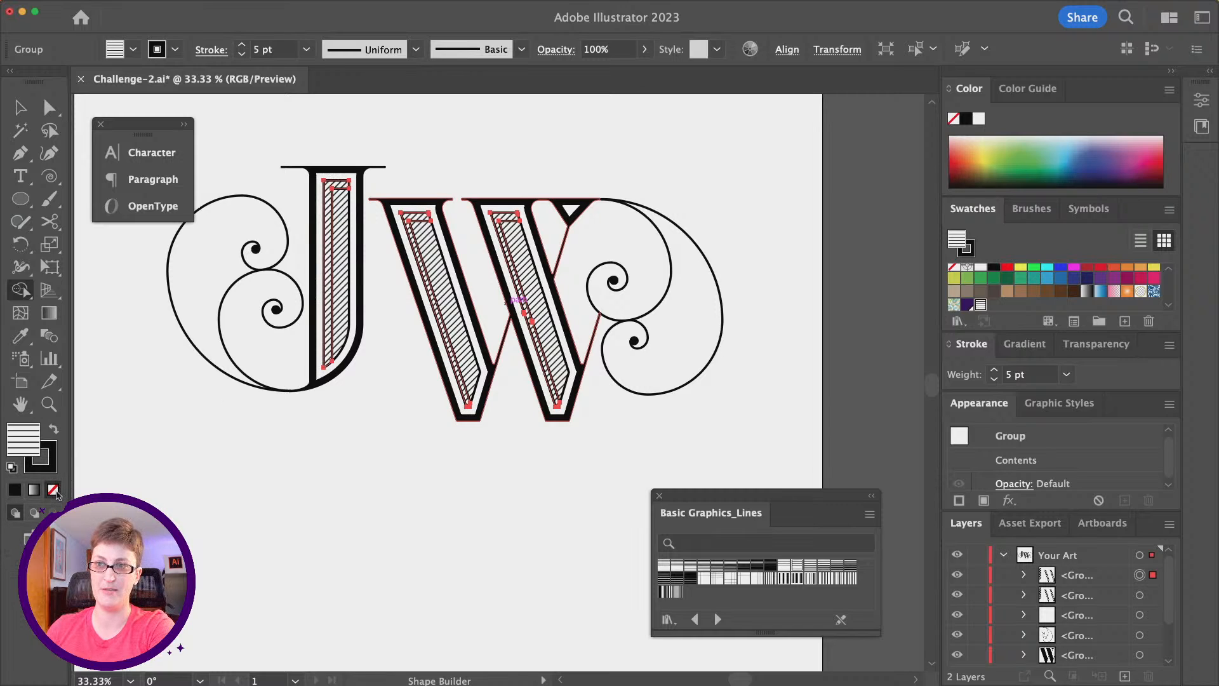
{"action": "left_click", "coordinate": [953, 267]}
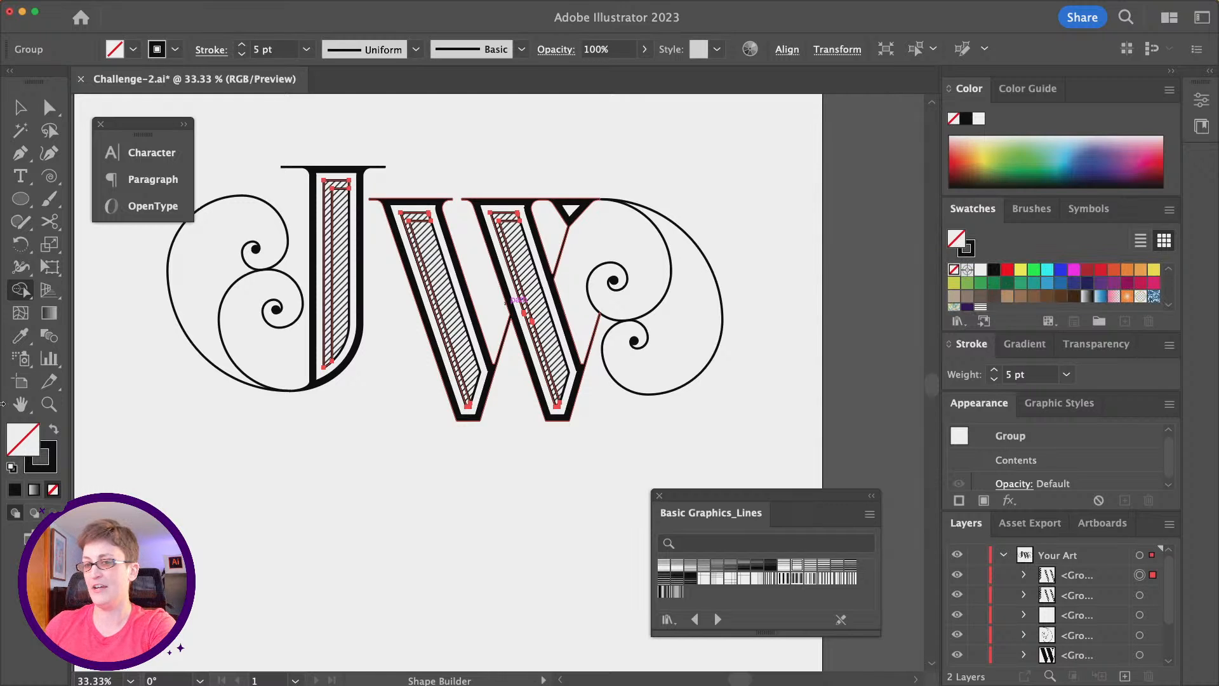
{"action": "left_click", "coordinate": [54, 429]}
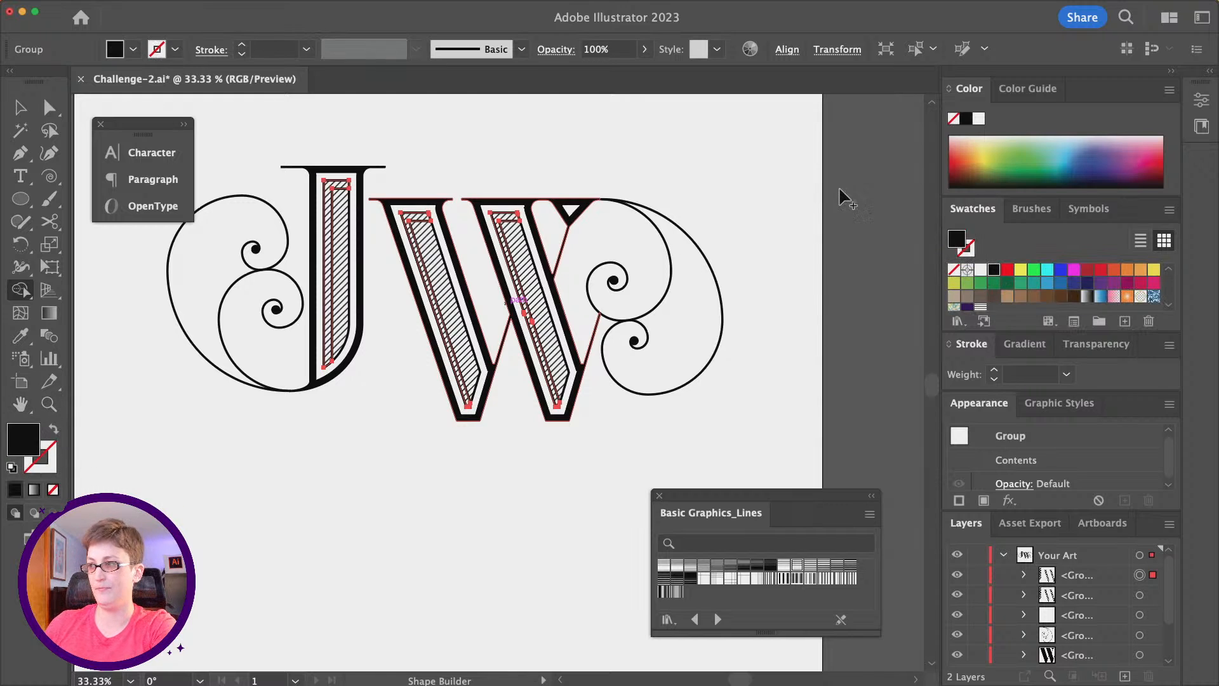
{"action": "key", "text": "super+z"}
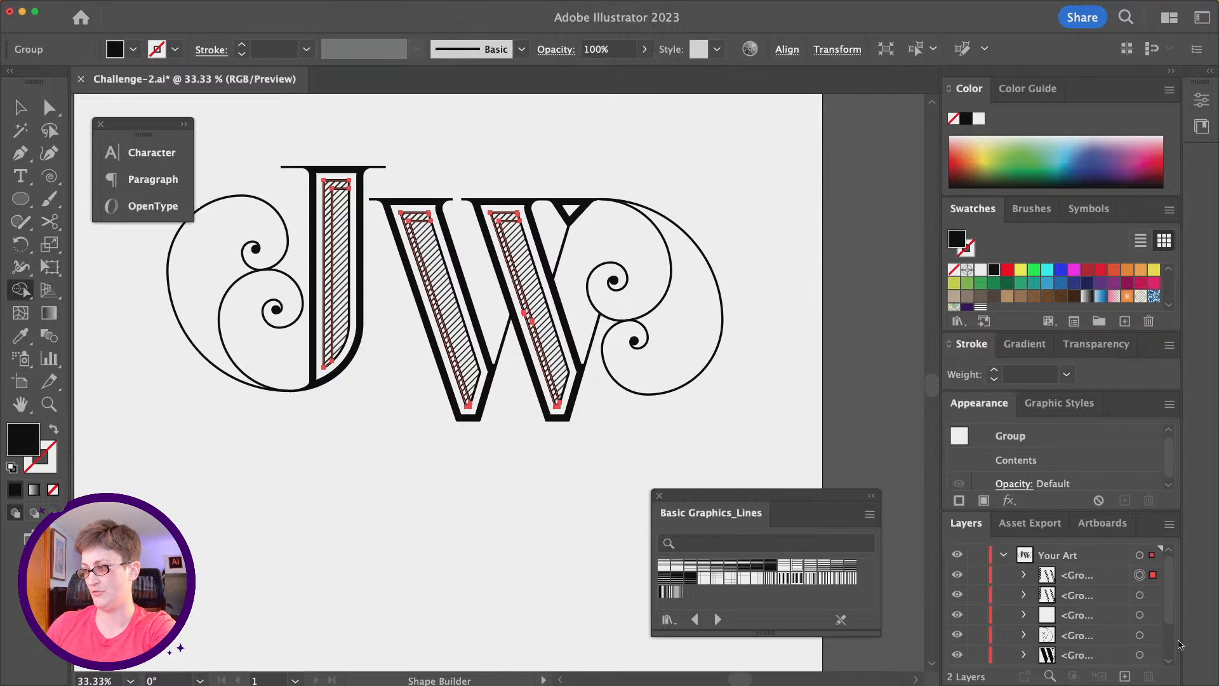
- Try selecting the trimmed group's individual paths and resetting the whole group to the default fill and stroke
{"action": "left_click", "coordinate": [1023, 575]}
{"action": "left_click", "coordinate": [1139, 594]}
{"action": "left_click", "coordinate": [1140, 614]}
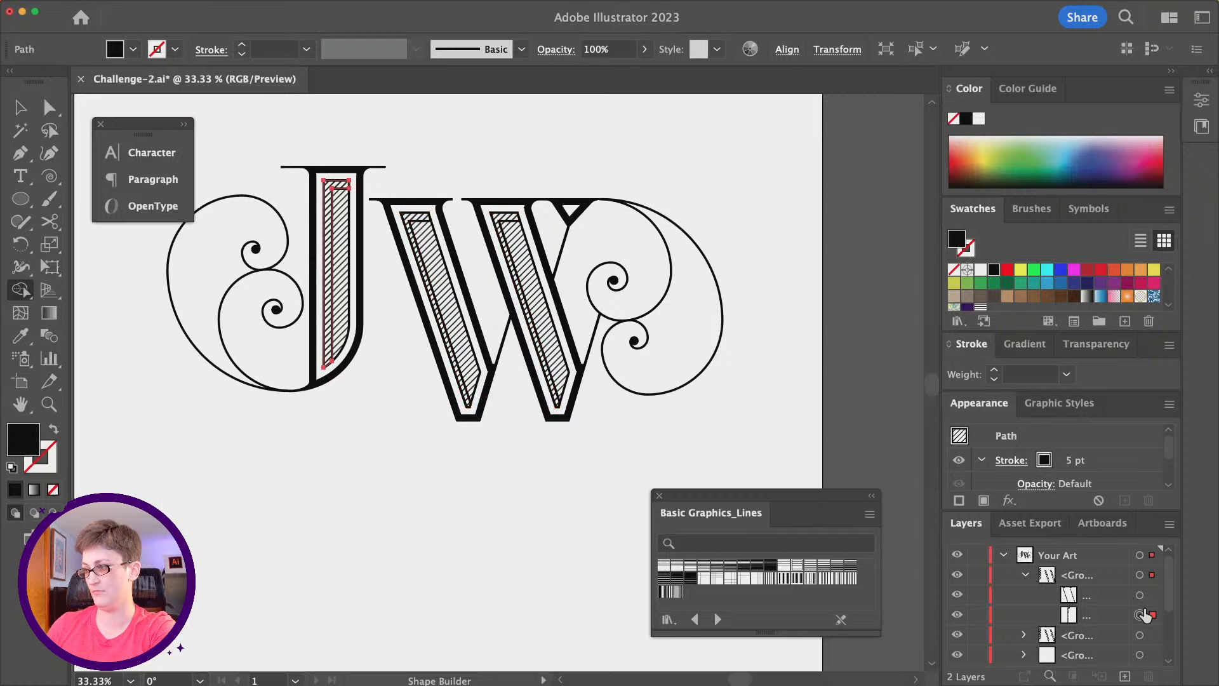
{"action": "key", "text": "super+z"}
{"action": "key", "text": "shift+super+z"}
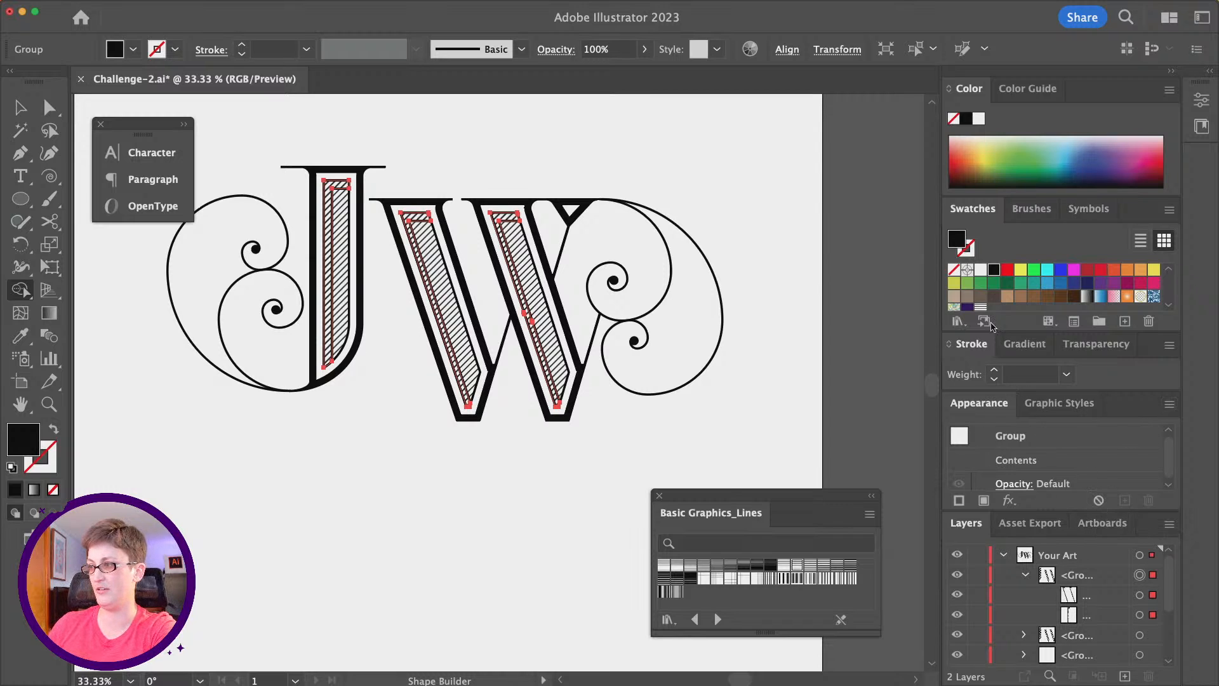
{"action": "left_click", "coordinate": [11, 468]}
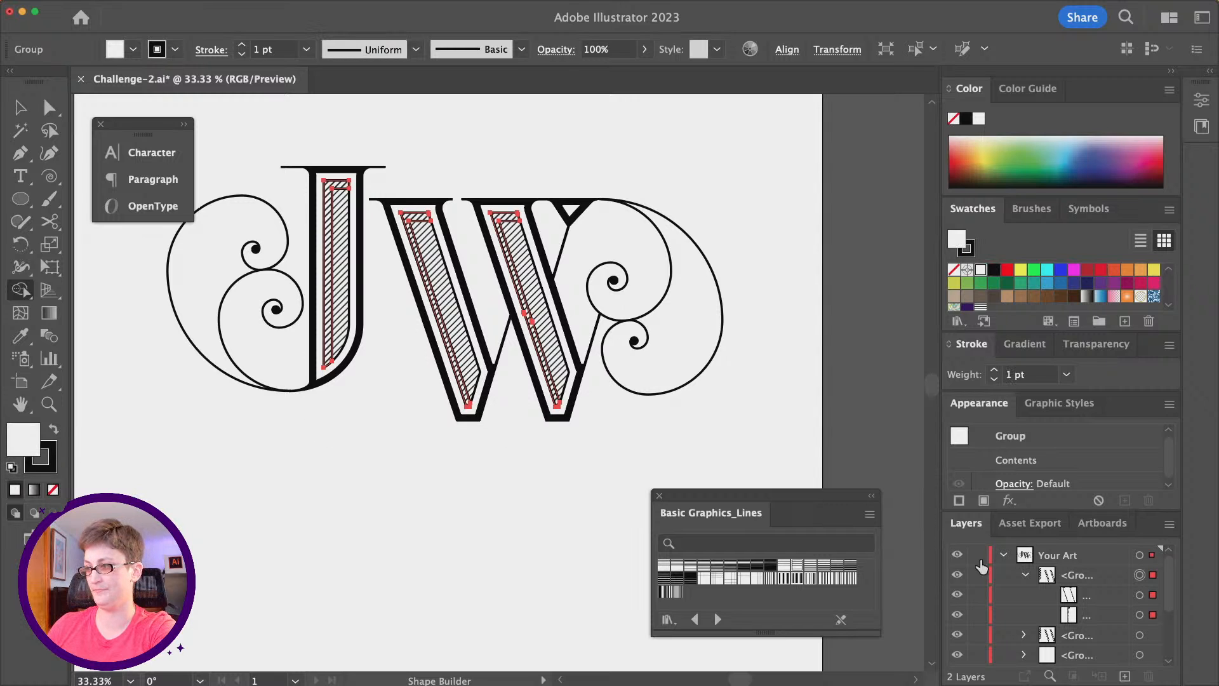
- Try to recolor the ungrouped inset shapes solid black without a stroke and regroup them
{"action": "right_click", "coordinate": [561, 332]}
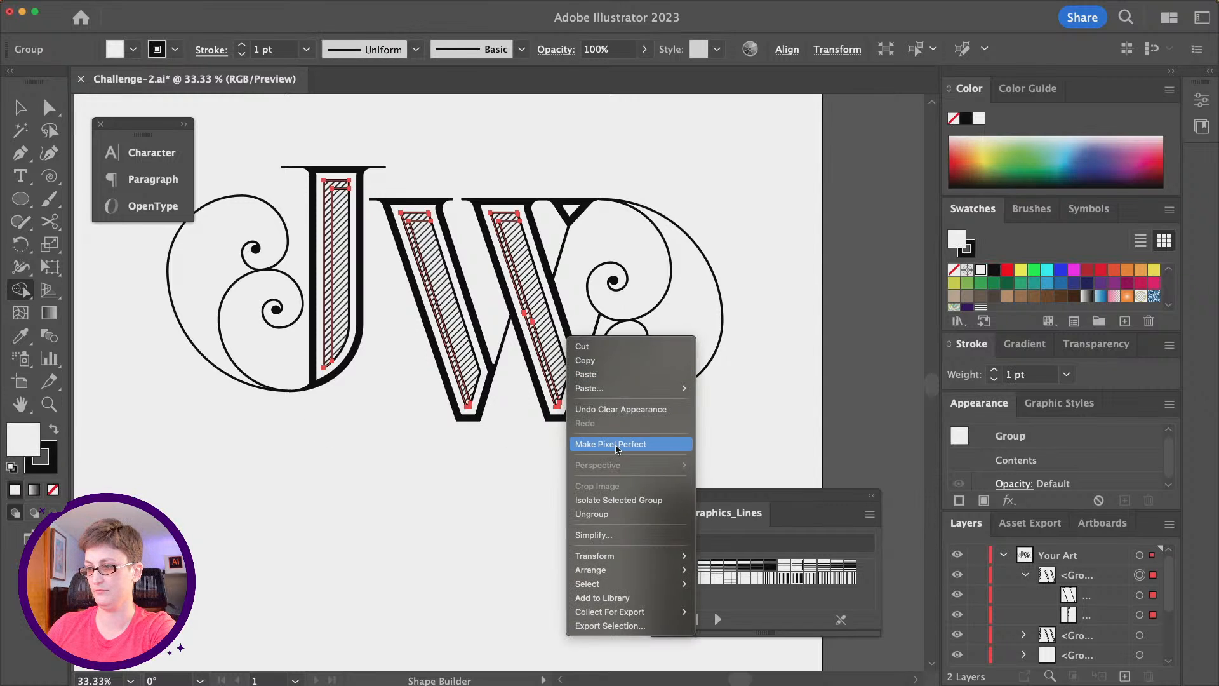
{"action": "left_click", "coordinate": [608, 510]}
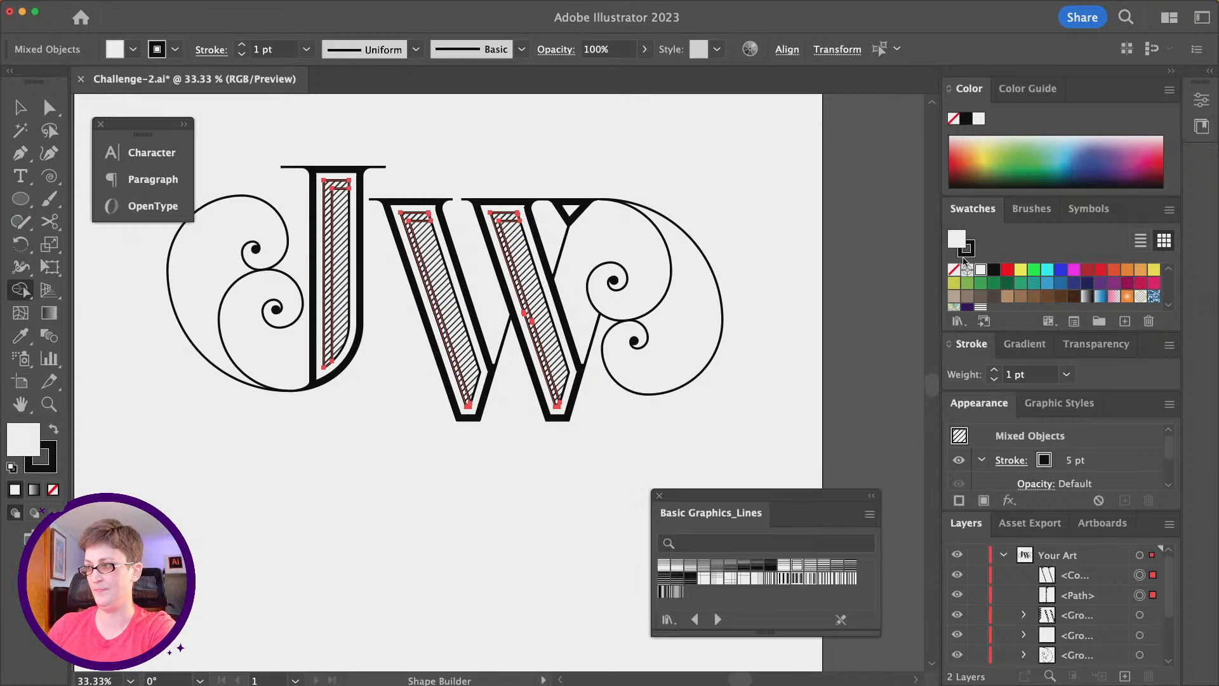
{"action": "left_click", "coordinate": [954, 270]}
{"action": "key", "text": "x"}
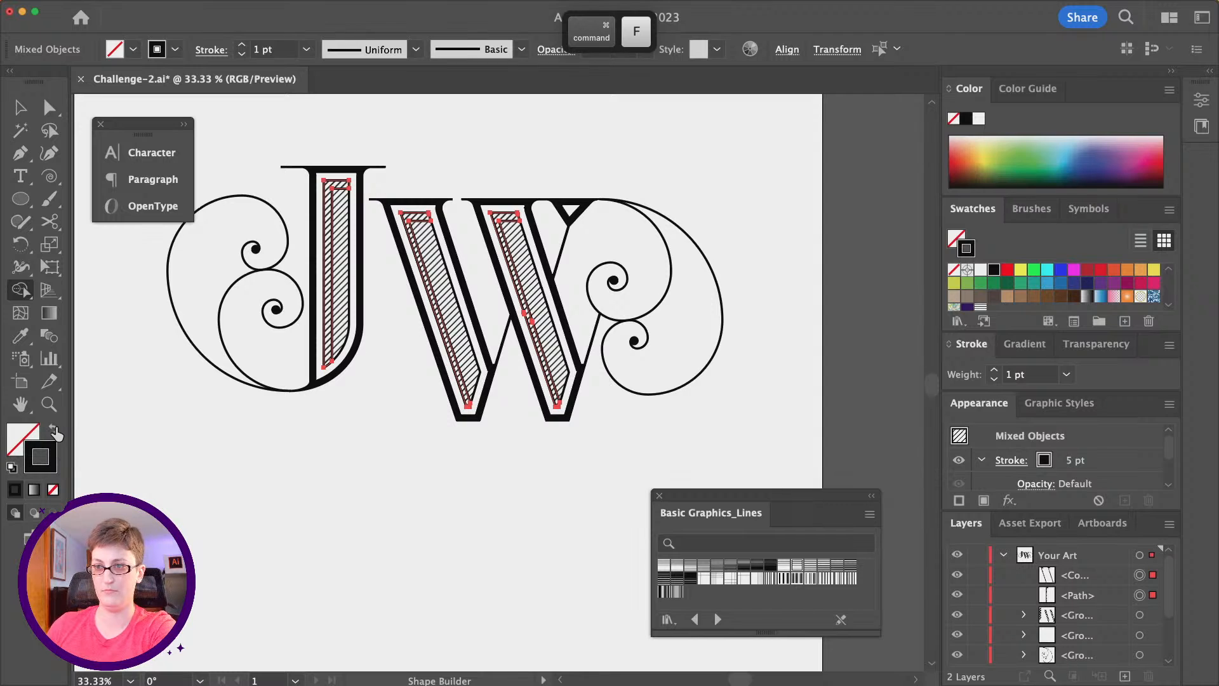
{"action": "left_click", "coordinate": [55, 431]}
{"action": "key", "text": "super+g"}
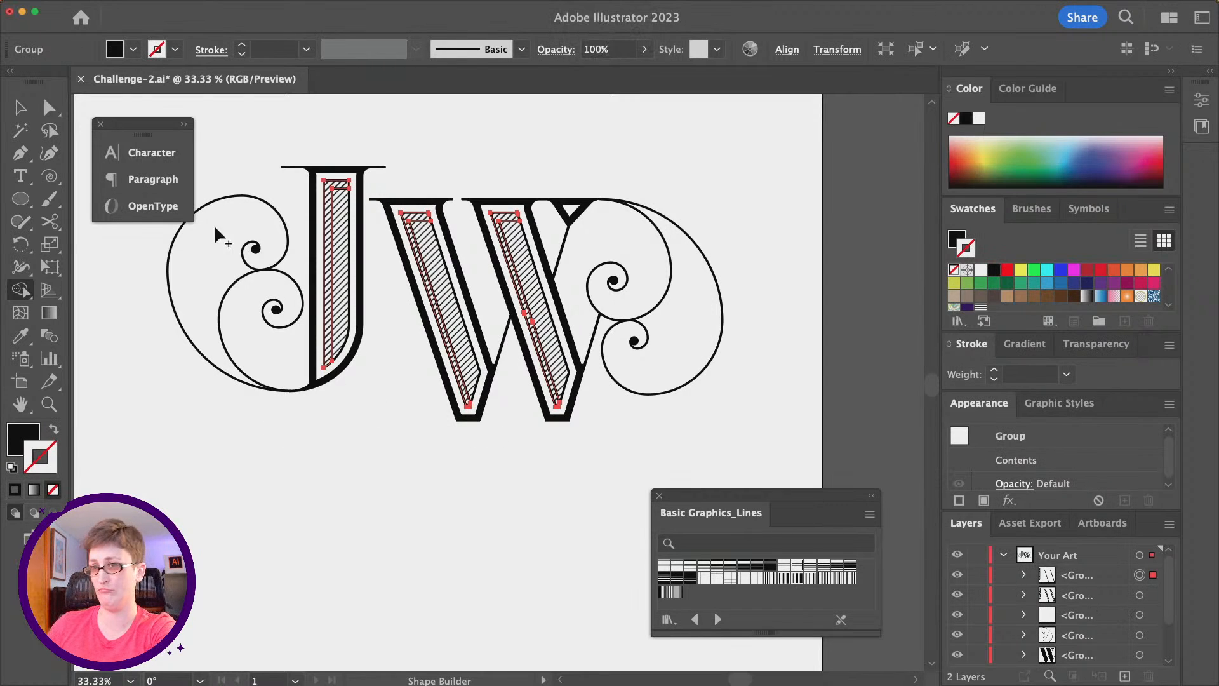
- Move the trimmed inset group down away from the letters, and undo the move
{"action": "key", "text": "v"}
{"action": "mouse_move", "coordinate": [335, 198]}
{"action": "left_mouse_down"}
{"action": "mouse_move", "coordinate": [331, 349]}
{"action": "mouse_move", "coordinate": [346, 442]}
{"action": "mouse_move", "coordinate": [367, 436]}
{"action": "left_mouse_up"}
{"action": "key", "text": "super+z"}
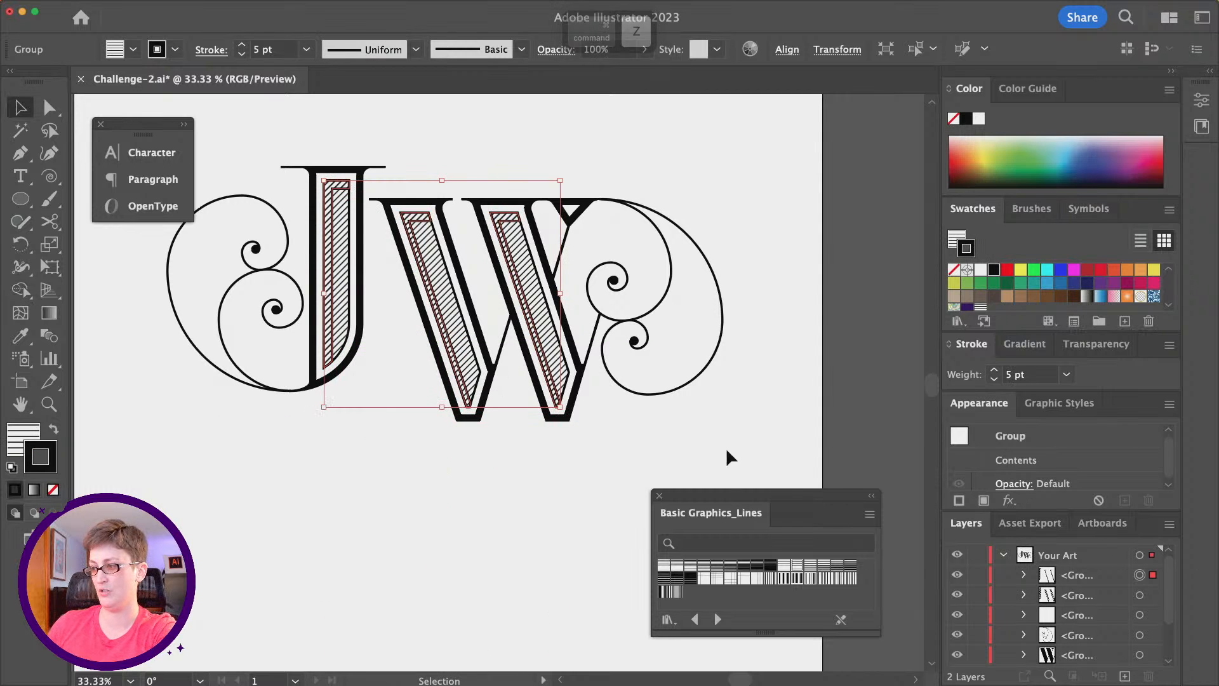
- Ungroup the trimmed inset shapes and clear their appearance so they have no fill or stroke
{"action": "right_click", "coordinate": [437, 303]}
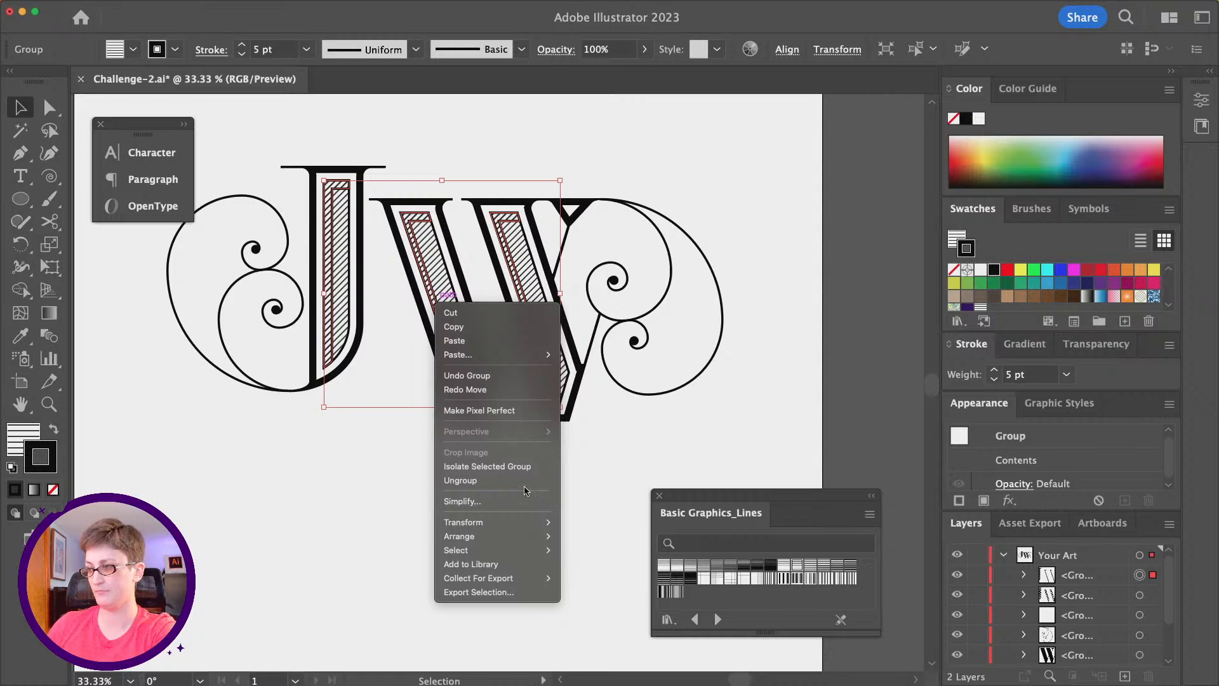
{"action": "left_click", "coordinate": [482, 480]}
{"action": "left_click", "coordinate": [1099, 501]}
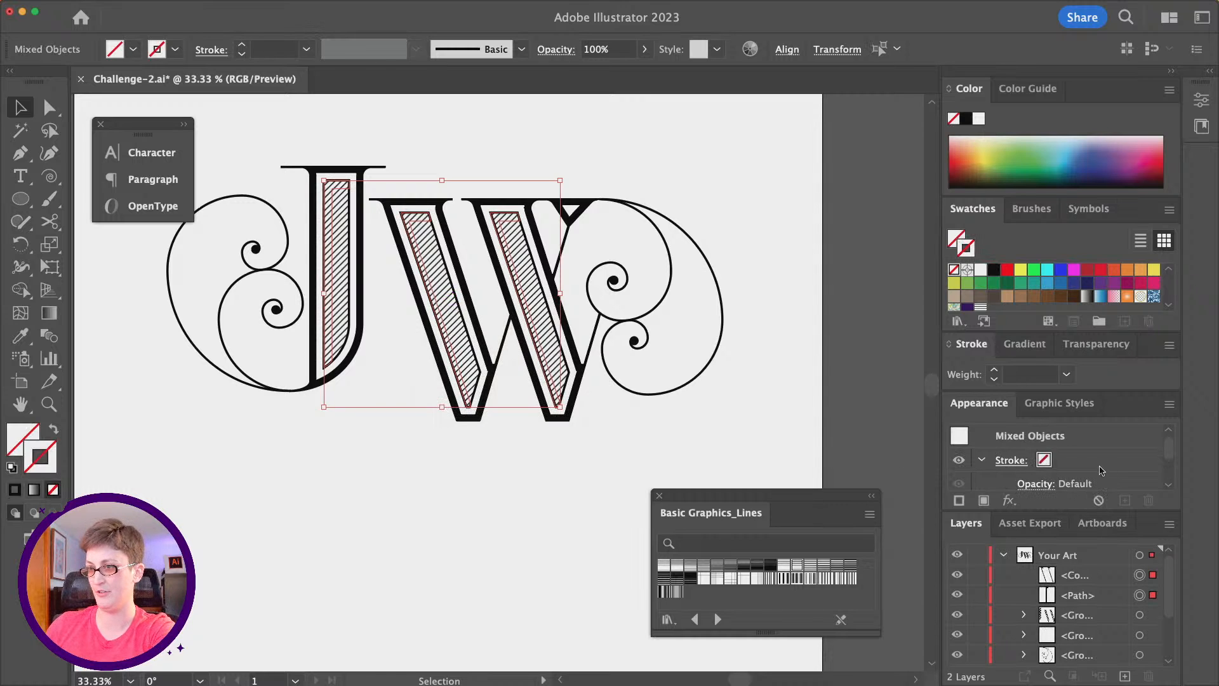
{"action": "scroll", "coordinate": [1101, 468], "scroll_direction": "down", "scroll_amount": 2}
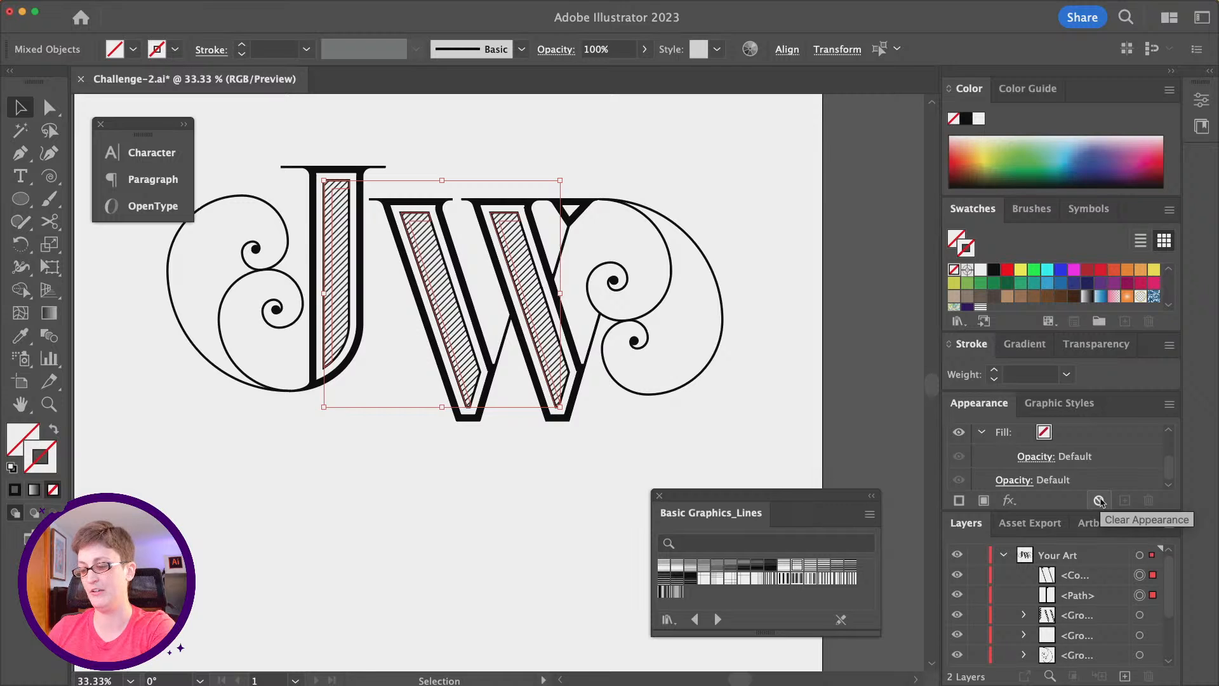
- Group the cleared inset shapes and fill the group with solid black
{"action": "key", "text": "super"}
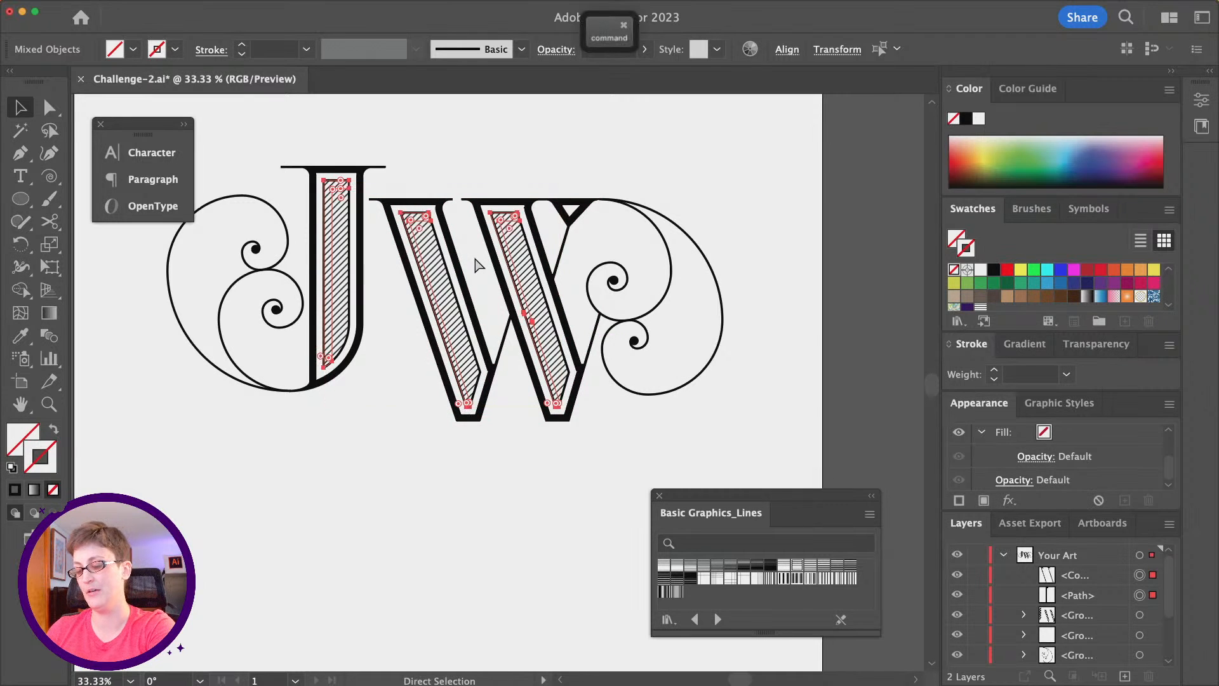
{"action": "key", "text": "super+g"}
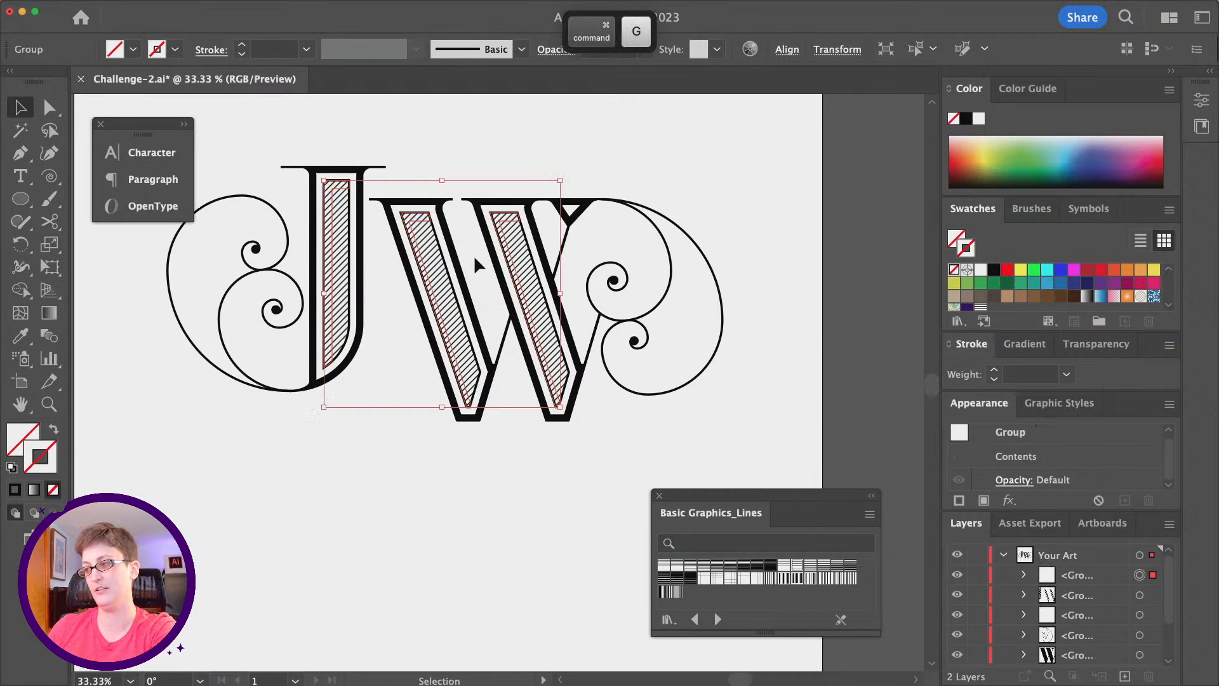
{"action": "left_click", "coordinate": [957, 240]}
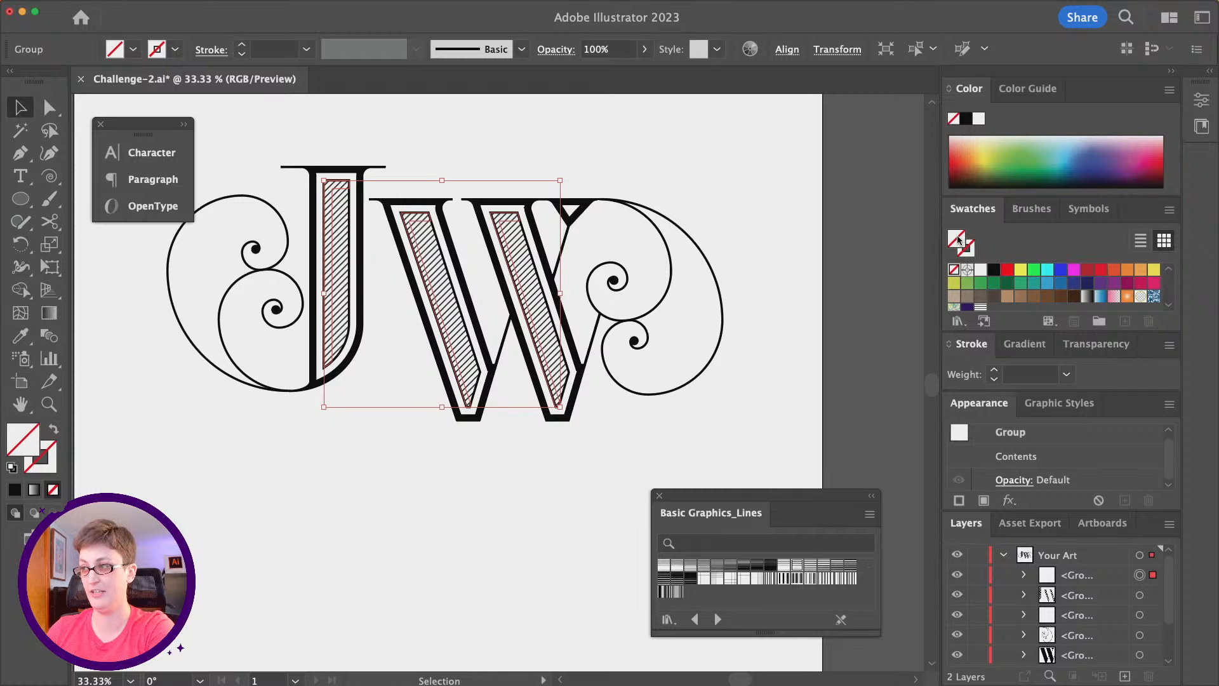
{"action": "left_click", "coordinate": [993, 274]}
{"action": "left_click", "coordinate": [490, 428]}
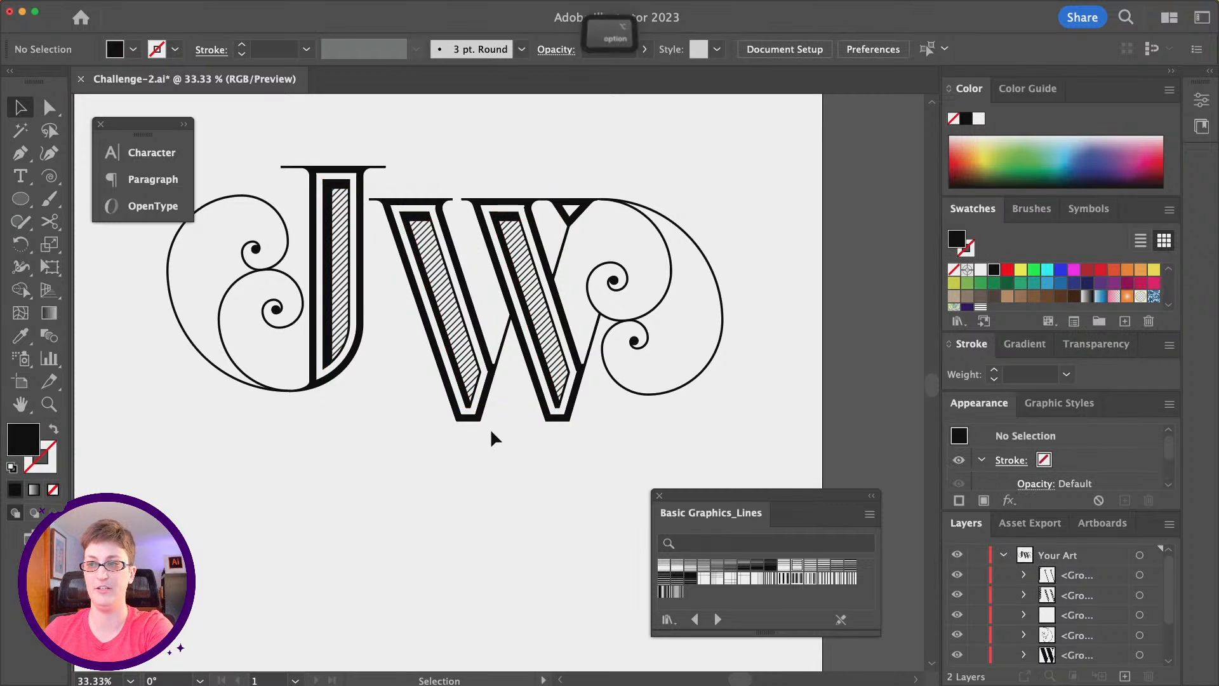
- Group the entire JW monogram and center the group on the artboard
{"action": "scroll", "coordinate": [490, 428], "scroll_direction": "down", "scroll_amount": 2}
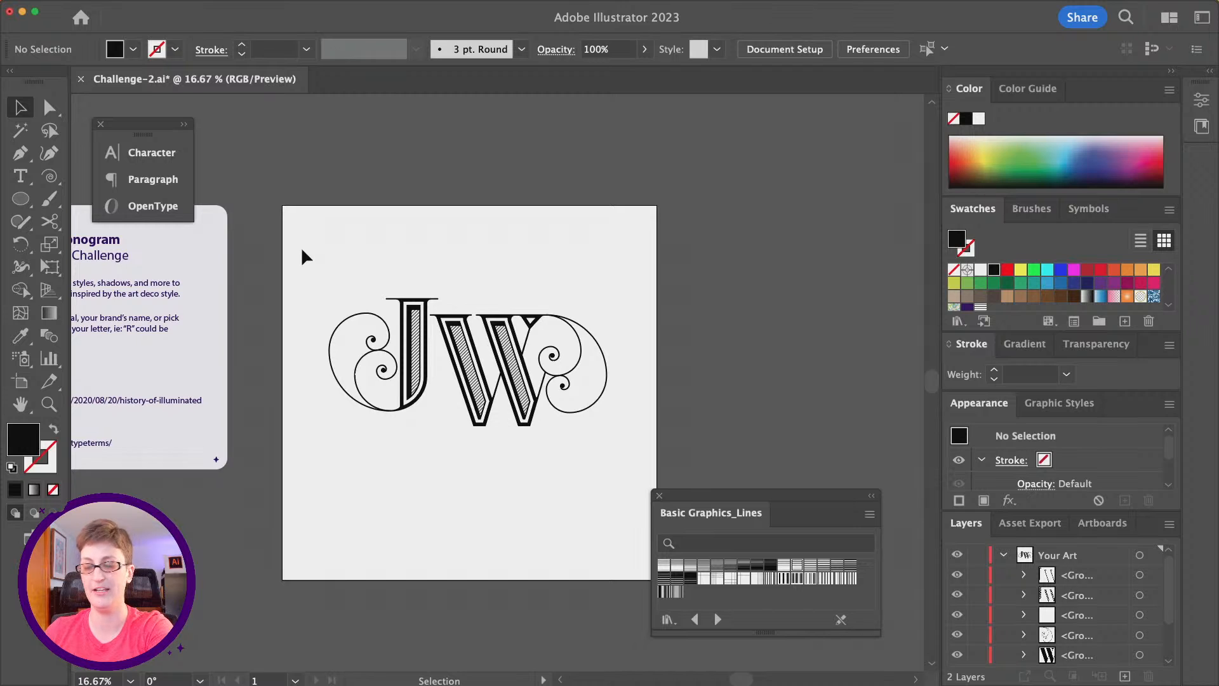
{"action": "left_click_drag", "start_coordinate": [303, 249], "coordinate": [637, 466]}
{"action": "key", "text": "super+g"}
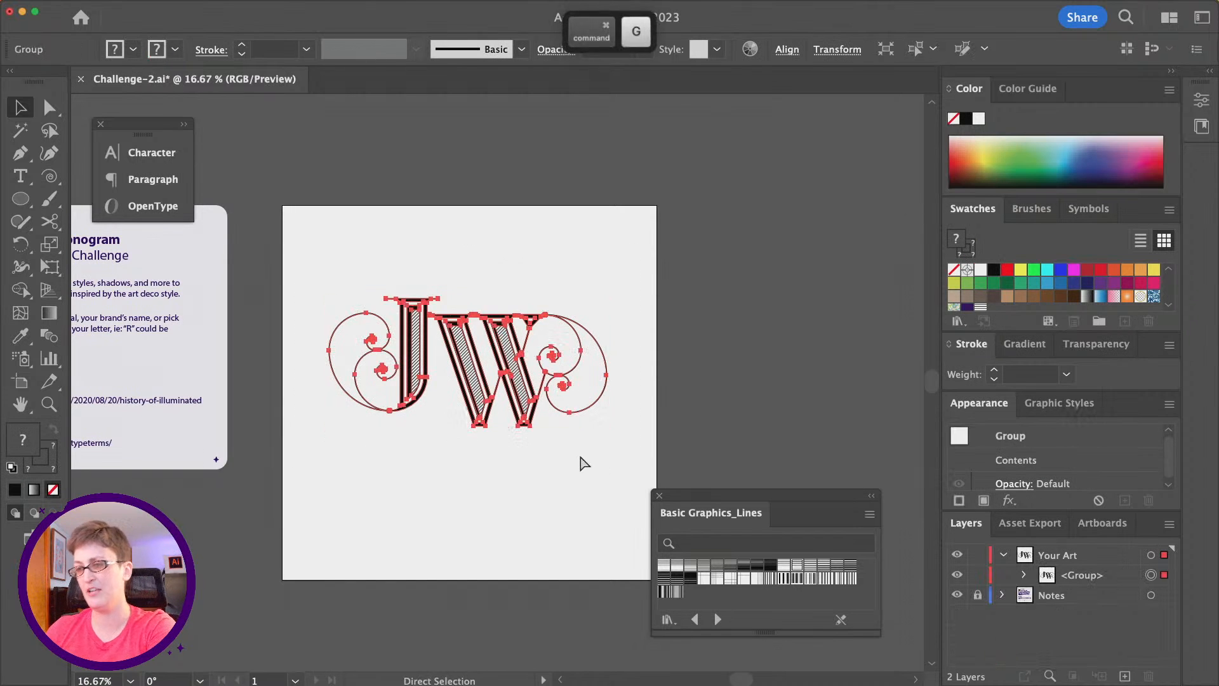
{"action": "left_click", "coordinate": [784, 50]}
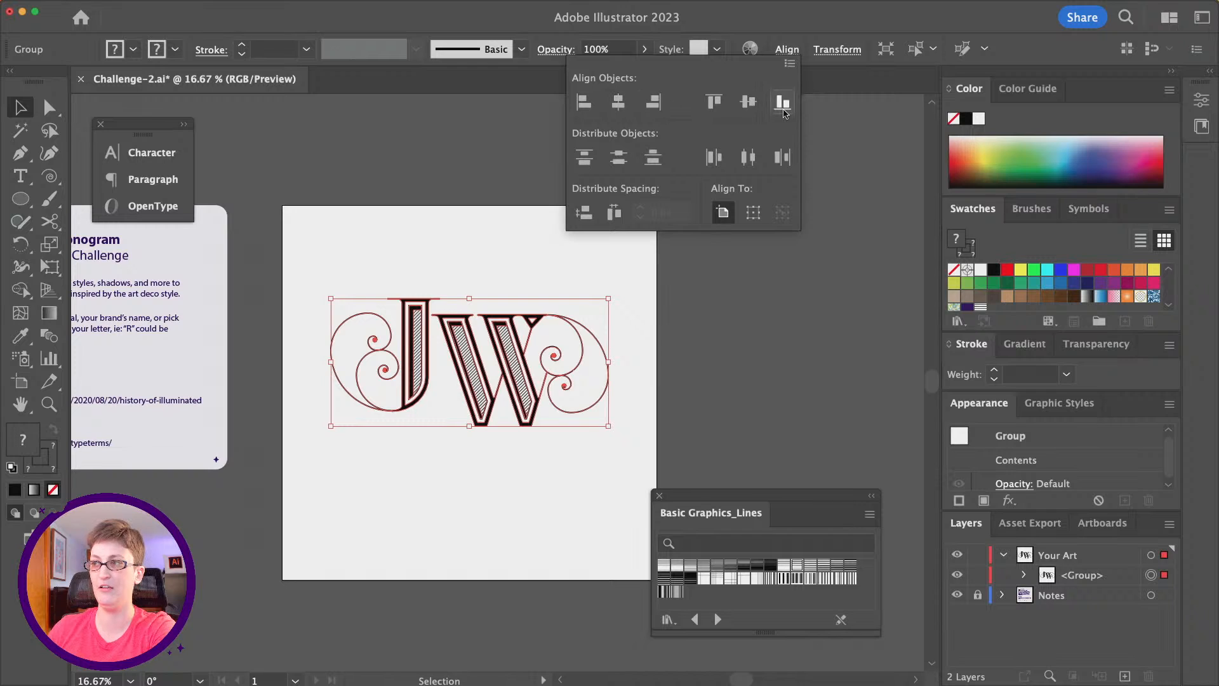
{"action": "left_click", "coordinate": [749, 103]}
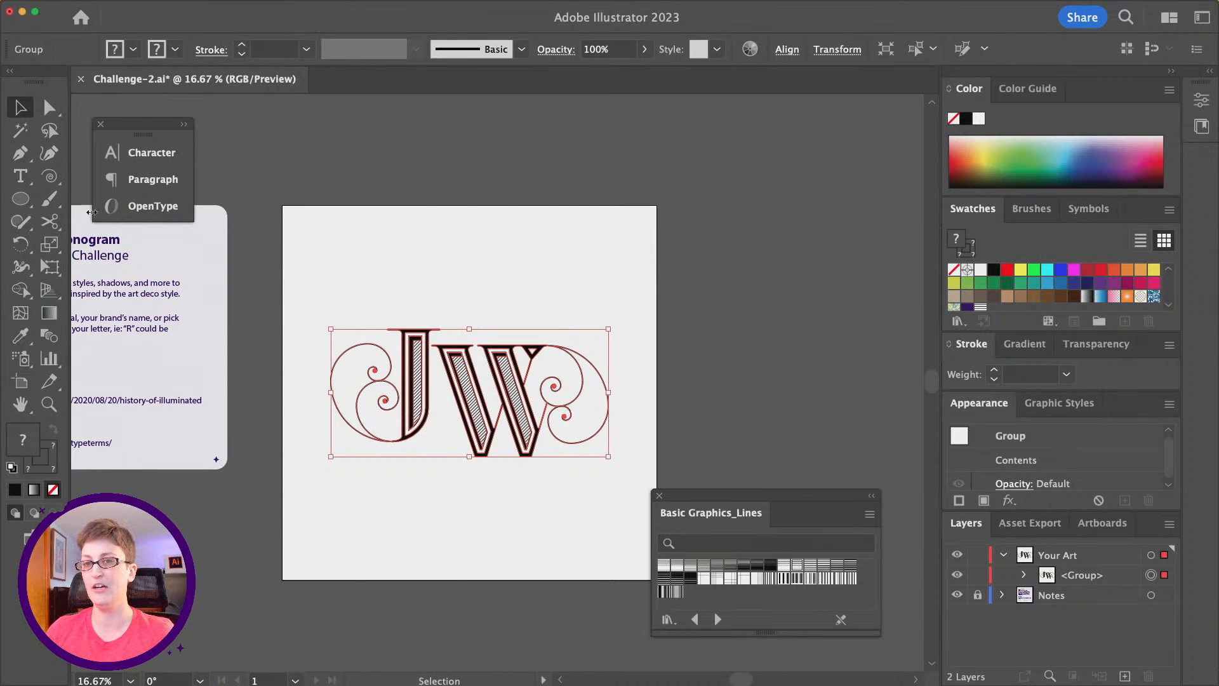
- Draw a rectangle covering the whole artboard and send it behind the JW monogram
{"action": "left_click_drag", "start_coordinate": [20, 198], "coordinate": [63, 200]}
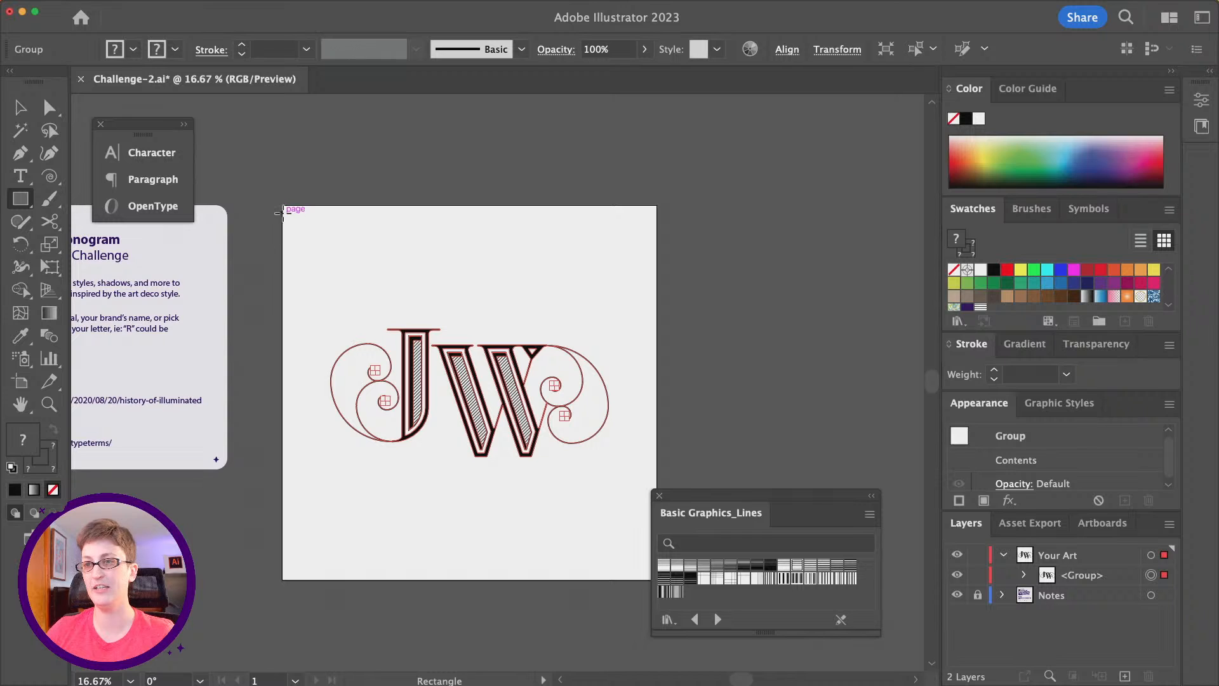
{"action": "left_click_drag", "start_coordinate": [282, 207], "coordinate": [657, 579]}
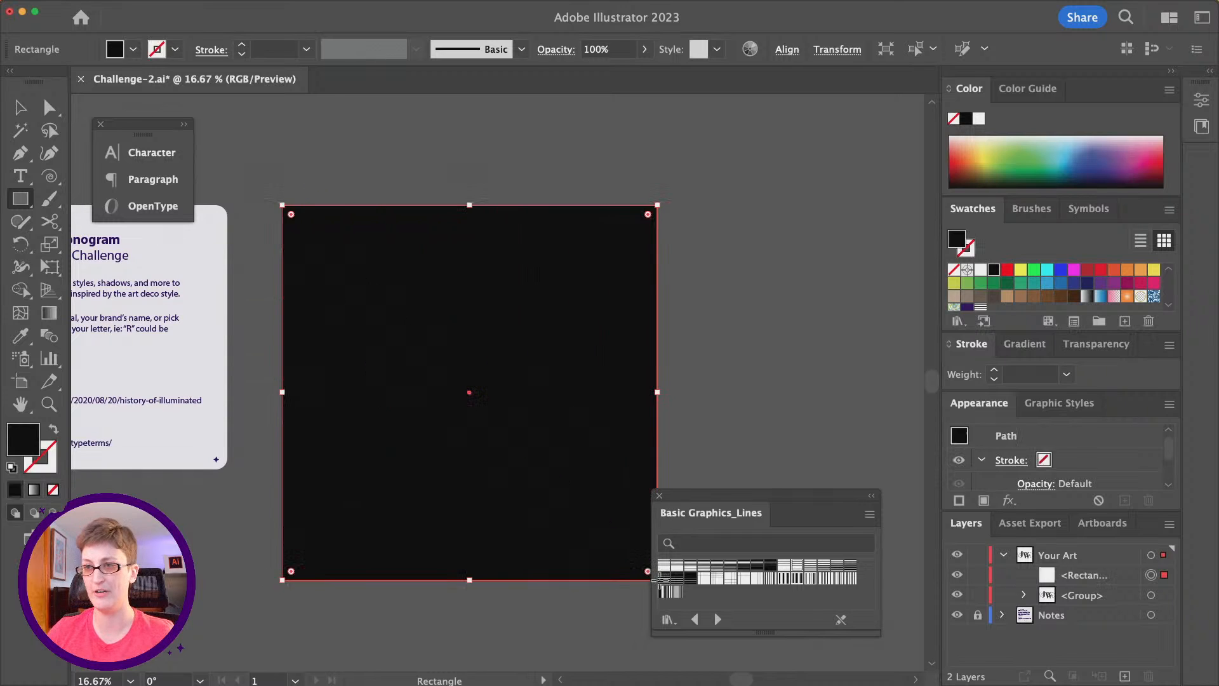
{"action": "left_click", "coordinate": [166, 6]}
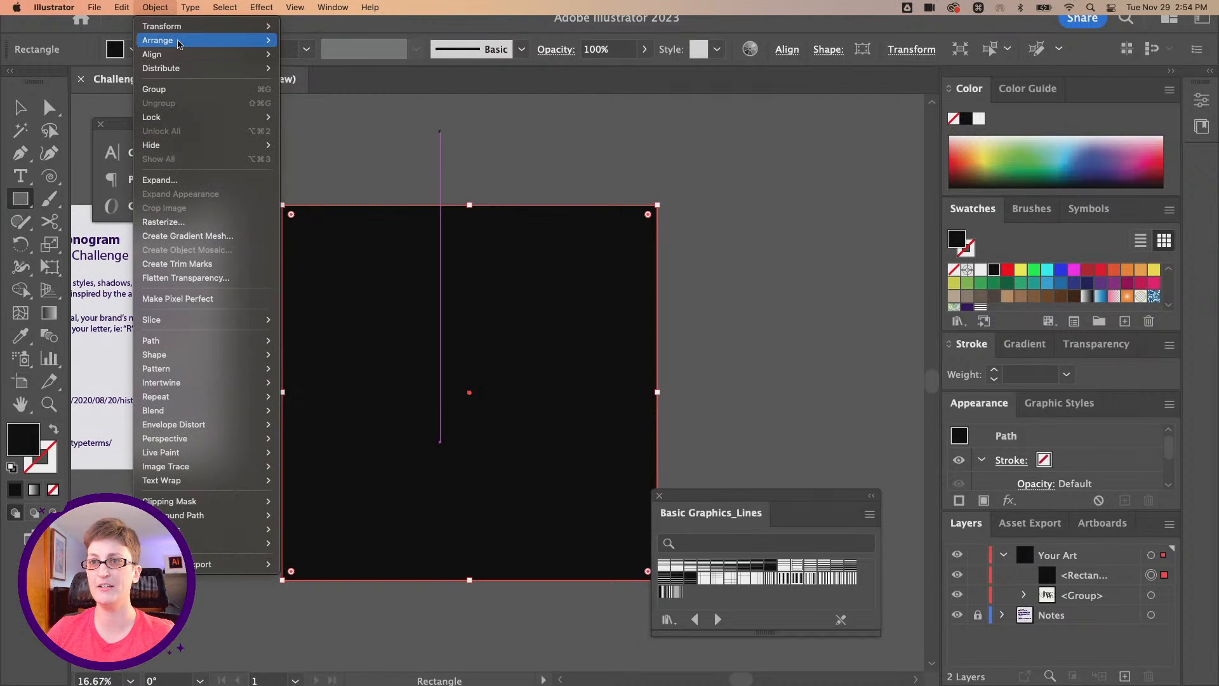
{"action": "mouse_move", "coordinate": [173, 40]}
{"action": "left_click", "coordinate": [332, 67]}
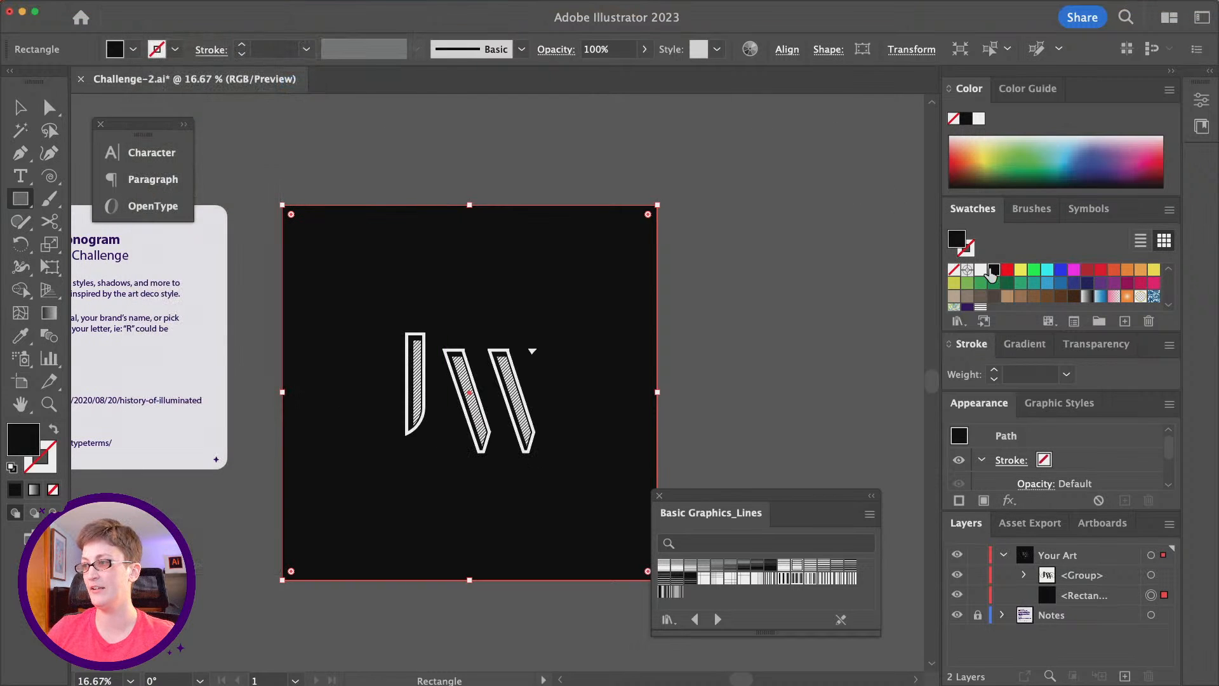
- Fill the background rectangle with light aqua blue, hex a1f8ff
{"action": "double_click", "coordinate": [994, 272]}
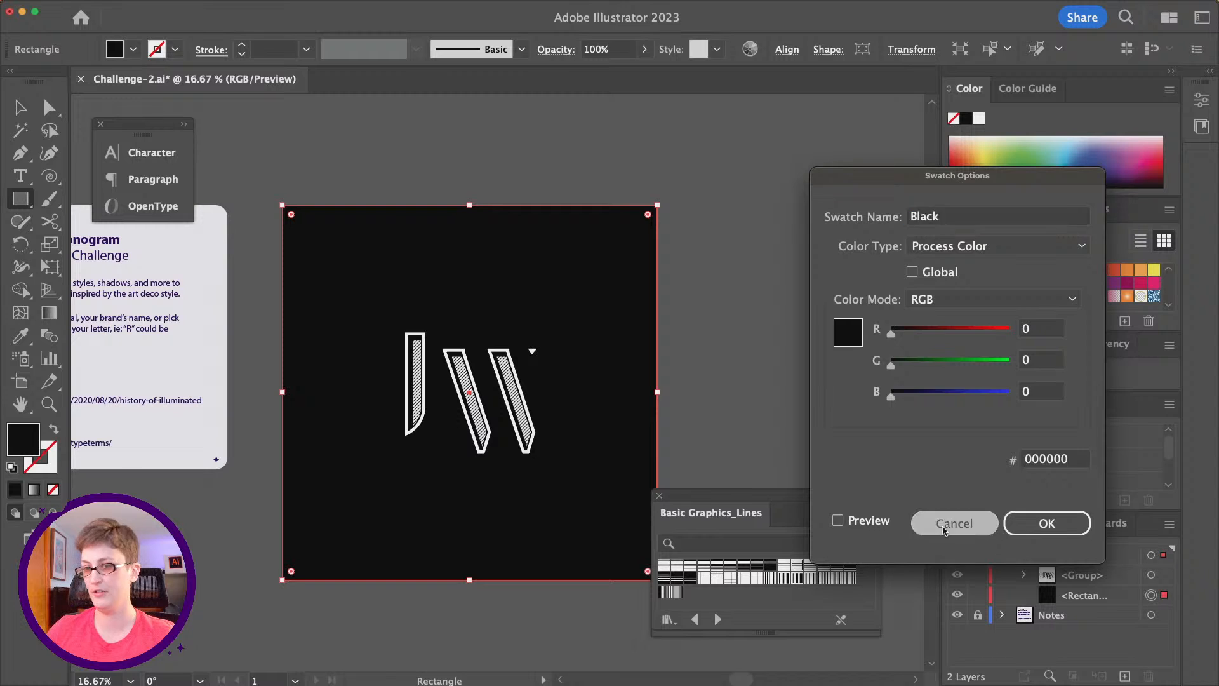
{"action": "left_click", "coordinate": [950, 522]}
{"action": "double_click", "coordinate": [12, 430]}
{"action": "type", "text": "ffa1a1"}
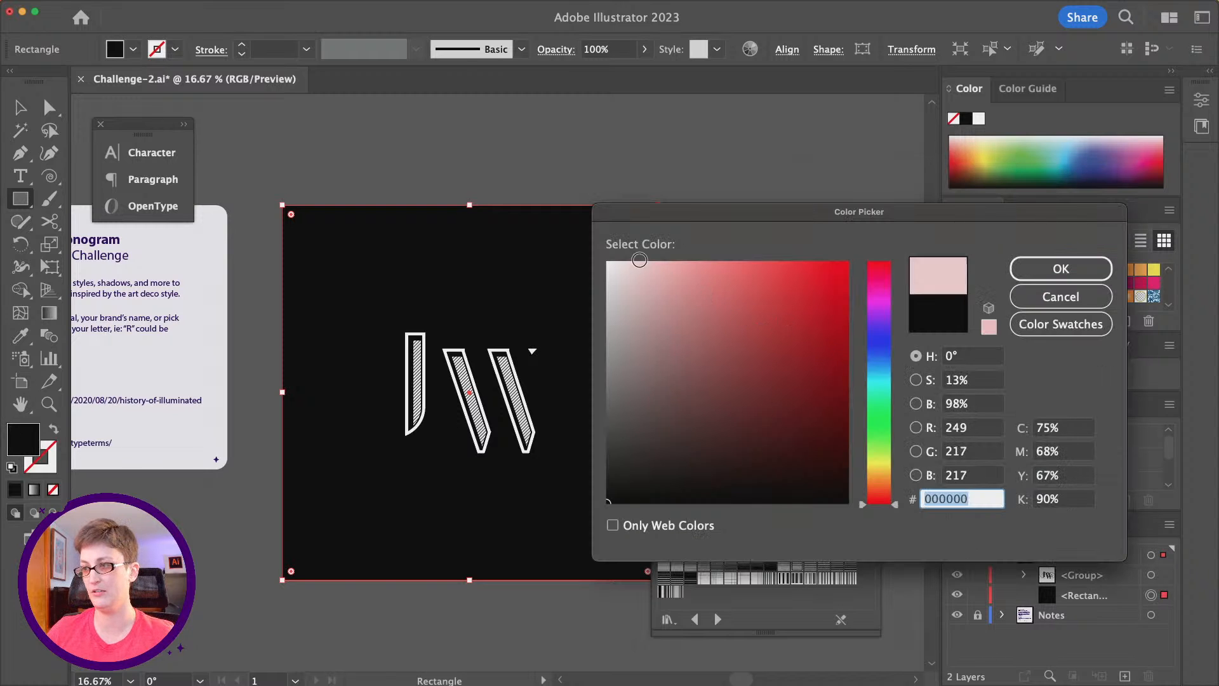
{"action": "left_click_drag", "start_coordinate": [879, 414], "coordinate": [878, 379]}
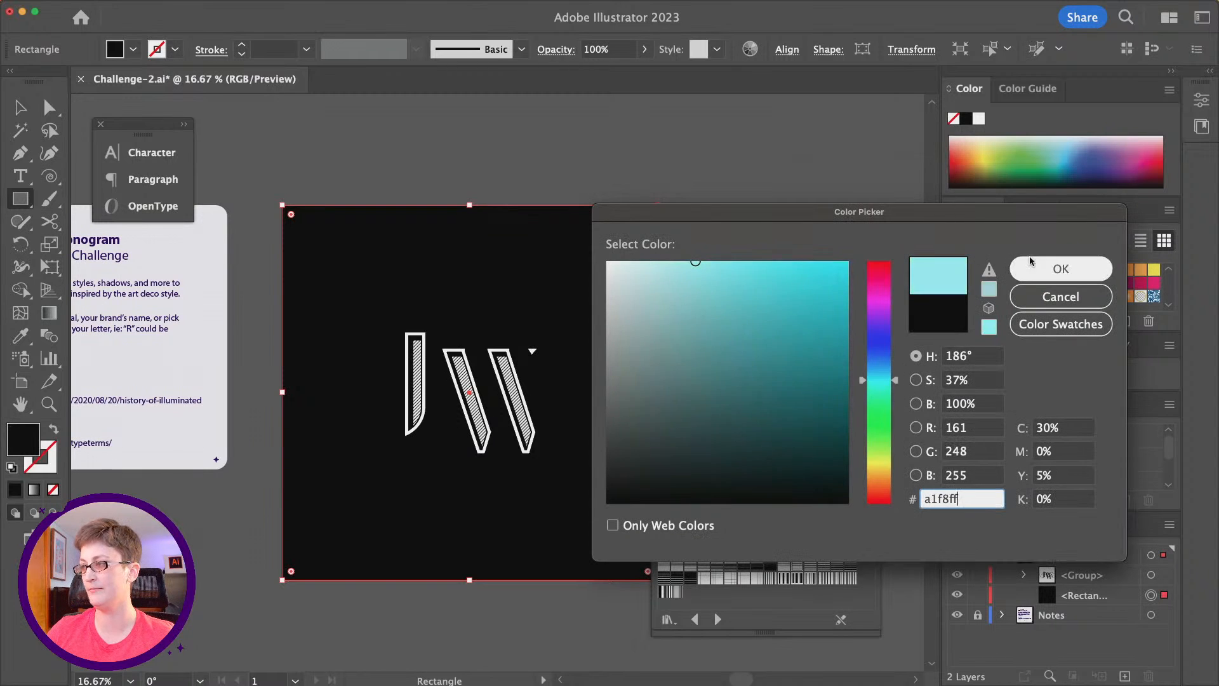
{"action": "left_click", "coordinate": [1060, 268]}
{"action": "scroll", "coordinate": [508, 290], "scroll_direction": "down", "scroll_amount": 1}
{"action": "scroll", "coordinate": [508, 290], "scroll_direction": "right", "scroll_amount": 2}
{"action": "key", "text": "v"}
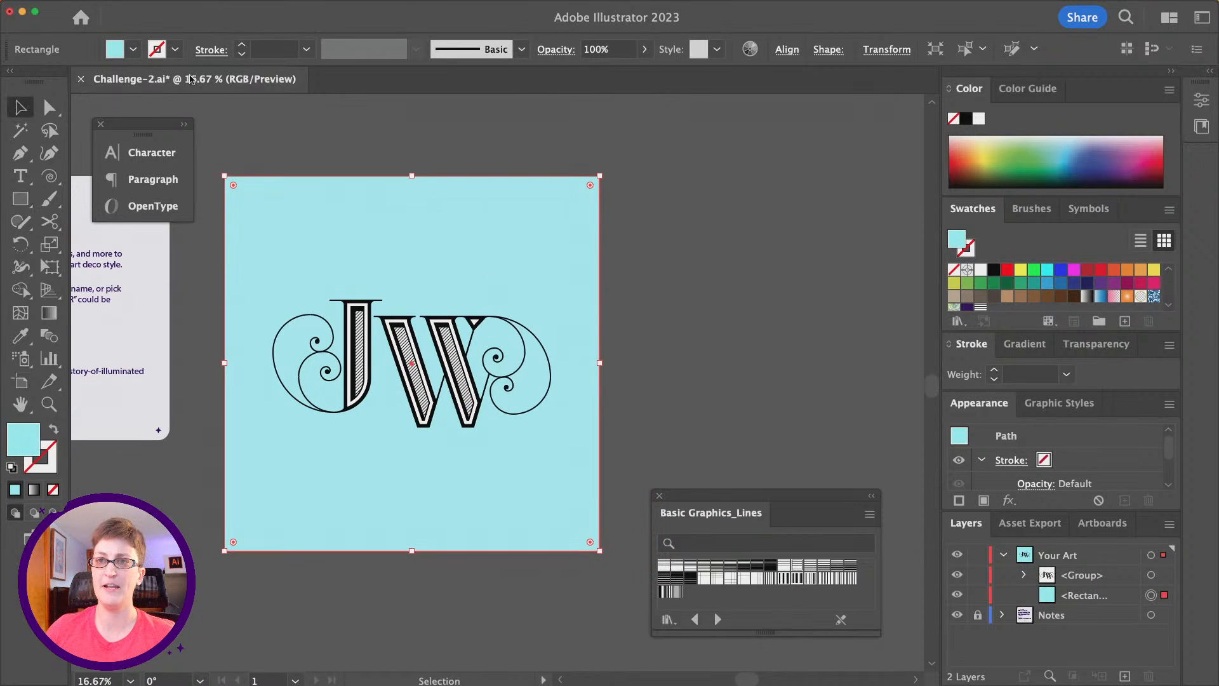
- Export Artboard 1 for screens as a 1x PNG to the Starter Files folder, replacing the existing Artboard 1.png
{"action": "left_click", "coordinate": [105, 7]}
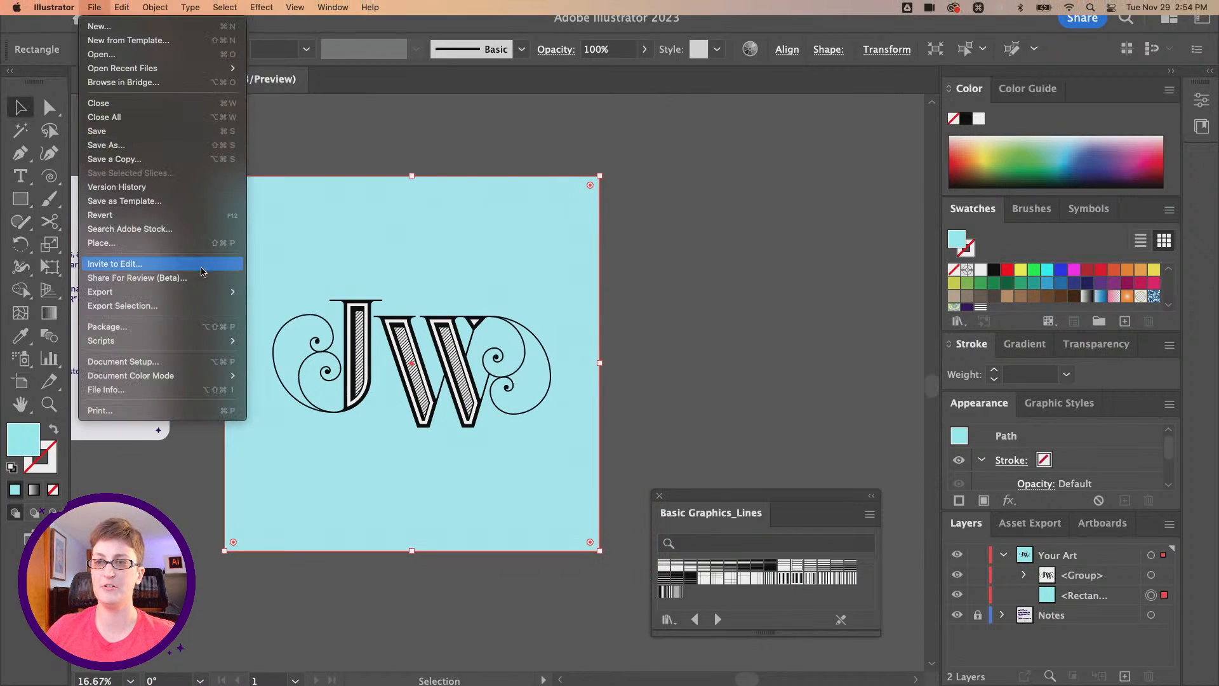
{"action": "mouse_move", "coordinate": [216, 291]}
{"action": "left_click", "coordinate": [296, 293]}
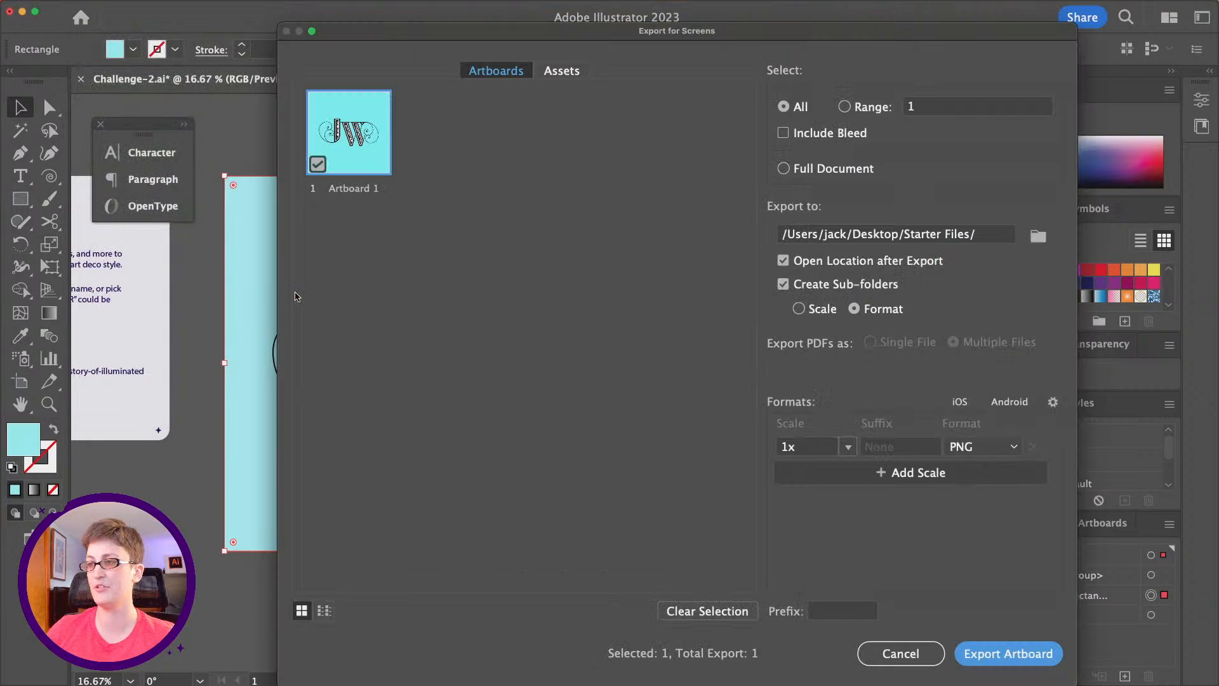
{"action": "left_click", "coordinate": [966, 658]}
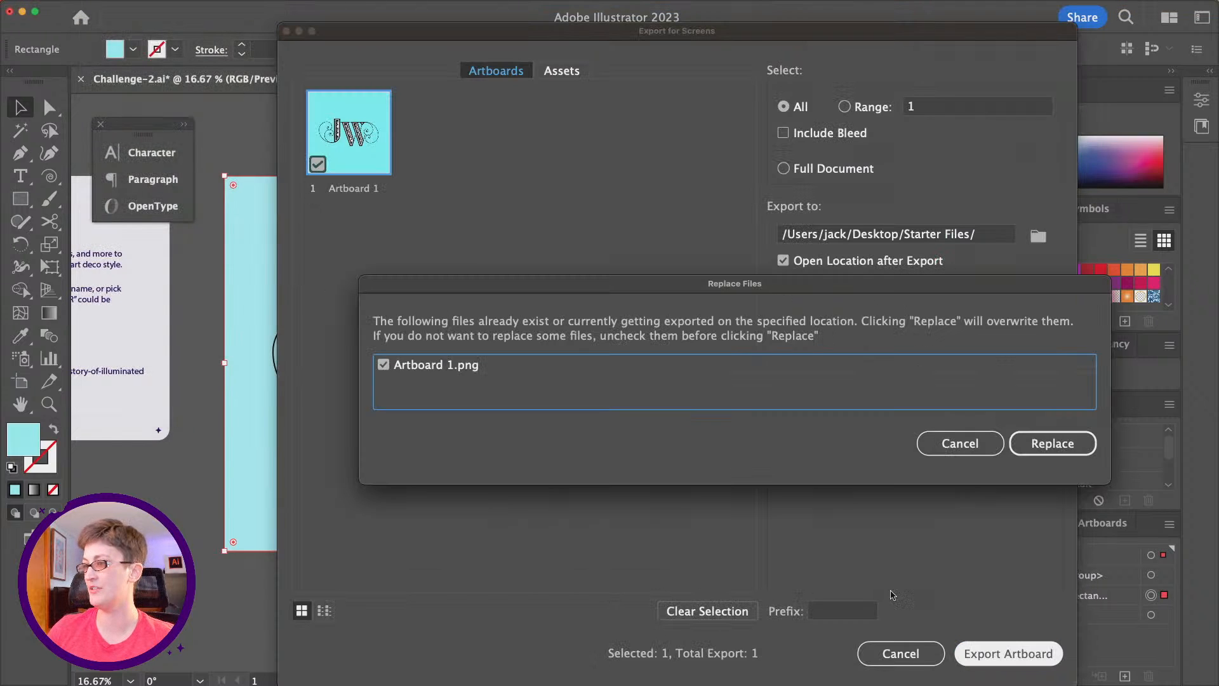
{"action": "left_click", "coordinate": [1015, 443]}
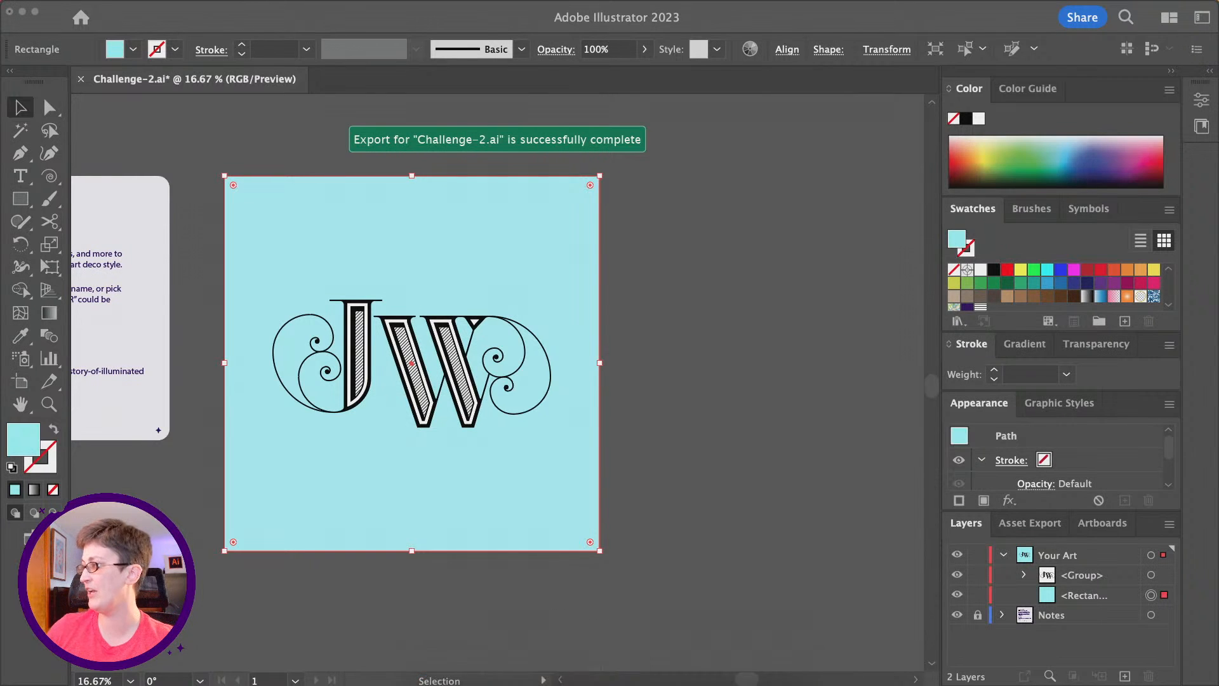
- Switch to the dcc-feedback channel in Discord and look through the recently posted pin designs
{"action": "left_click_drag", "start_coordinate": [1218, 149], "coordinate": [750, 148]}
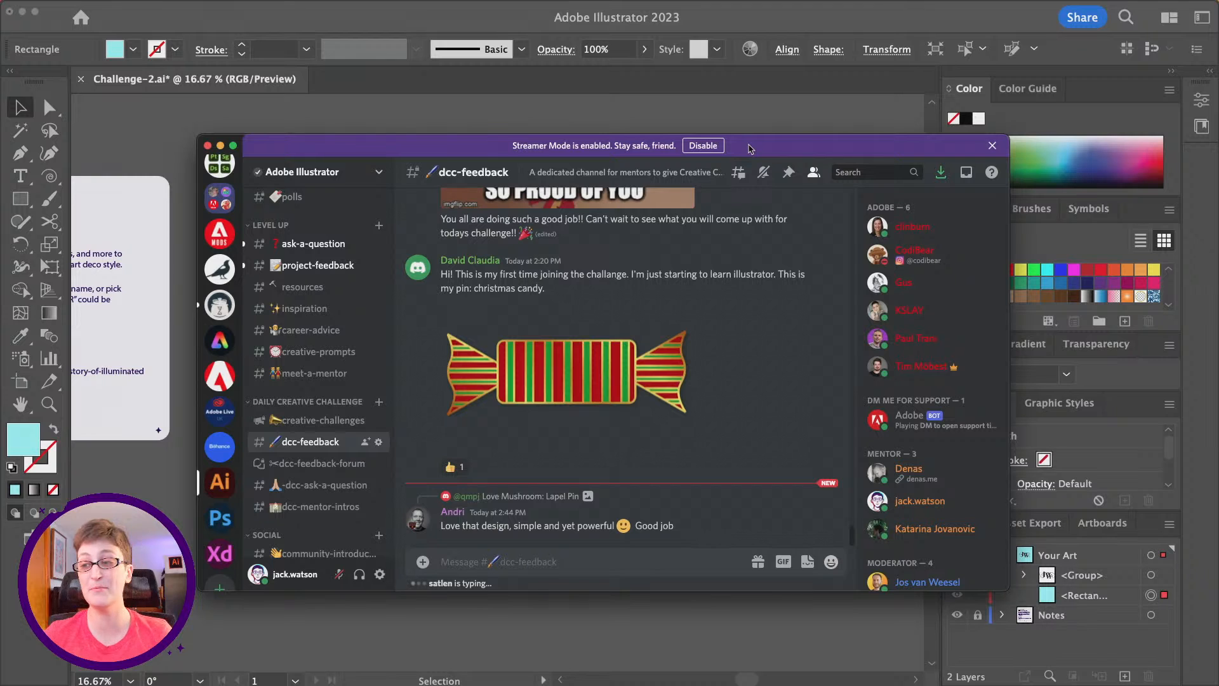
{"action": "scroll", "coordinate": [561, 372], "scroll_direction": "up", "scroll_amount": 5}
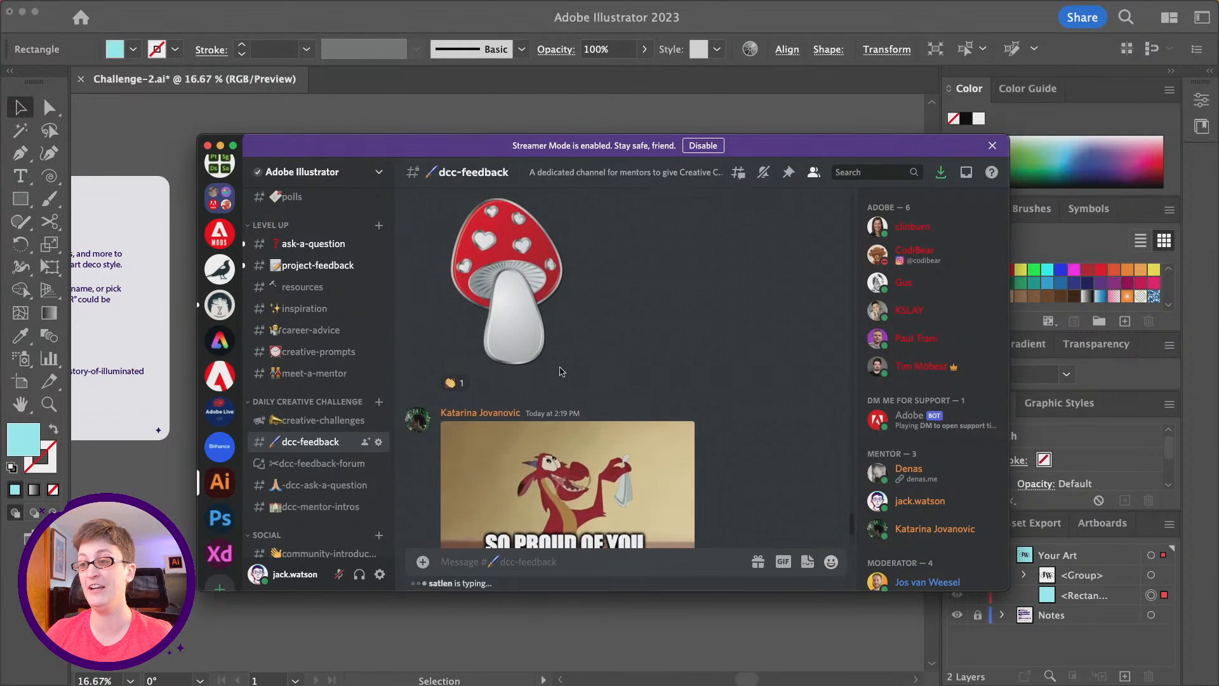
{"action": "left_click", "coordinate": [530, 348]}
{"action": "left_click", "coordinate": [372, 191]}
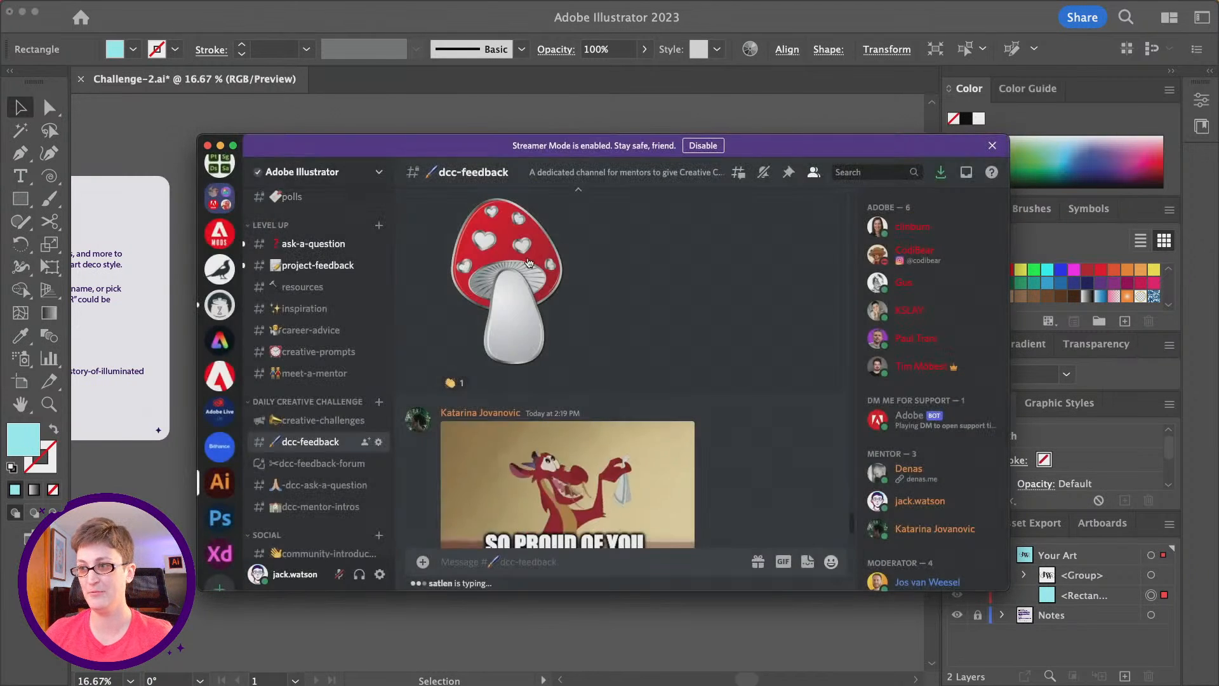
{"action": "left_click", "coordinate": [528, 263]}
{"action": "left_click", "coordinate": [425, 204]}
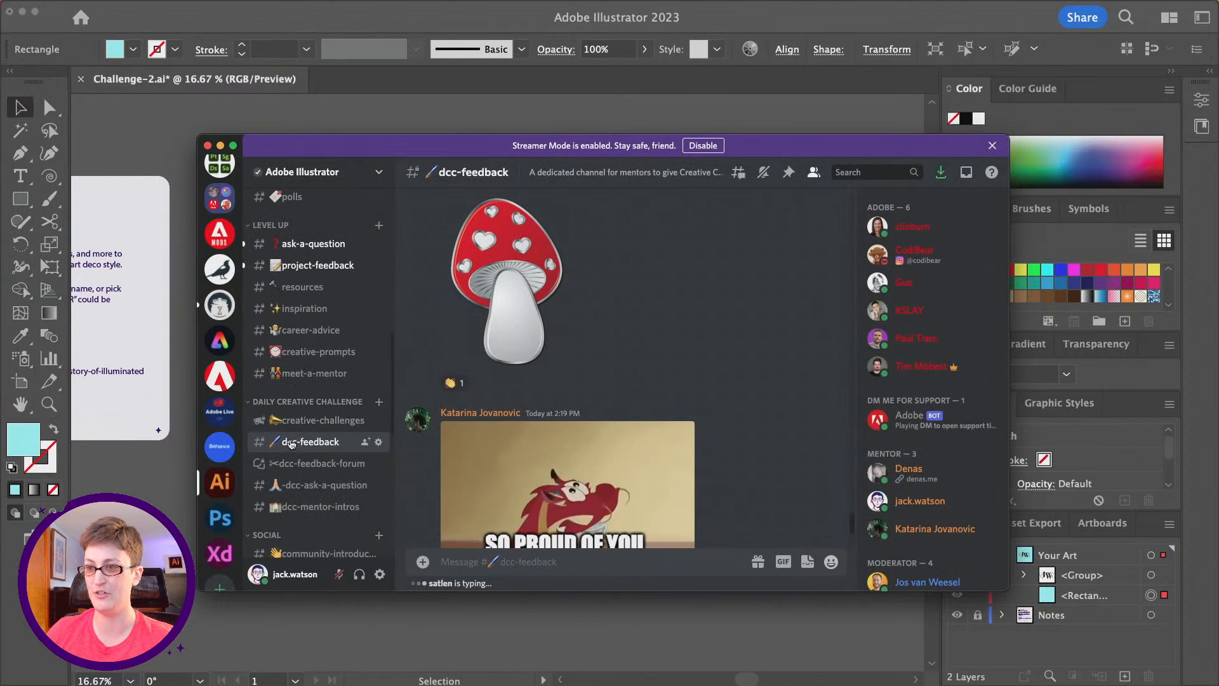
{"action": "scroll", "coordinate": [559, 403], "scroll_direction": "down", "scroll_amount": 5}
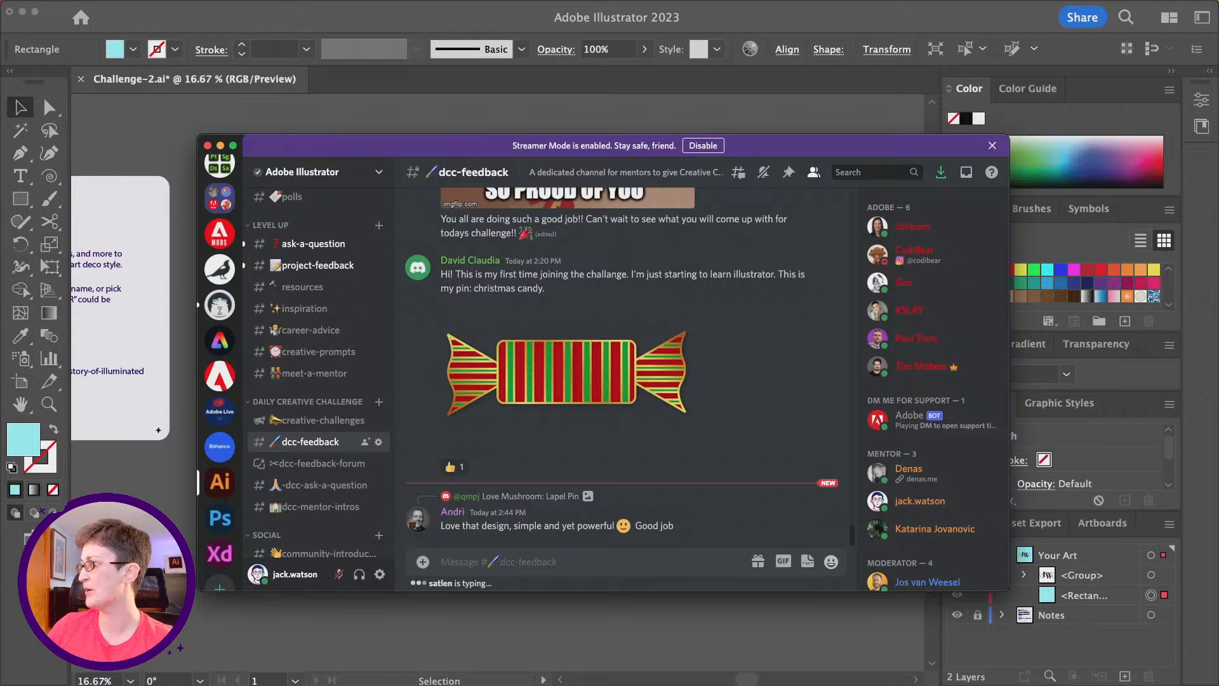
- Attach Artboard 1.png from the PNG folder to a dcc-feedback message reading "challenge2" and send it
{"action": "left_click_drag", "start_coordinate": [0, 166], "coordinate": [290, 78]}
{"action": "left_click", "coordinate": [375, 230]}
{"action": "left_click_drag", "start_coordinate": [525, 101], "coordinate": [578, 544]}
{"action": "left_click", "coordinate": [595, 527]}
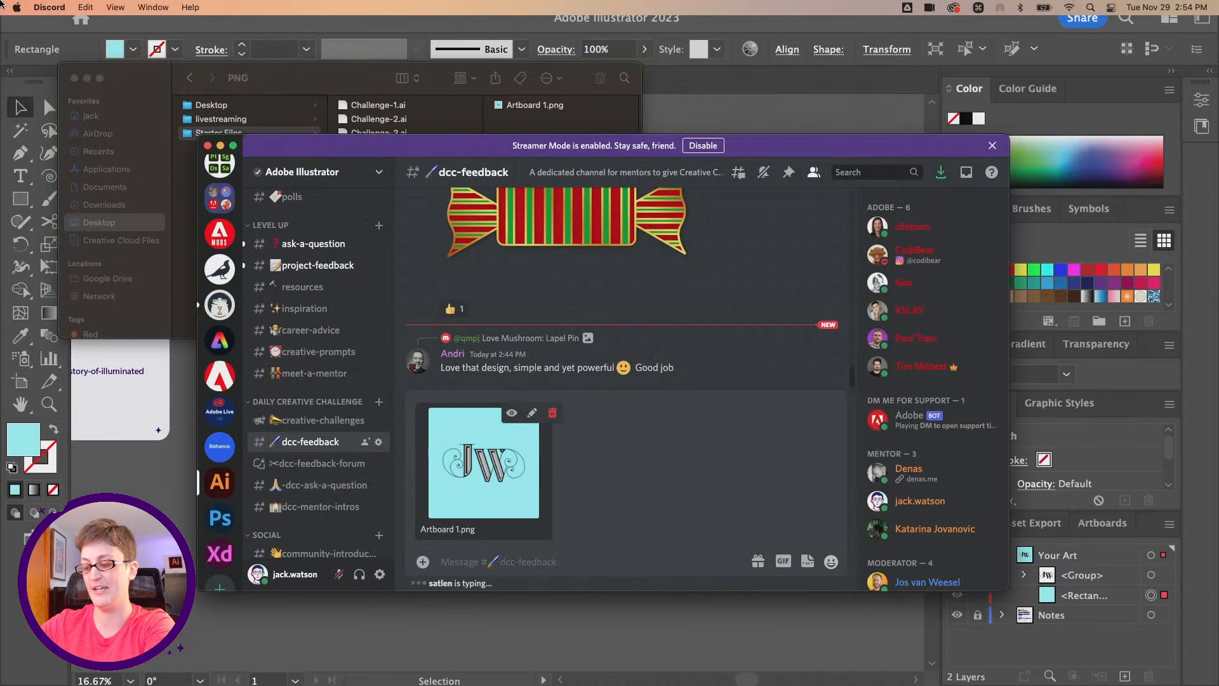
{"action": "type", "text": "challenge 2"}
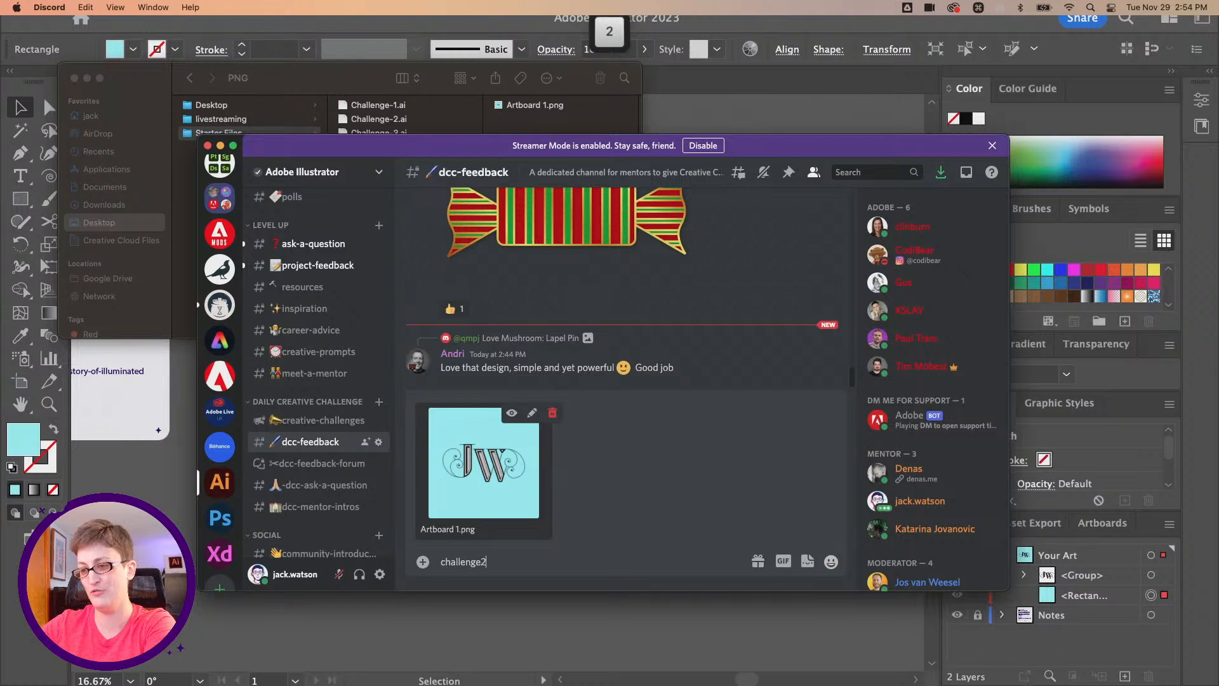
{"action": "key", "text": "Return"}
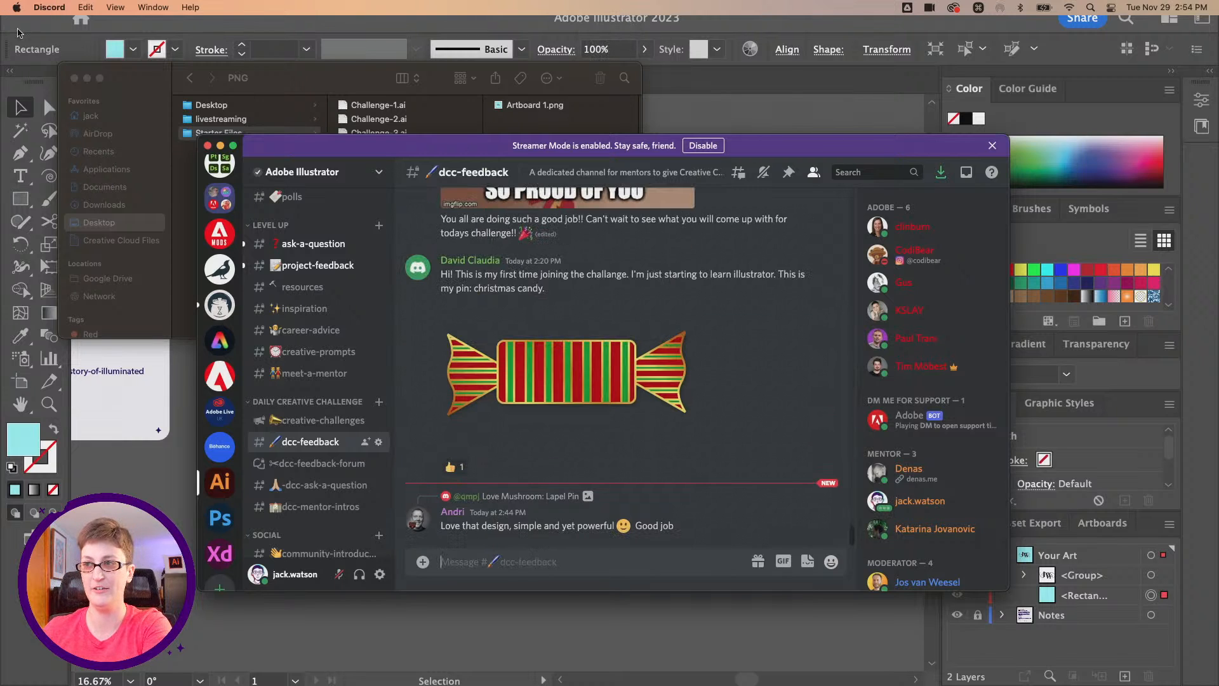
- Move the Discord window off the screen and return to the monogram document in Illustrator
{"action": "left_click_drag", "start_coordinate": [312, 146], "coordinate": [1218, 138]}
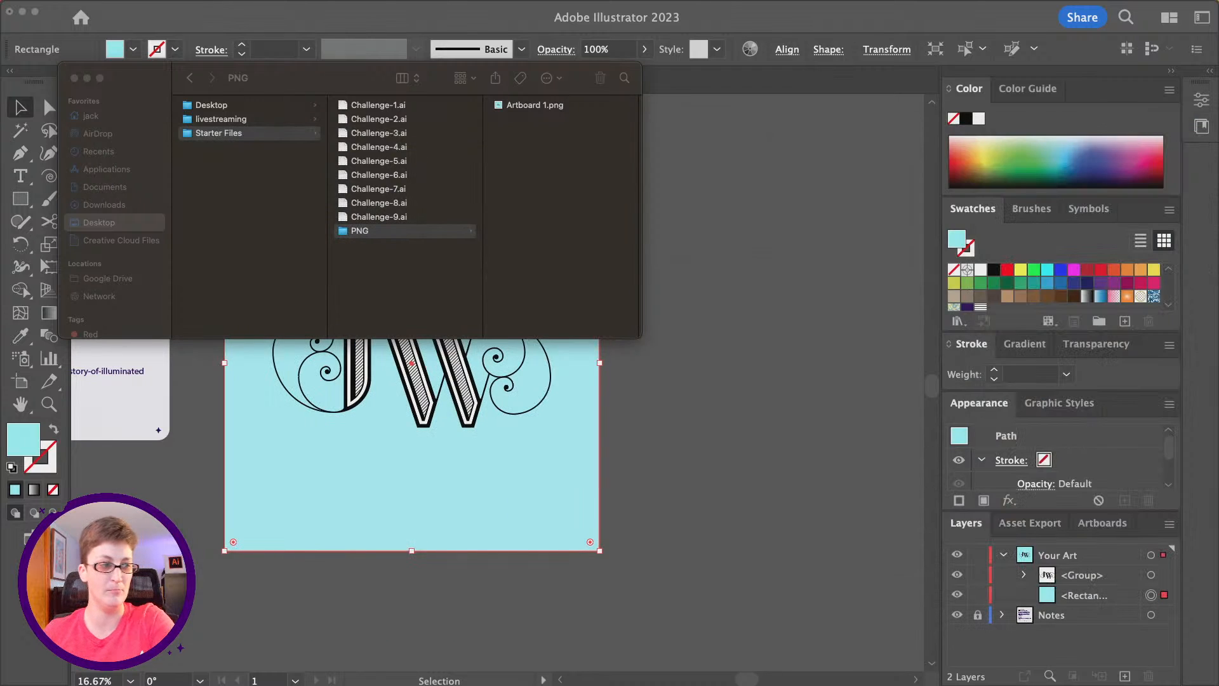
{"action": "left_click", "coordinate": [770, 443]}
{"action": "scroll", "coordinate": [506, 266], "scroll_direction": "left", "scroll_amount": 5}
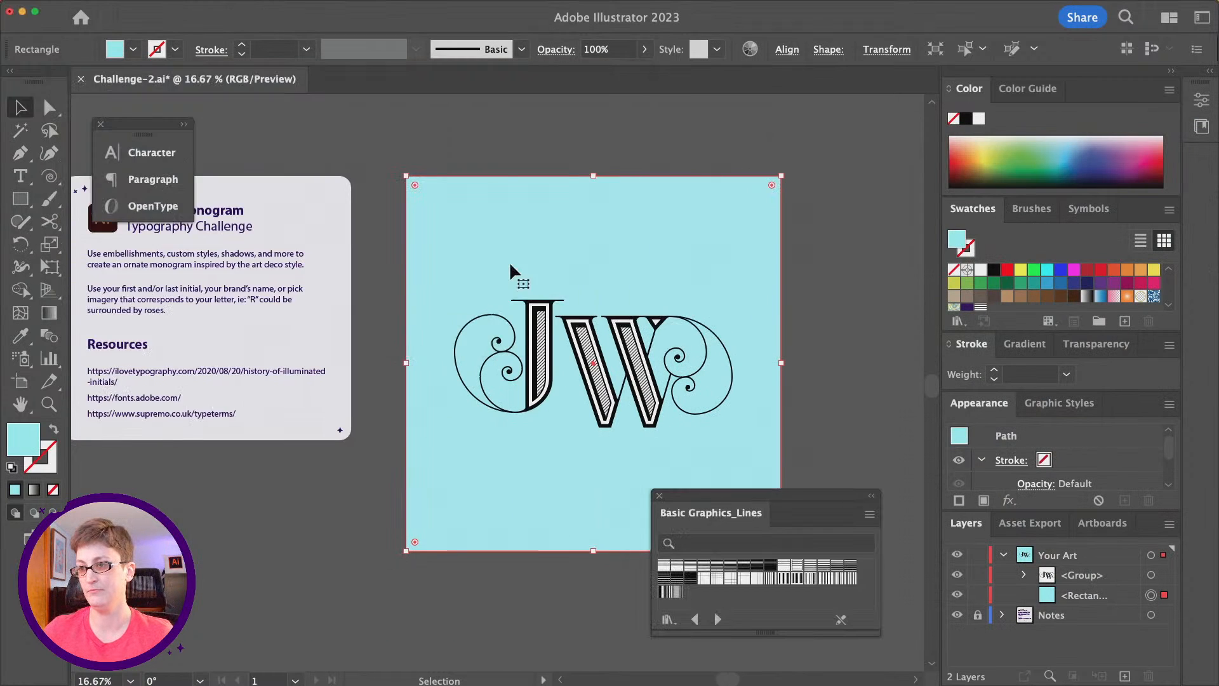
{"action": "scroll", "coordinate": [507, 267], "scroll_direction": "down", "scroll_amount": 4}
{"action": "key", "text": "super+Tab"}
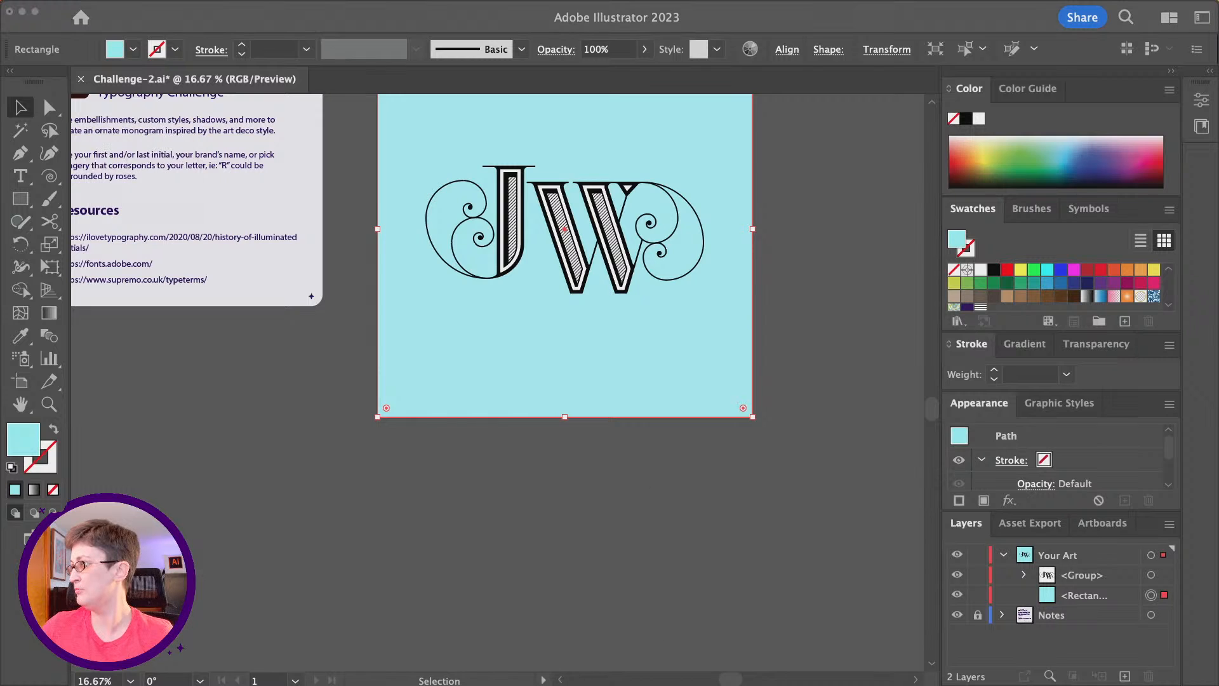